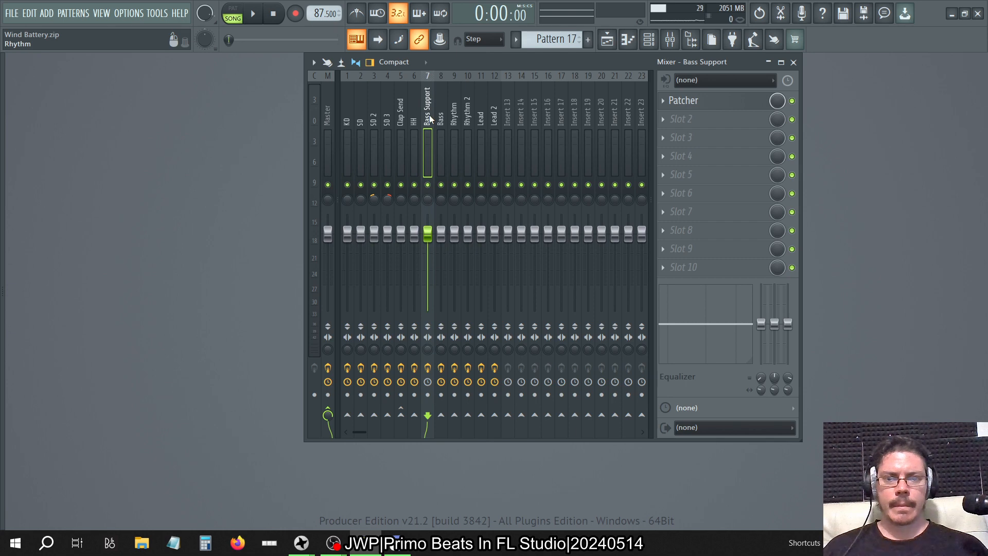
# Check the Bass track's last two Fruity parametric EQ 2 effects in slots 7 and 8
pyautogui.click(442, 118)
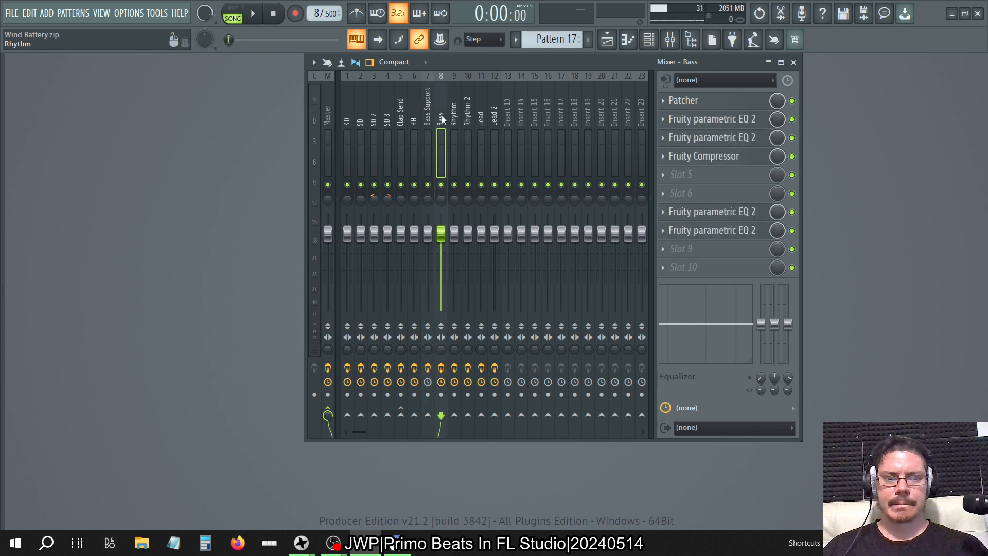
pyautogui.click(743, 213)
pyautogui.click(741, 215)
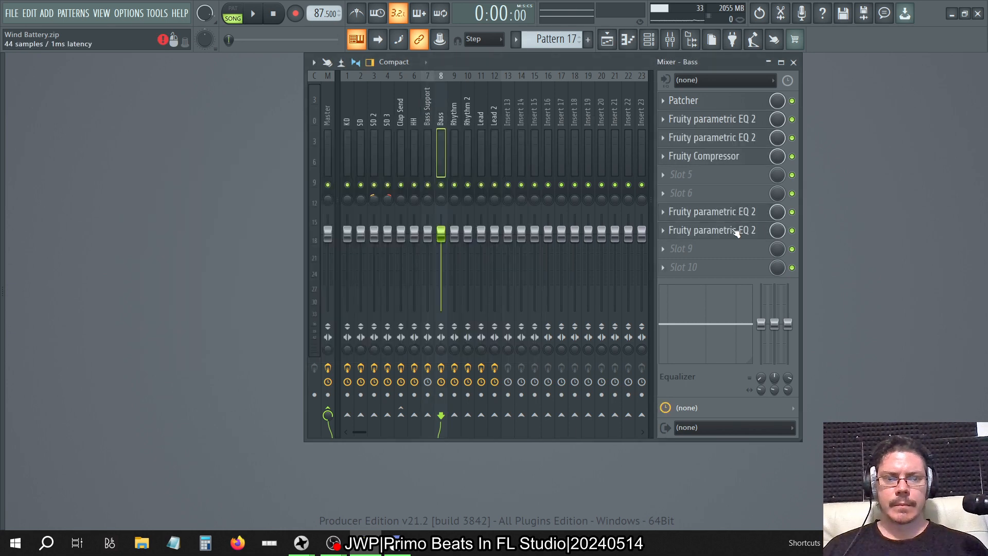
pyautogui.click(736, 230)
pyautogui.click(736, 230)
# Review the effect chains of Rhythm, Rhythm 2, Lead and Lead 2, including the EQUO settings on Lead 2
pyautogui.click(460, 99)
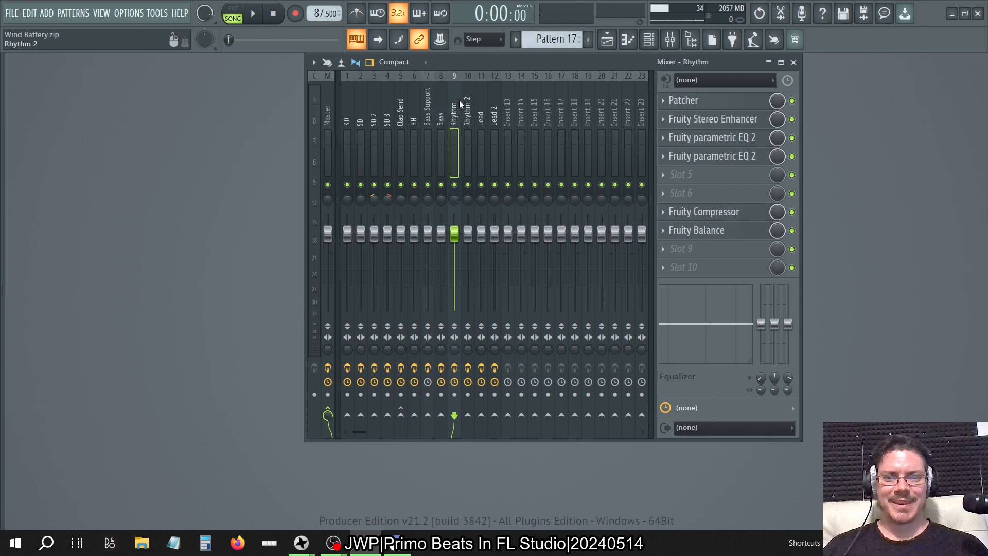
pyautogui.click(470, 106)
pyautogui.click(482, 110)
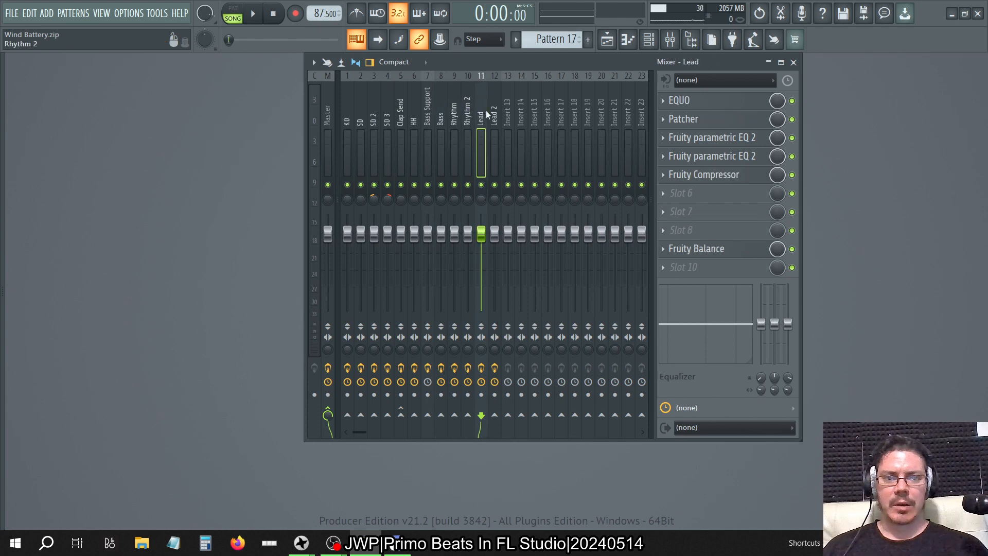
pyautogui.click(495, 116)
pyautogui.click(709, 125)
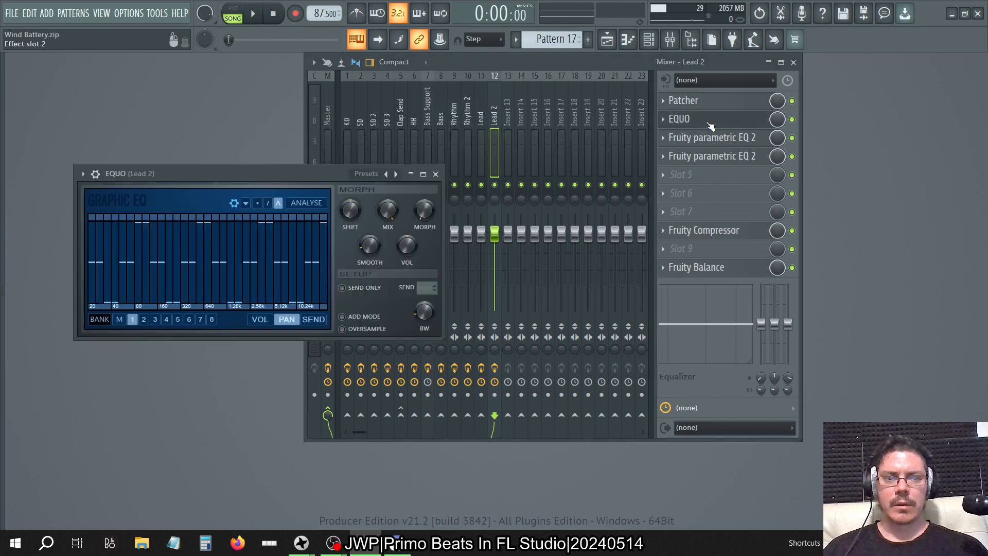
pyautogui.click(711, 125)
# Play the song and inspect the Fruity Compressor on the Master track
pyautogui.press('space')
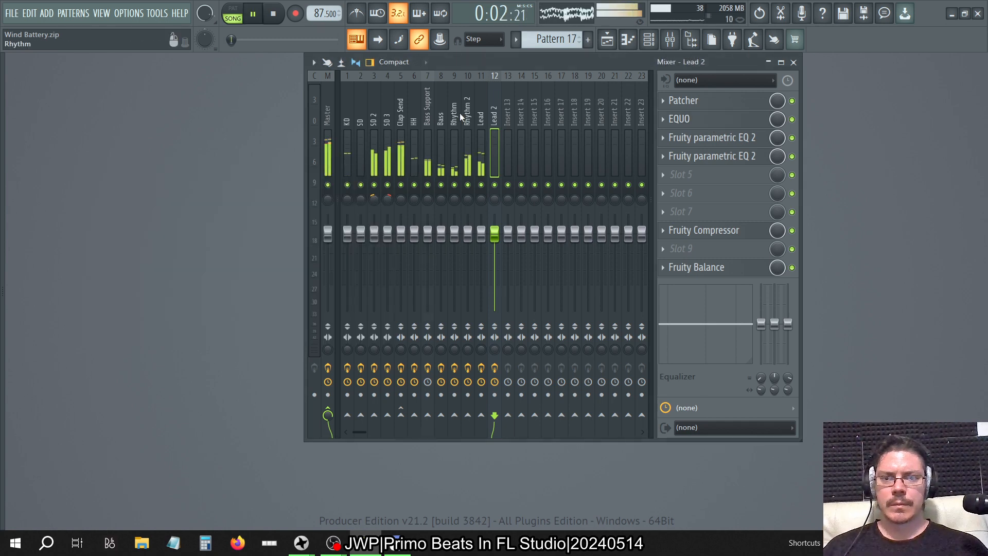
pyautogui.click(323, 105)
pyautogui.click(752, 103)
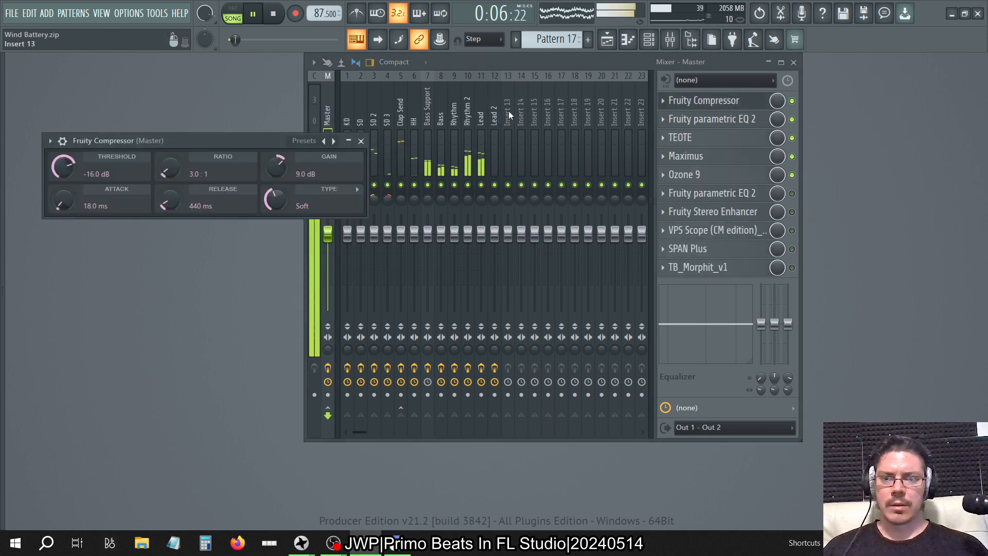
pyautogui.click(361, 140)
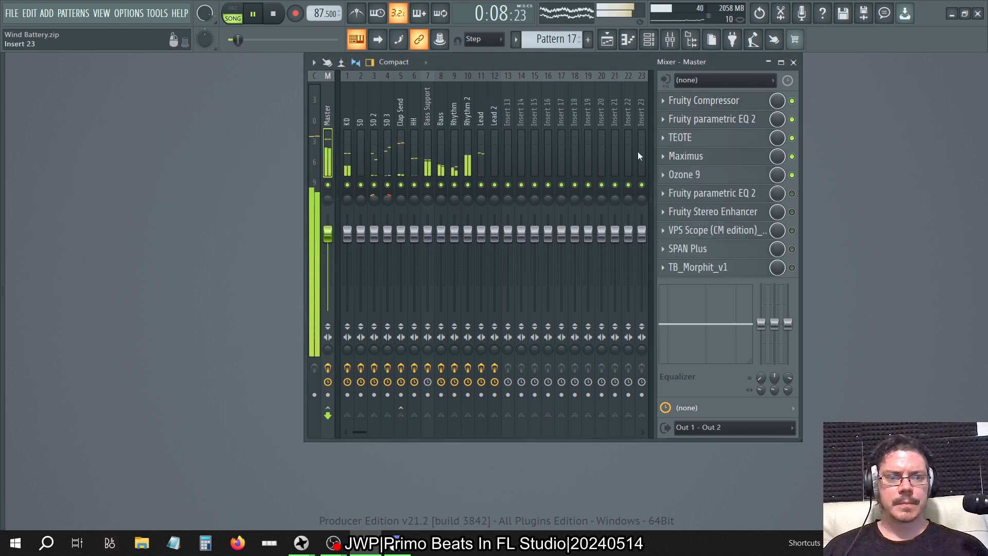
# Solo the KD track, inspect its Sweet Spots – Kick Drum and Fruity Compressor, and compare the kick with Sweet Spots bypassed and enabled
pyautogui.rightClick(347, 185)
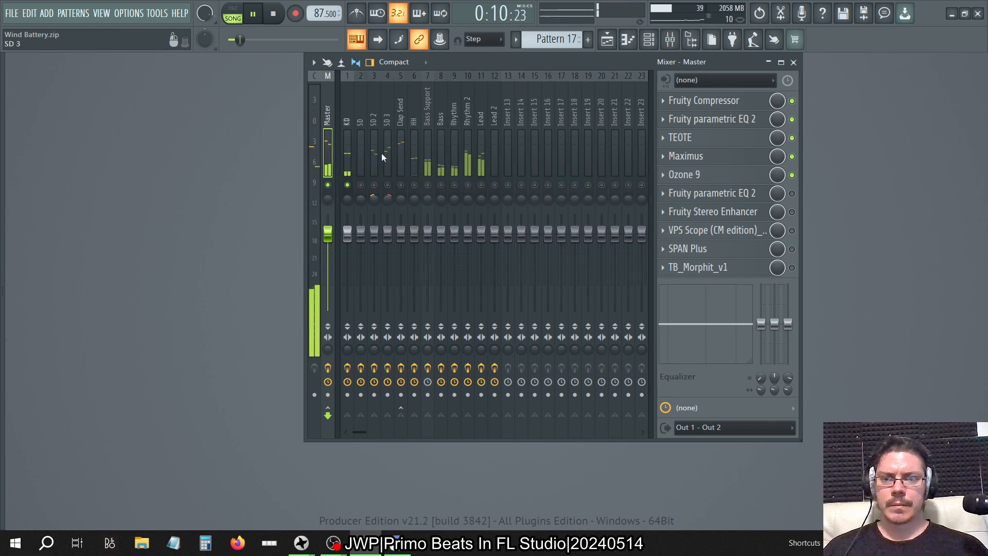
pyautogui.click(346, 109)
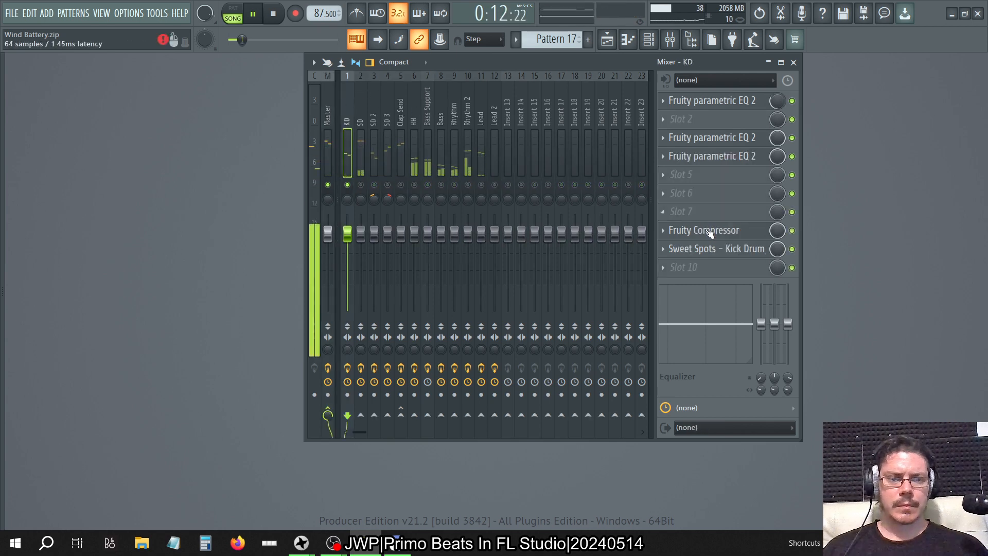
pyautogui.click(718, 249)
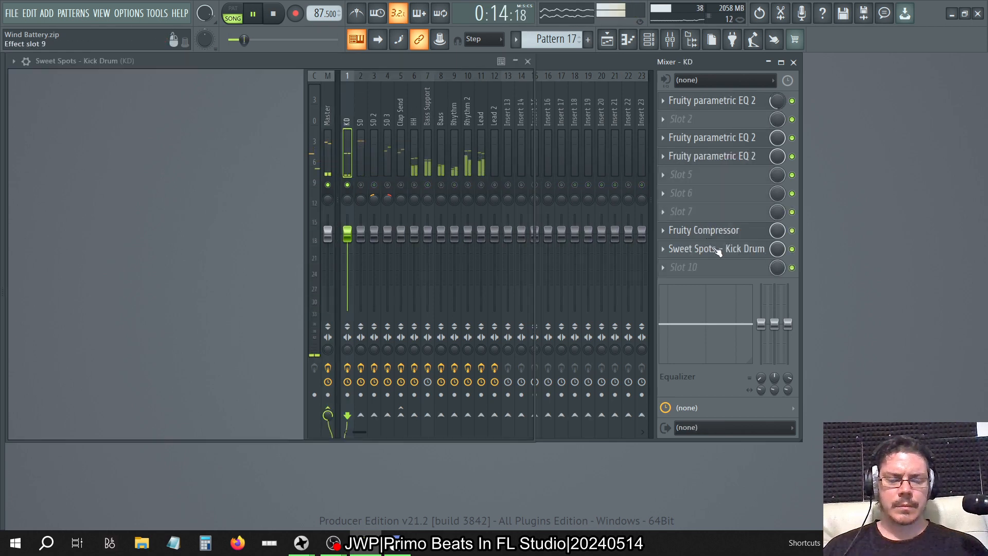
pyautogui.click(743, 235)
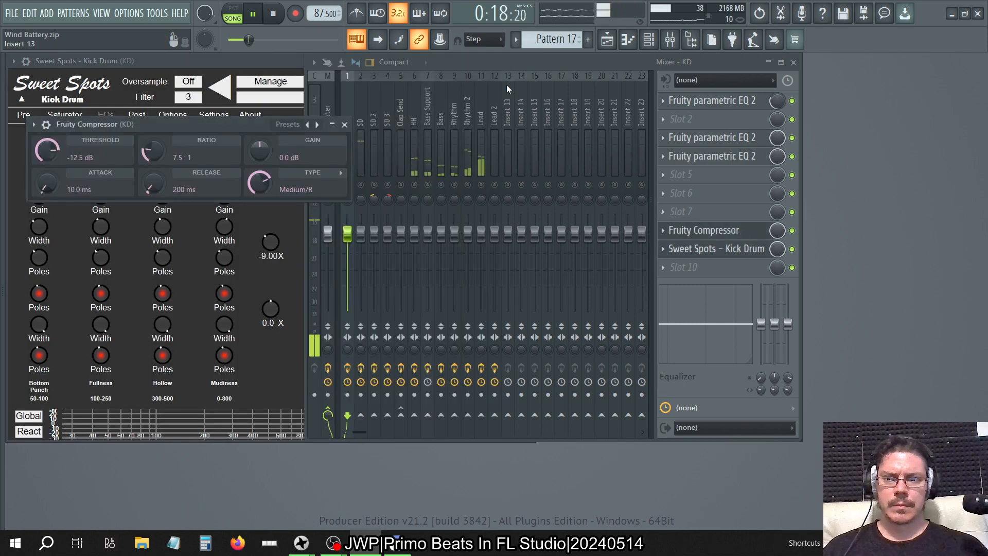
pyautogui.click(793, 249)
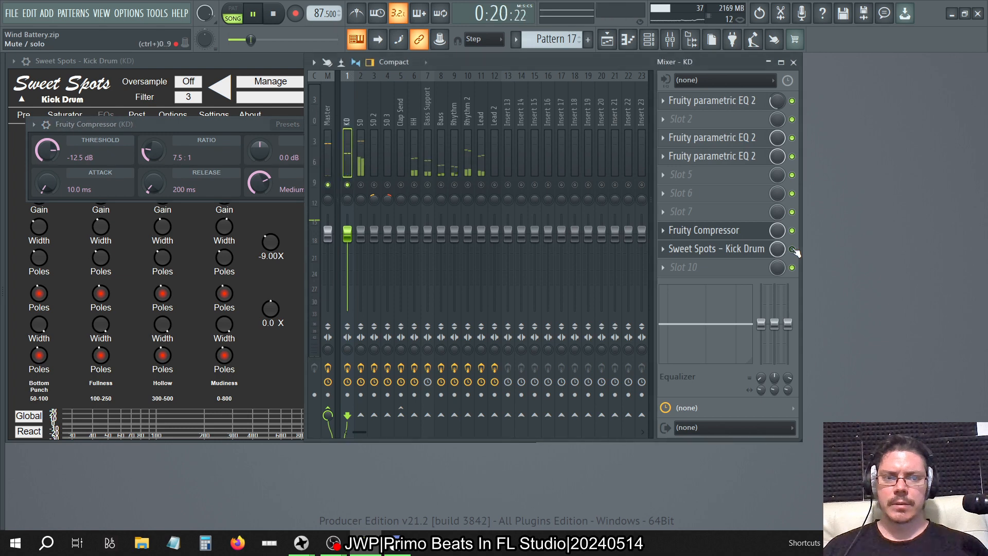
pyautogui.click(792, 249)
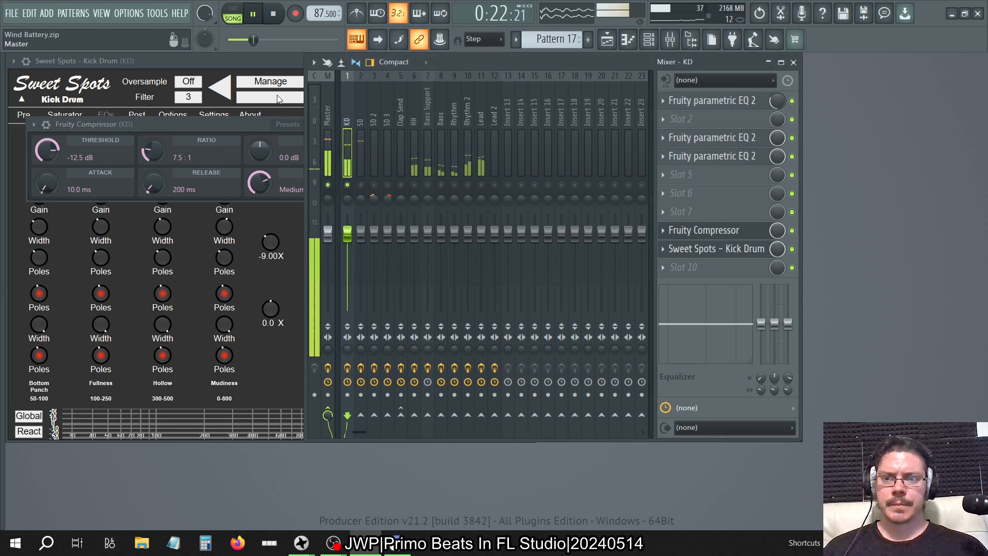
# Close the KD track's Fruity Compressor and Sweet Spots windows and unsolo KD so the full mix plays
pyautogui.click(251, 125)
pyautogui.click(346, 127)
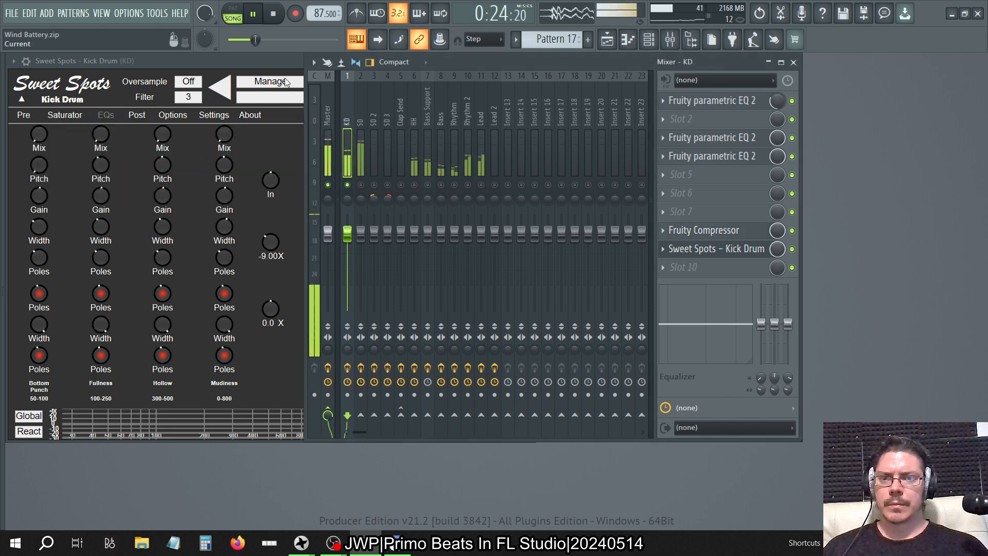
pyautogui.click(286, 82)
pyautogui.click(528, 62)
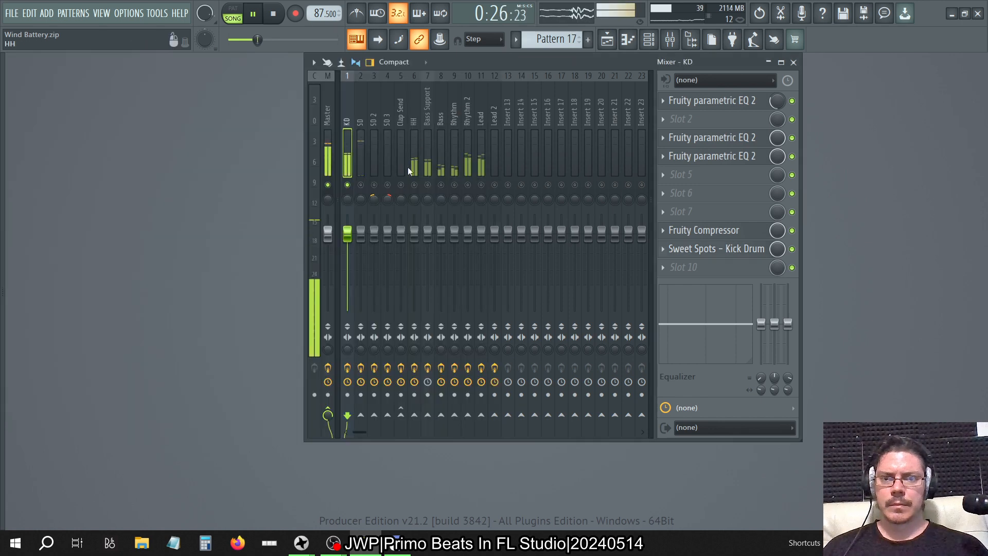
pyautogui.rightClick(361, 184)
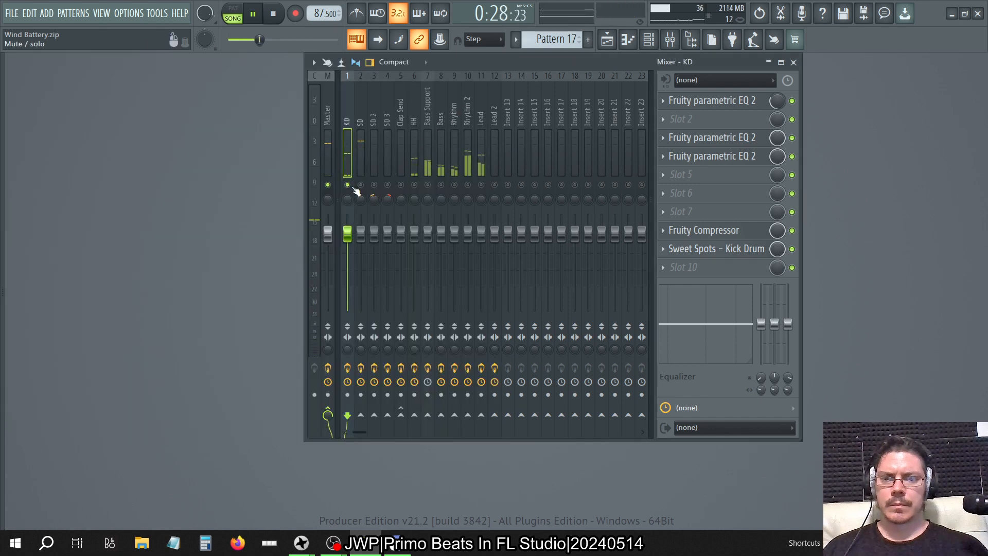
pyautogui.rightClick(352, 187)
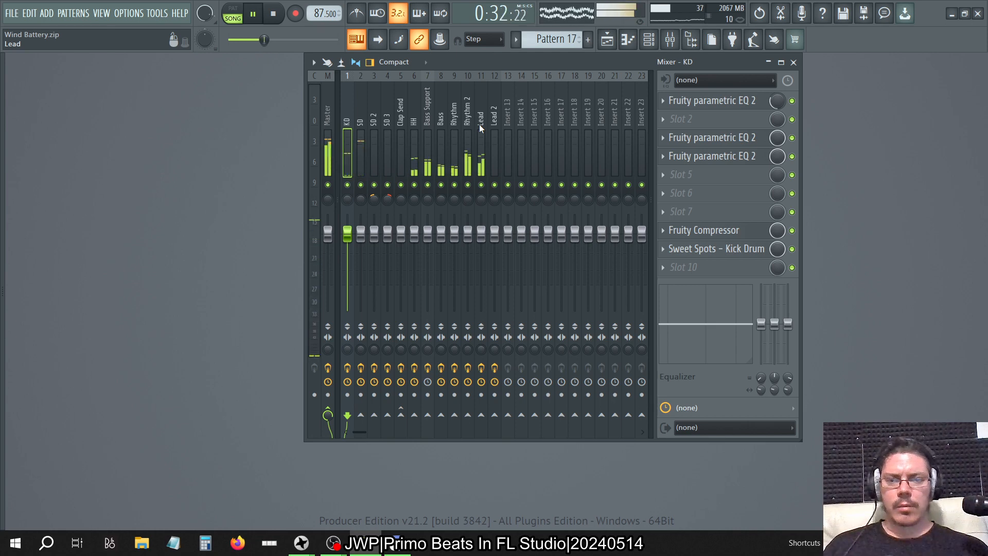
# Lower the Fruity Balance volume on the Rhythm track to -24.0 dB
pyautogui.click(455, 115)
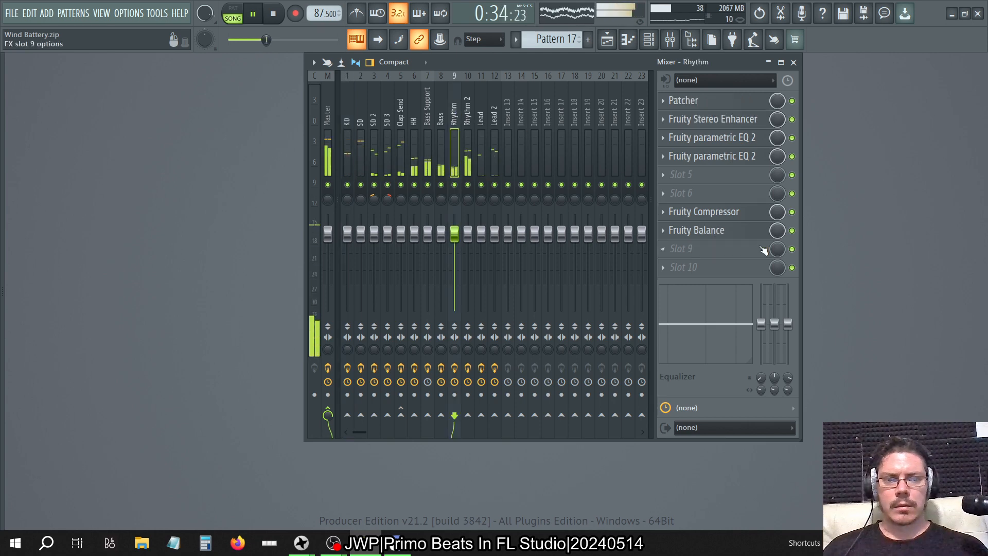
pyautogui.click(741, 230)
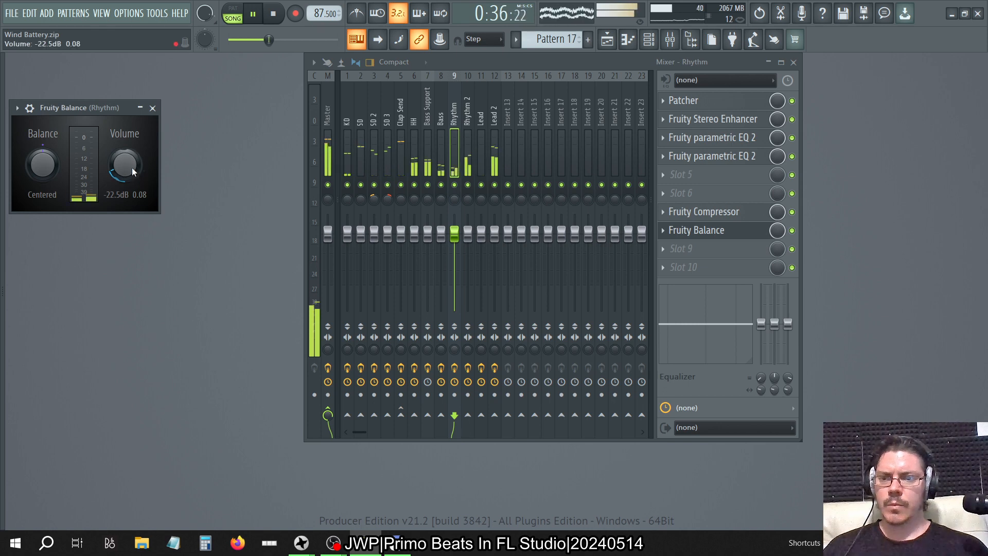
pyautogui.moveTo(125, 165); pyautogui.dragTo(124, 166)
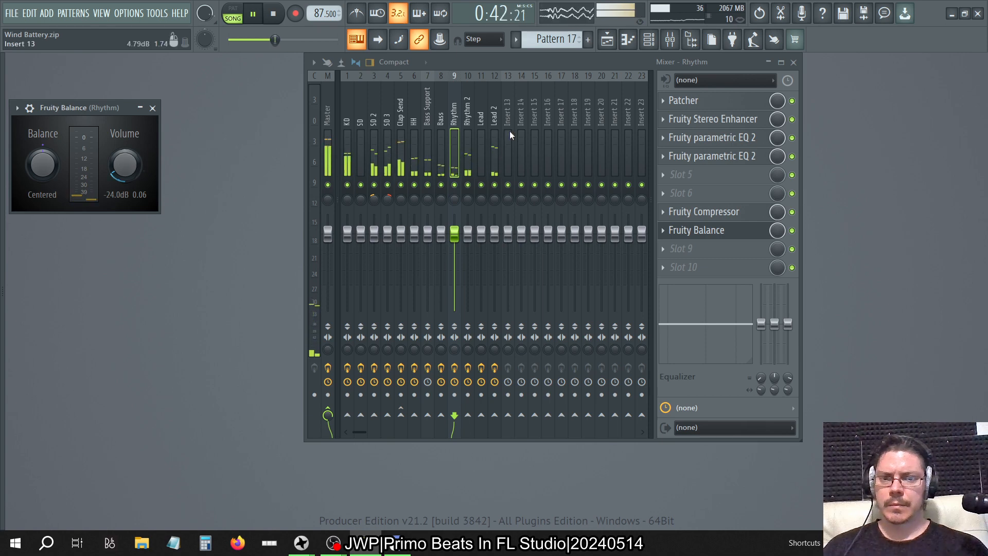
# Lower the Fruity Balance volume on the Rhythm 2 track to -6.0 dB
pyautogui.click(467, 149)
pyautogui.click(731, 249)
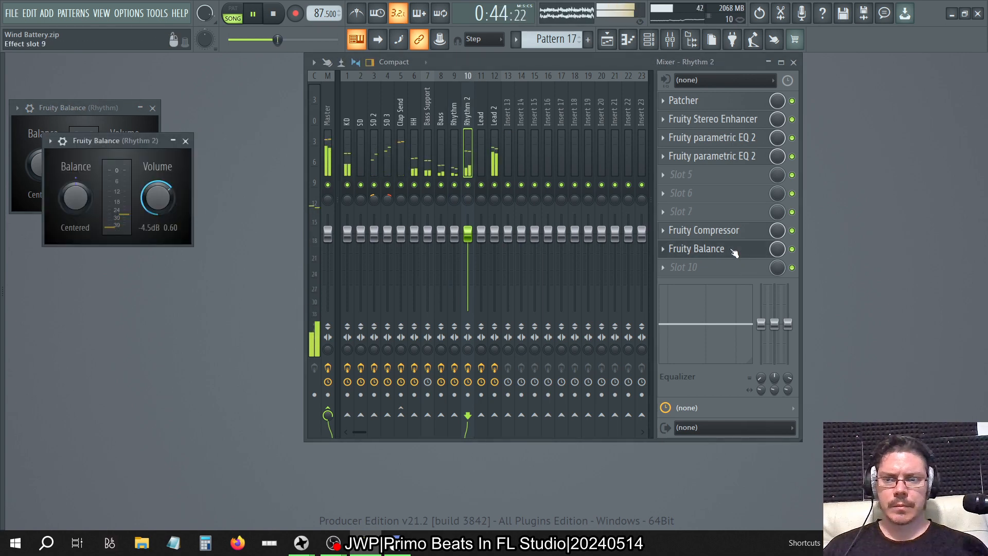
pyautogui.scroll(-4, 156, 207)
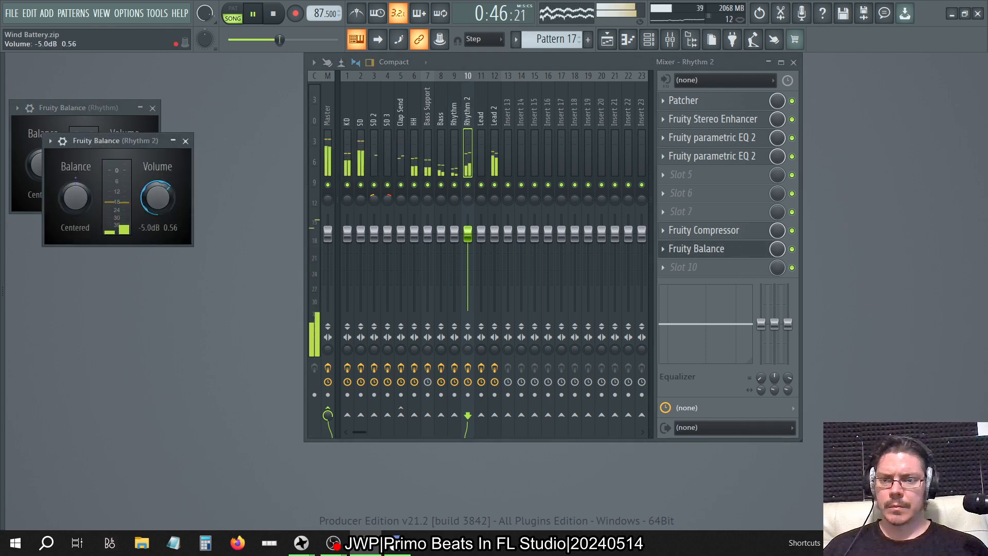
pyautogui.scroll(-2, 155, 207)
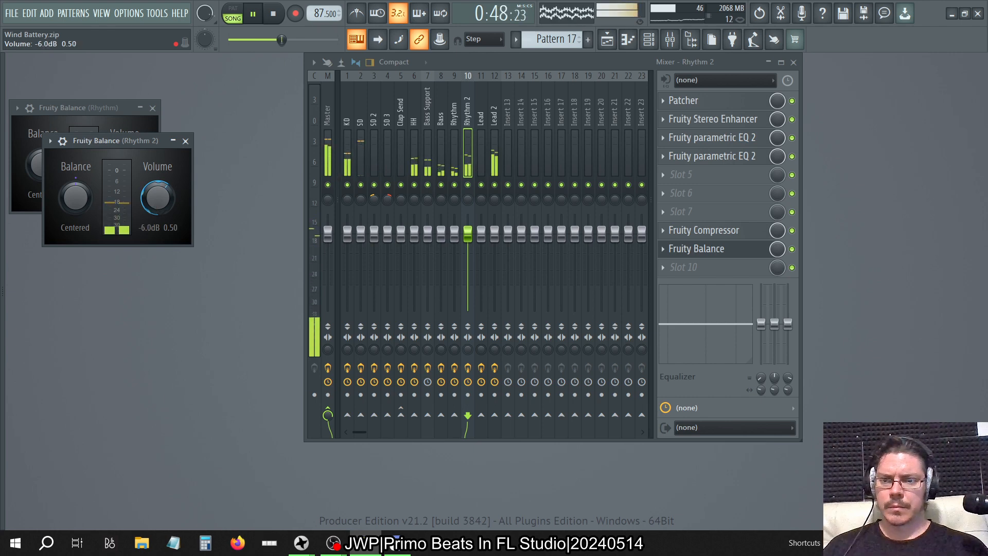
# Open the Lead track's Fruity Balance, and set the Lead 2 track's Fruity Balance volume to -3.0 dB
pyautogui.click(480, 110)
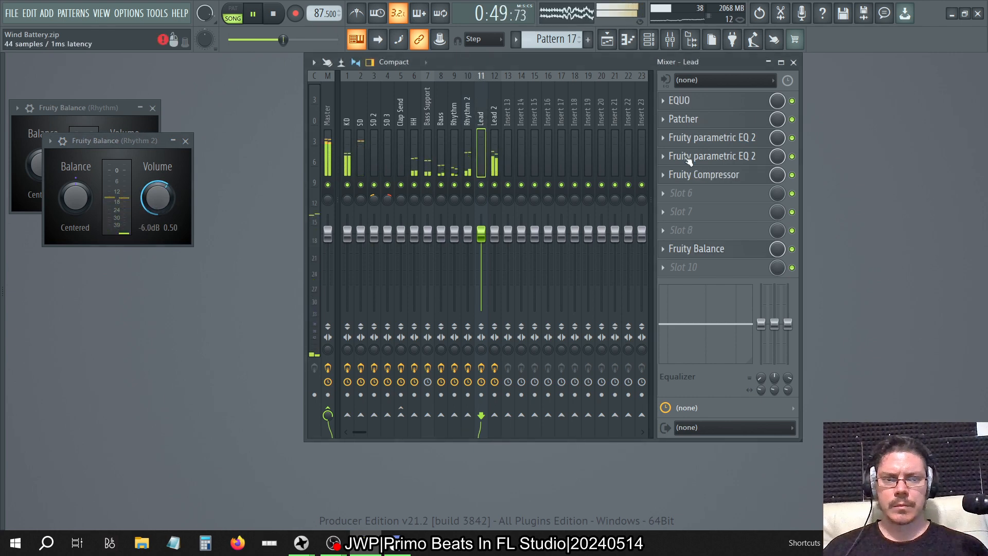
pyautogui.click(696, 249)
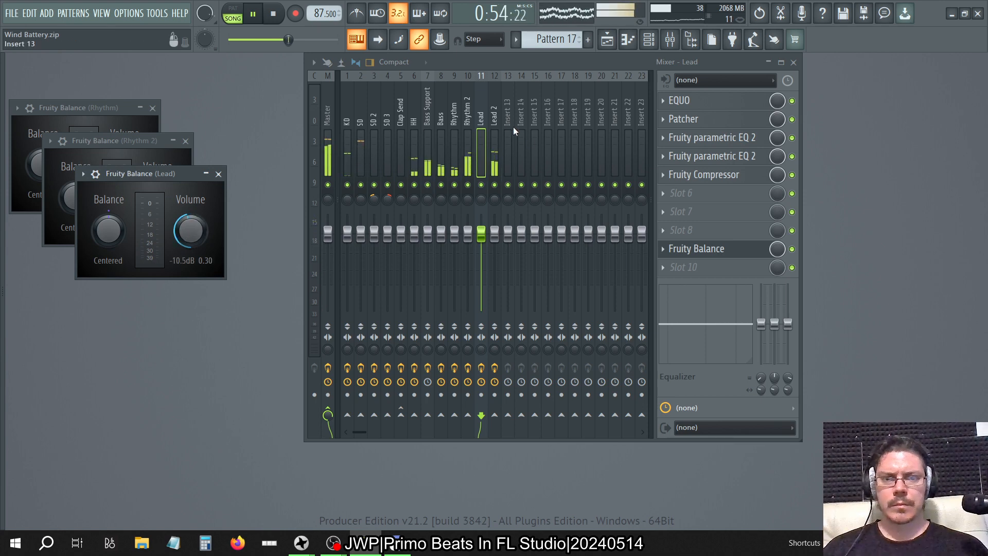
pyautogui.click(494, 114)
pyautogui.click(749, 268)
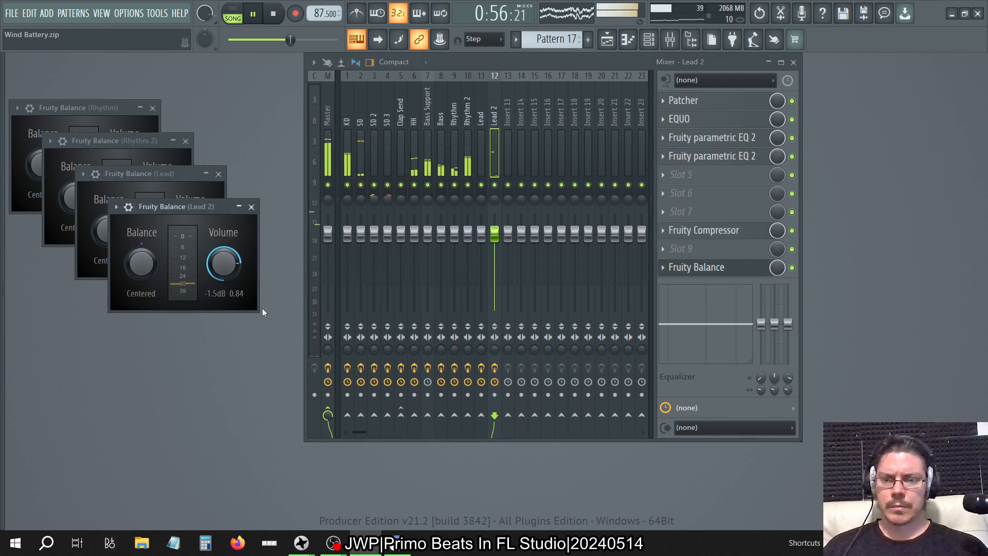
pyautogui.moveTo(223, 263); pyautogui.dragTo(224, 269)
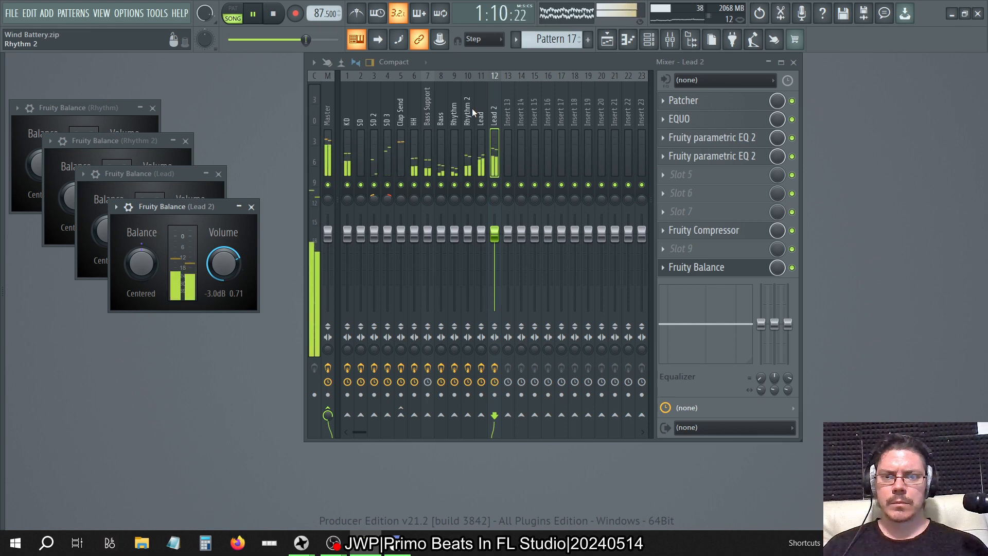
# Solo the Bass and Bass Support tracks together and check the Patcher on Bass Support
pyautogui.click(445, 114)
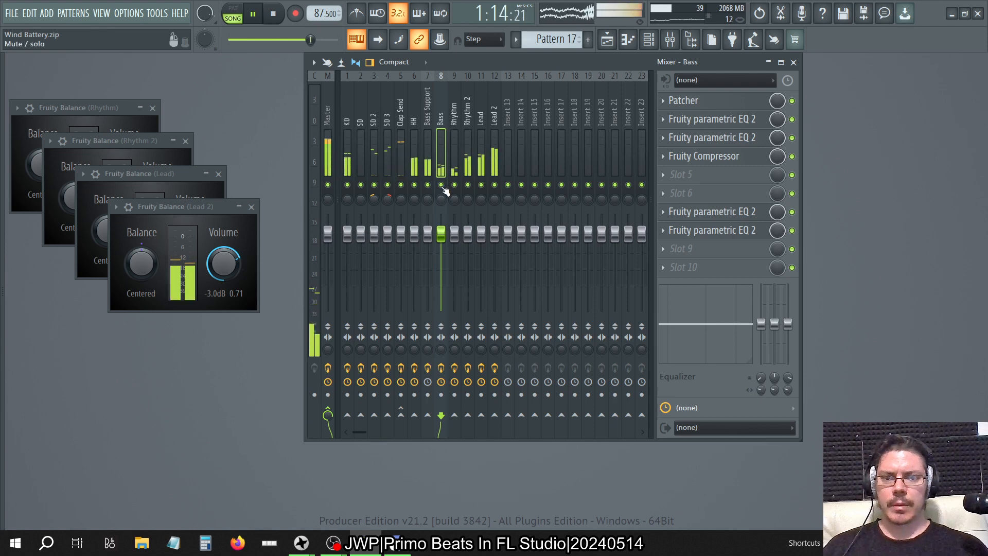
pyautogui.rightClick(441, 185)
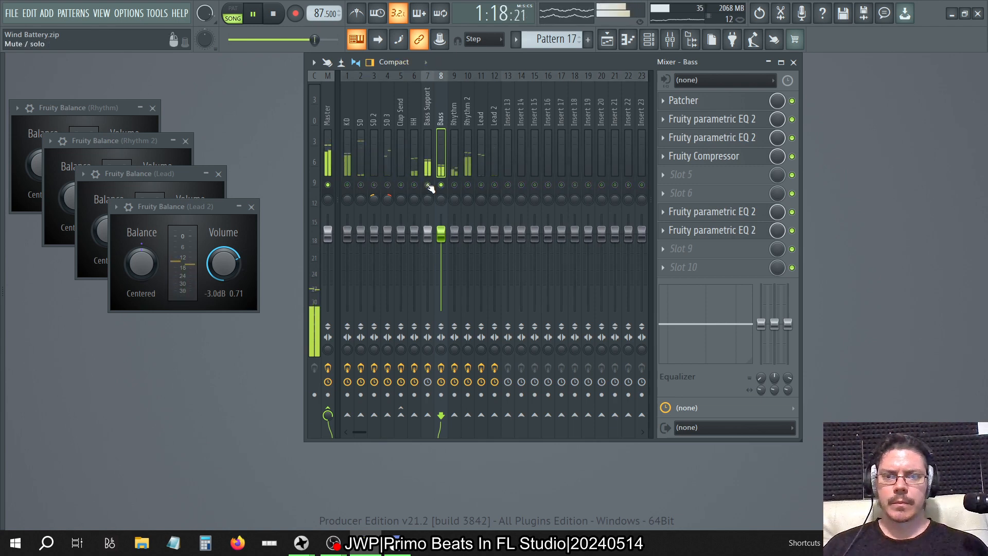
pyautogui.click(431, 113)
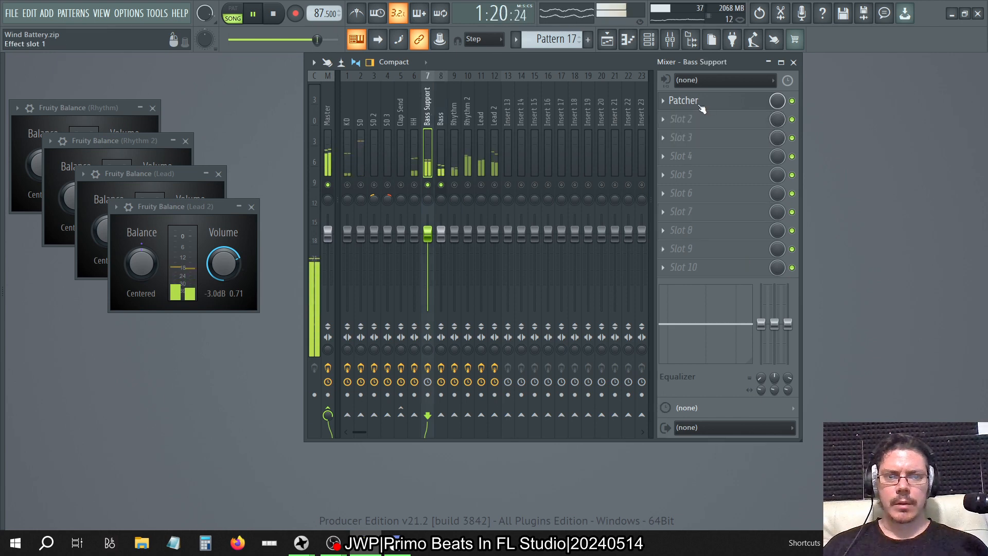
pyautogui.click(701, 103)
pyautogui.click(701, 105)
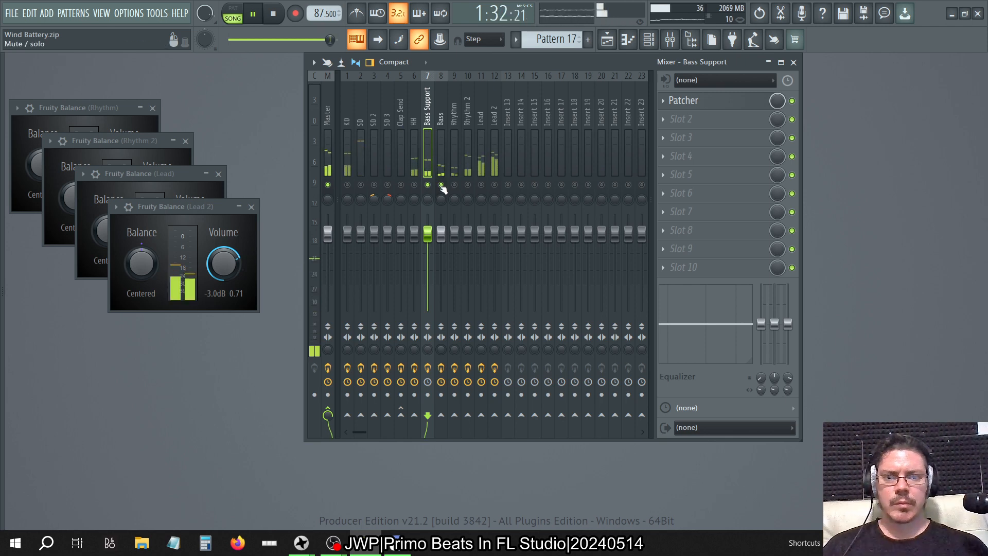
# Check the soloed Bass track's Fruity parametric EQ 2 effects in slots 8 and 7 during playback
pyautogui.click(440, 113)
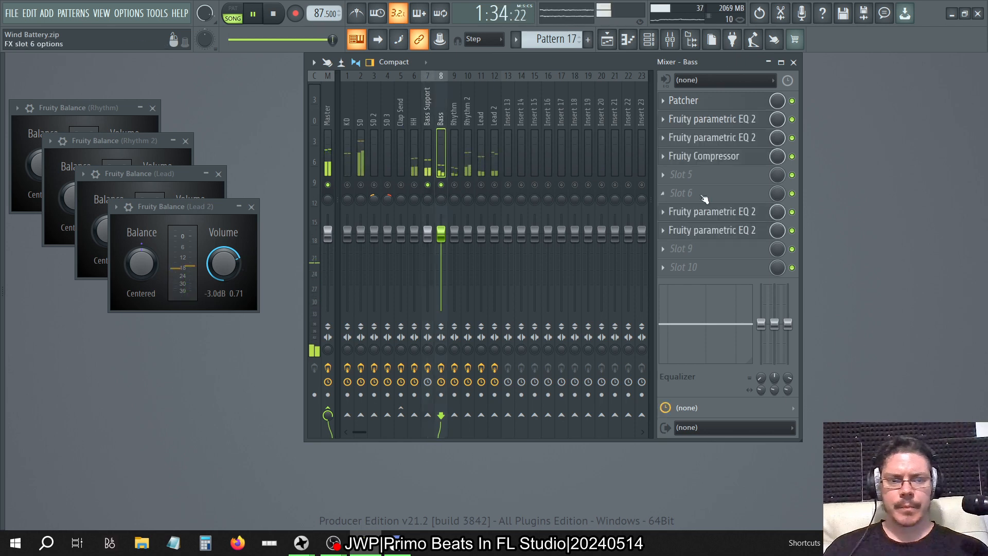
pyautogui.click(731, 236)
pyautogui.click(729, 232)
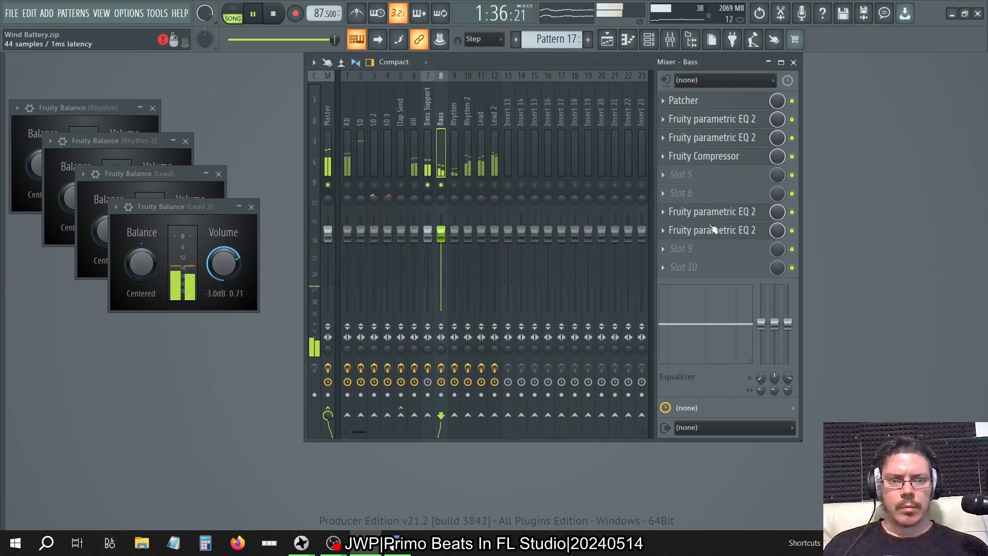
pyautogui.click(727, 217)
pyautogui.click(728, 220)
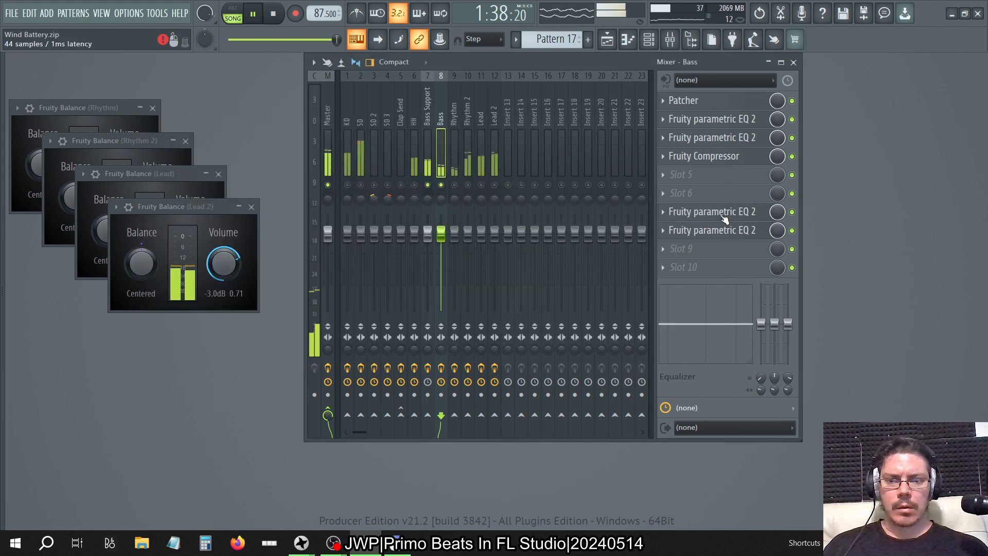
# Add a Fruity Balance in slot 9 of the Bass track, set its volume to -1.5 dB and end the bass solo
pyautogui.click(663, 255)
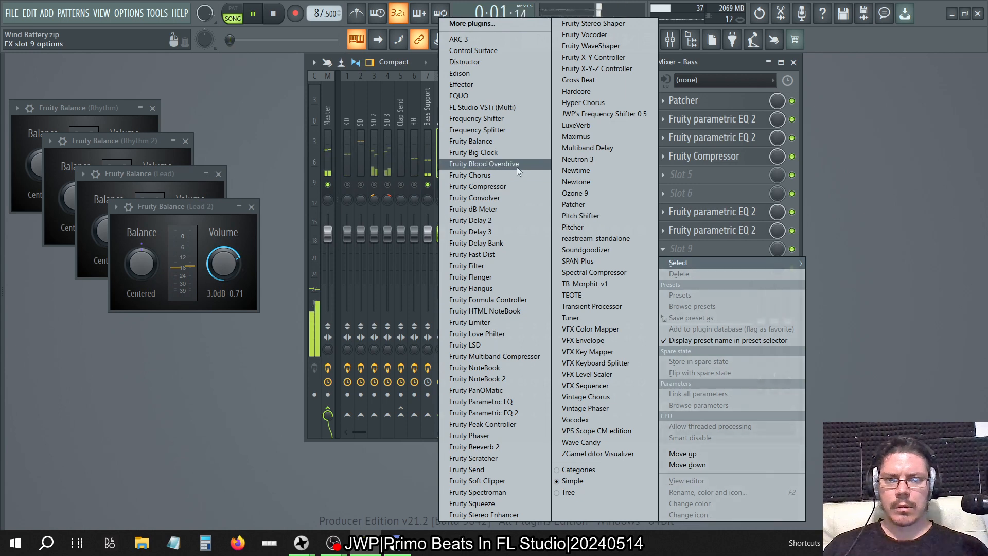
pyautogui.click(471, 141)
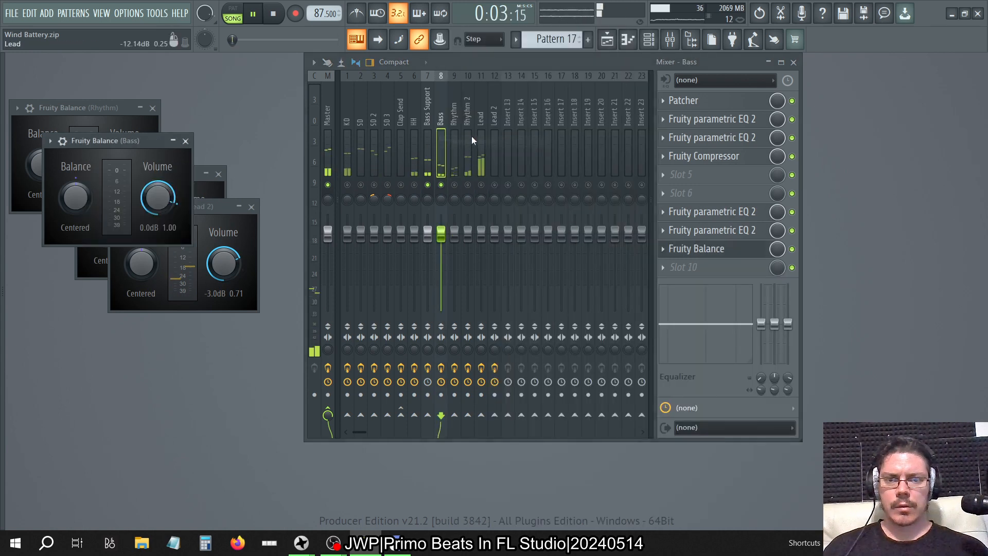
pyautogui.moveTo(158, 197)
pyautogui.mouseDown()
pyautogui.moveTo(157, 210)
pyautogui.moveTo(158, 197)
pyautogui.mouseUp()
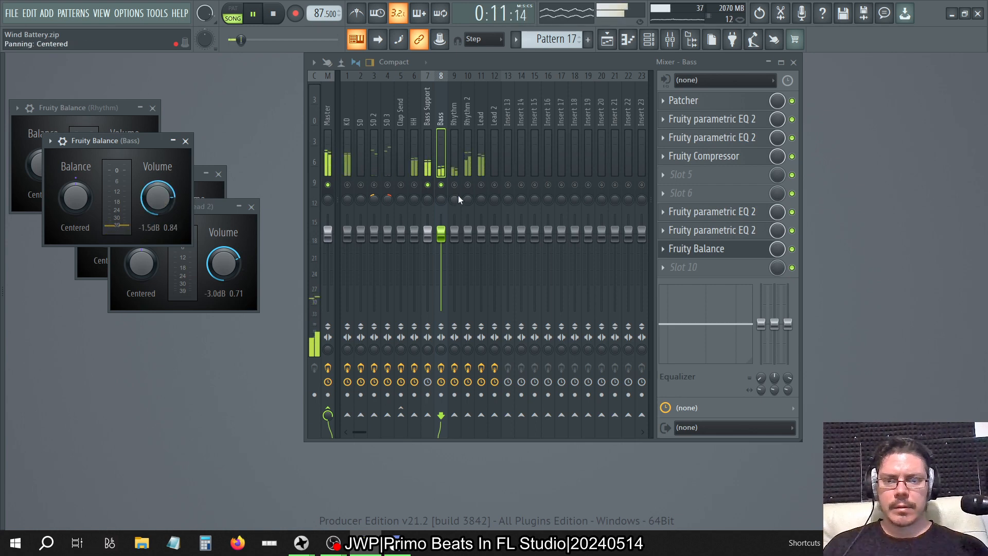
pyautogui.rightClick(436, 190)
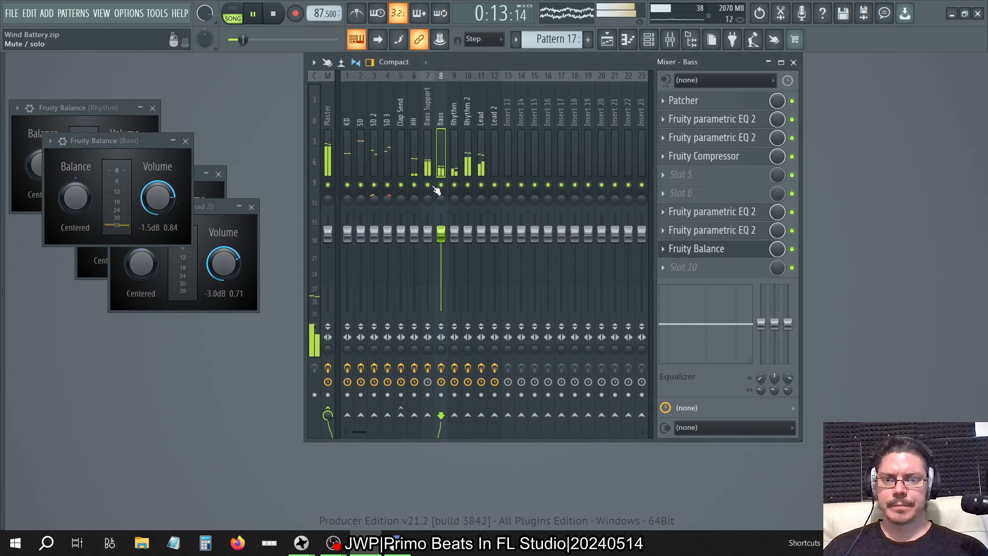
# Lower the Fruity Balance volumes to -4.5 dB on the Lead 2 track and -12.0 dB on the Lead track
pyautogui.click(482, 98)
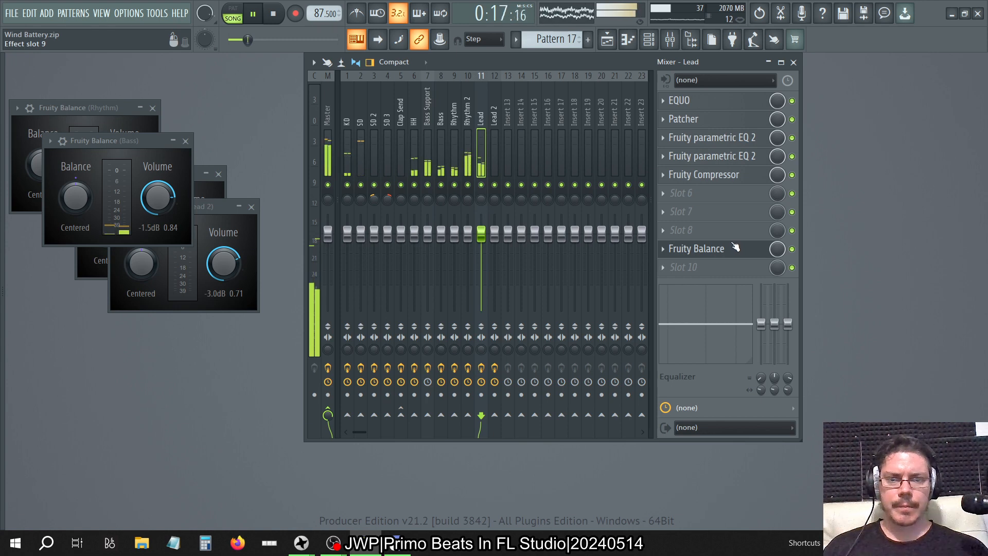
pyautogui.click(497, 123)
pyautogui.click(708, 269)
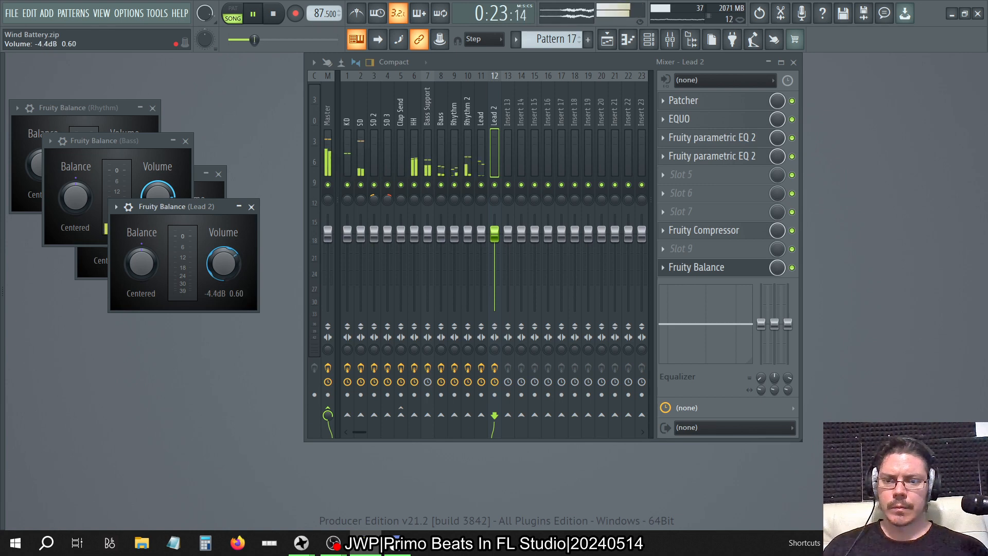
pyautogui.click(478, 113)
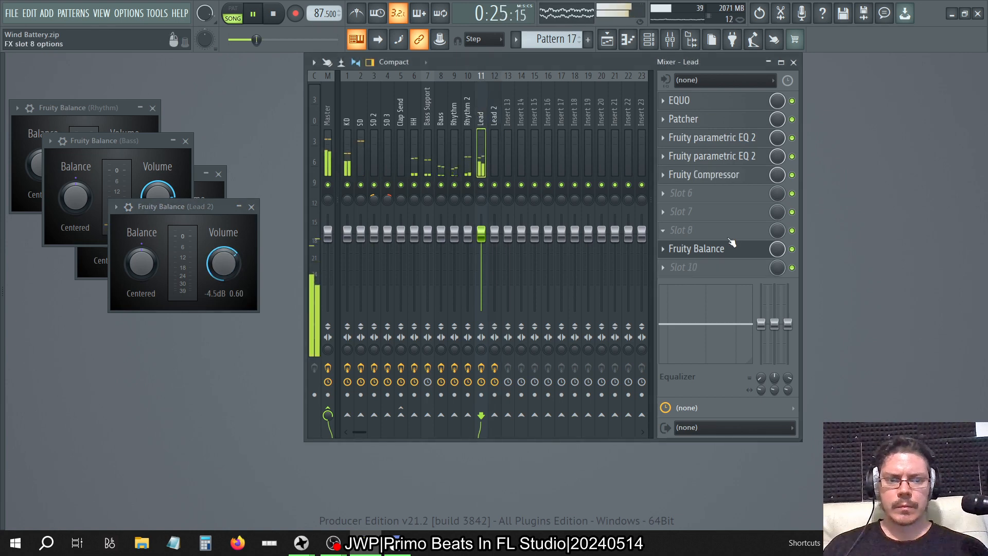
pyautogui.click(728, 249)
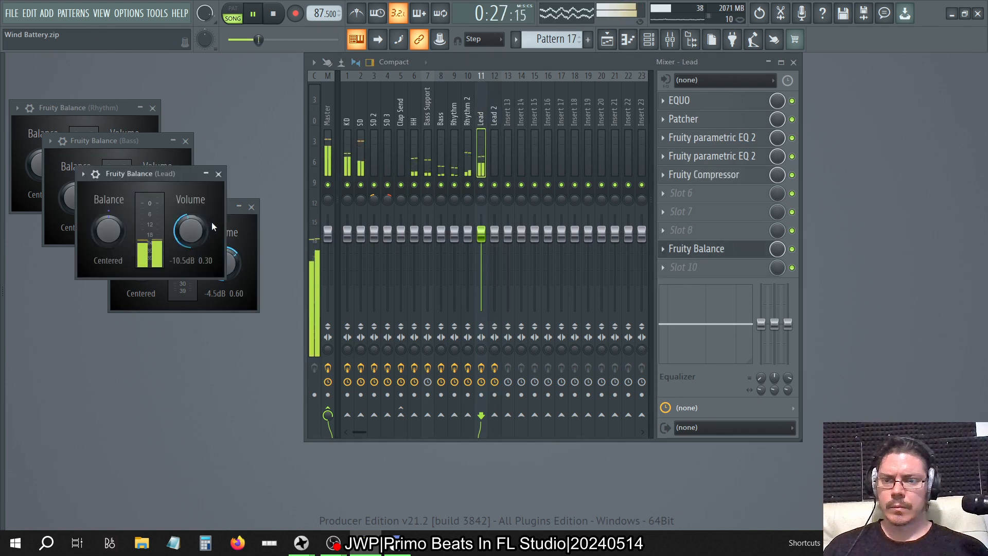
pyautogui.moveTo(191, 230); pyautogui.dragTo(190, 236)
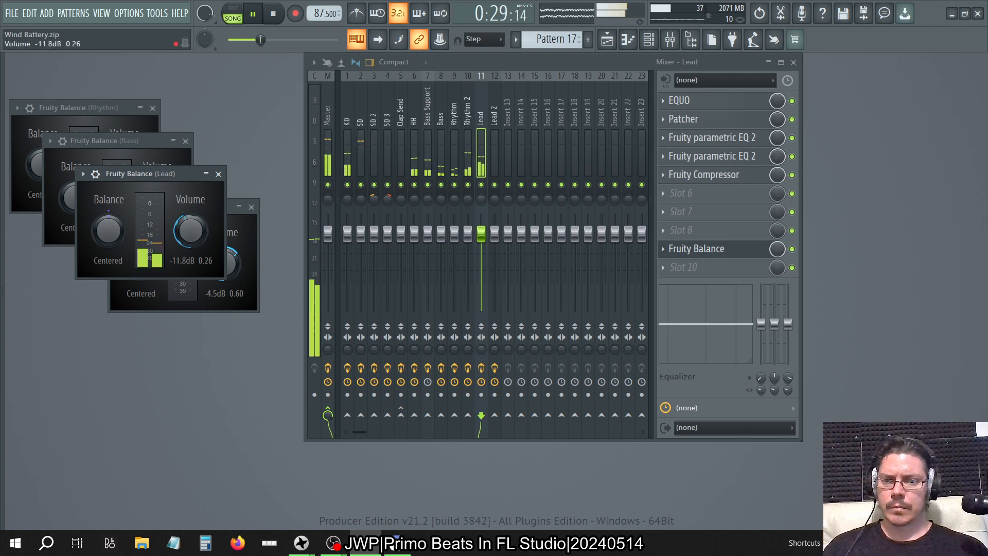
# Lower the Fruity Balance volumes to -7.5 dB on the Rhythm 2 track and -25.6 dB on the Rhythm track
pyautogui.click(468, 111)
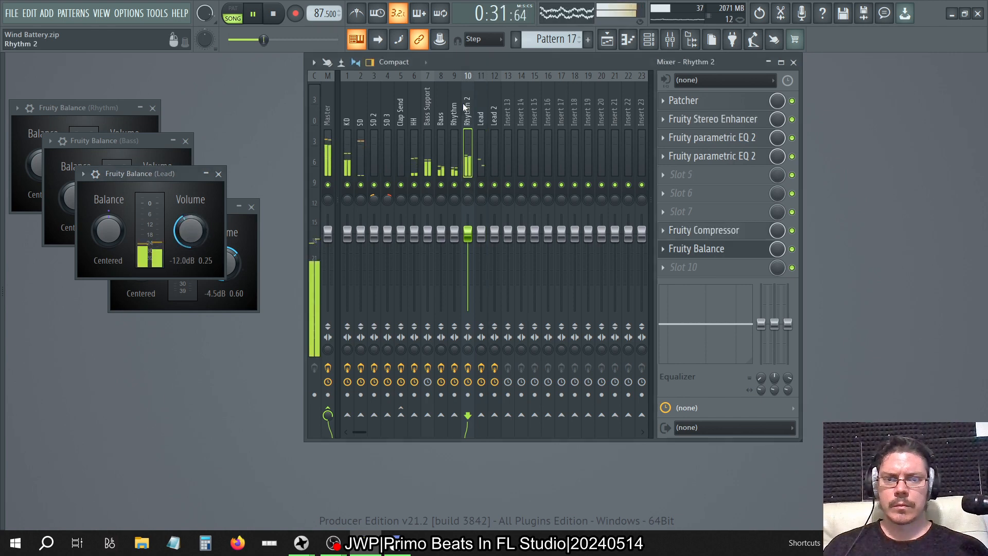
pyautogui.click(726, 249)
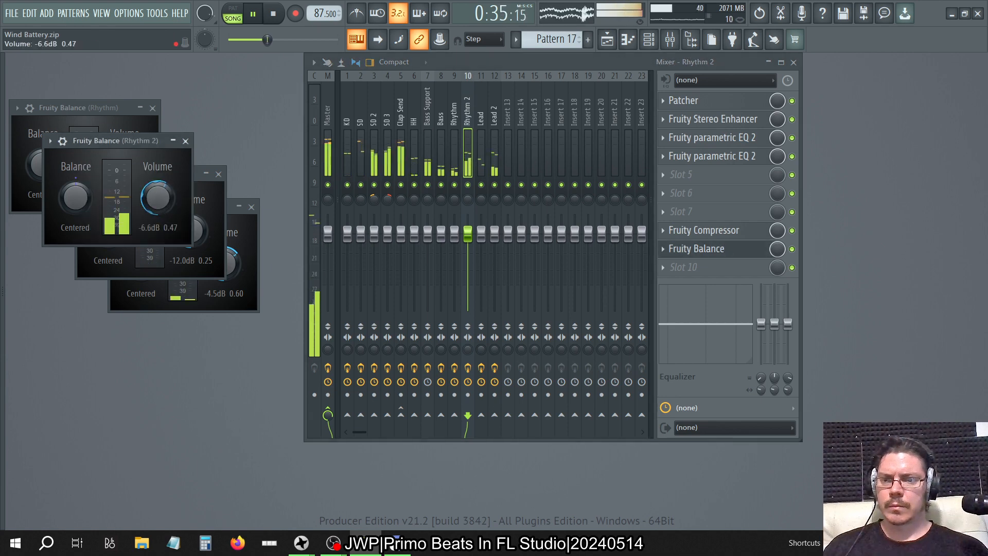
pyautogui.moveTo(158, 197); pyautogui.dragTo(158, 208)
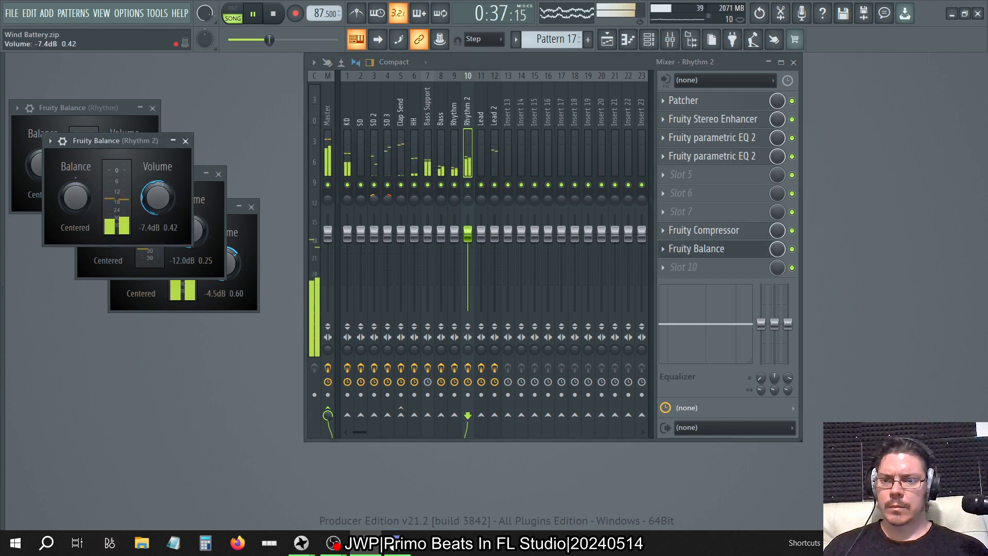
pyautogui.click(457, 113)
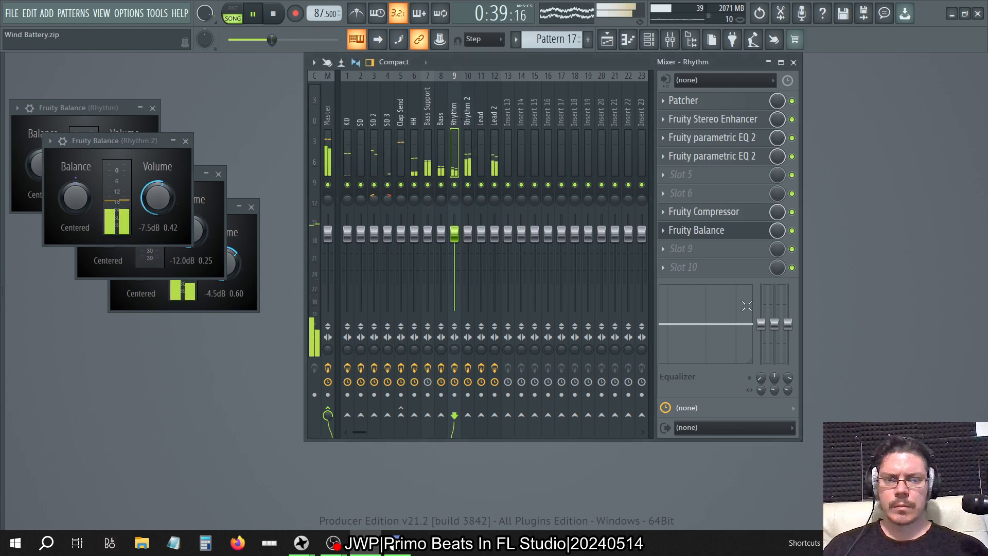
pyautogui.click(738, 231)
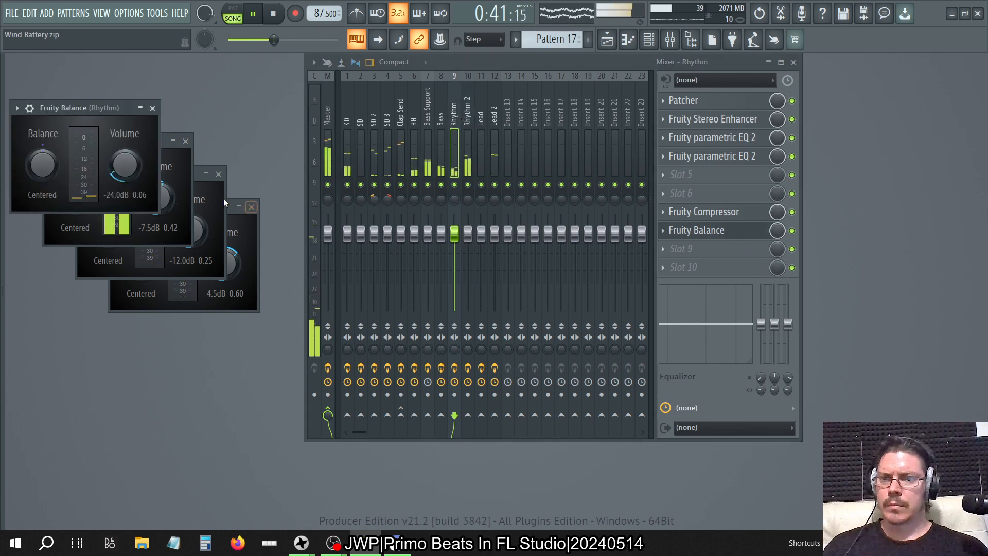
pyautogui.moveTo(125, 167); pyautogui.dragTo(124, 170)
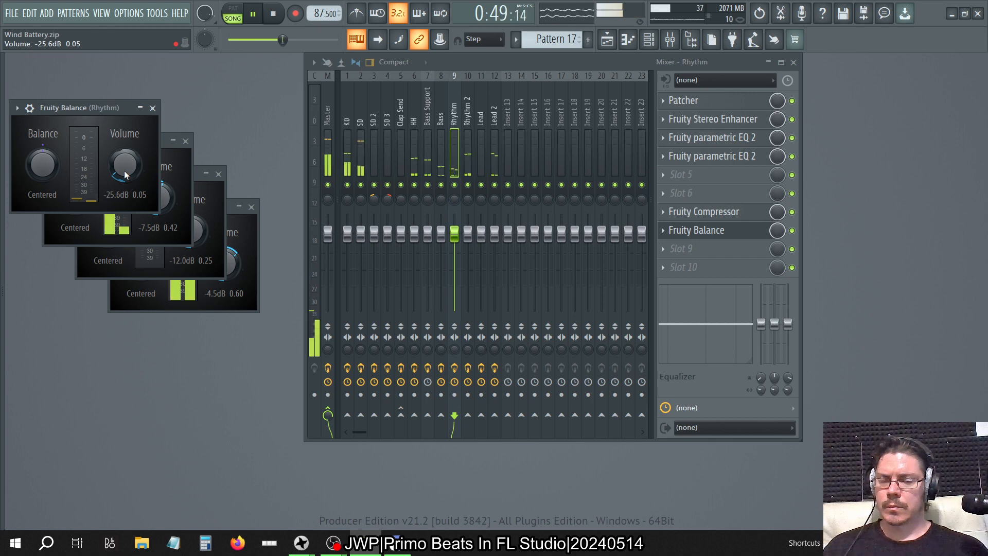
# Lower the Bass track's Fruity Balance volume to -3.0 dB
pyautogui.click(451, 116)
pyautogui.click(442, 119)
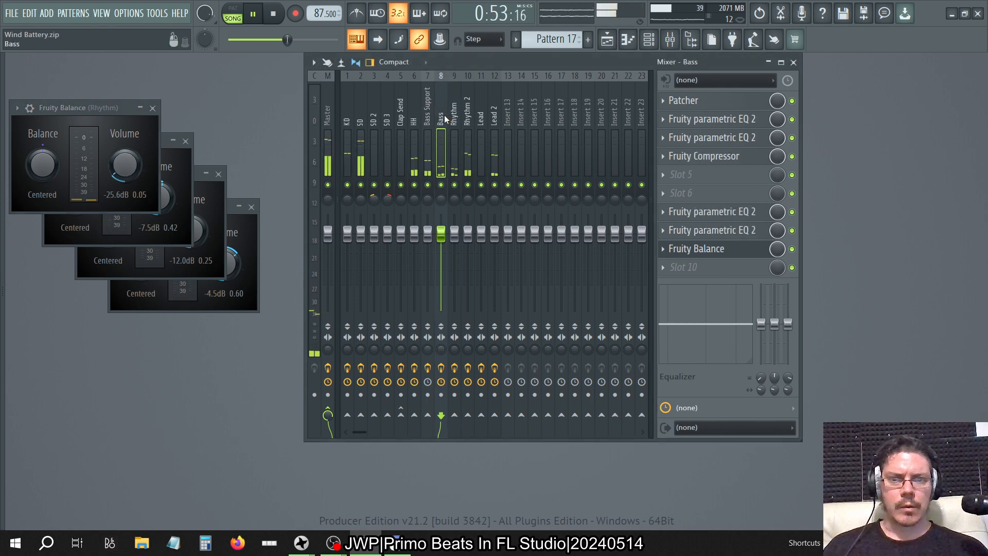
pyautogui.click(704, 252)
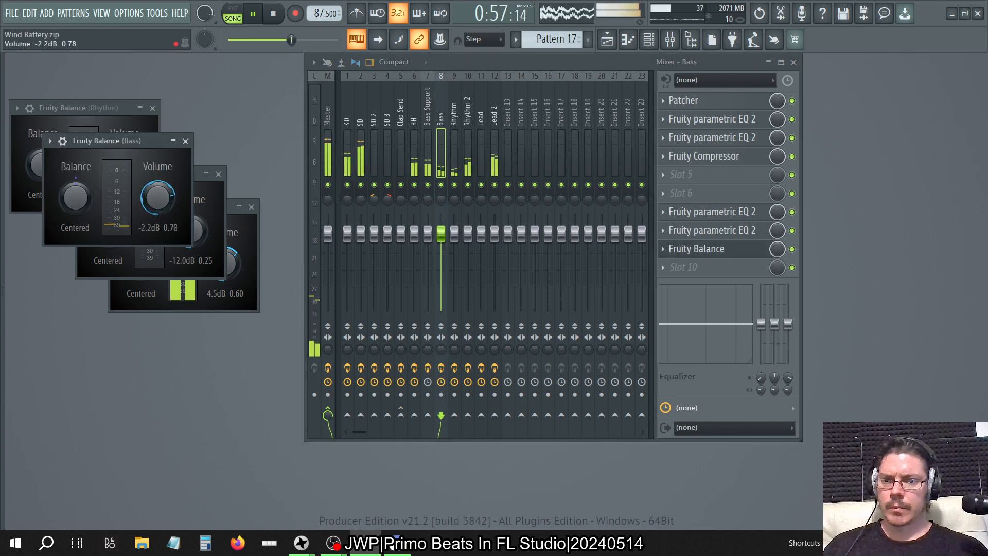
pyautogui.moveTo(157, 198); pyautogui.dragTo(157, 200)
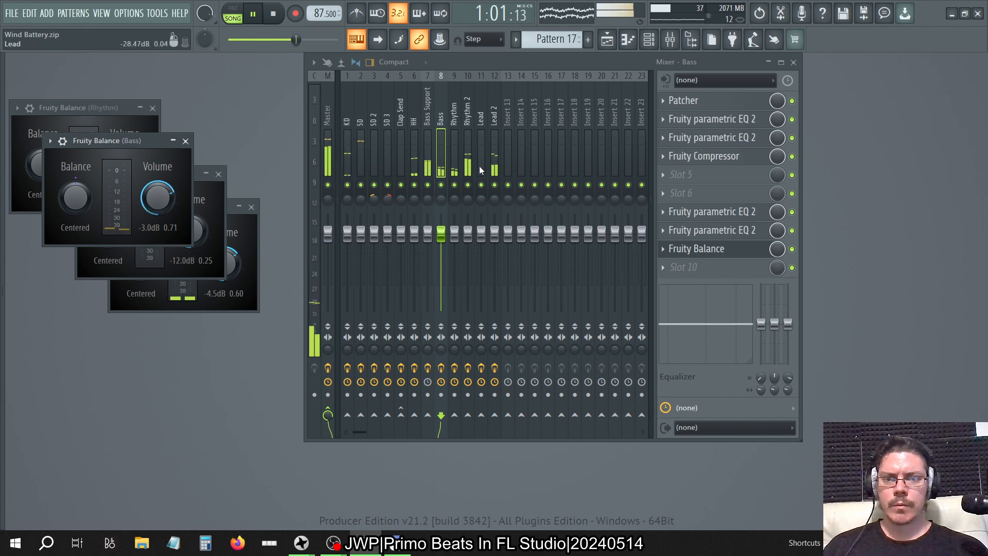
# Add a Fruity Balance in slot 2 of the Bass Support track and set its volume to 1.5 dB
pyautogui.click(427, 116)
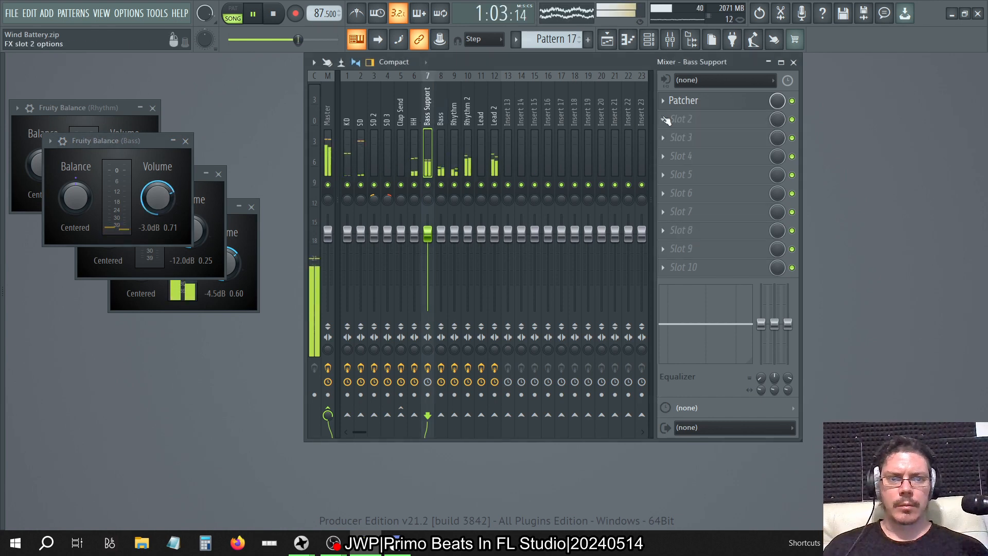
pyautogui.click(663, 119)
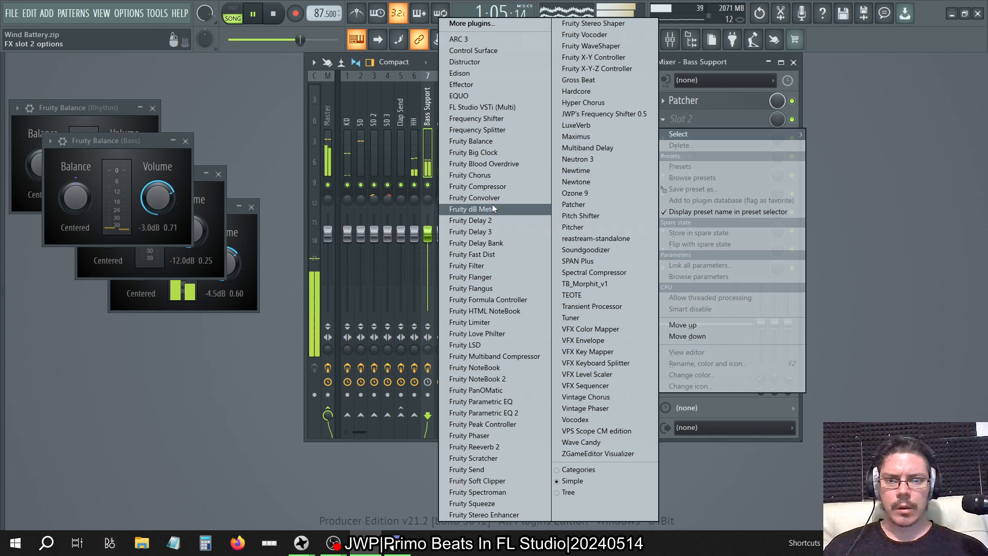
pyautogui.click(484, 141)
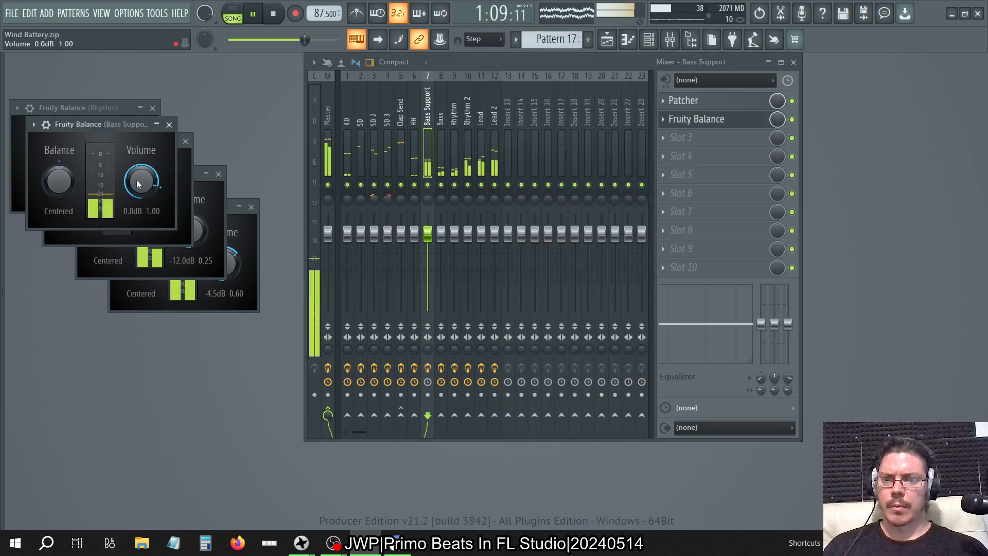
pyautogui.moveTo(141, 181); pyautogui.dragTo(141, 173)
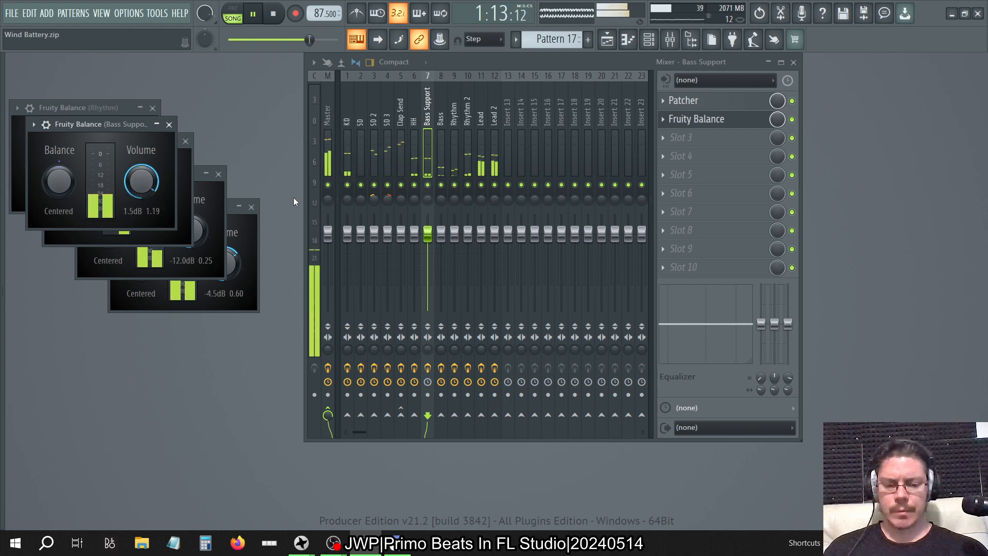
pyautogui.click(547, 140)
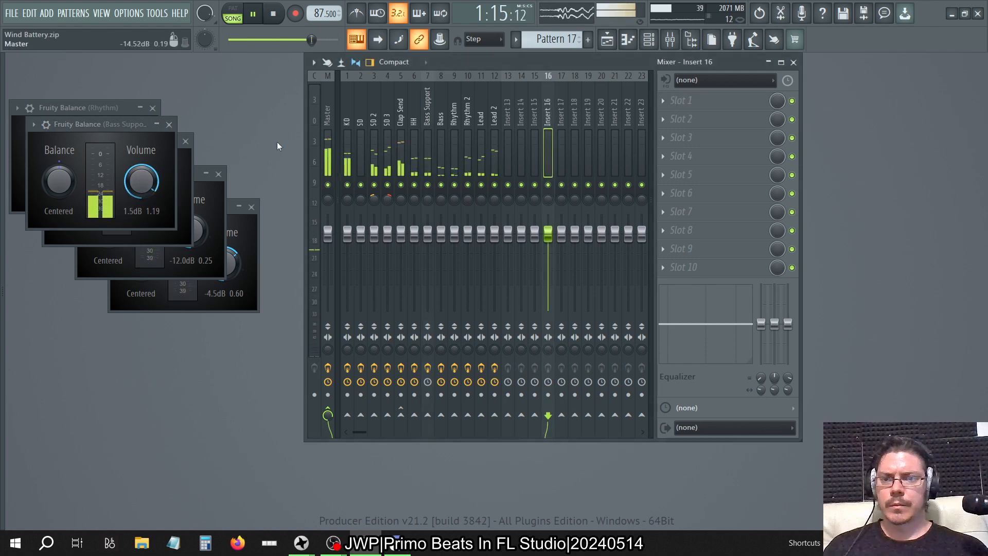
# Rearrange the Lead and Lead 2 Fruity Balance windows beside the mixer, clear of the rhythm and bass windows
pyautogui.click(496, 106)
pyautogui.click(707, 268)
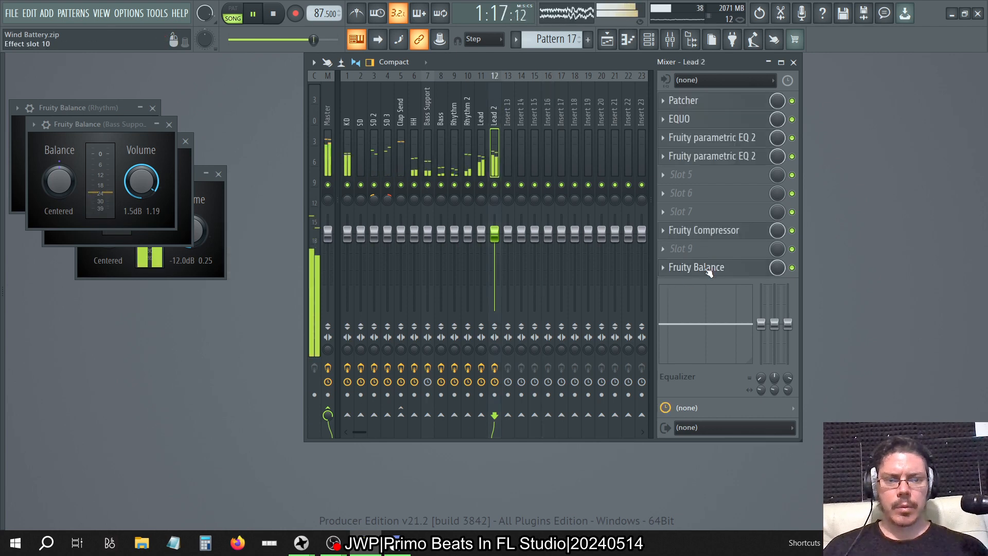
pyautogui.moveTo(201, 212); pyautogui.dragTo(798, 287)
pyautogui.click(483, 100)
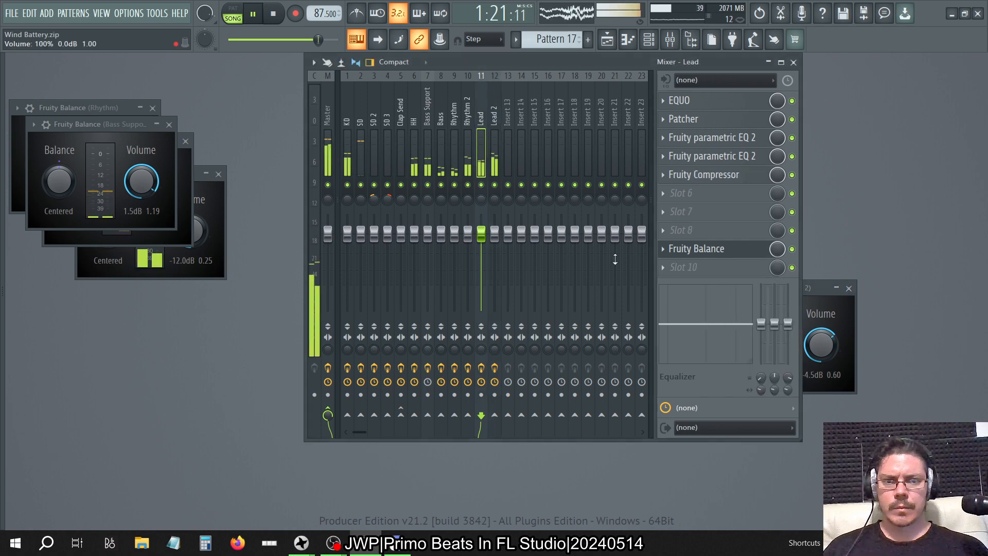
pyautogui.click(705, 252)
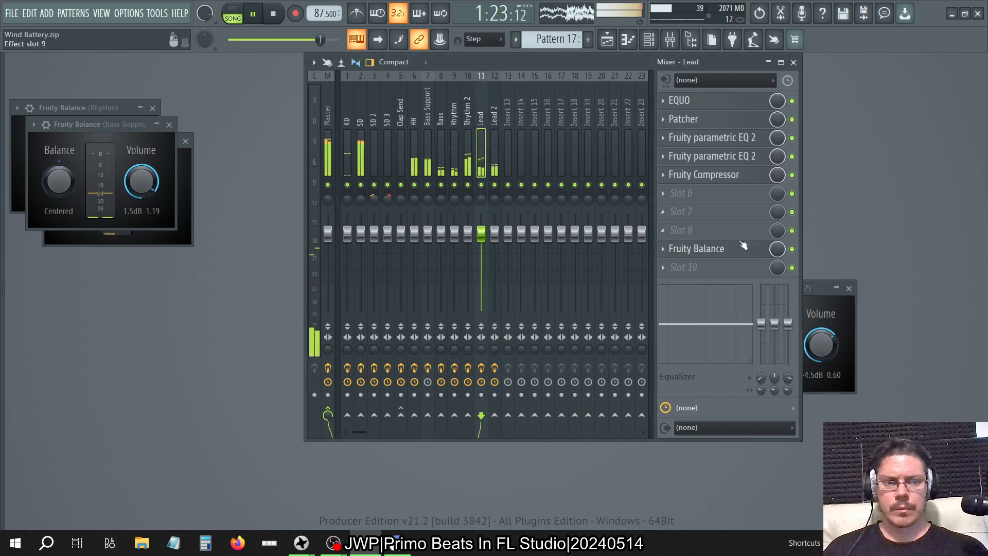
pyautogui.moveTo(165, 174); pyautogui.dragTo(135, 350)
pyautogui.moveTo(113, 315); pyautogui.dragTo(92, 312)
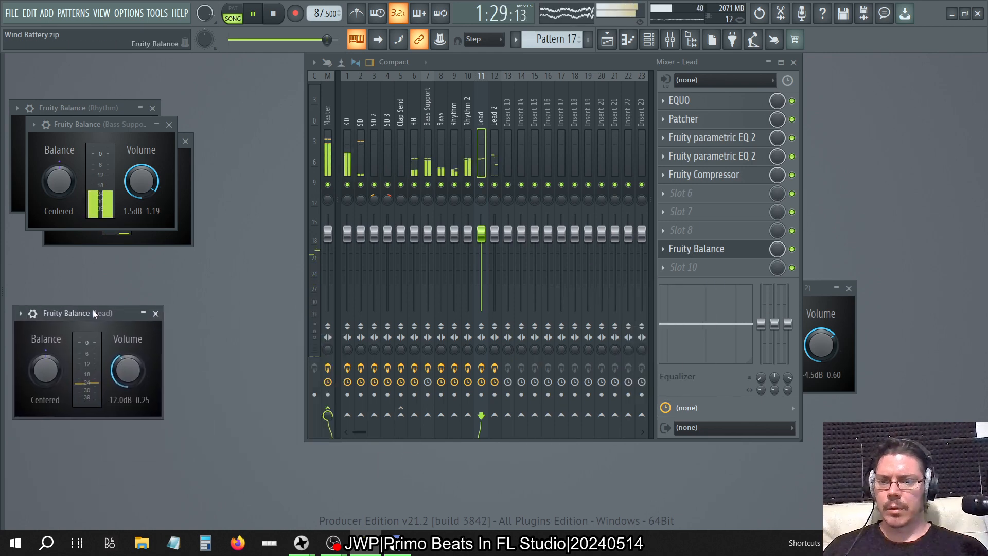
pyautogui.moveTo(807, 292); pyautogui.dragTo(137, 361)
pyautogui.moveTo(98, 311); pyautogui.dragTo(124, 229)
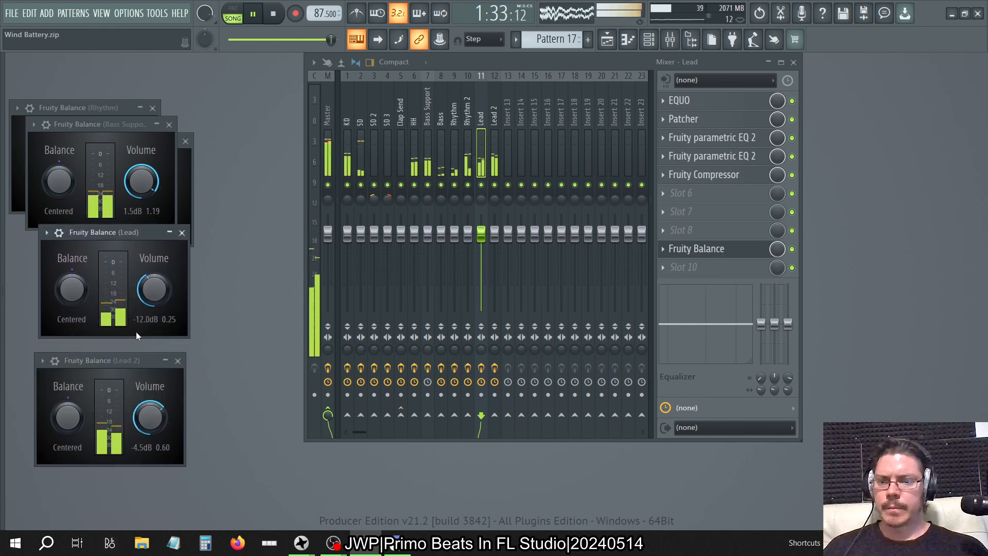
pyautogui.moveTo(122, 362); pyautogui.dragTo(185, 272)
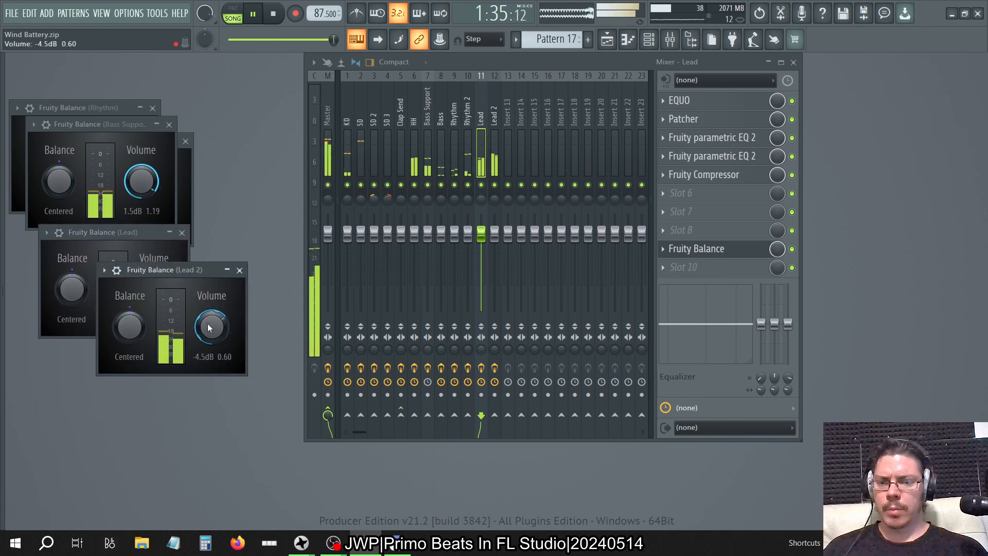
# Set the Fruity Balance volumes to -6.0 dB for Lead 2 and -13.5 dB for Lead
pyautogui.moveTo(211, 327); pyautogui.dragTo(211, 337)
pyautogui.click(137, 246)
pyautogui.moveTo(154, 289); pyautogui.dragTo(154, 295)
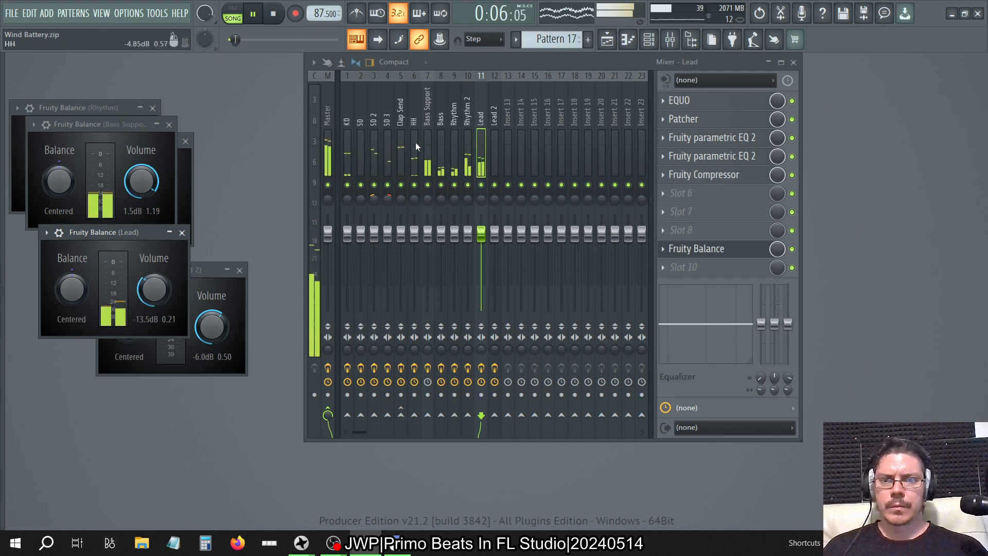
# Move the Bass Support and Bass Fruity Balance windows aside and lower the Rhythm 2 volume to -9.0 dB
pyautogui.moveTo(113, 126); pyautogui.dragTo(360, 75)
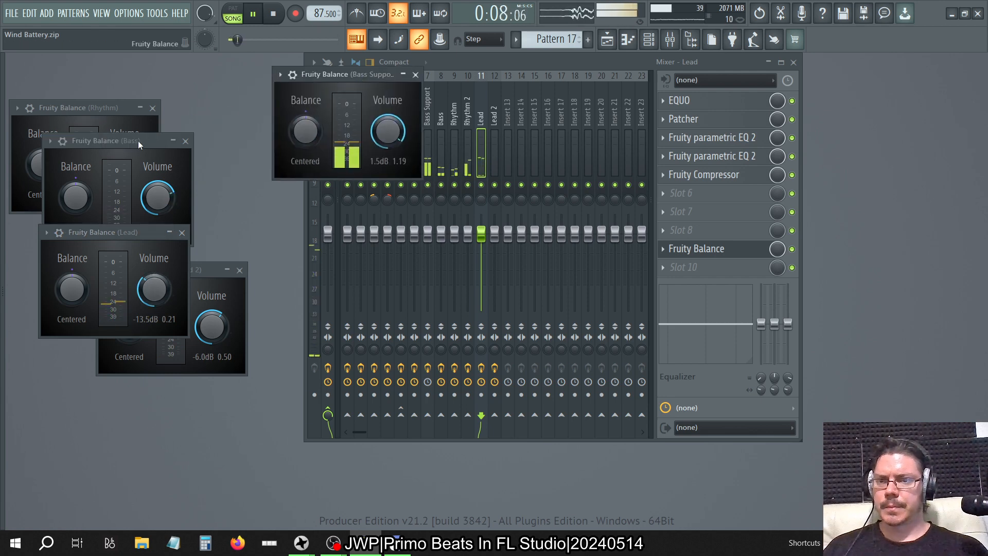
pyautogui.moveTo(137, 140); pyautogui.dragTo(282, 117)
pyautogui.click(179, 174)
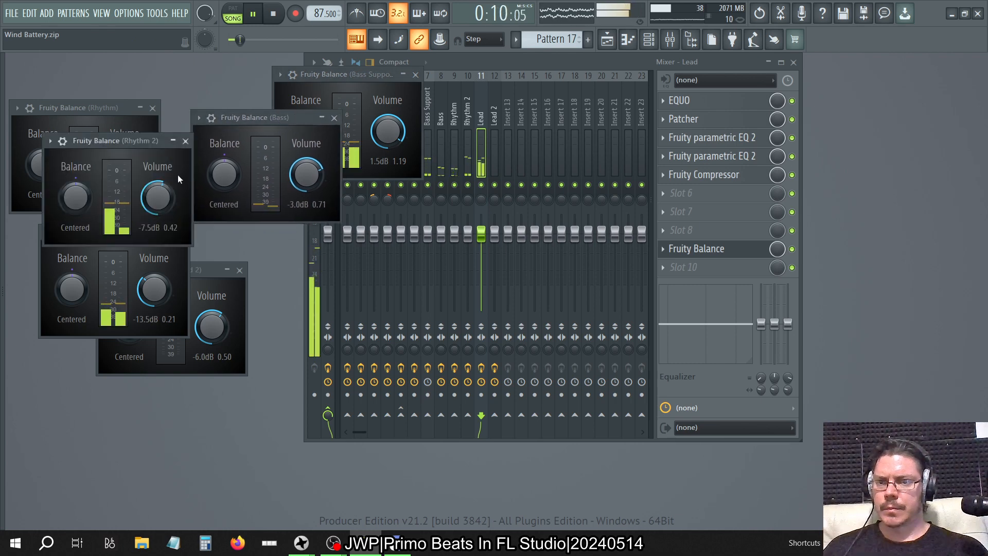
pyautogui.moveTo(163, 191); pyautogui.dragTo(163, 199)
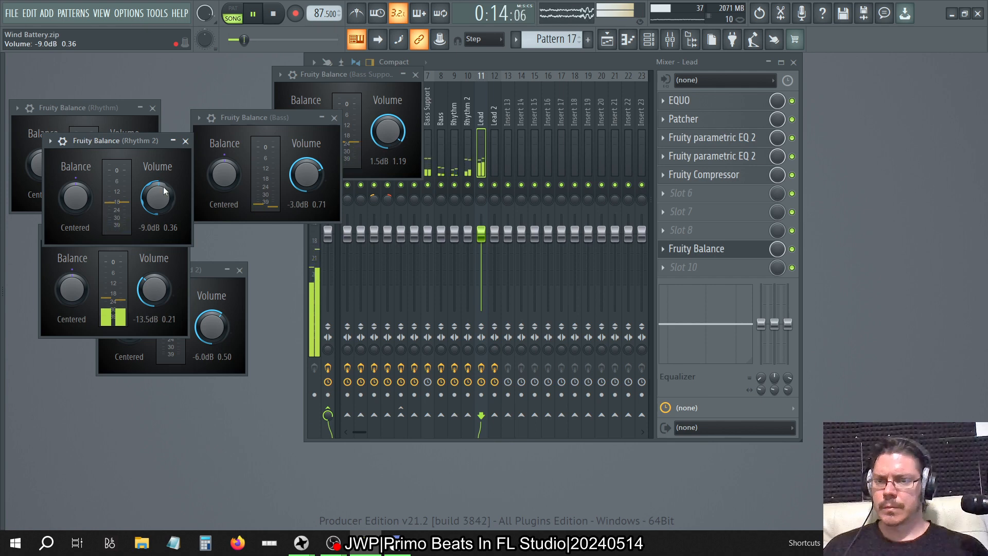
# Lower the Rhythm Fruity Balance volume to -27.1 dB and group the Rhythm and Rhythm 2 windows lower down, near the Lead windows
pyautogui.moveTo(135, 143); pyautogui.dragTo(149, 218)
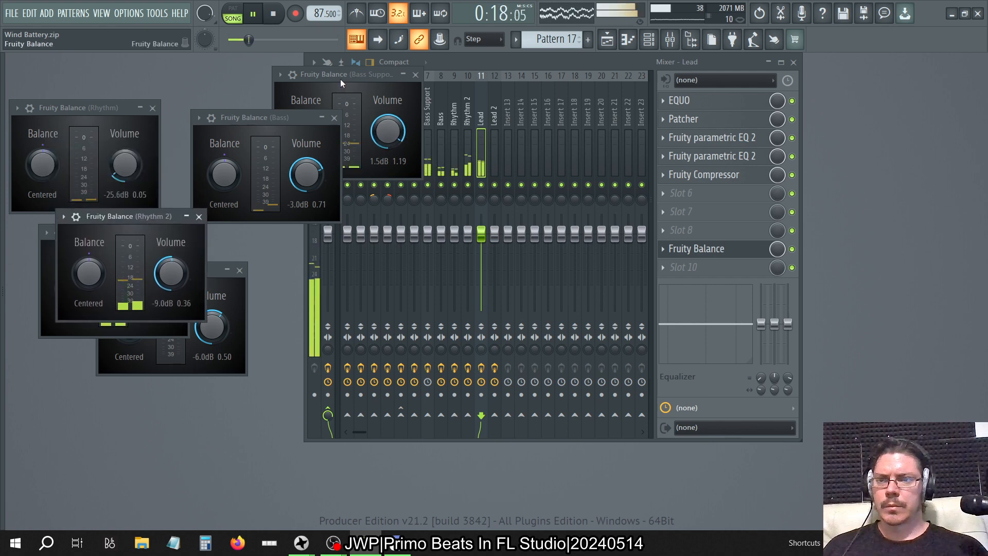
pyautogui.click(102, 118)
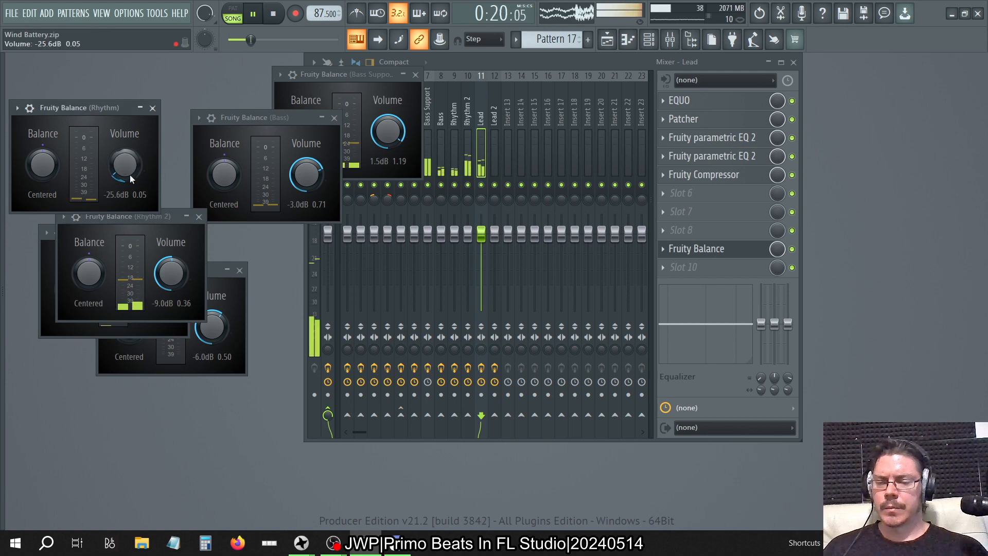
pyautogui.moveTo(130, 174); pyautogui.dragTo(130, 179)
pyautogui.moveTo(100, 113); pyautogui.dragTo(130, 232)
# Close the Bass Support Fruity Balance window, move the Bass one clear of the mixer and set its volume to -4.5 dB
pyautogui.click(362, 68)
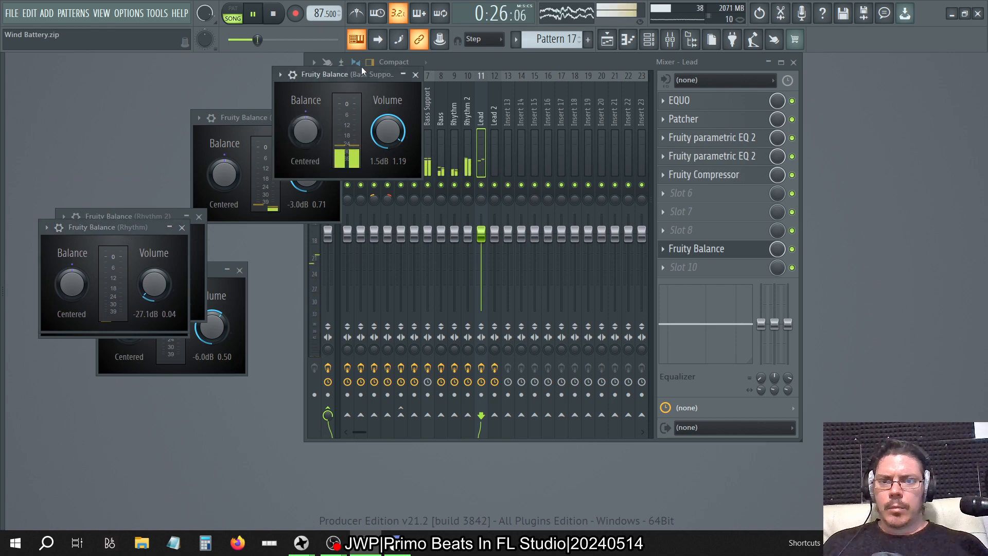
pyautogui.click(416, 75)
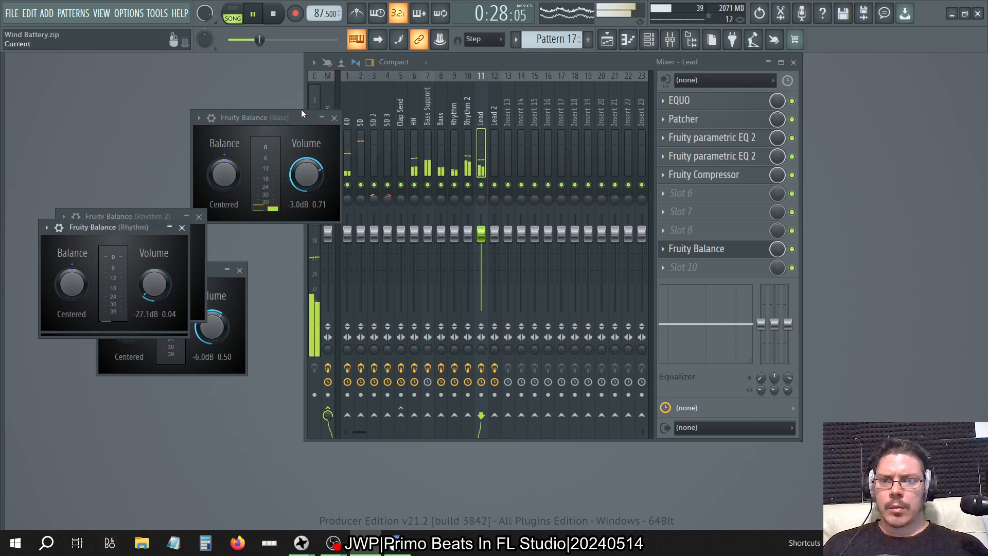
pyautogui.moveTo(290, 118); pyautogui.dragTo(252, 102)
pyautogui.moveTo(267, 165); pyautogui.dragTo(267, 170)
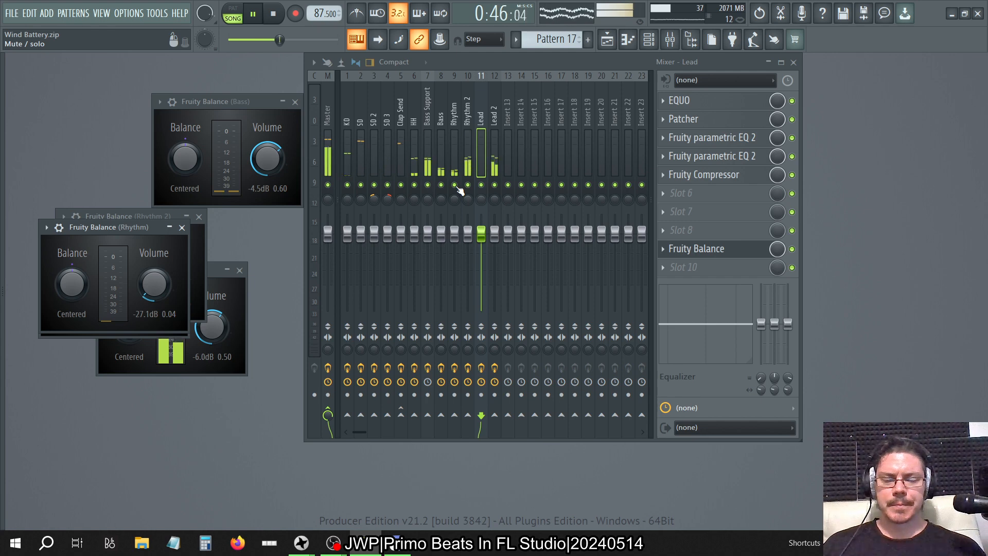
# Set the Fruity Balance volumes to -7.5 dB for Lead 2 and -15.0 dB for Lead, rearranging the overlapping plugin windows
pyautogui.click(246, 304)
pyautogui.moveTo(211, 330); pyautogui.dragTo(211, 333)
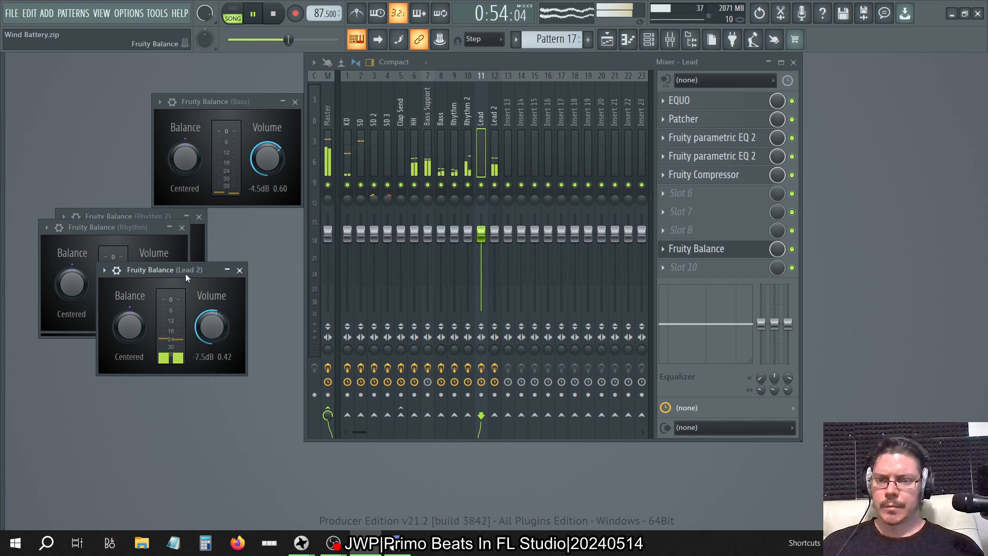
pyautogui.moveTo(185, 274); pyautogui.dragTo(241, 373)
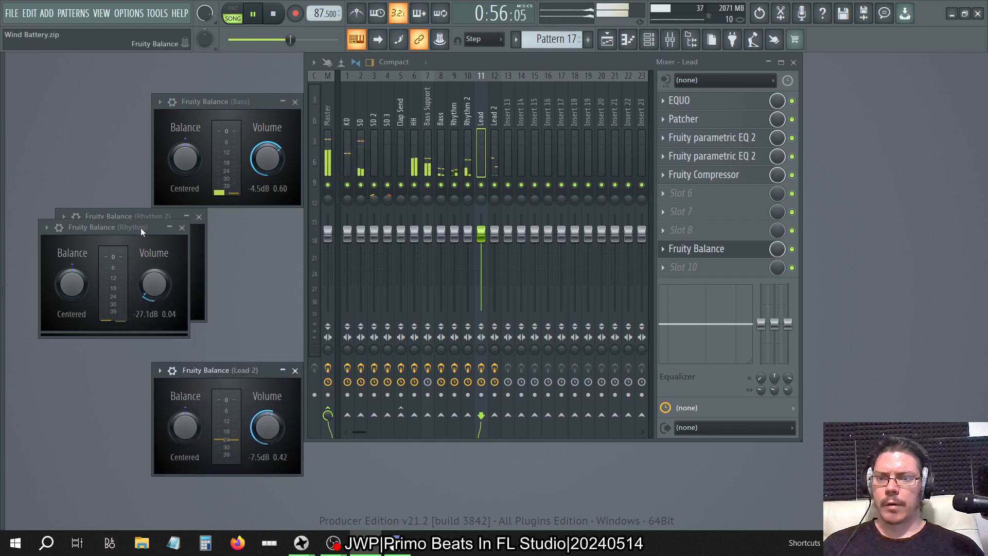
pyautogui.moveTo(140, 228); pyautogui.dragTo(203, 220)
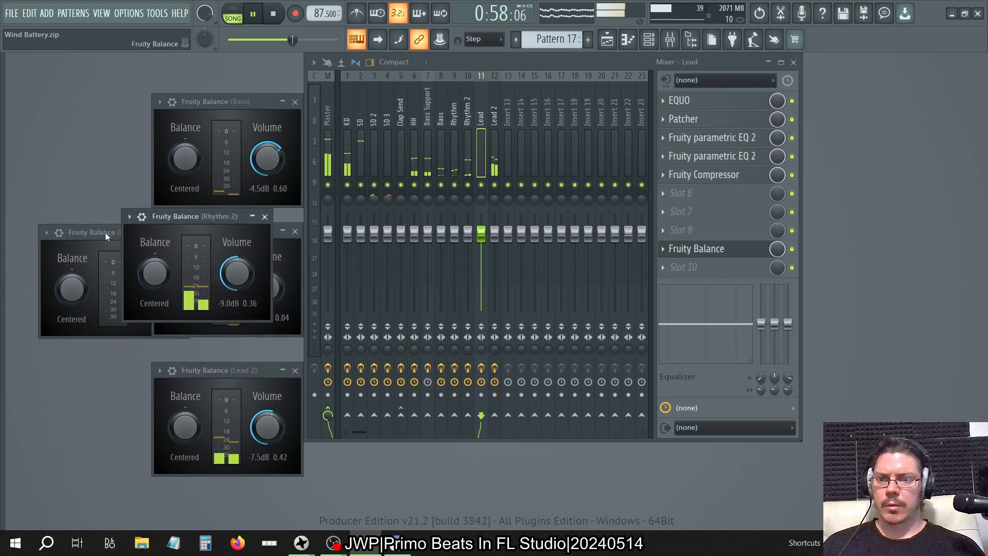
pyautogui.moveTo(118, 235); pyautogui.dragTo(211, 277)
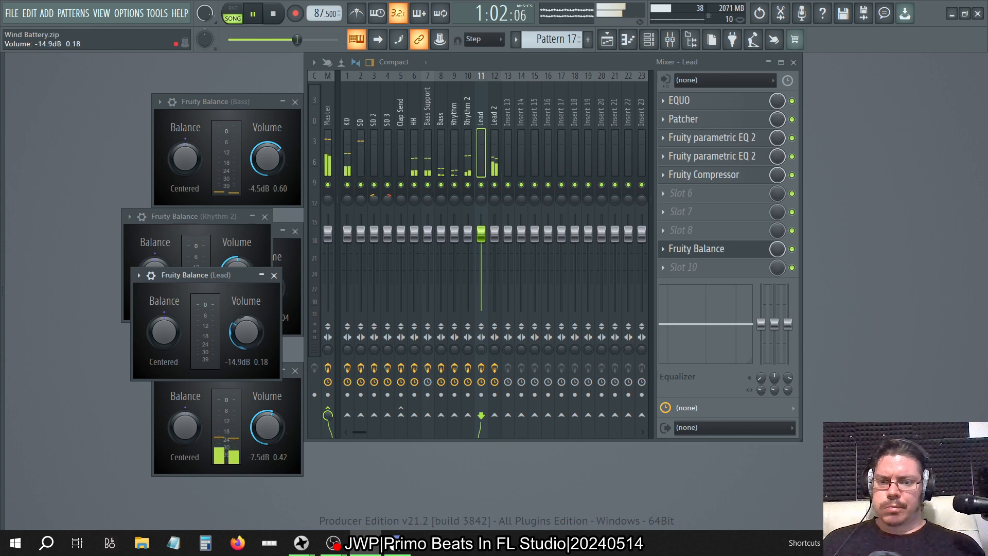
# Lower the Rhythm 2 Fruity Balance volume to -10.5 dB and move its window off the Rhythm one
pyautogui.click(212, 219)
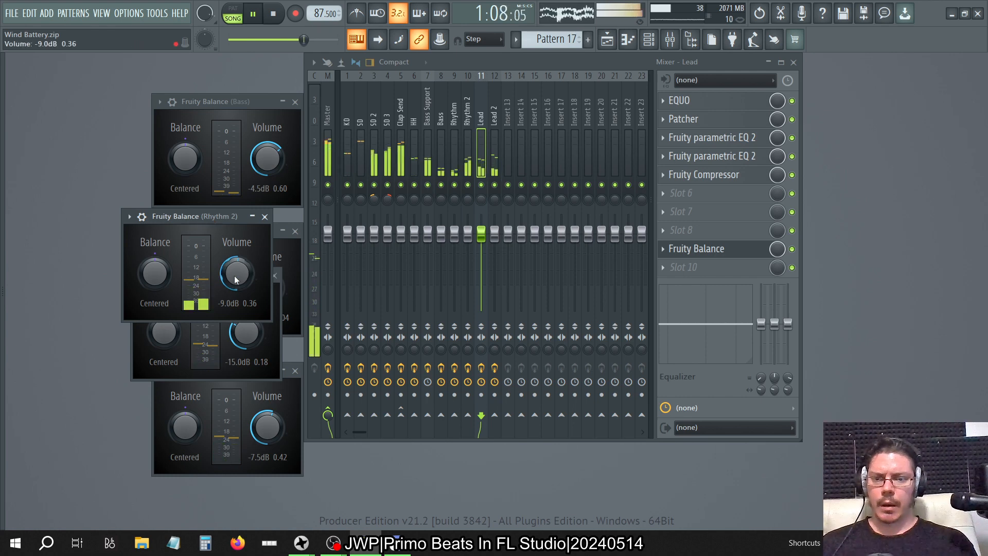
pyautogui.moveTo(236, 280); pyautogui.dragTo(235, 286)
pyautogui.moveTo(202, 217); pyautogui.dragTo(116, 317)
# Set the Fruity Balance volumes to -28.5 dB for Rhythm and -6.0 dB for Bass, moving the Rhythm window aside
pyautogui.click(240, 229)
pyautogui.moveTo(267, 287); pyautogui.dragTo(267, 334)
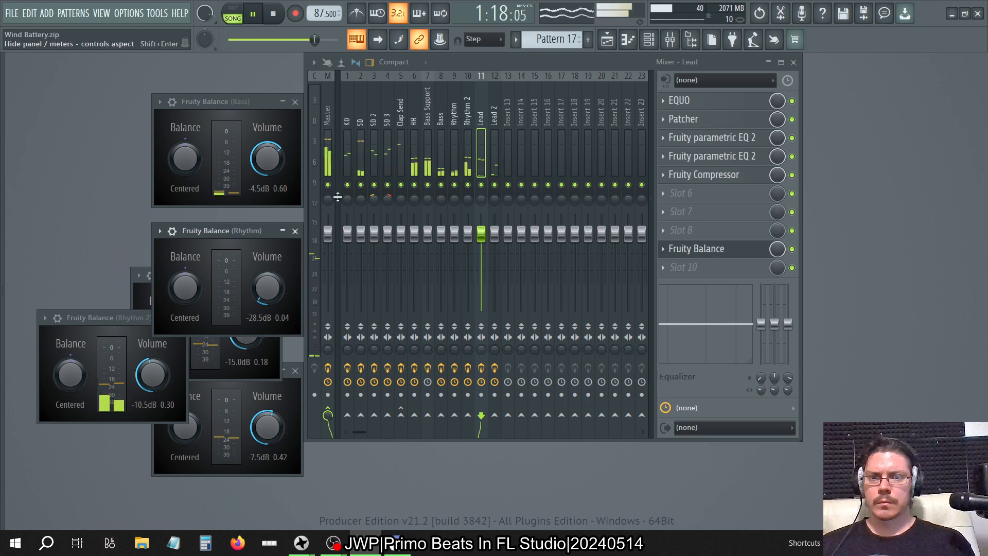
pyautogui.moveTo(259, 227); pyautogui.dragTo(174, 250)
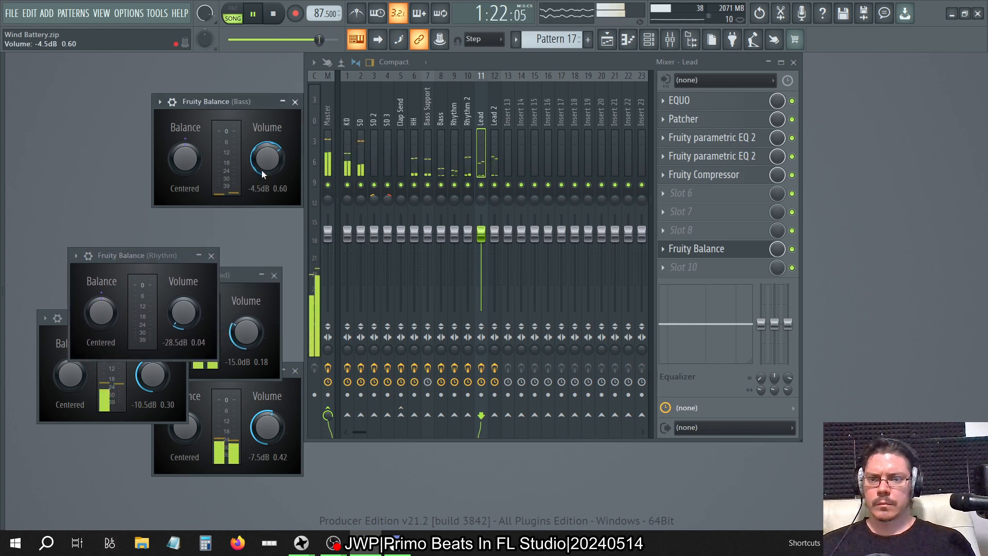
pyautogui.moveTo(267, 158); pyautogui.dragTo(267, 163)
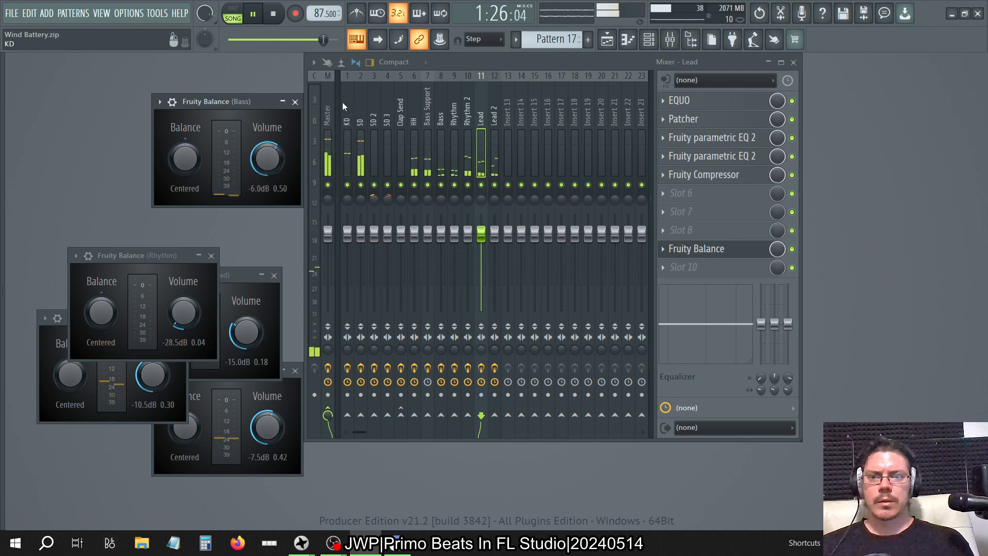
# Select the Master track and bypass its Ozone 9, Maximus, TEOTE, Fruity parametric EQ 2 and Fruity Compressor effects
pyautogui.click(327, 110)
pyautogui.click(793, 175)
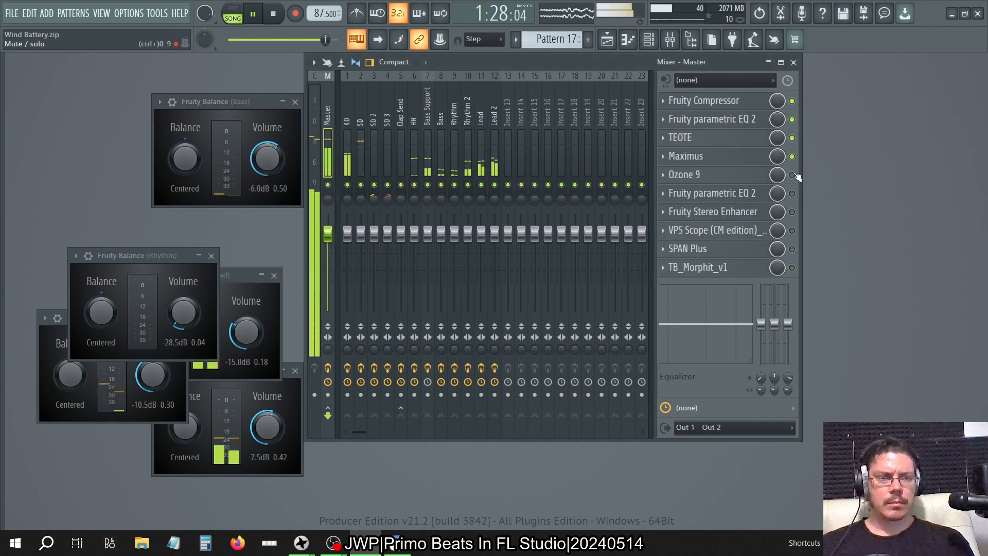
pyautogui.click(792, 156)
pyautogui.click(792, 138)
pyautogui.click(793, 101)
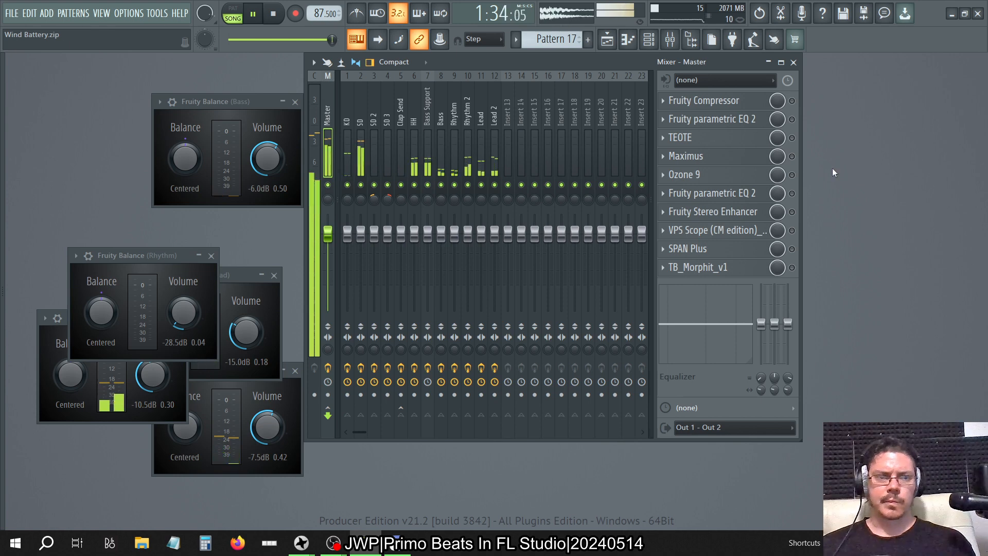
# Re-enable Fruity Compressor, the slot 2 Fruity parametric EQ 2, TEOTE and Maximus on the Master track
pyautogui.click(792, 101)
pyautogui.click(792, 120)
pyautogui.click(792, 138)
pyautogui.click(792, 157)
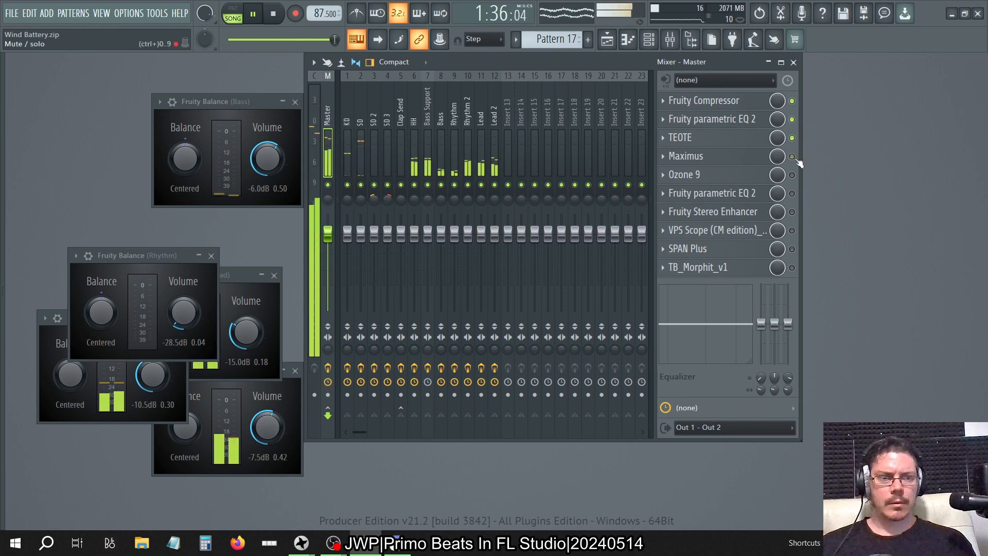
# Move the Master's slot 2 Fruity parametric EQ 2 up to slot 1, ahead of Fruity Compressor and TEOTE
pyautogui.click(751, 122)
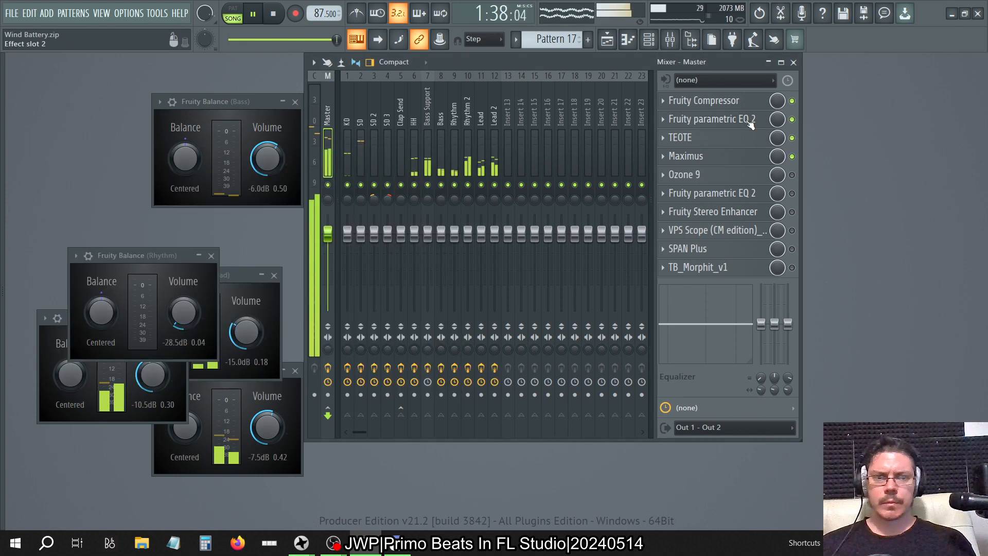
pyautogui.scroll(5, 732, 122)
pyautogui.scroll(-6, 732, 216)
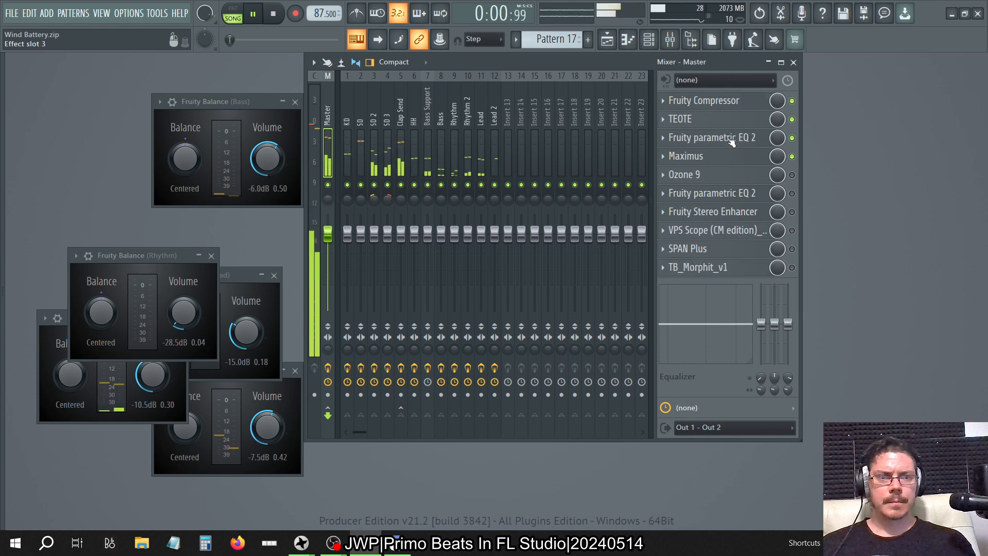
pyautogui.scroll(1, 732, 142)
pyautogui.scroll(-1, 732, 103)
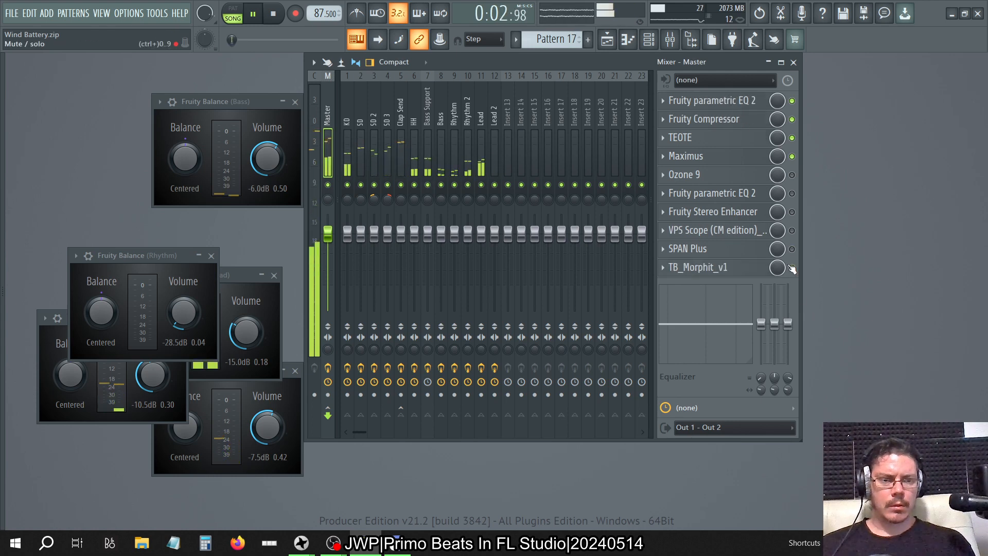
# Enable TB_Morphit on the Master in demo mode with Beyerdynamic DT990 Pro headphones, set its gain to 9.0 dB and return to the mixer
pyautogui.click(731, 268)
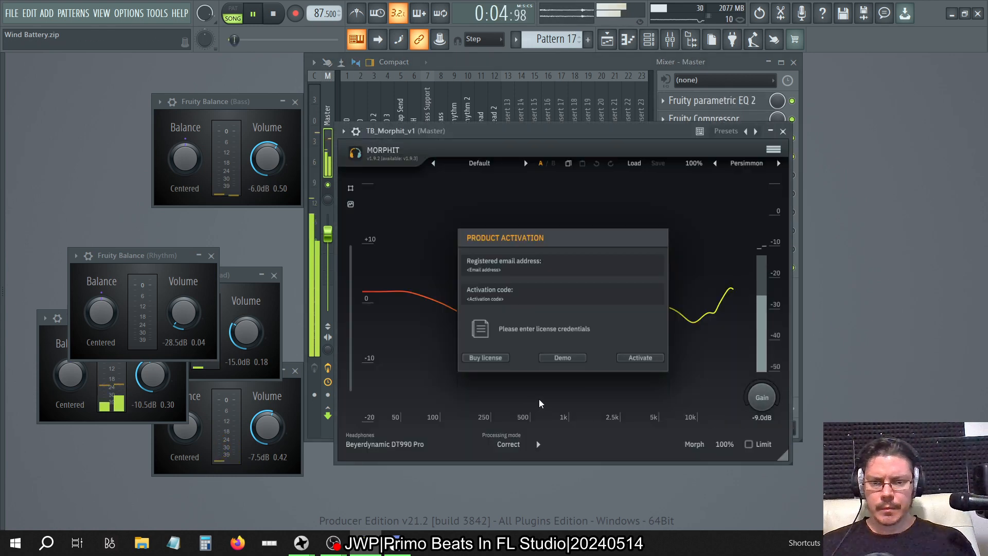
pyautogui.click(554, 359)
pyautogui.click(415, 443)
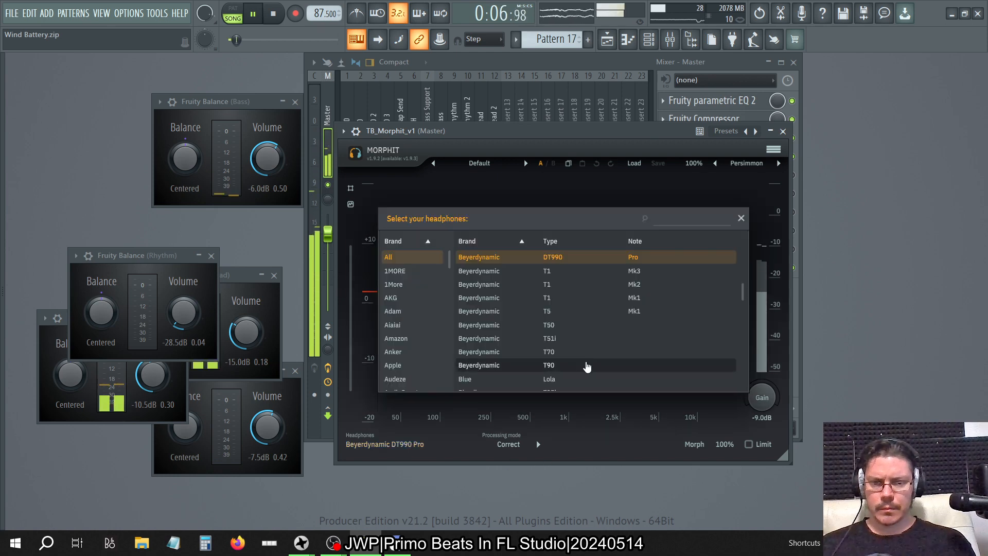
pyautogui.scroll(5, 582, 316)
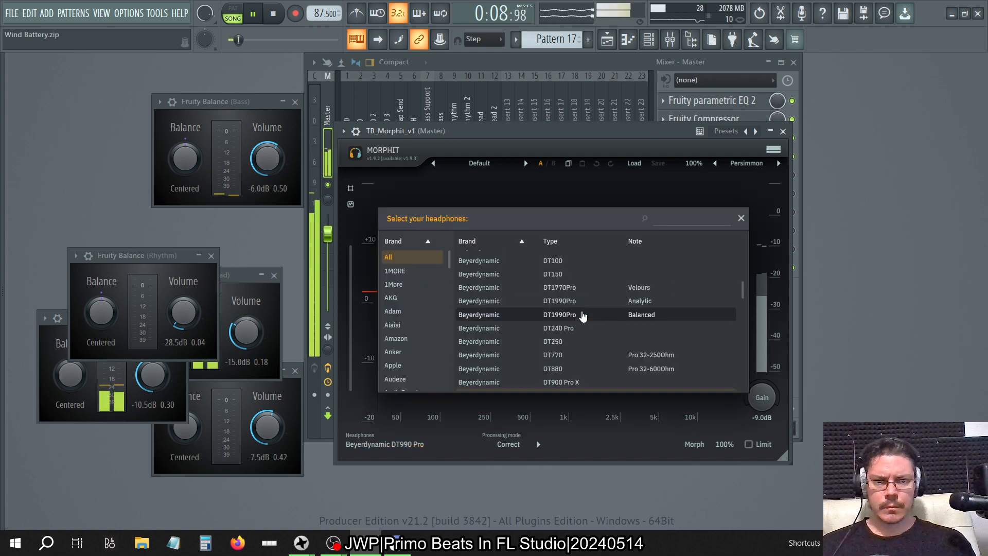
pyautogui.scroll(-4, 582, 315)
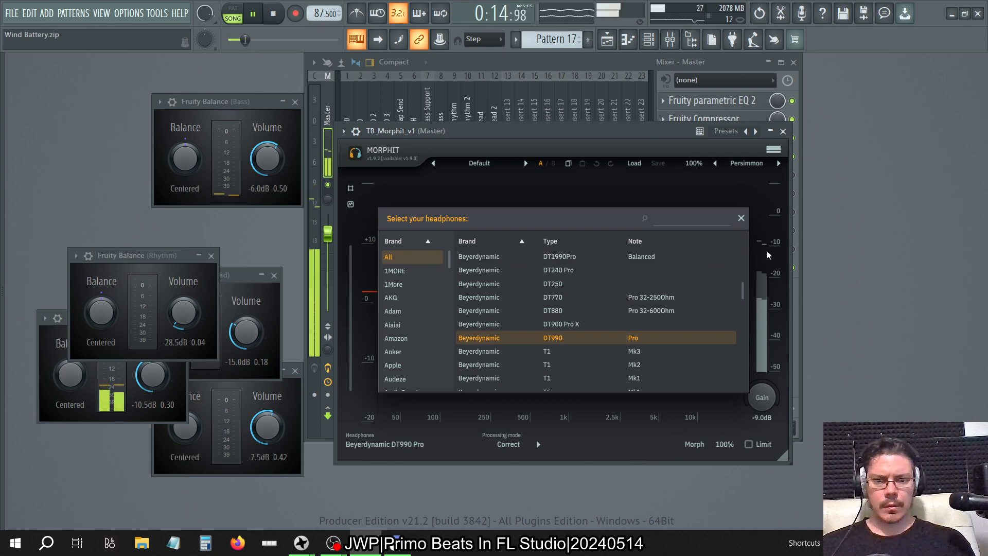
pyautogui.click(593, 345)
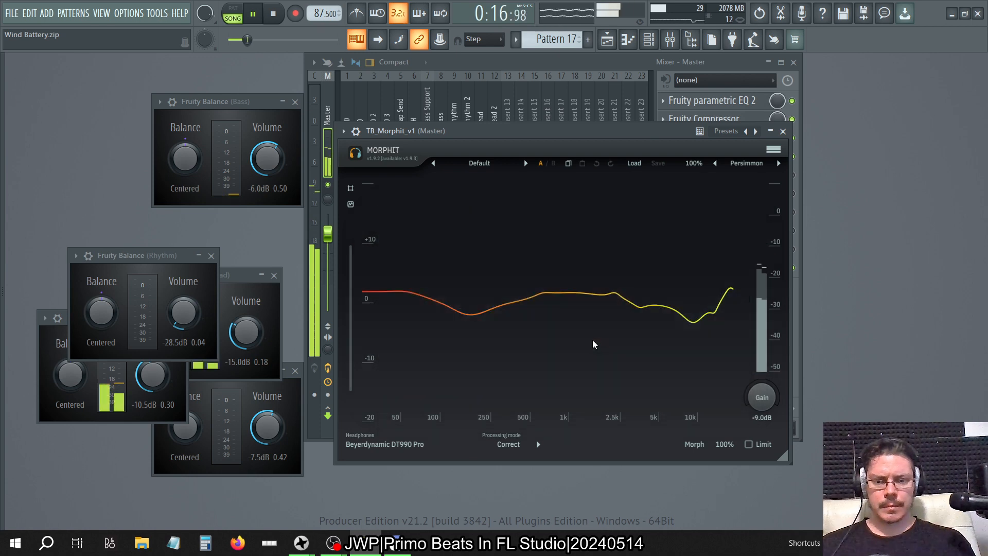
pyautogui.moveTo(767, 411); pyautogui.dragTo(744, 116)
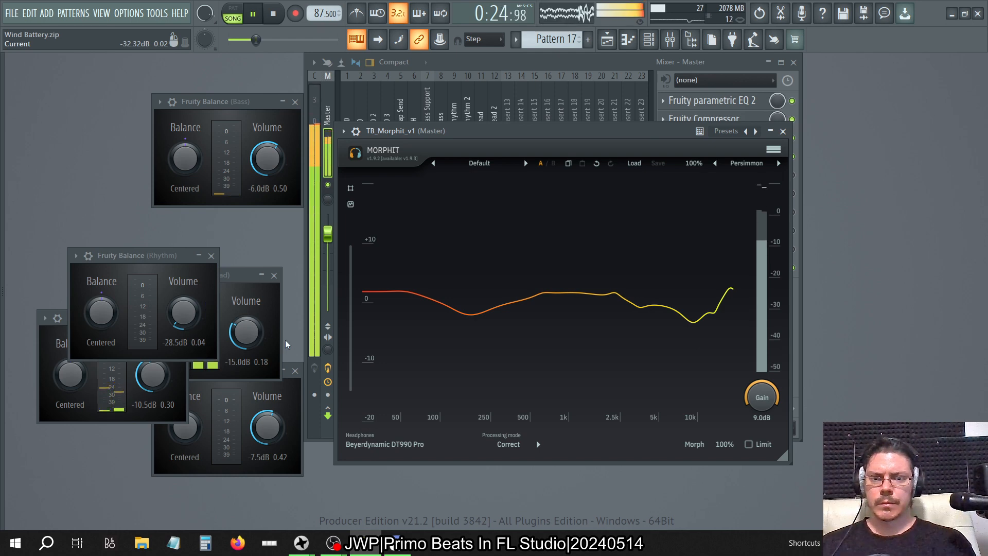
pyautogui.click(530, 66)
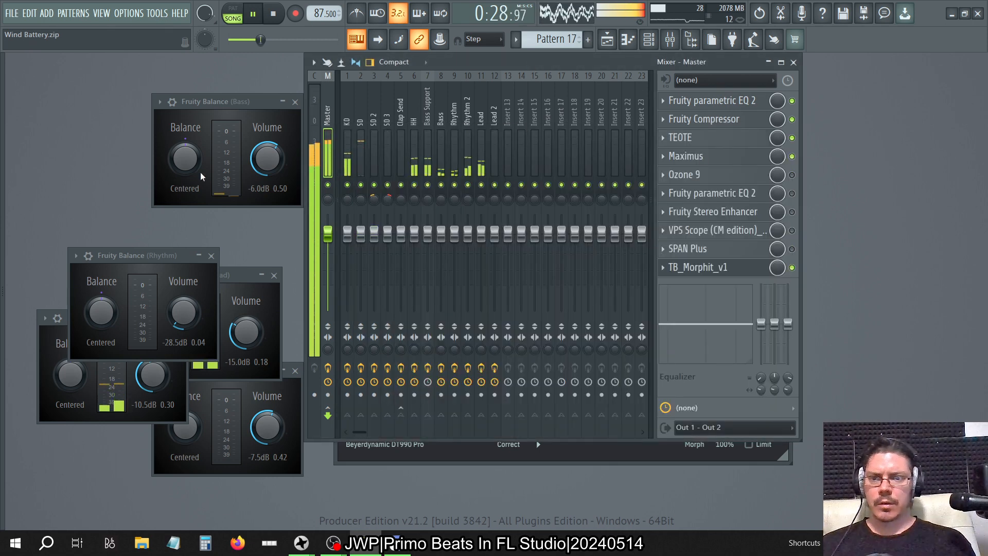
# Bring the Rhythm 2 Fruity Balance forward and lower its volume to -11.6 dB
pyautogui.click(242, 276)
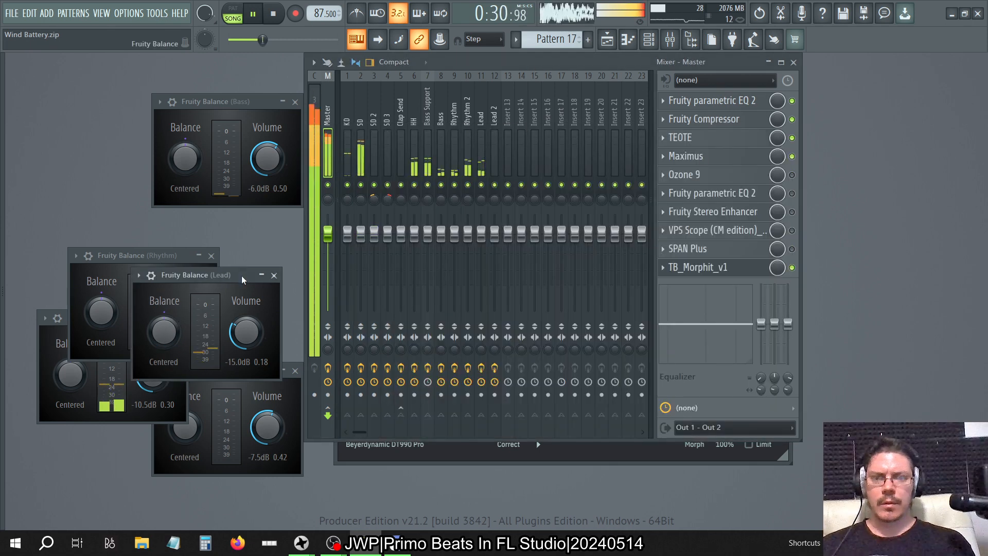
pyautogui.click(44, 342)
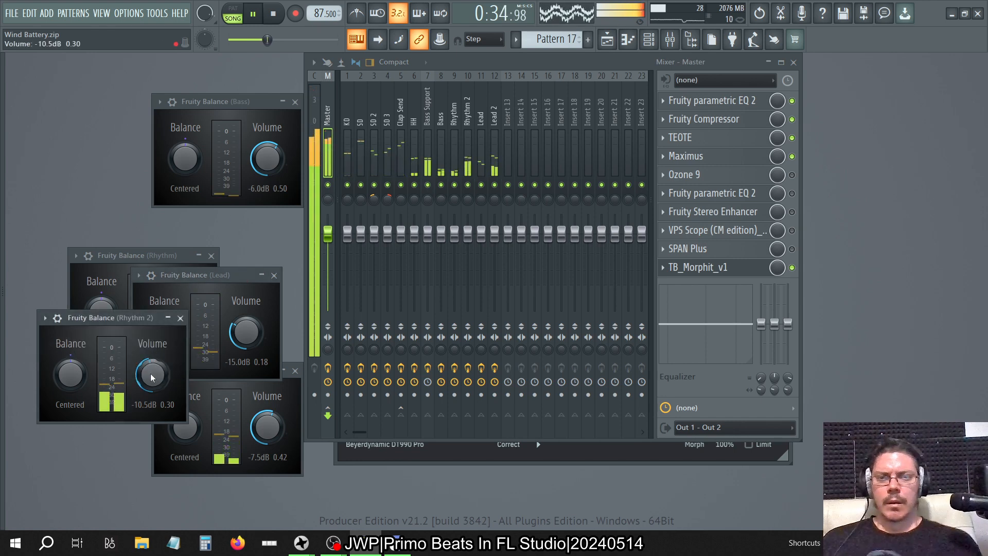
pyautogui.moveTo(151, 377); pyautogui.dragTo(151, 385)
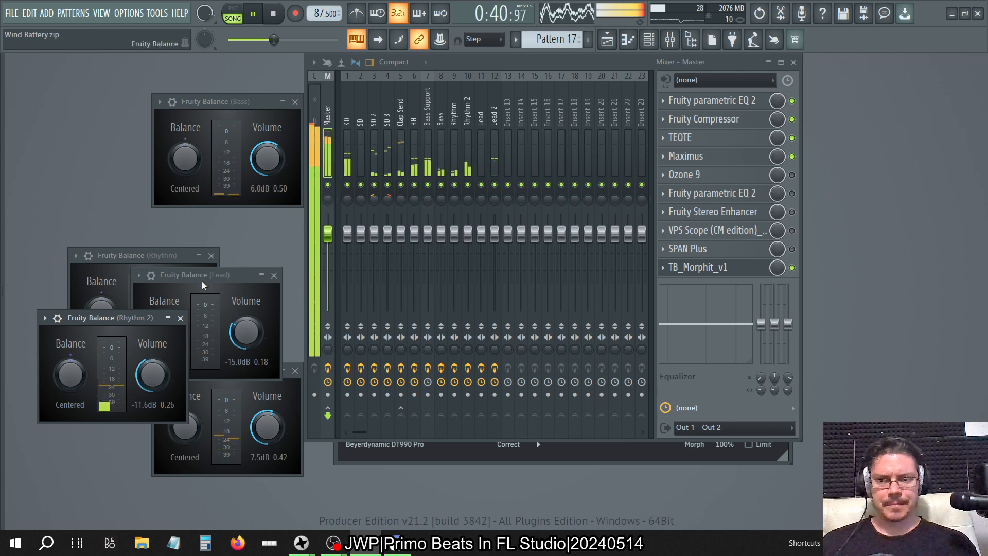
# Move the Rhythm Fruity Balance window up beside the Bass one and lower its volume to -30.1 dB
pyautogui.doubleClick(164, 259)
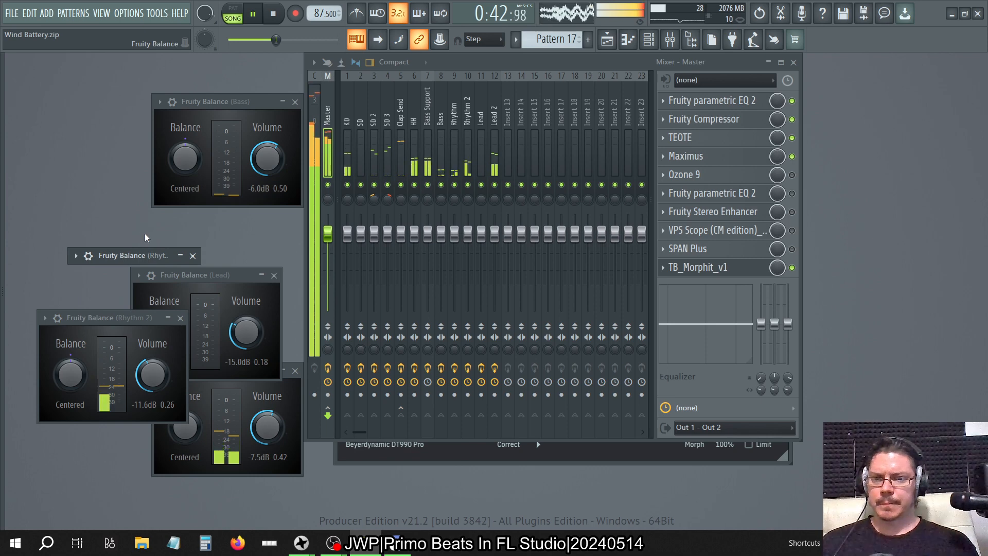
pyautogui.doubleClick(131, 259)
pyautogui.moveTo(131, 258); pyautogui.dragTo(135, 135)
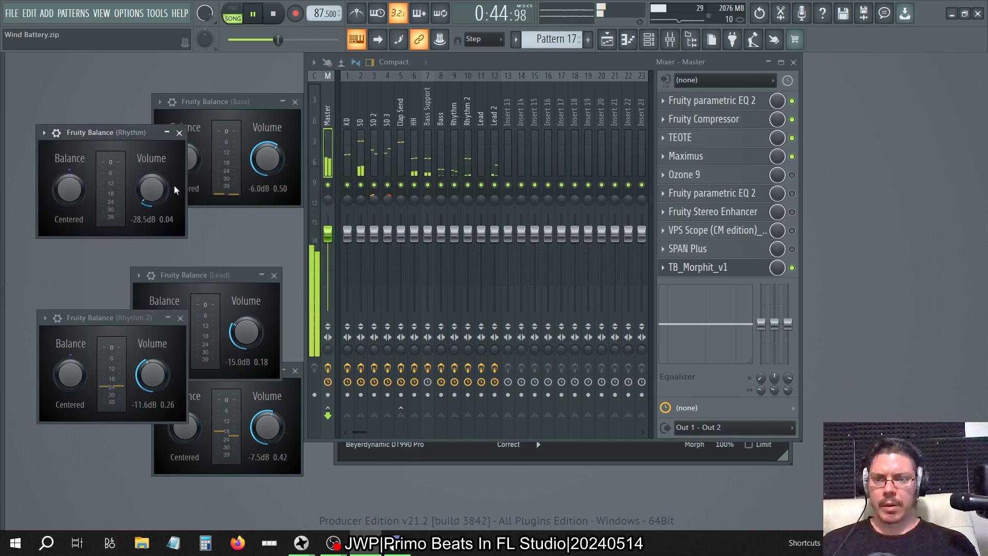
pyautogui.moveTo(152, 190); pyautogui.dragTo(152, 193)
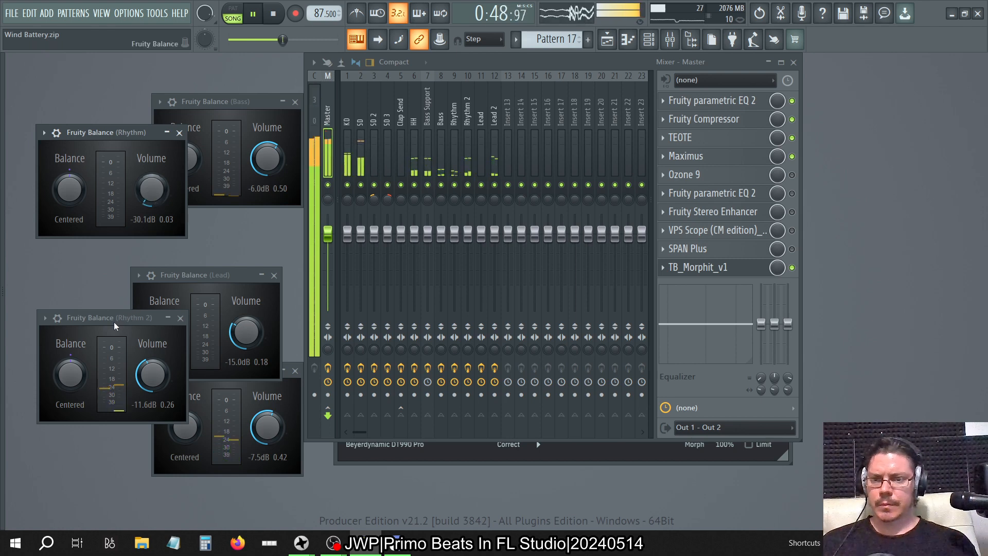
# Move the Rhythm 2 window aside and set the Fruity Balance volumes to -7.5 dB for Bass, -9.0 dB for Lead 2 and -16.5 dB for Lead
pyautogui.moveTo(113, 323); pyautogui.dragTo(117, 189)
pyautogui.moveTo(271, 168); pyautogui.dragTo(271, 175)
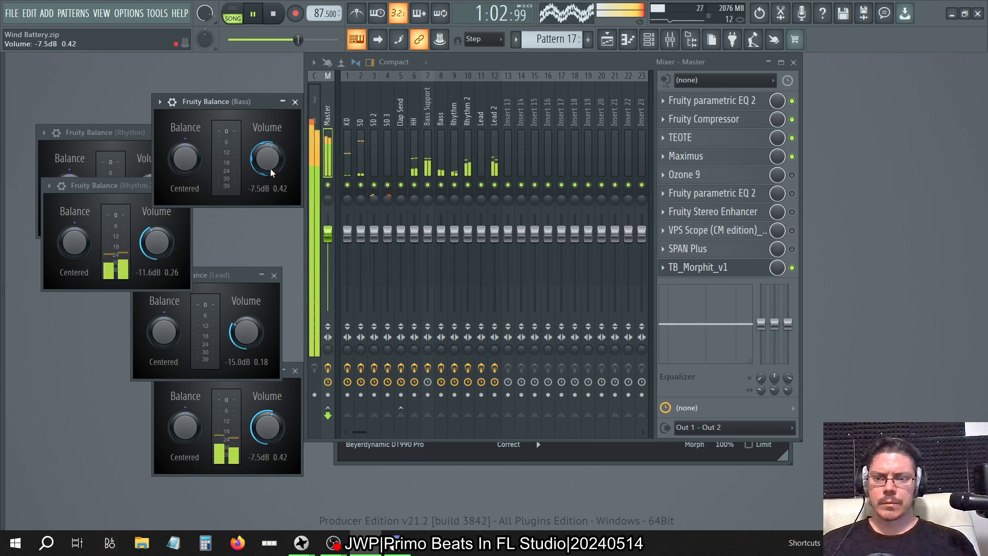
pyautogui.moveTo(267, 428); pyautogui.dragTo(267, 433)
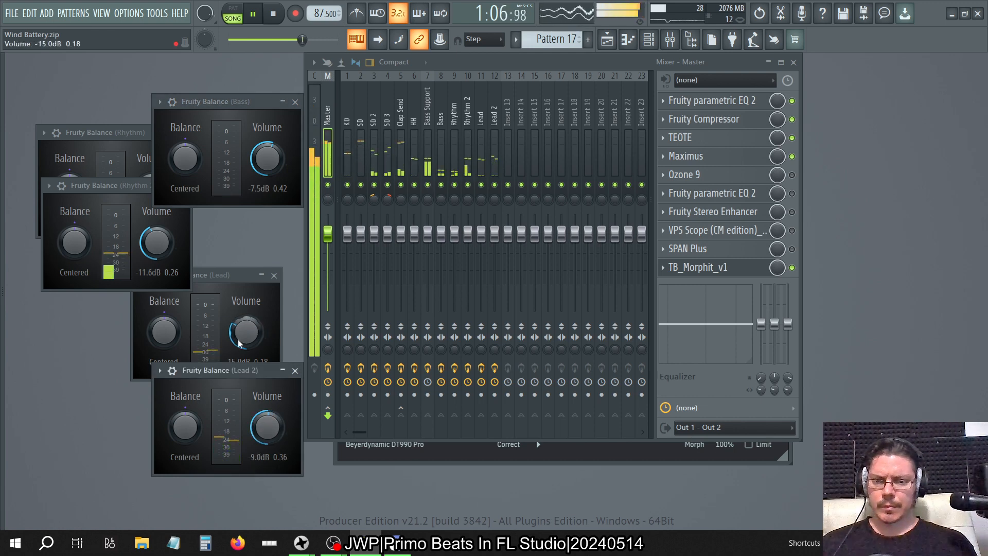
pyautogui.moveTo(240, 344); pyautogui.dragTo(246, 333)
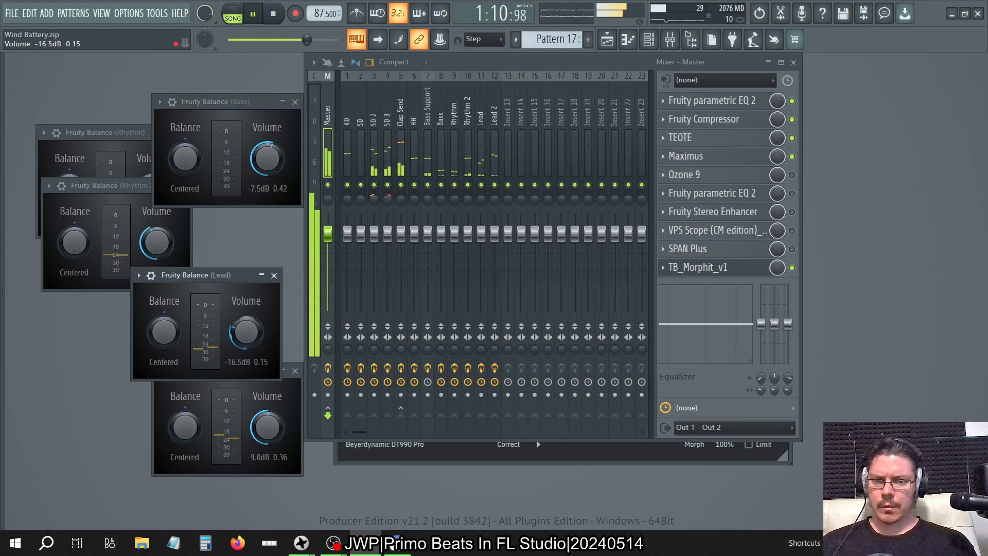
# Set the Fruity Balance volumes to -12.0 dB for Rhythm 2, -31.6 dB for Rhythm and -9.0 dB for Bass
pyautogui.click(125, 202)
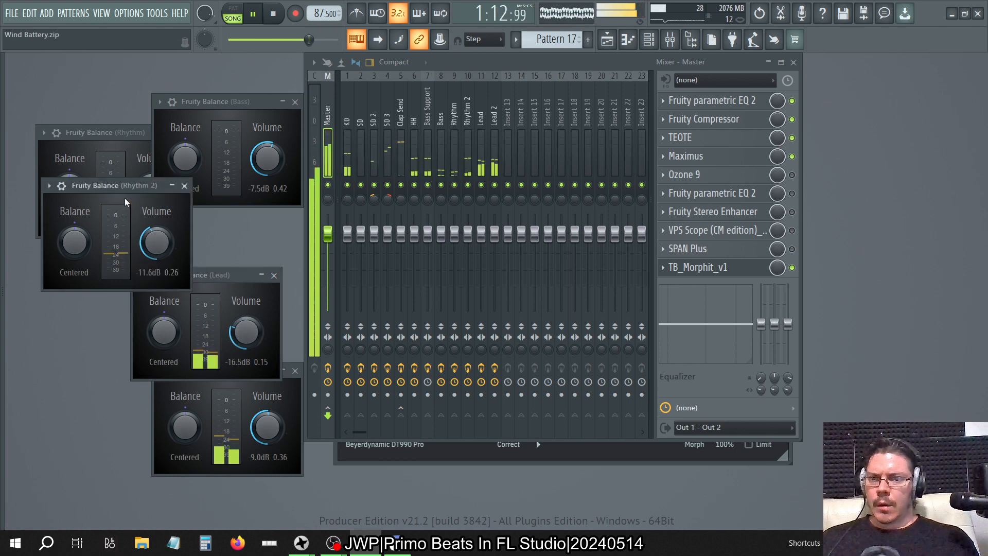
pyautogui.moveTo(158, 253); pyautogui.dragTo(158, 252)
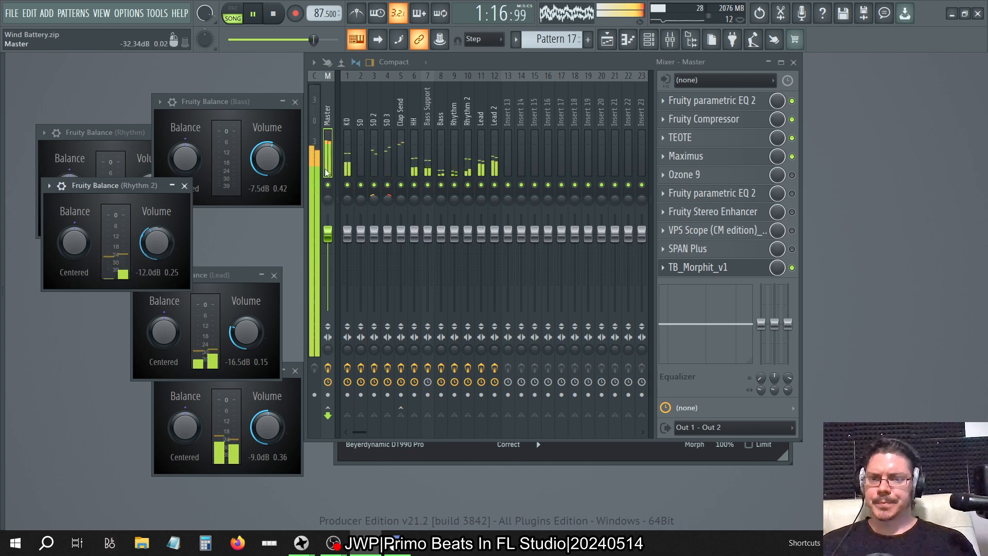
pyautogui.click(110, 141)
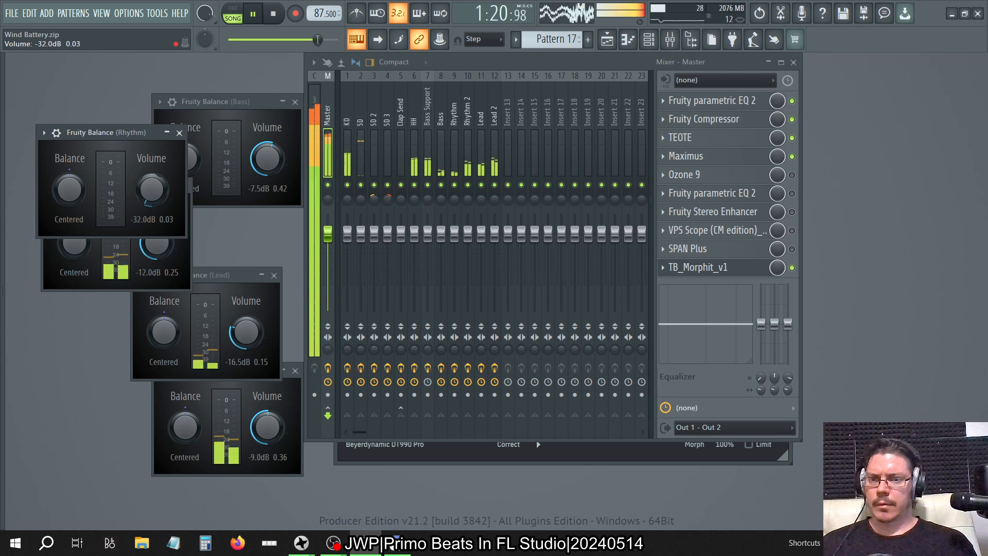
pyautogui.click(258, 180)
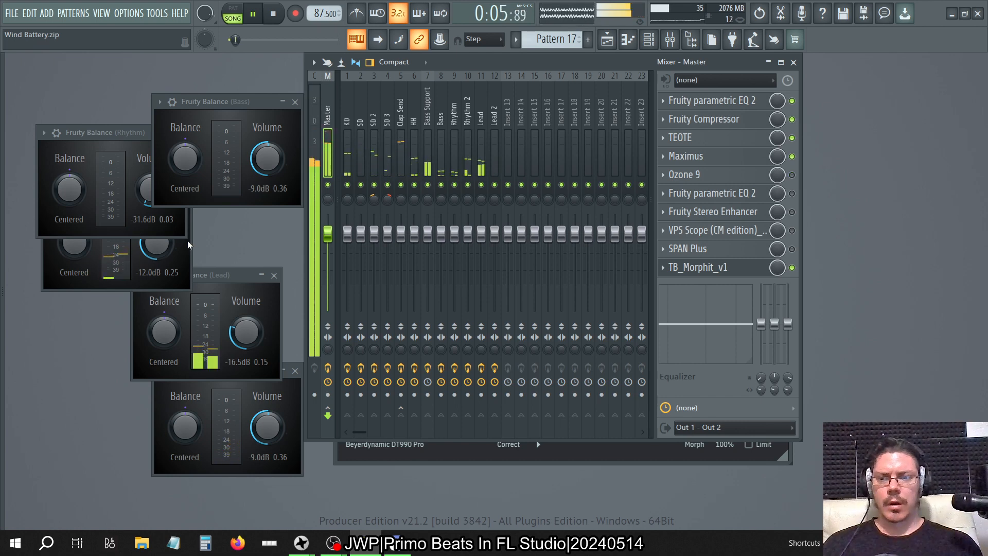
# Lower the Fruity Balance volumes to -13.4 dB for Rhythm 2, -33.3 dB for Rhythm and -10.5 dB for Bass
pyautogui.click(182, 275)
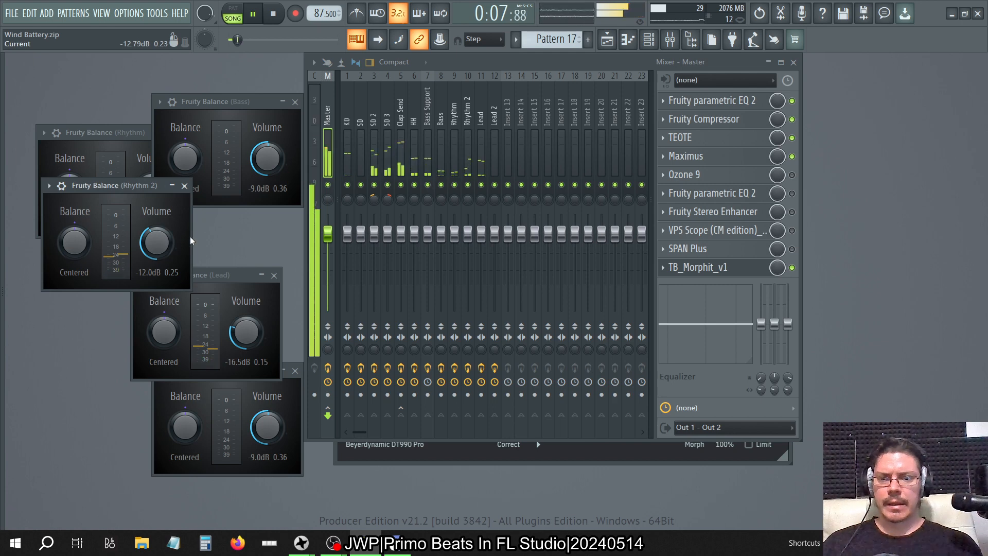
pyautogui.moveTo(168, 246); pyautogui.dragTo(169, 251)
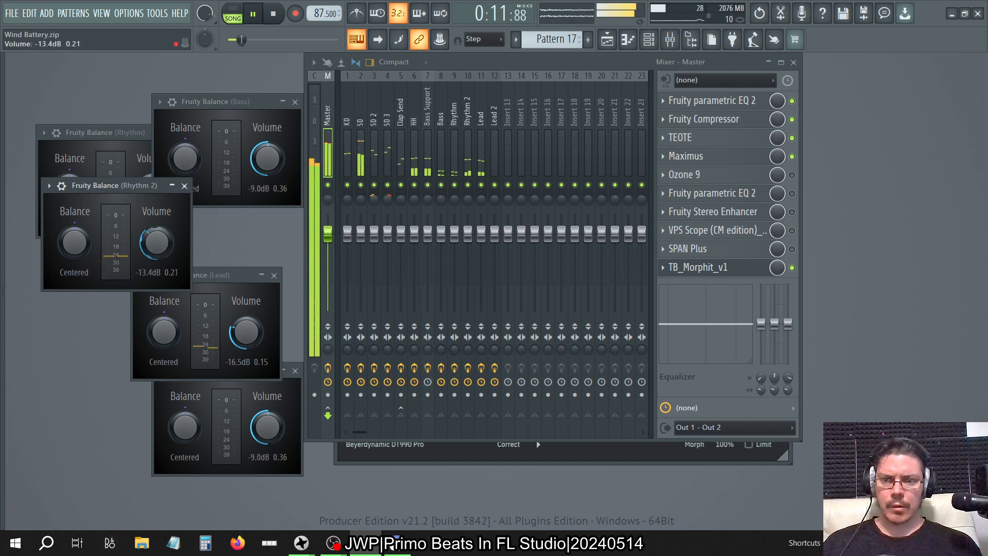
pyautogui.click(119, 143)
pyautogui.moveTo(151, 187); pyautogui.dragTo(150, 191)
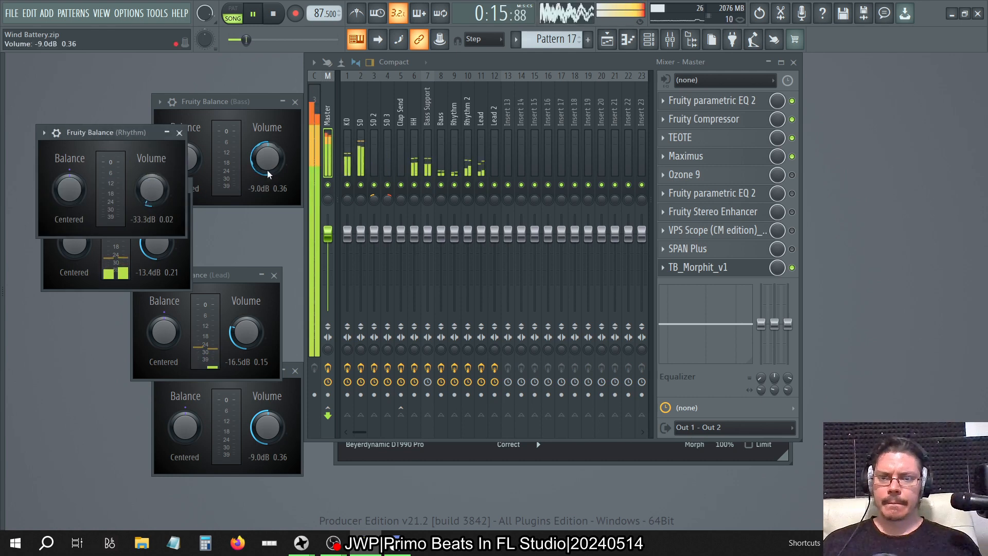
pyautogui.moveTo(267, 161); pyautogui.dragTo(267, 164)
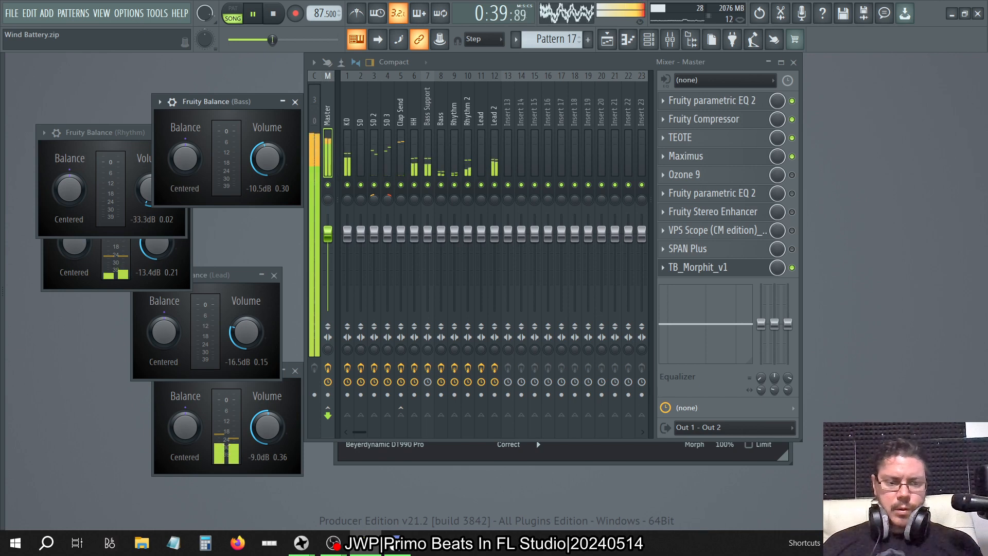
# Switch the Windows playback device from the headphones to Speaker (Realtek(R) Audio)
pyautogui.click(902, 543)
pyautogui.click(976, 478)
pyautogui.scroll(-2, 927, 463)
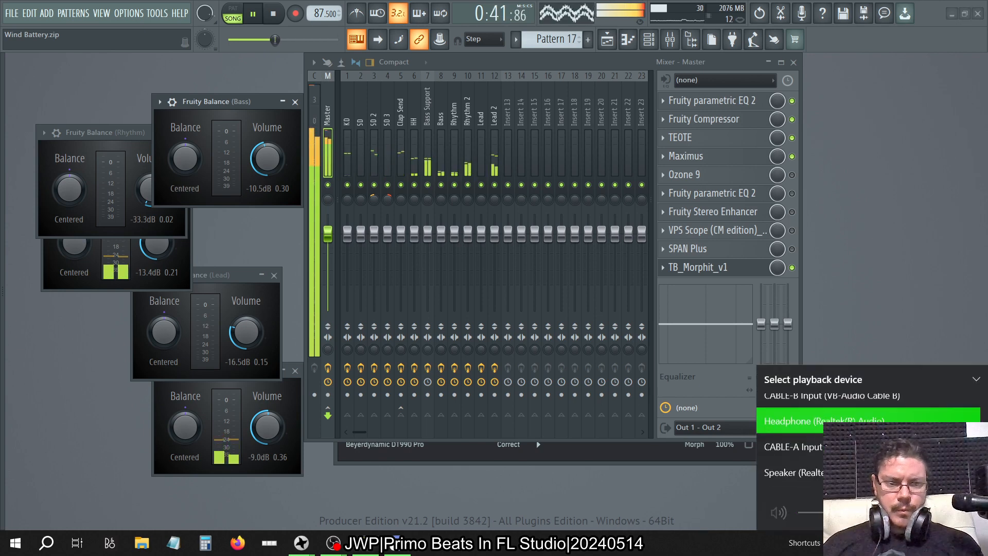
pyautogui.click(796, 473)
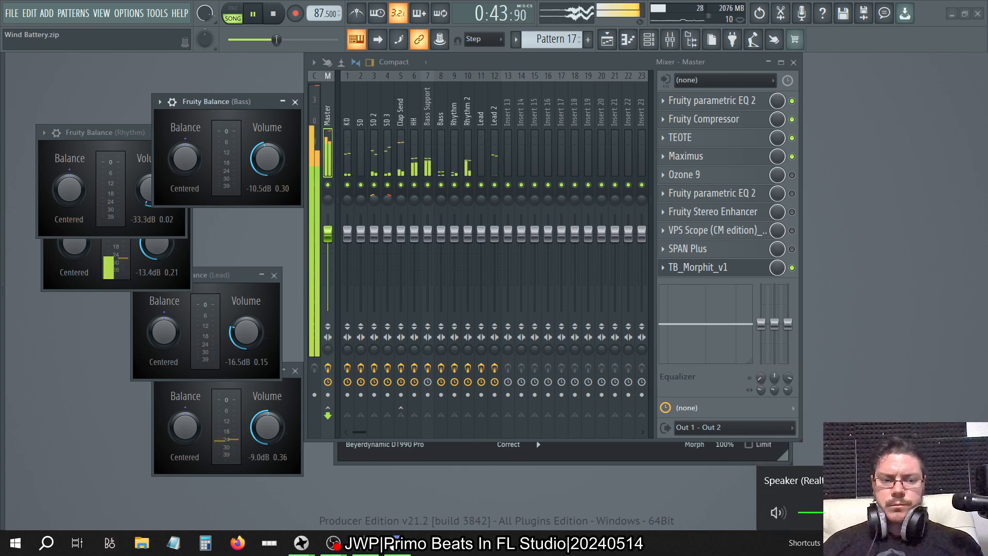
# Set the FL Studio ASIO driver's output to the default output in the audio settings and return to the mixer
pyautogui.click(131, 13)
pyautogui.click(149, 33)
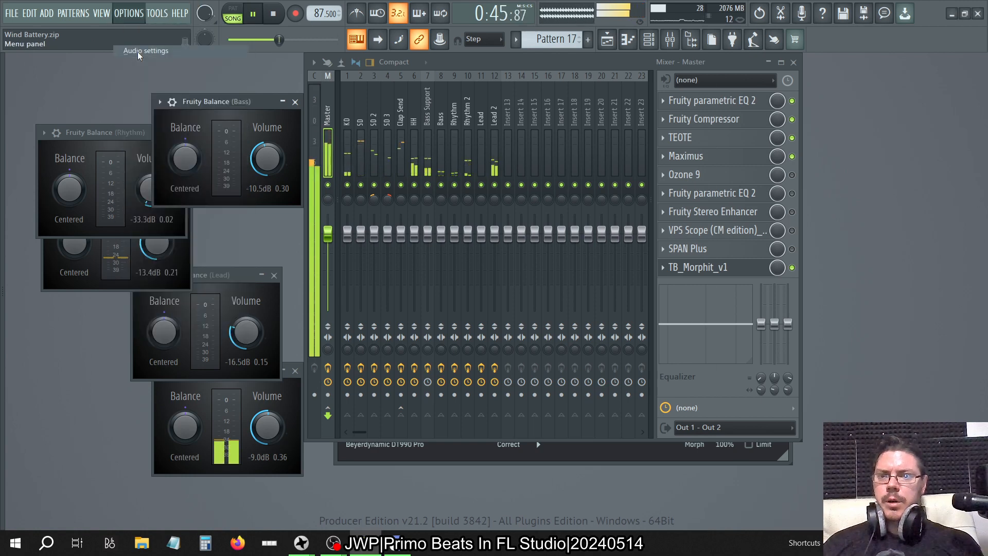
pyautogui.click(377, 190)
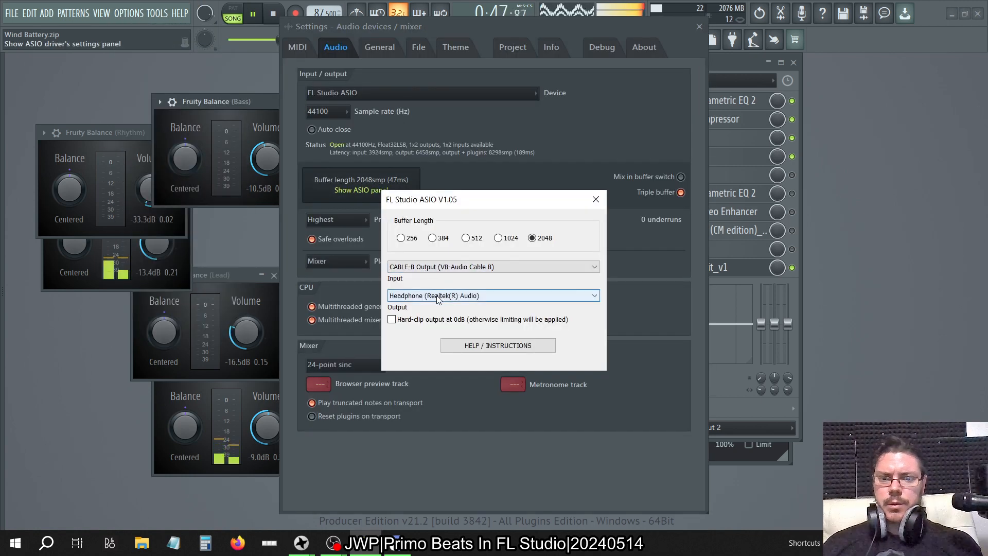
pyautogui.click(461, 296)
pyautogui.click(462, 307)
pyautogui.click(460, 296)
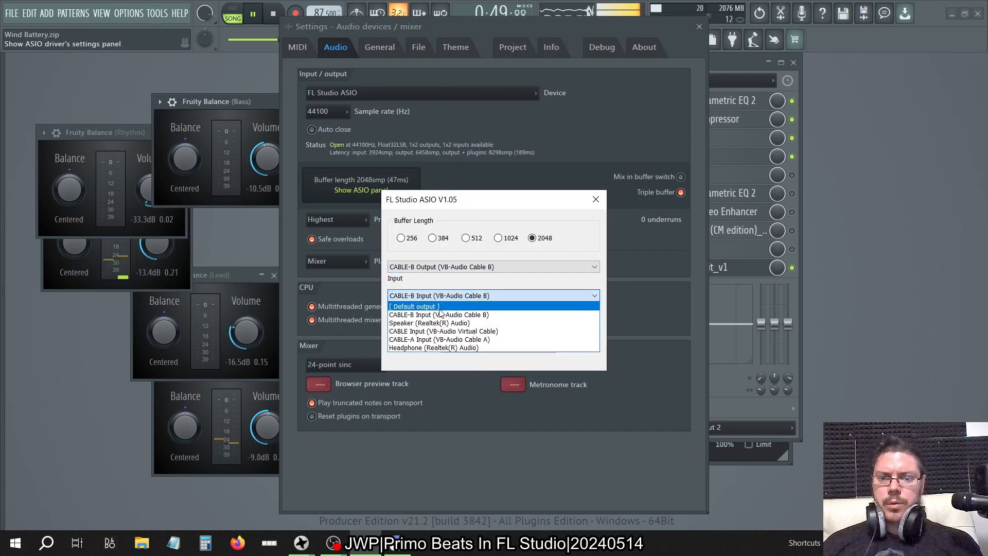
pyautogui.click(453, 303)
pyautogui.click(596, 199)
pyautogui.click(699, 27)
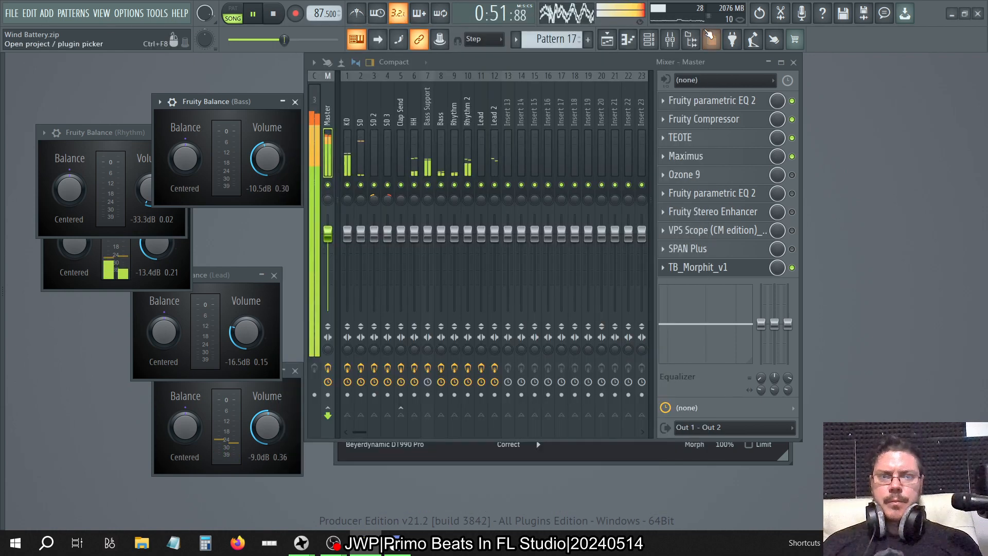
# Raise the system volume for speaker listening, then stop the song's playback
pyautogui.press('XF86AudioRaiseVolume')
pyautogui.press('XF86AudioRaiseVolume')
pyautogui.press('XF86AudioRaiseVolume')
pyautogui.press('XF86AudioRaiseVolume')
pyautogui.press('XF86AudioRaiseVolume')
pyautogui.press('XF86AudioRaiseVolume')
pyautogui.press('XF86AudioRaiseVolume')
pyautogui.press('XF86AudioRaiseVolume')
pyautogui.press('XF86AudioRaiseVolume')
pyautogui.press('XF86AudioRaiseVolume')
pyautogui.press('XF86AudioRaiseVolume')
pyautogui.press('XF86AudioRaiseVolume')
pyautogui.press('XF86AudioRaiseVolume')
pyautogui.press('XF86AudioRaiseVolume')
pyautogui.press('XF86AudioRaiseVolume')
pyautogui.press('XF86AudioRaiseVolume')
pyautogui.press('XF86AudioRaiseVolume')
pyautogui.press('XF86AudioRaiseVolume')
pyautogui.press('XF86AudioRaiseVolume')
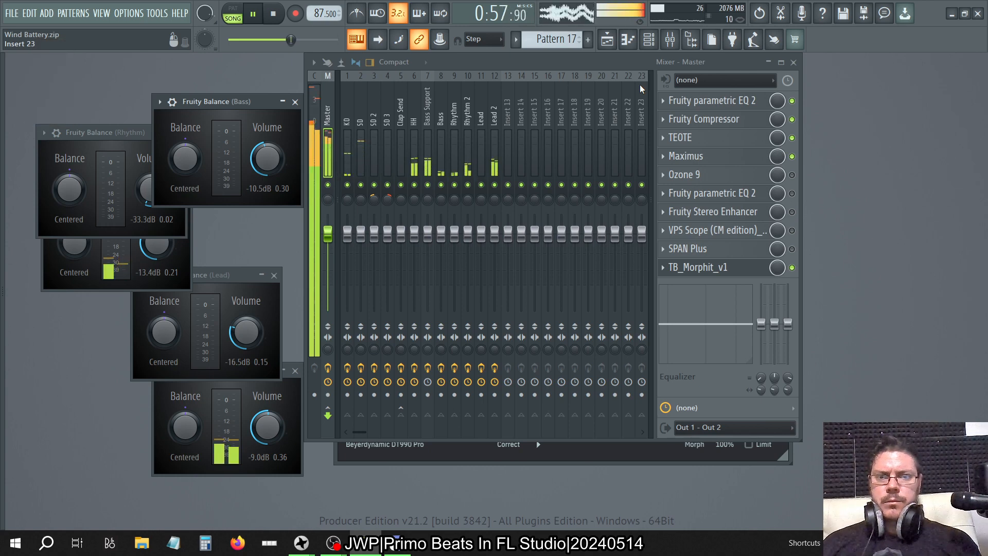
pyautogui.press('space')
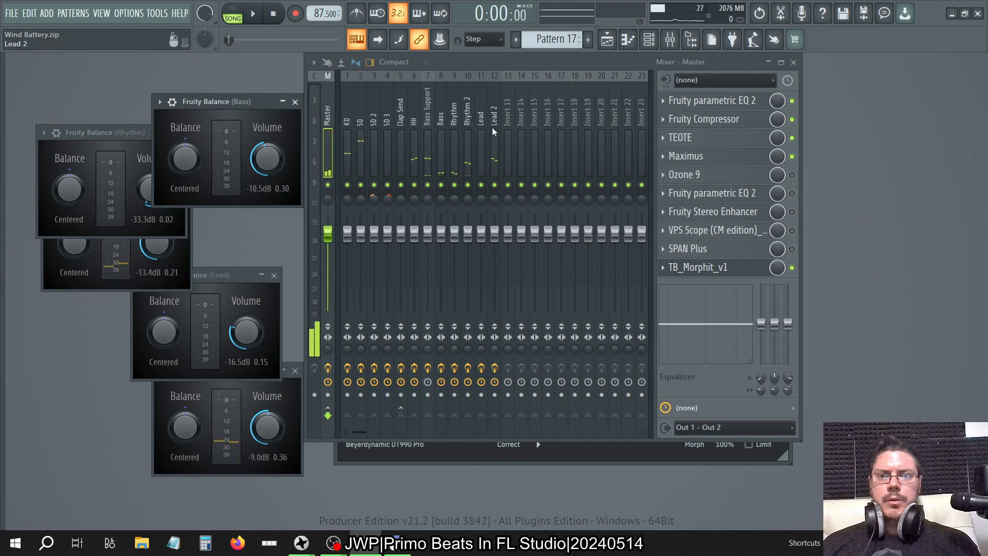
# Select the Bass Support mixer track and move its Fruity Balance effect down to slot 4
pyautogui.click(442, 103)
pyautogui.click(417, 112)
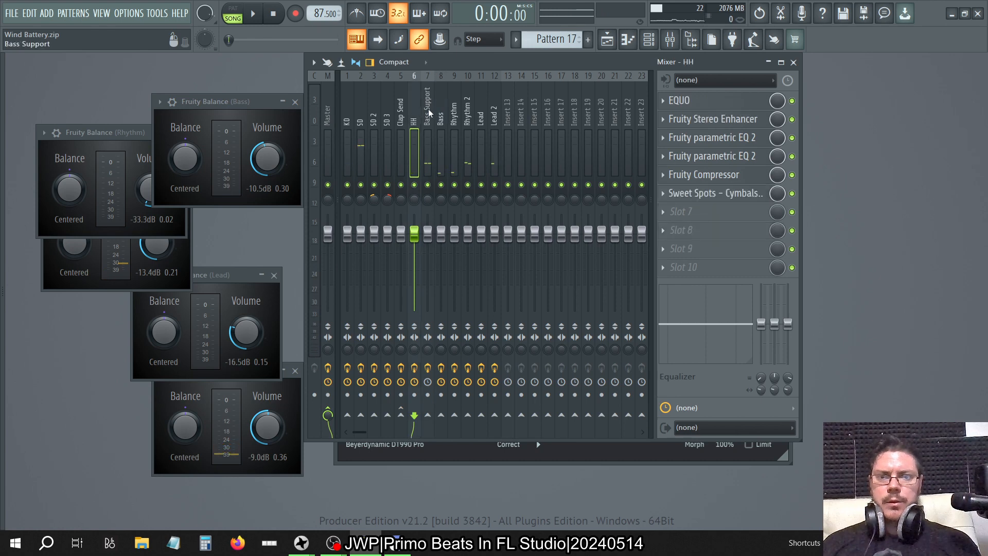
pyautogui.click(428, 95)
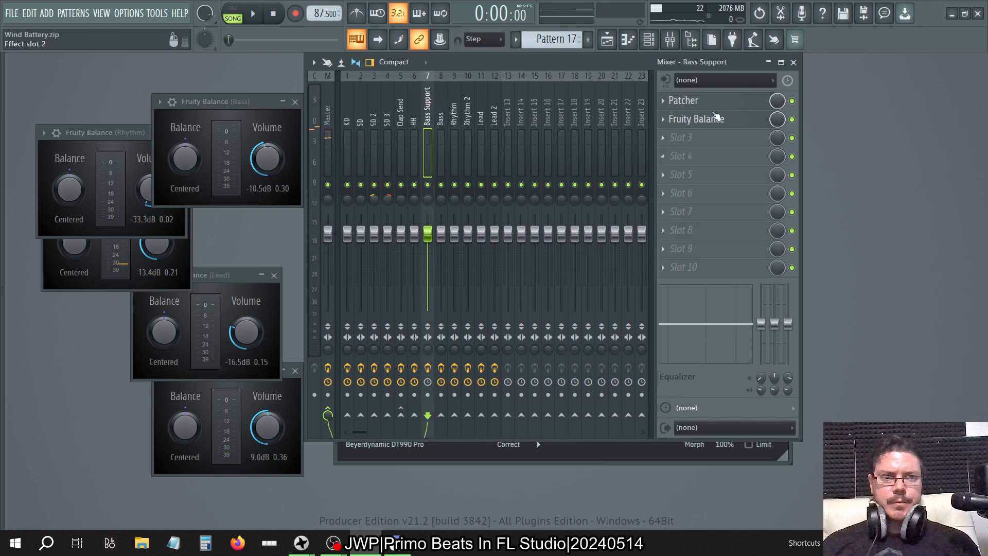
pyautogui.moveTo(686, 126); pyautogui.dragTo(686, 161)
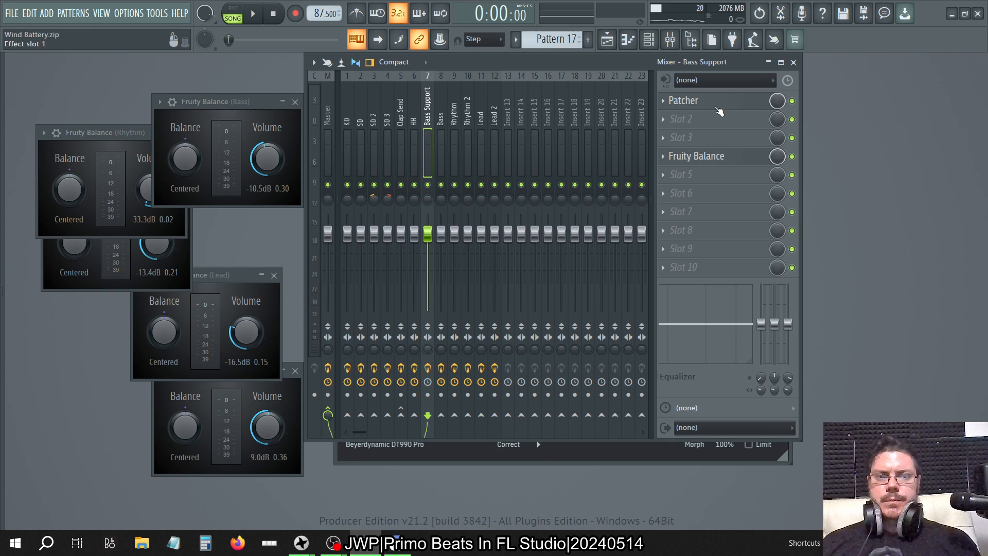
# Look over the channel rack and inspect the MIDI EQ curve inside the Bass Support track's Patcher
pyautogui.click(654, 42)
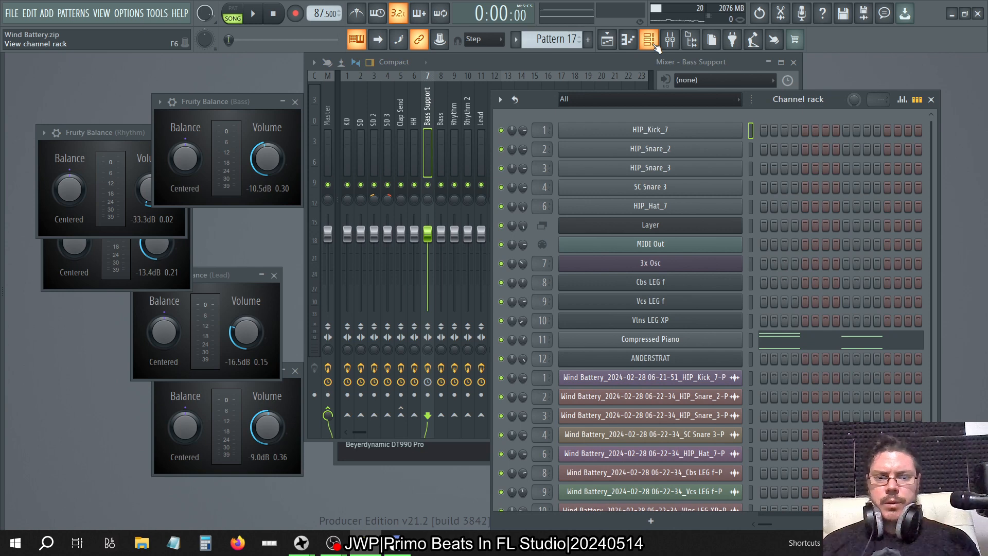
pyautogui.click(655, 46)
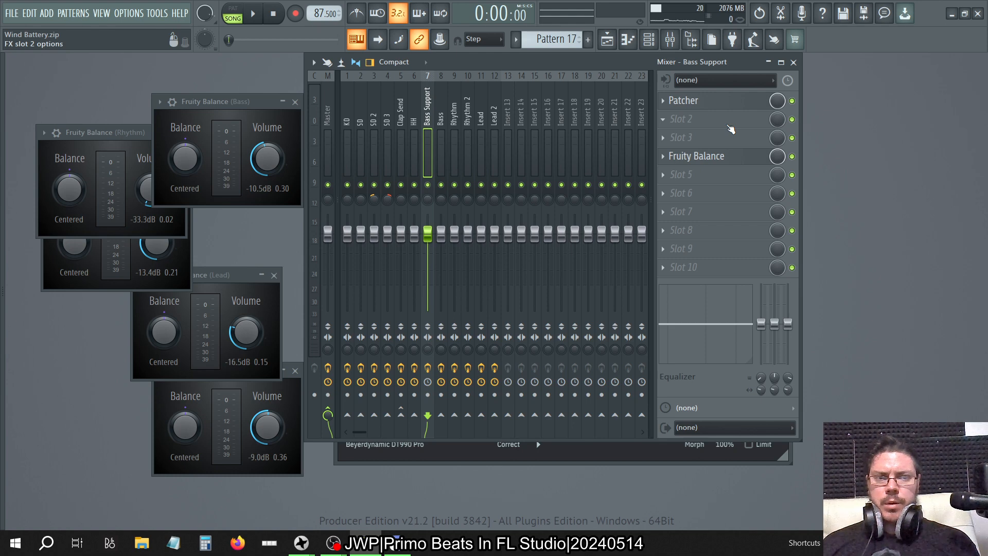
pyautogui.click(709, 105)
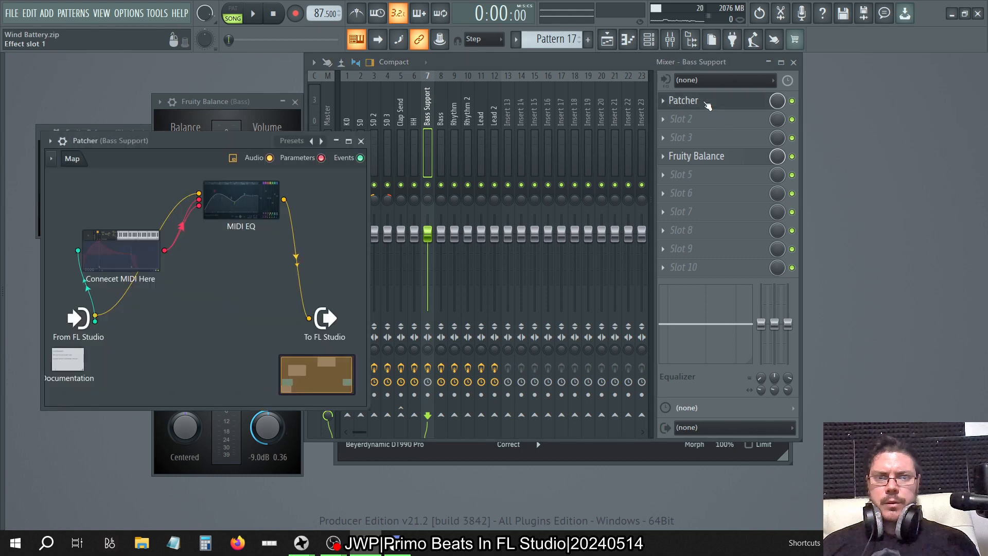
pyautogui.doubleClick(240, 212)
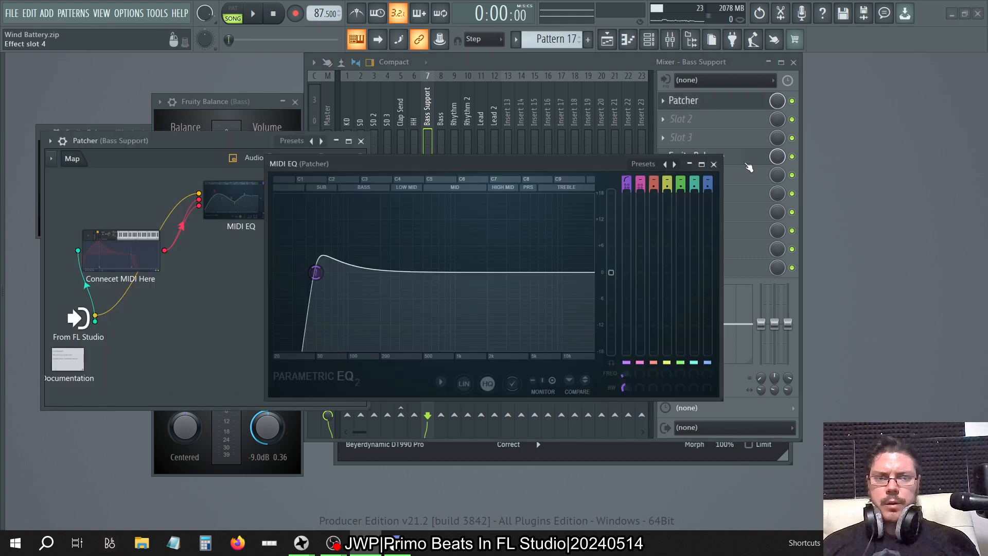
pyautogui.click(713, 165)
pyautogui.click(361, 141)
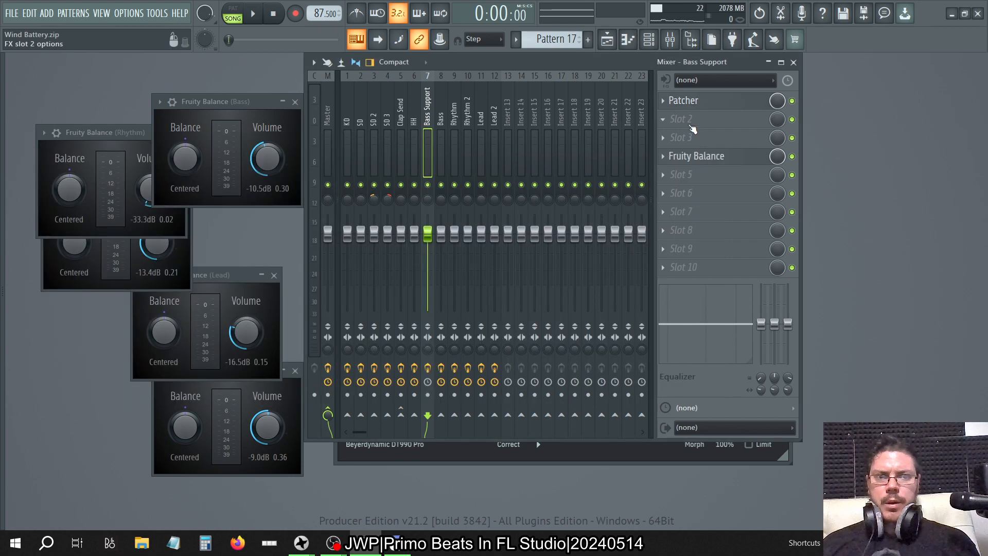
# Move Patcher down to slot 3 on Bass Support and load Fruity Blood Overdrive in slot 1
pyautogui.moveTo(689, 107); pyautogui.dragTo(688, 140)
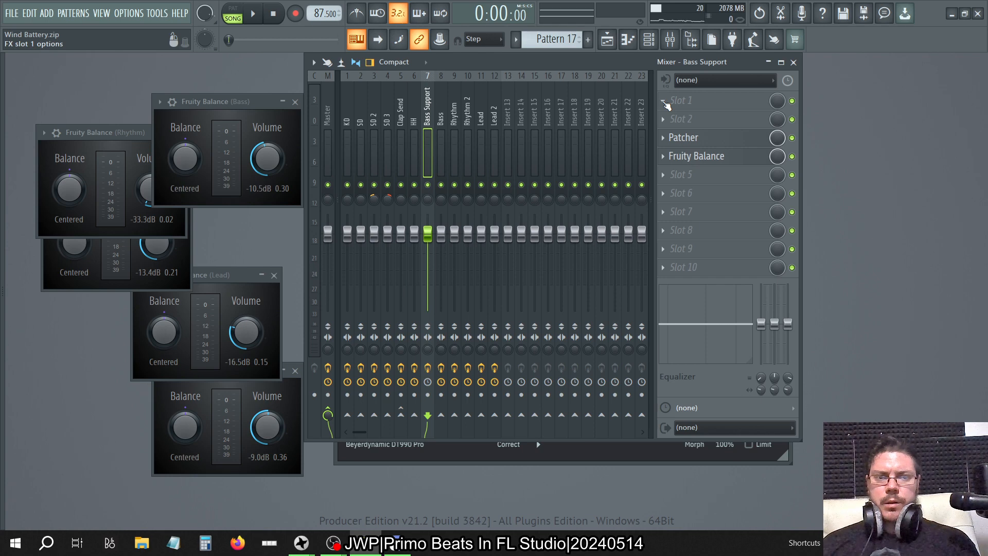
pyautogui.click(663, 102)
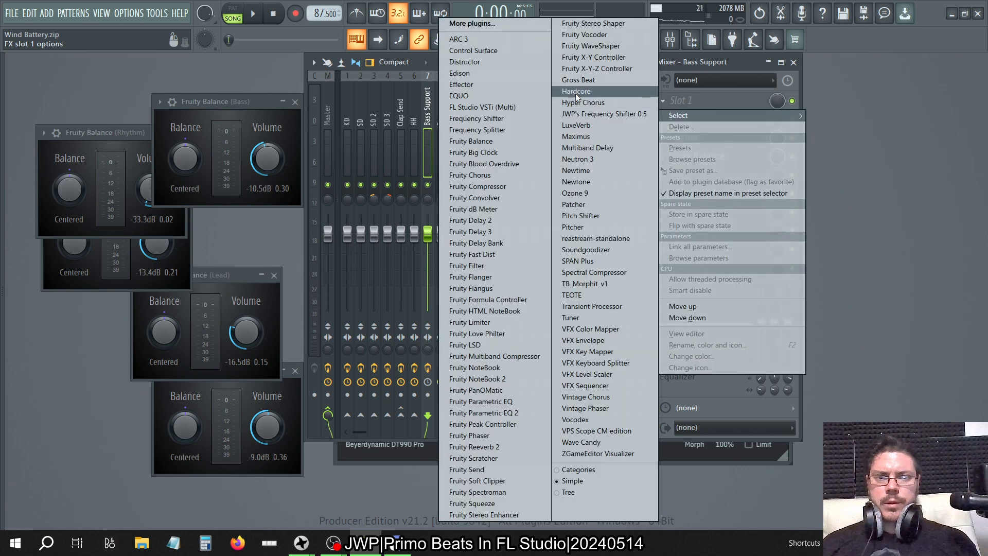
pyautogui.click(508, 164)
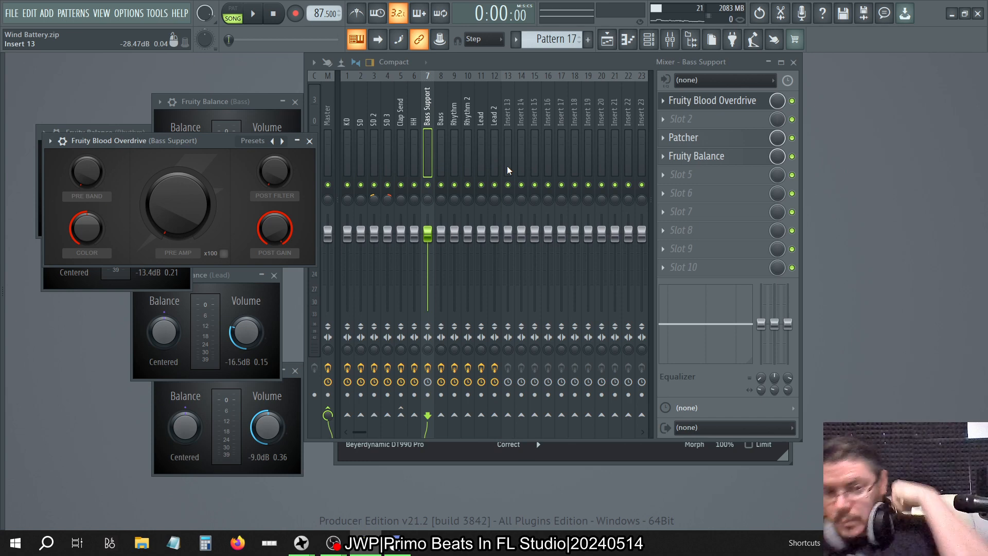
# During playback, raise the overdrive's Pre Amp to near maximum, try x100 on and off, lower Color and set Pre Band to about 0.36
pyautogui.press('space')
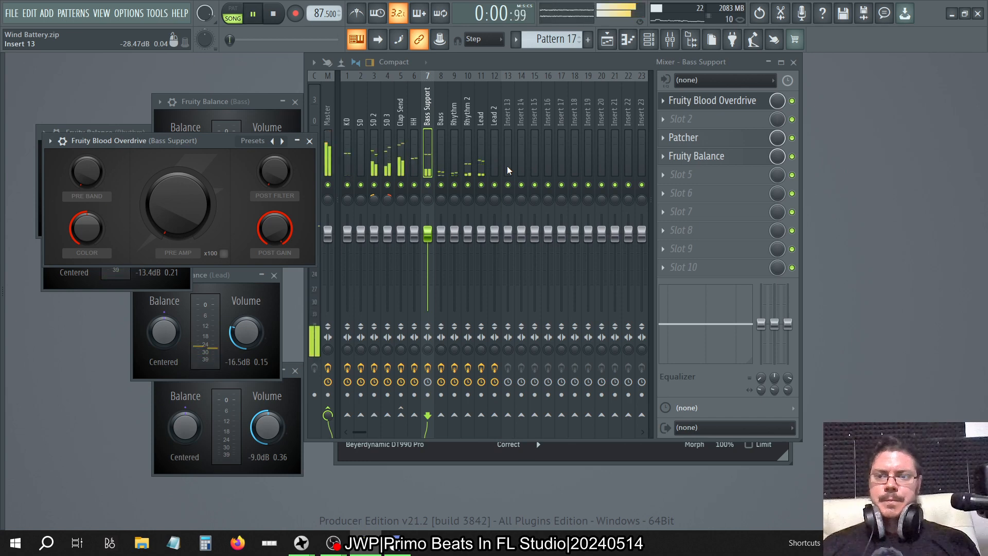
pyautogui.moveTo(162, 235); pyautogui.dragTo(170, 200)
pyautogui.click(224, 253)
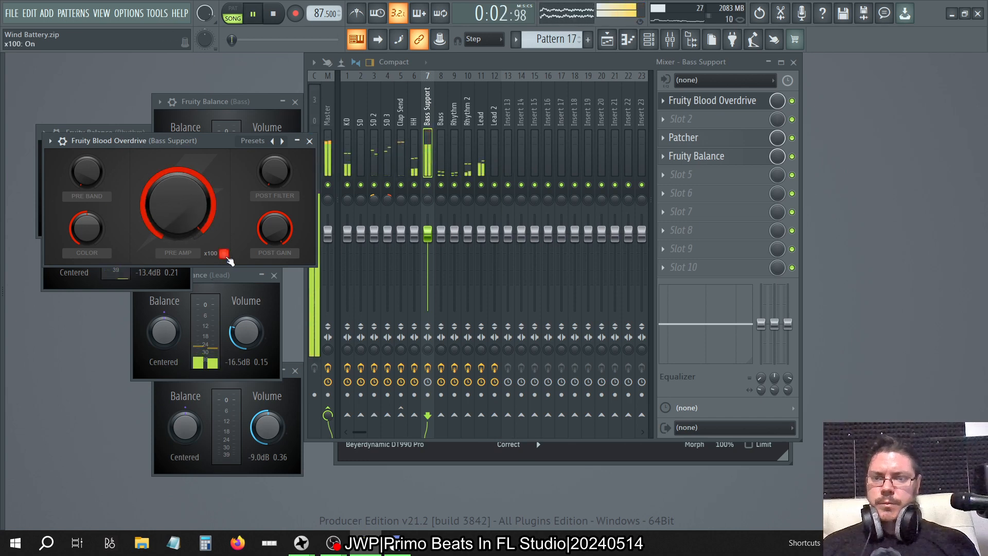
pyautogui.click(224, 253)
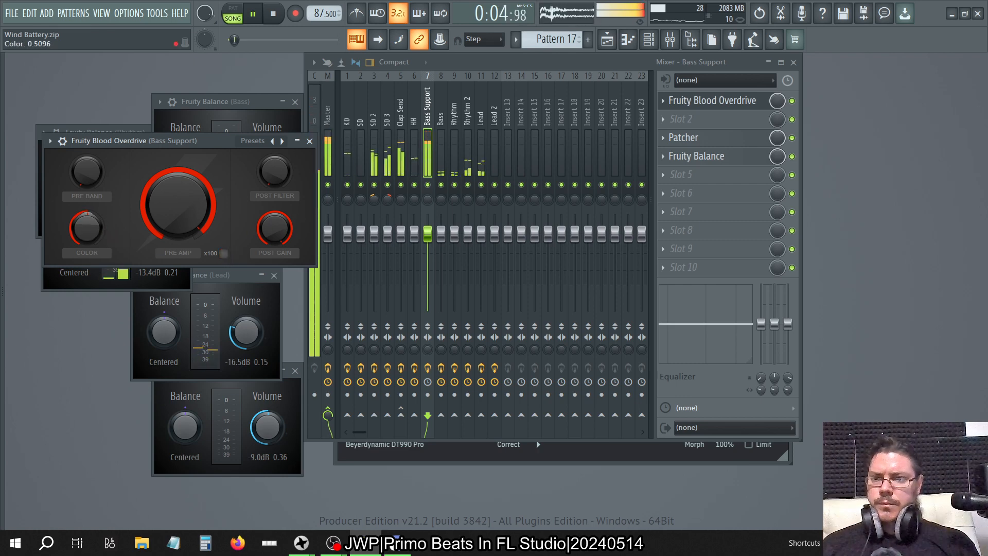
pyautogui.moveTo(96, 233); pyautogui.dragTo(96, 261)
pyautogui.moveTo(92, 169); pyautogui.dragTo(91, 129)
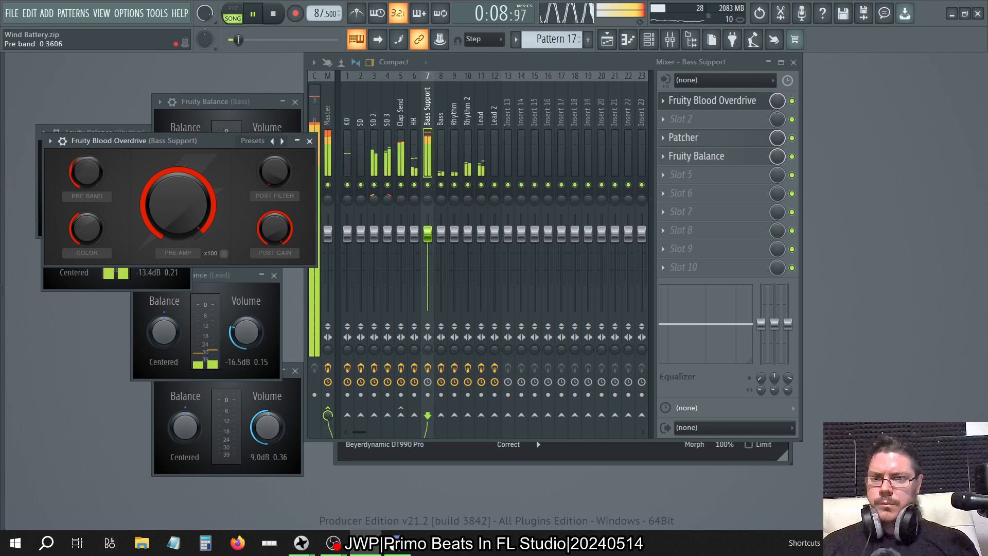
# Audition the overdrive's Boost and Drive presets with Bass Support soloed, and finish by loading the Reset preset
pyautogui.rightClick(273, 141)
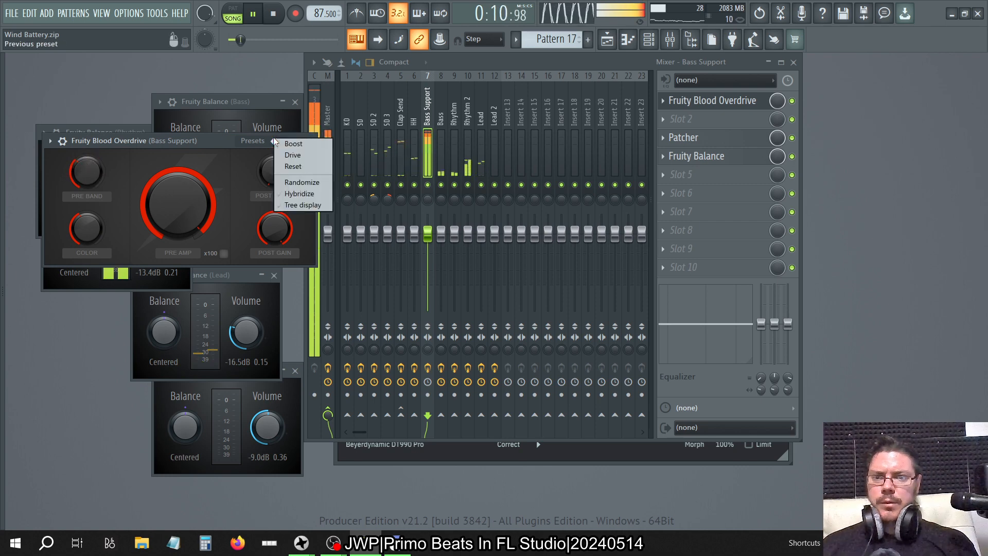
pyautogui.click(293, 144)
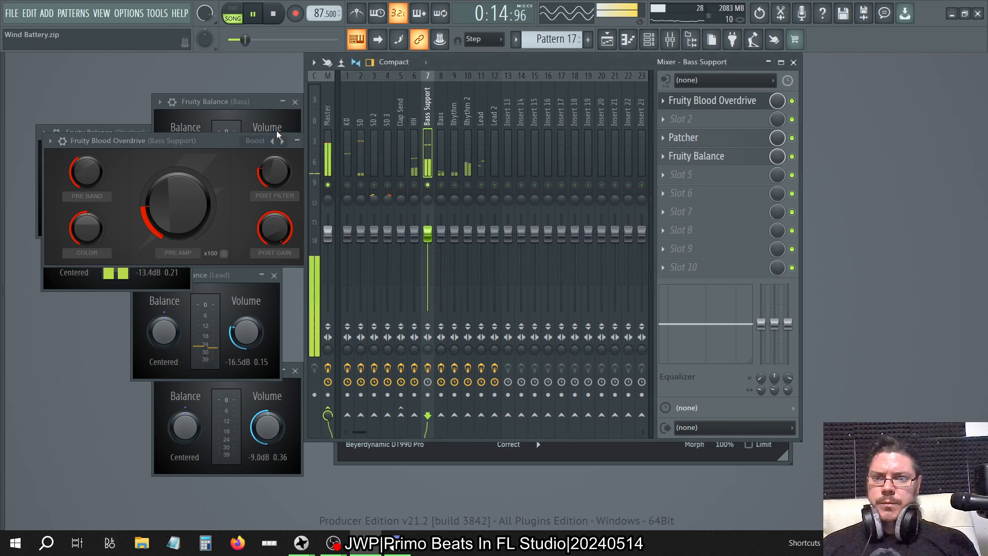
pyautogui.click(283, 141)
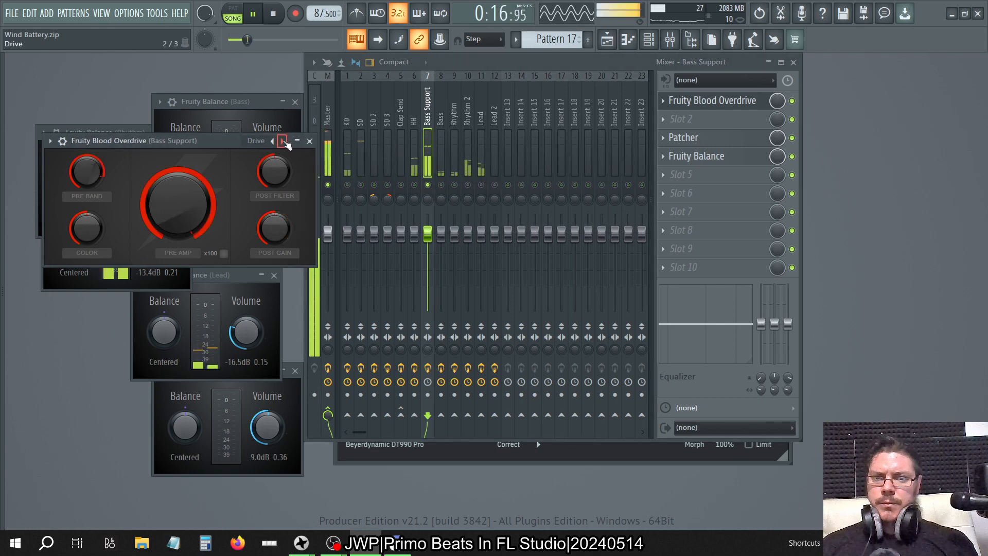
pyautogui.click(282, 141)
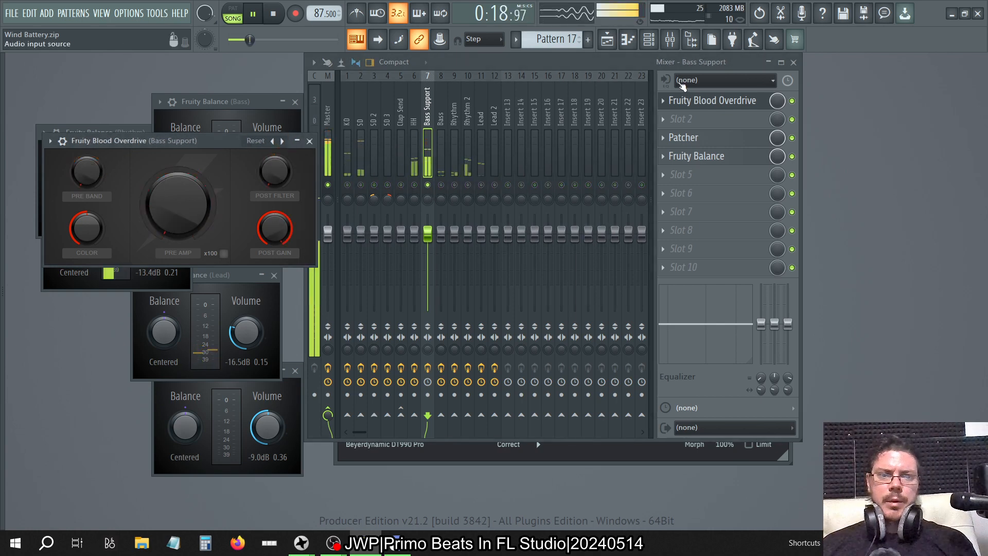
# Replace Fruity Blood Overdrive in slot 1 of Bass Support with Sweet Spots - Bass Guitar from the plugin browser
pyautogui.click(663, 101)
pyautogui.moveTo(685, 115)
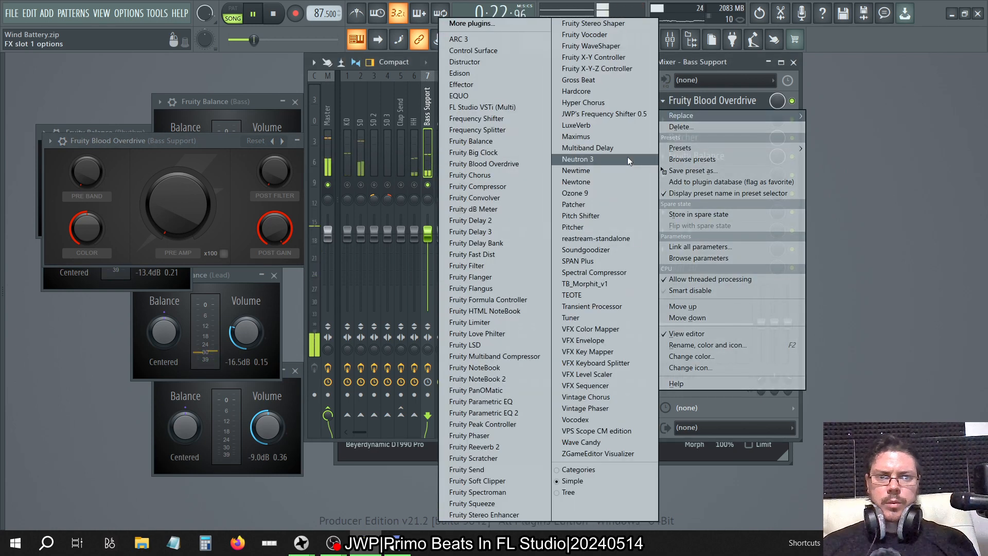
pyautogui.click(749, 61)
pyautogui.hotkey('alt', 'F8')
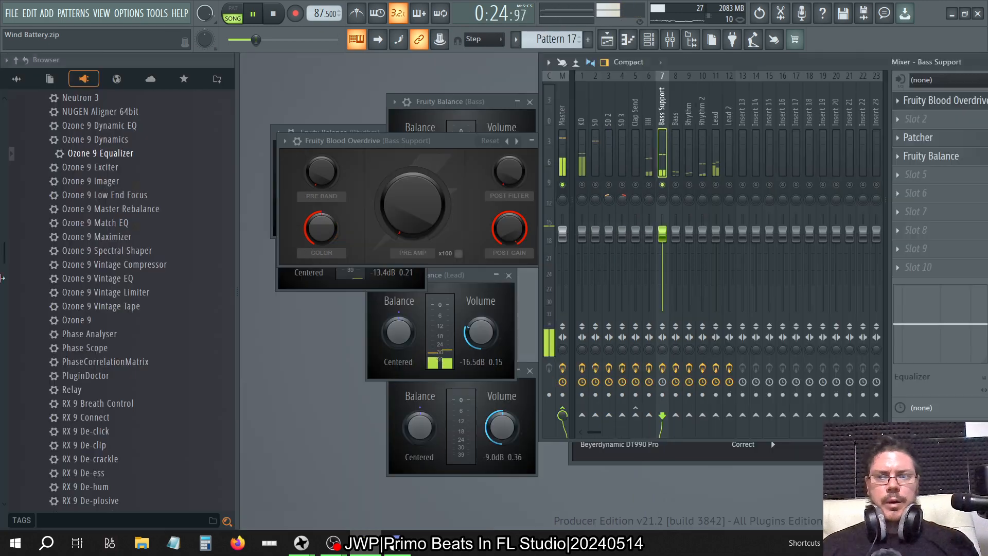
pyautogui.scroll(-10, 183, 159)
pyautogui.scroll(-5, 184, 159)
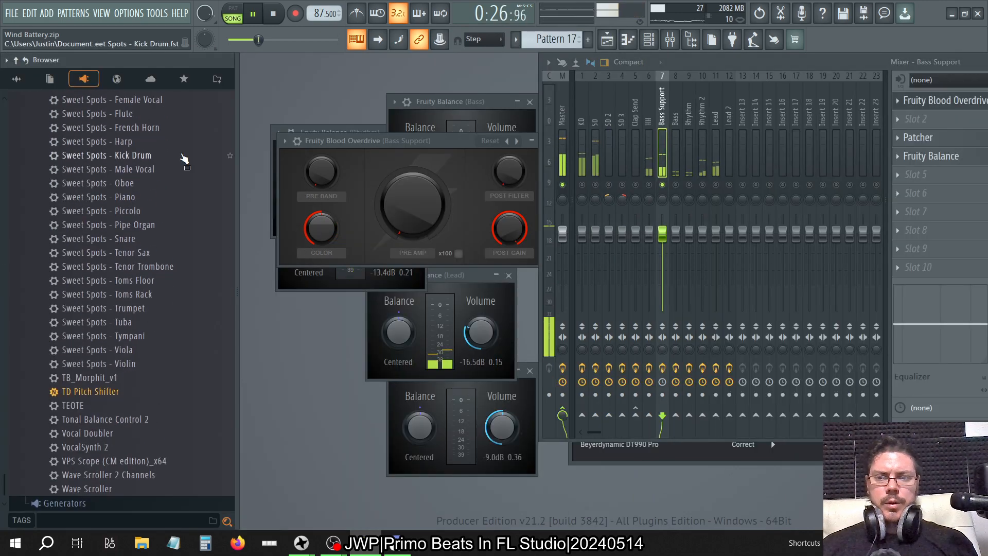
pyautogui.scroll(6, 184, 159)
pyautogui.scroll(-3, 184, 159)
pyautogui.moveTo(135, 183); pyautogui.dragTo(722, 106)
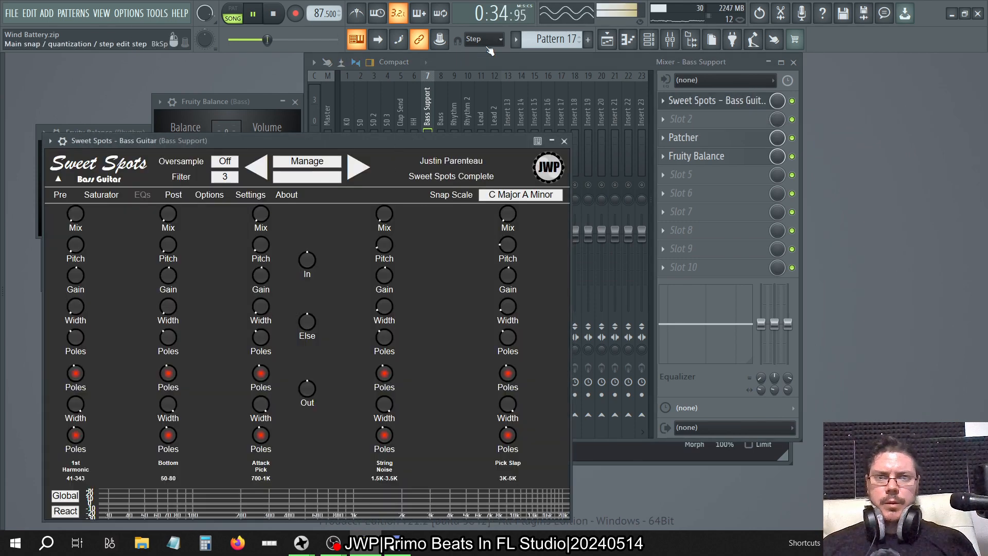
# Check the Master track's spectrum in SPAN Plus, then close the analyzer and disable its slot
pyautogui.click(418, 105)
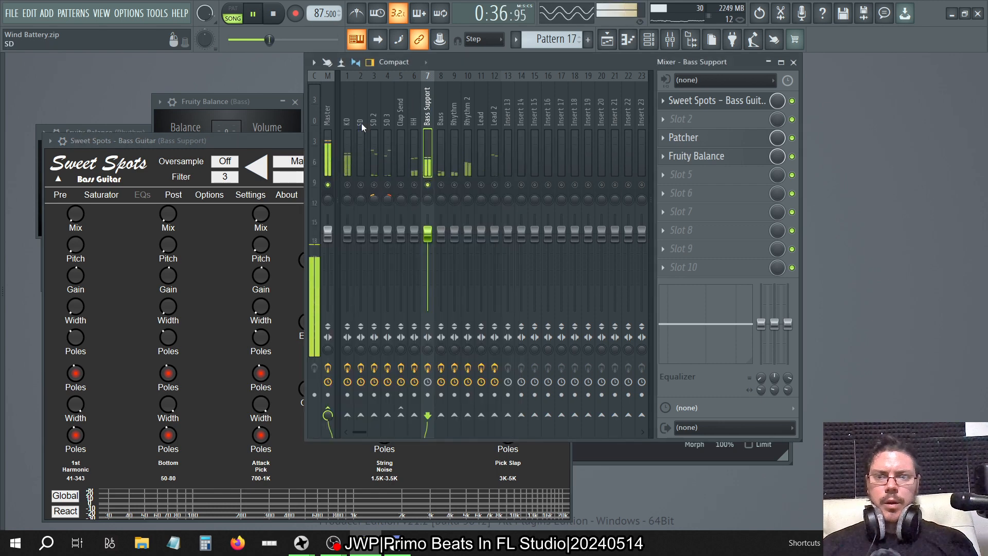
pyautogui.click(332, 109)
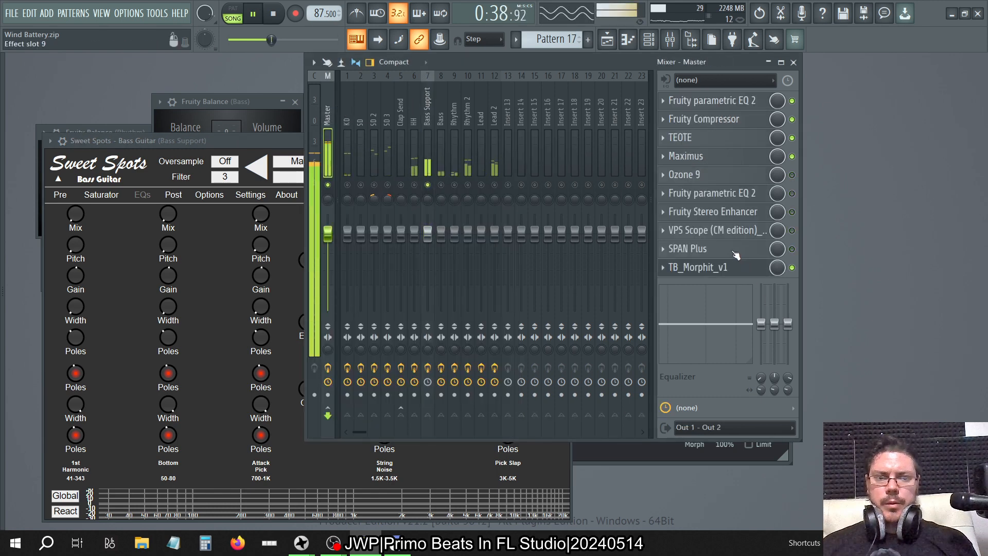
pyautogui.click(750, 254)
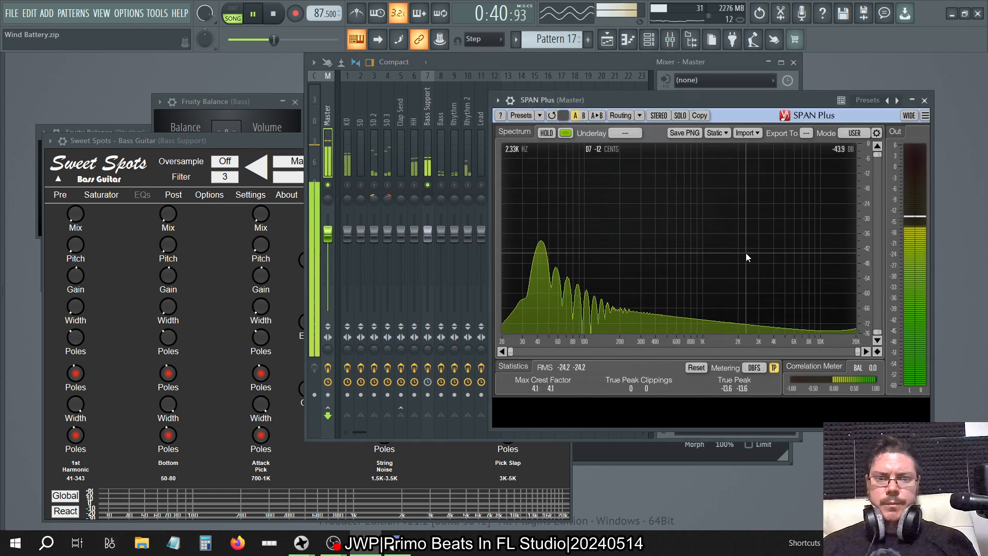
pyautogui.click(924, 100)
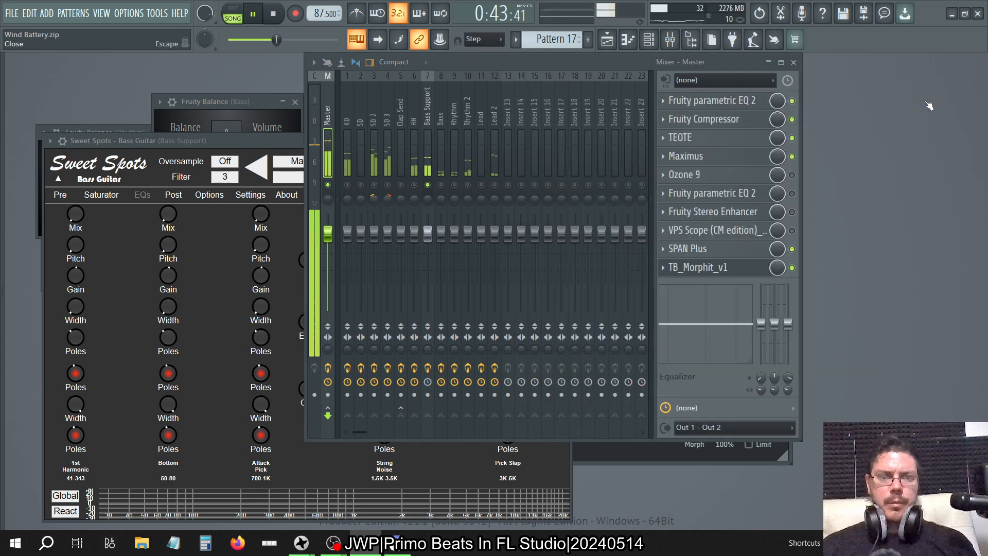
pyautogui.click(792, 249)
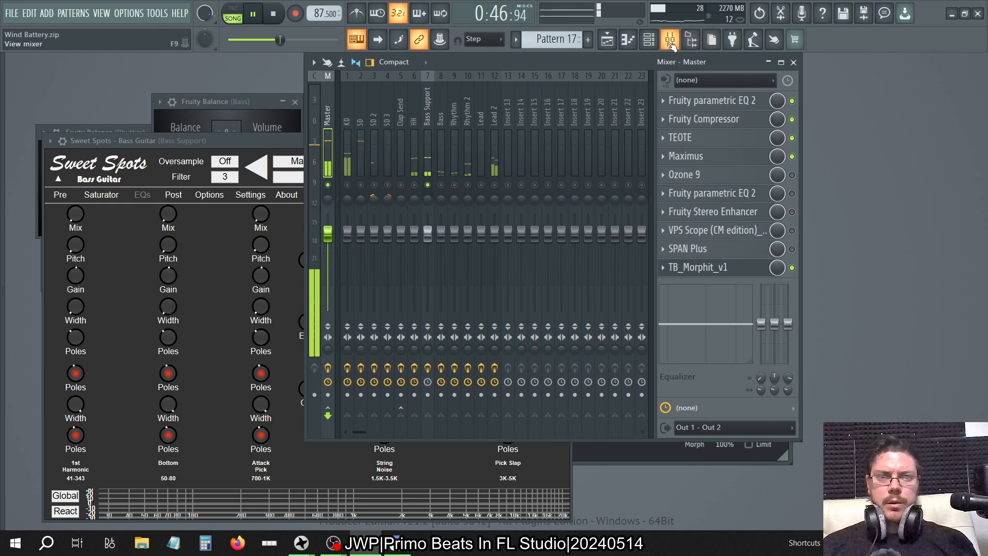
# Audition the triangle and other wave shapes on oscillator 1 of the 3x Osc channel, and return it to sine
pyautogui.click(649, 39)
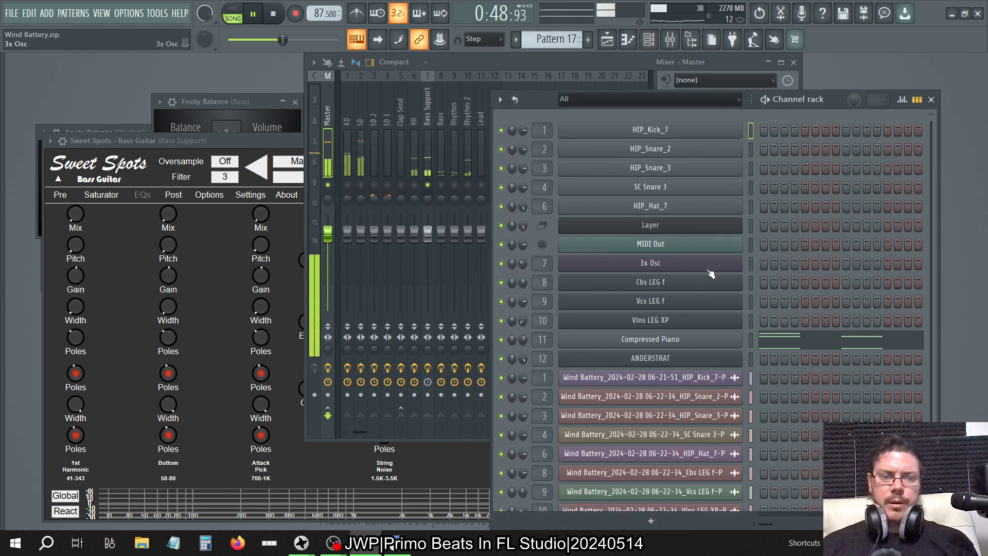
pyautogui.click(682, 266)
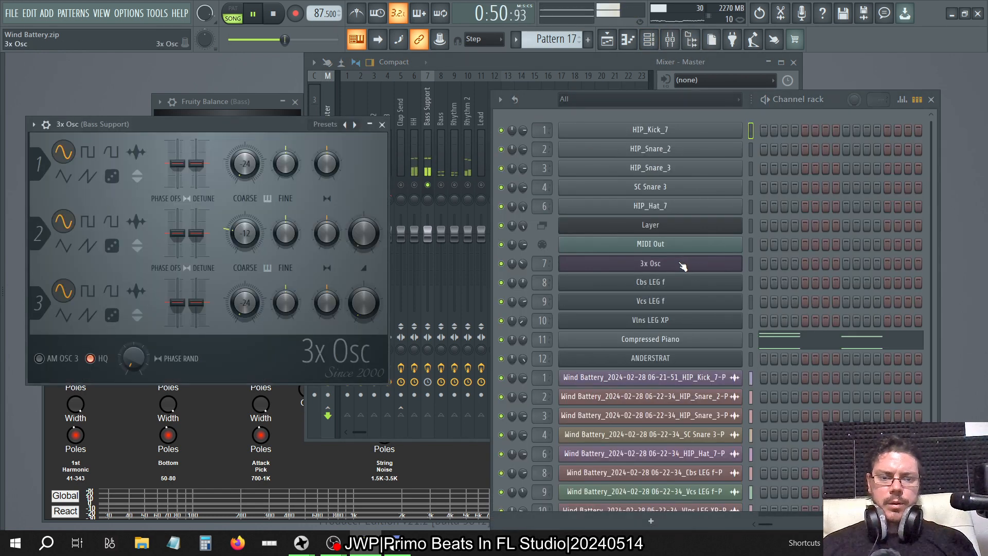
pyautogui.scroll(-3, 703, 363)
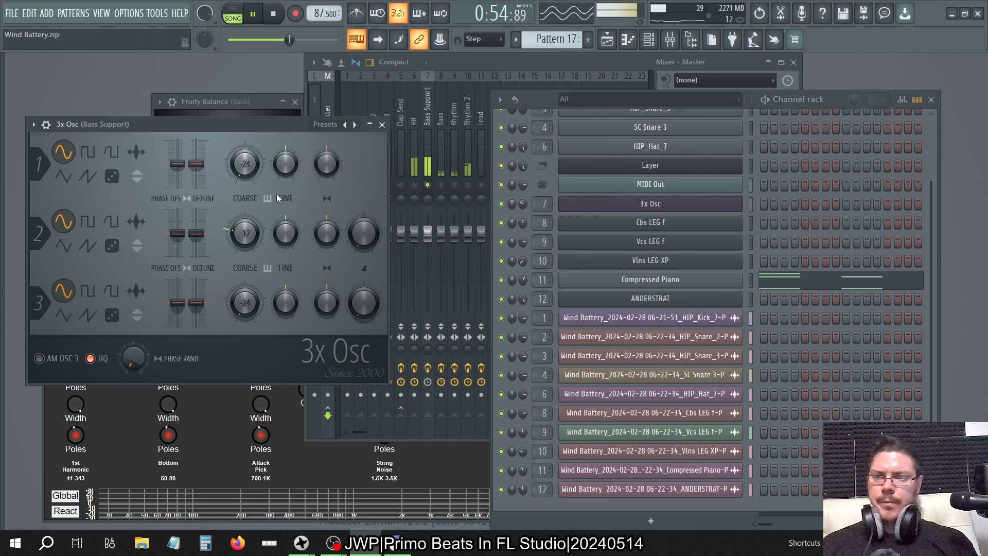
pyautogui.scroll(-1, 115, 181)
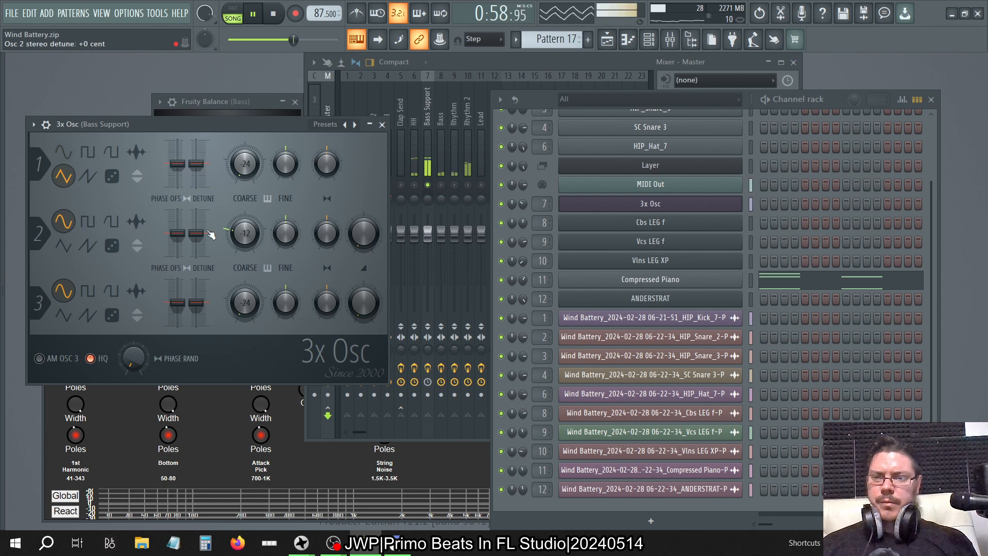
pyautogui.click(112, 155)
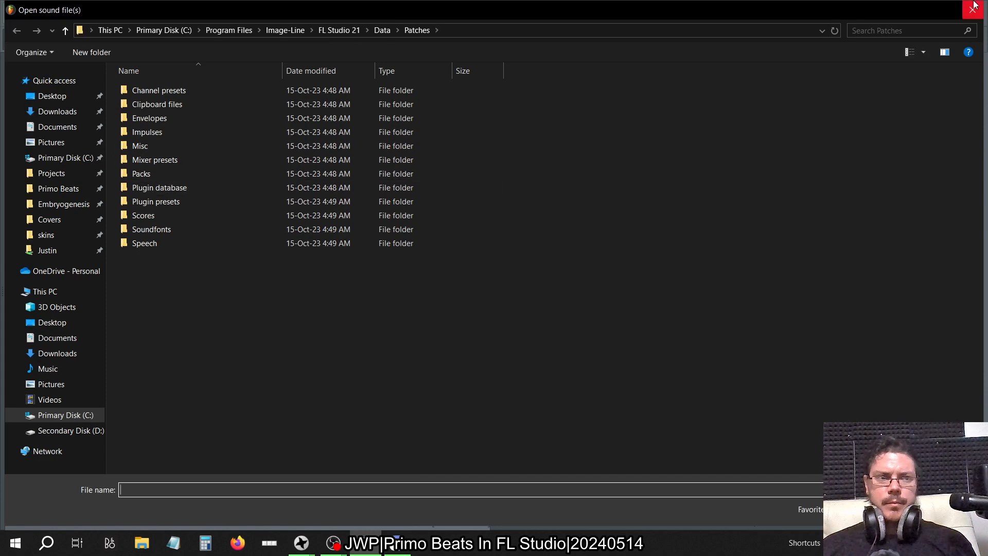
pyautogui.click(973, 9)
pyautogui.click(112, 153)
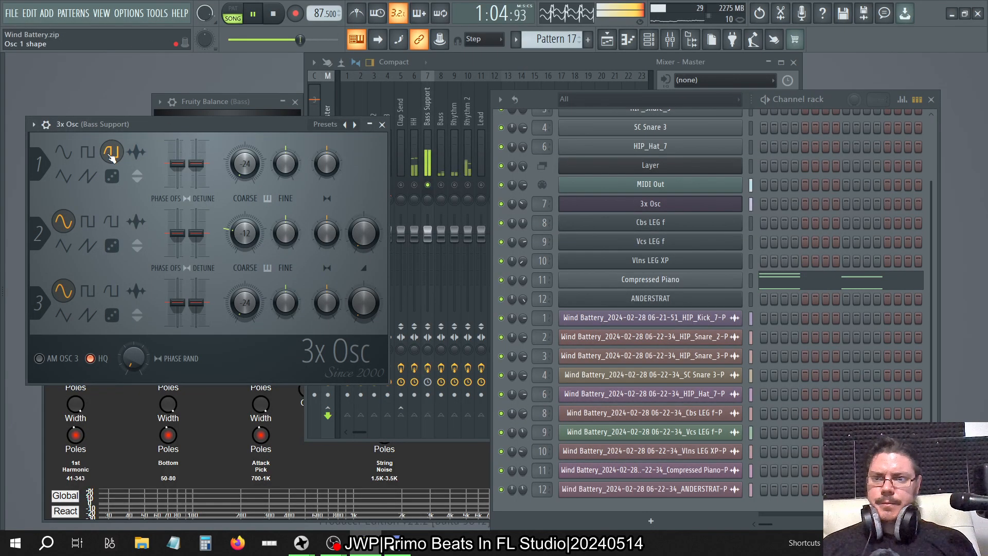
pyautogui.click(73, 157)
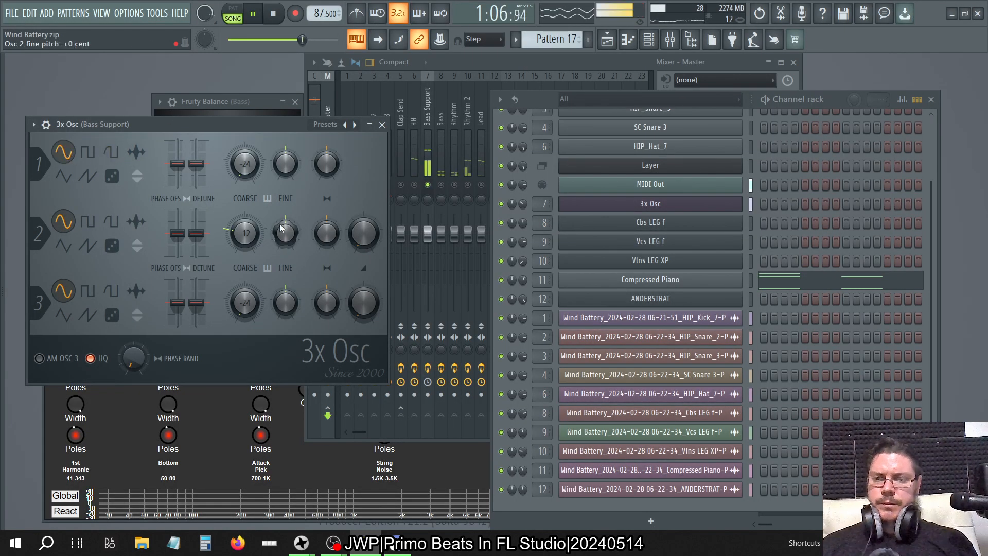
pyautogui.click(382, 125)
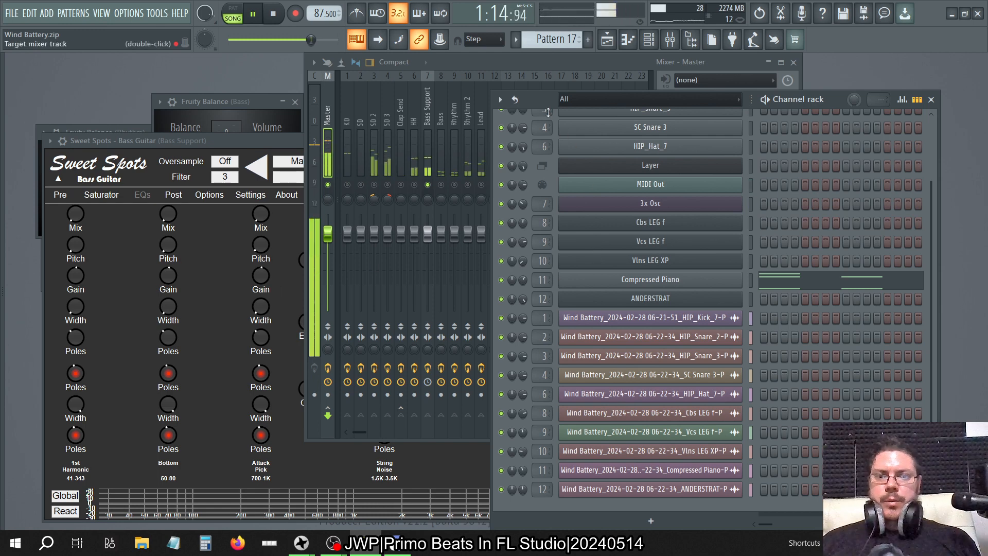
# Move Sweet Spots - Bass Guitar down to slot 2 on the Bass Support track
pyautogui.click(522, 64)
pyautogui.click(457, 92)
pyautogui.click(428, 107)
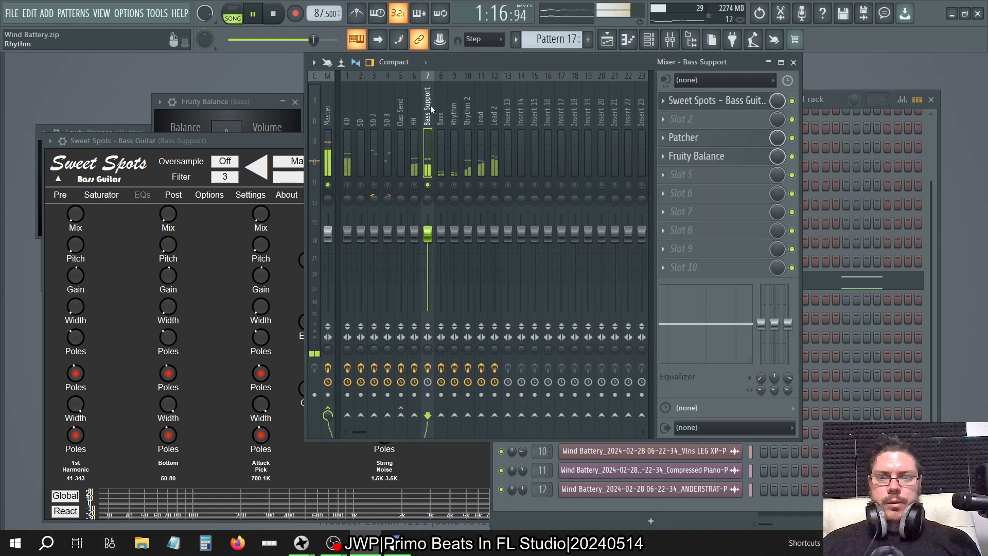
pyautogui.rightClick(671, 111)
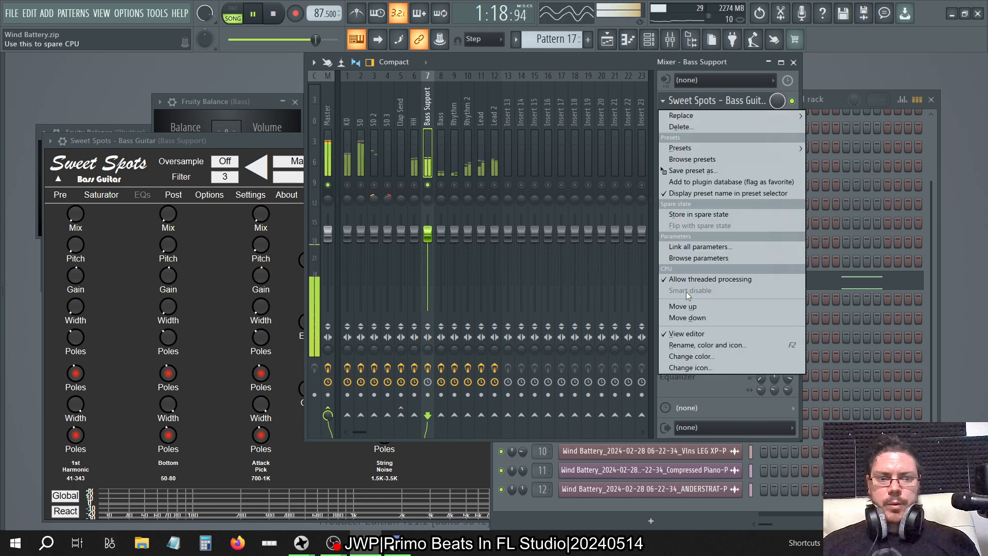
pyautogui.click(688, 317)
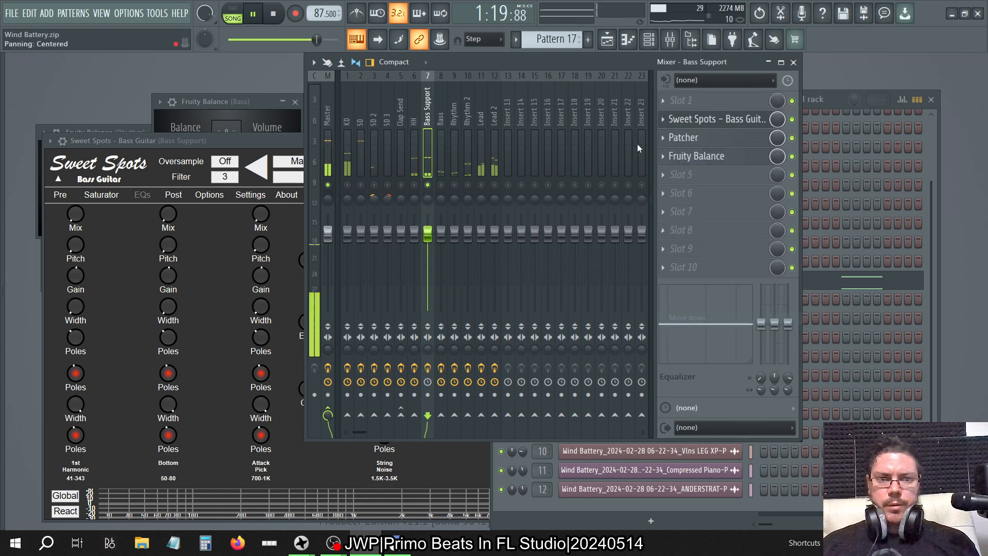
# Enable SPAN Plus on the Master track and arrange its analyzer beside the Sweet Spots window
pyautogui.click(283, 140)
pyautogui.click(327, 103)
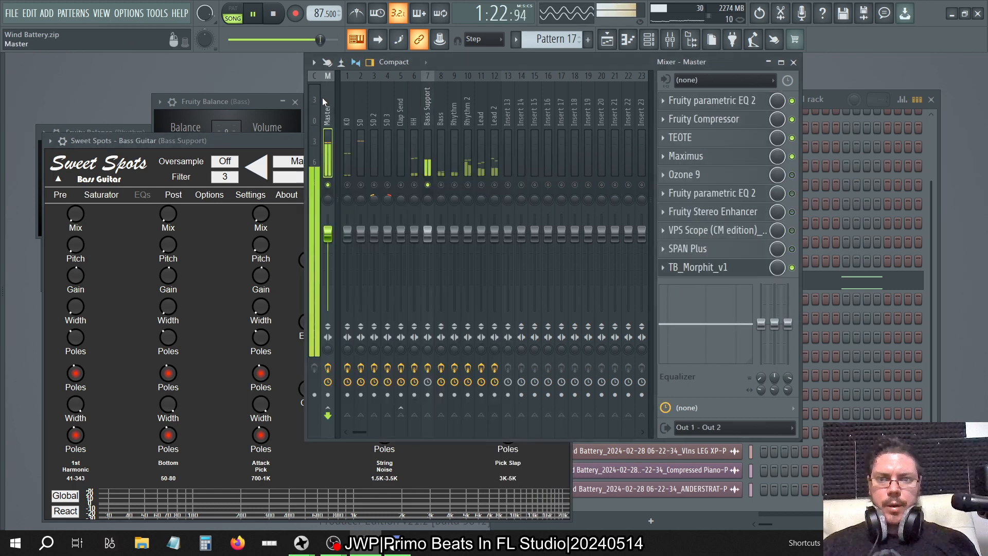
pyautogui.click(713, 249)
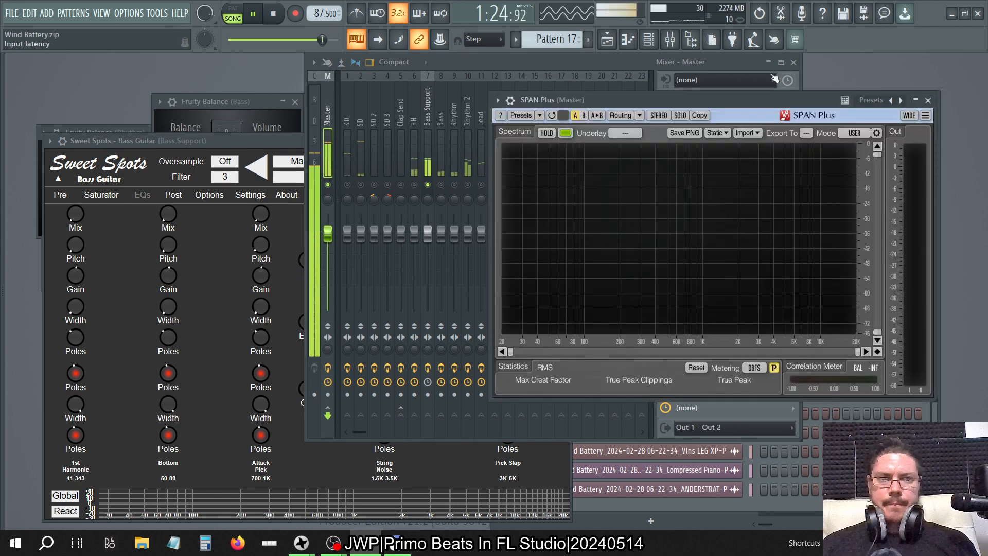
pyautogui.click(748, 63)
pyautogui.click(792, 249)
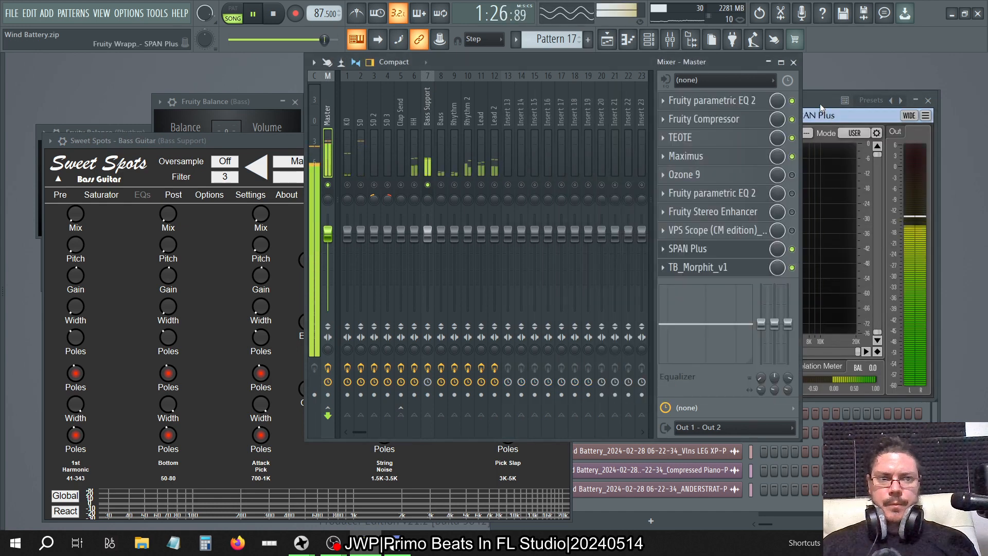
pyautogui.click(834, 171)
pyautogui.moveTo(255, 141); pyautogui.dragTo(173, 67)
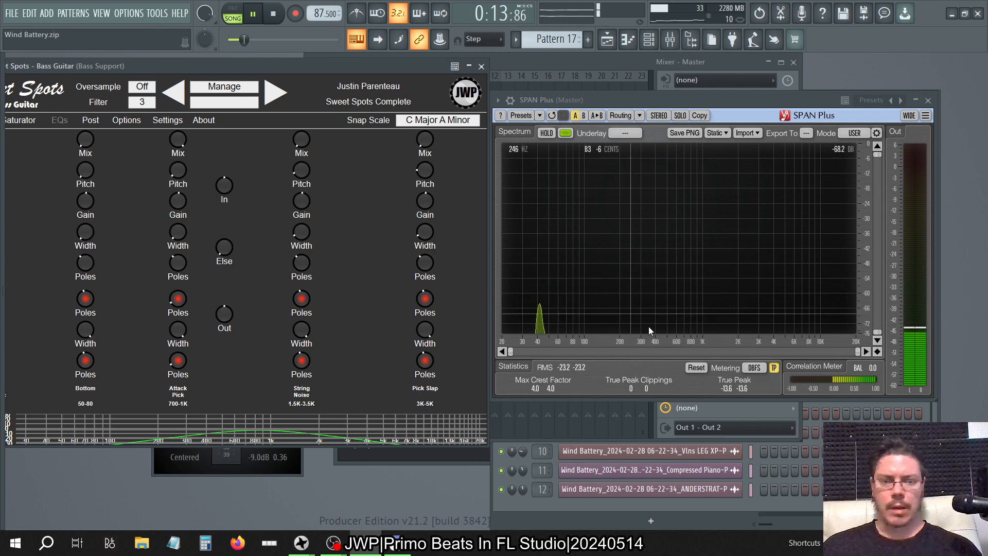
# Raise the Attack Pick band's Gain to maximum in Sweet Spots, turn In up and turn Out down
pyautogui.moveTo(180, 201); pyautogui.dragTo(181, 135)
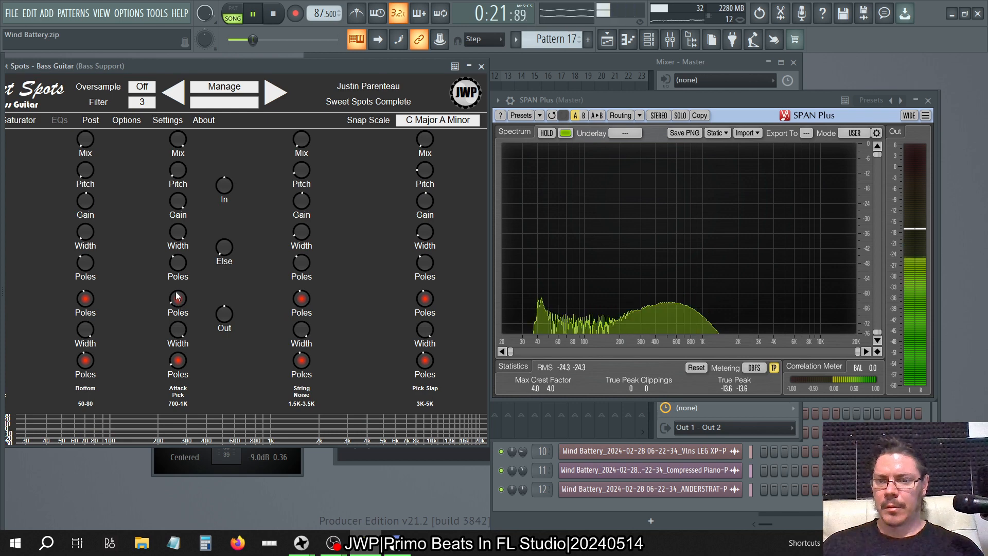
pyautogui.moveTo(227, 64); pyautogui.dragTo(272, 86)
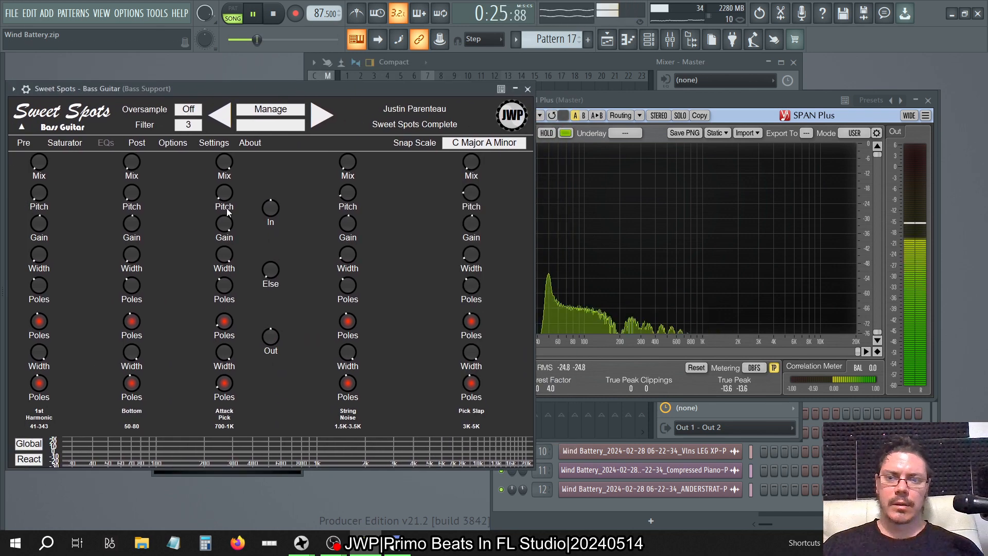
pyautogui.click(267, 343)
pyautogui.click(274, 213)
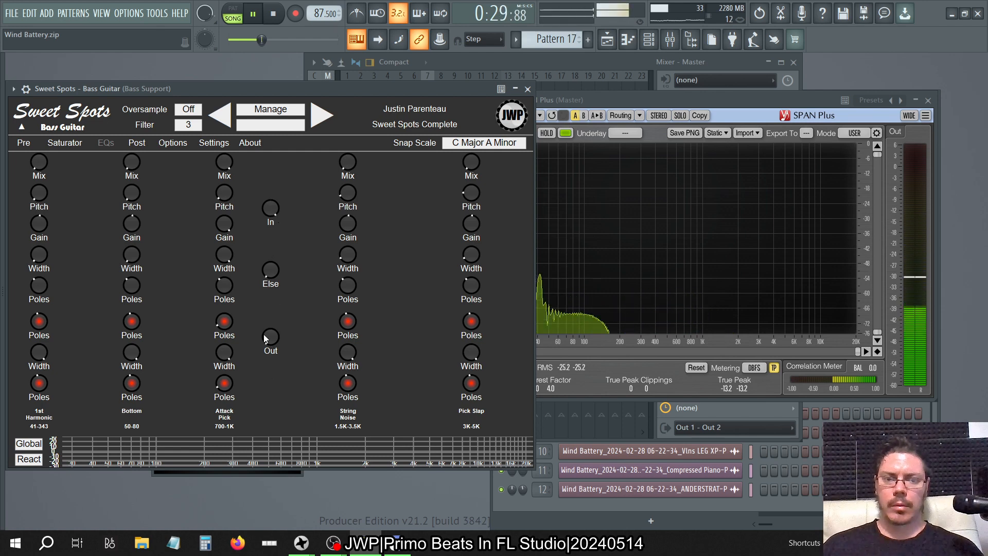
# Adjust the saturator on the 700-1K band and compare the resulting harmonics in SPAN Plus
pyautogui.click(79, 145)
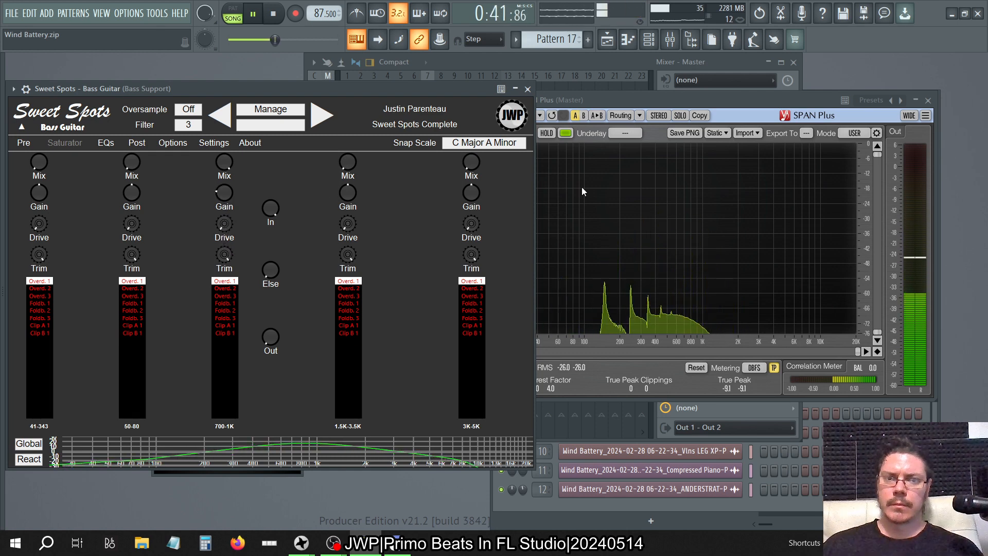
pyautogui.click(644, 97)
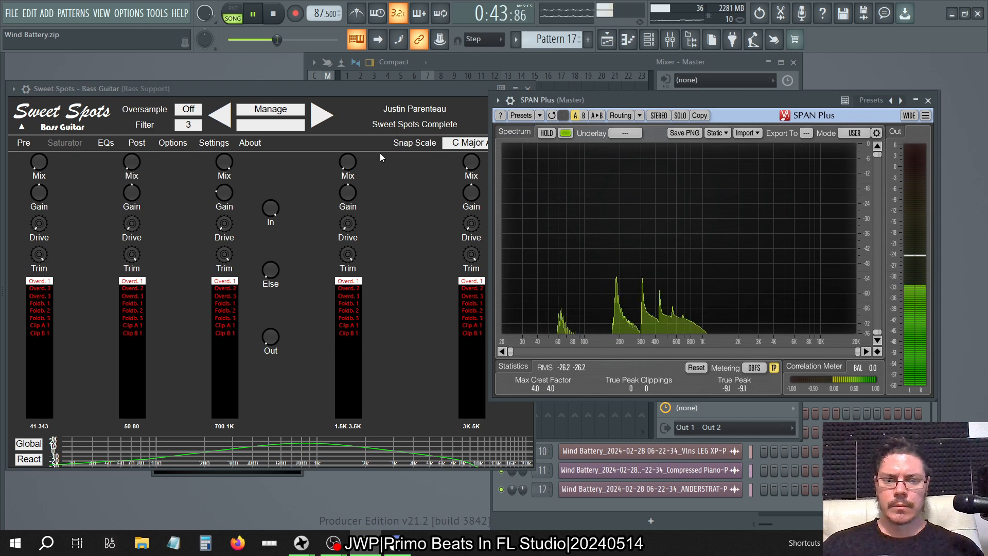
pyautogui.click(123, 144)
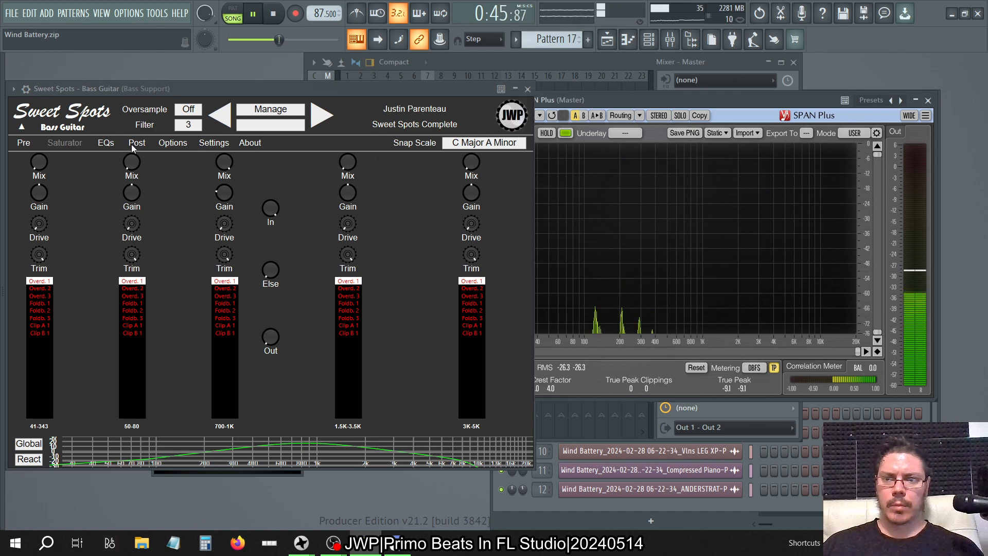
# Show the Else control's value on the EQs page and bring the String Noise and Pick Slap bands into play
pyautogui.click(117, 144)
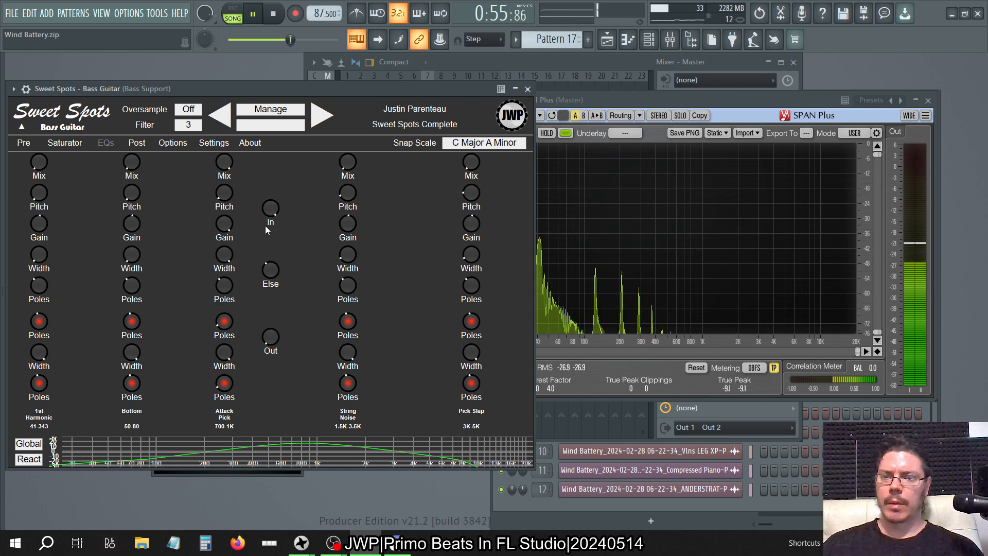
pyautogui.moveTo(267, 284)
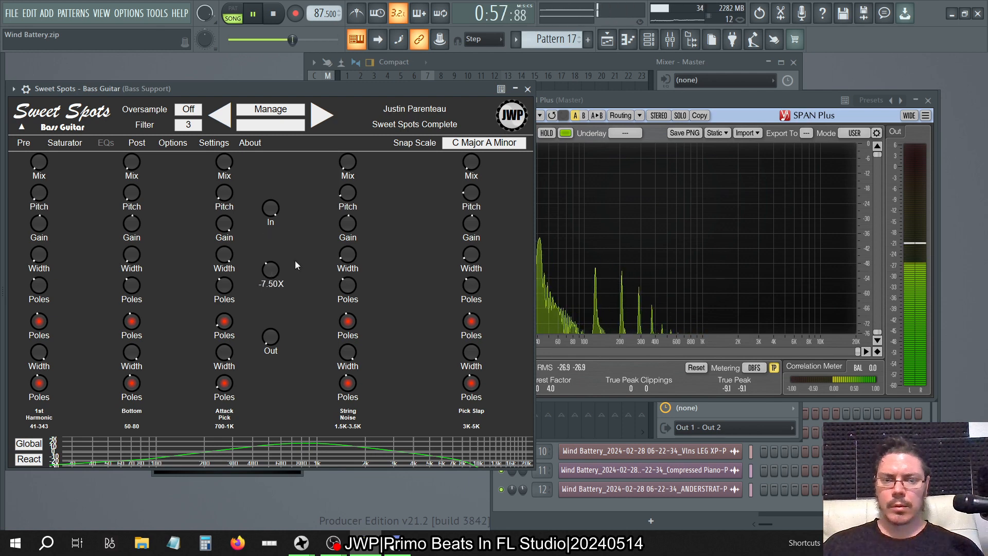
pyautogui.click(651, 118)
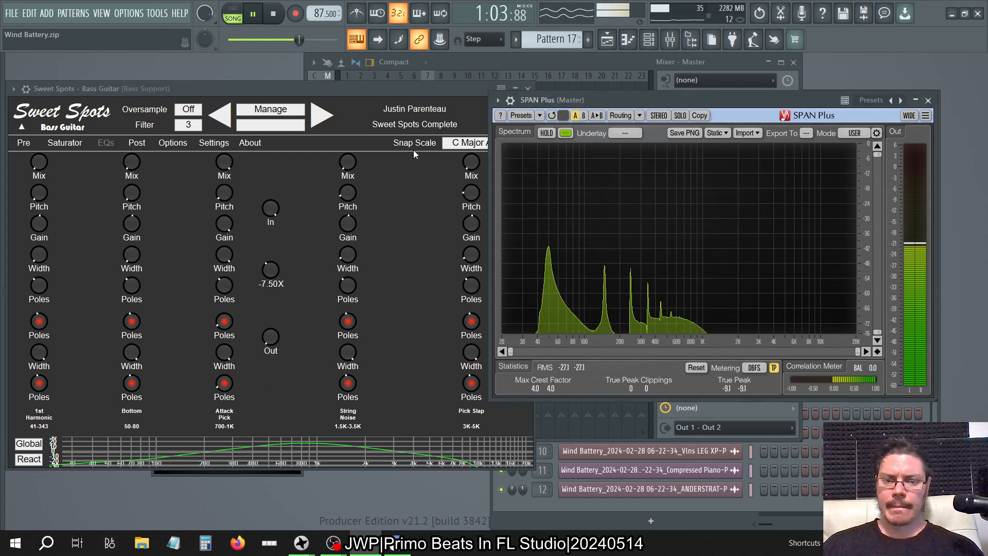
pyautogui.click(362, 163)
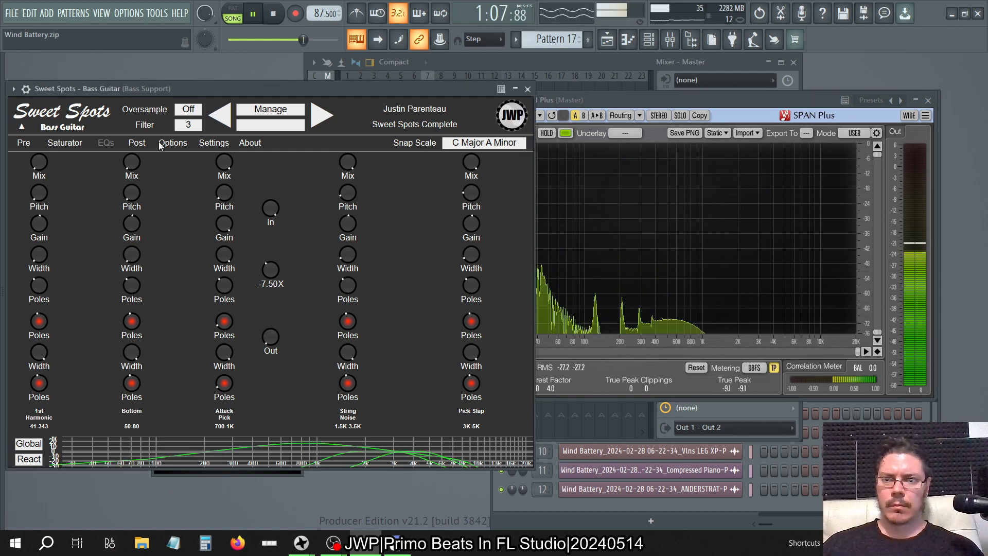
# Raise the String Noise band's EQ Gain and adjust the Pick Slap band's EQ Gain
pyautogui.click(65, 143)
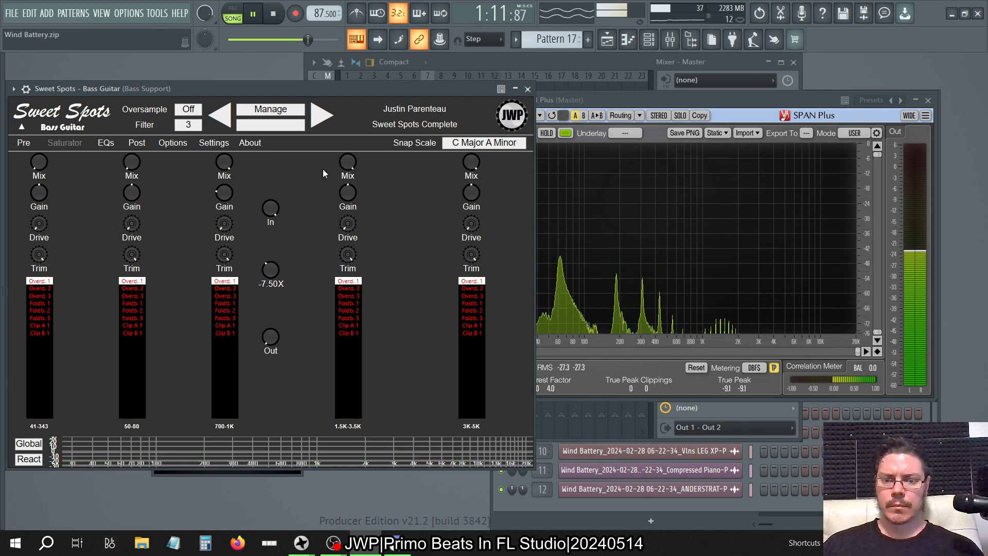
pyautogui.click(137, 143)
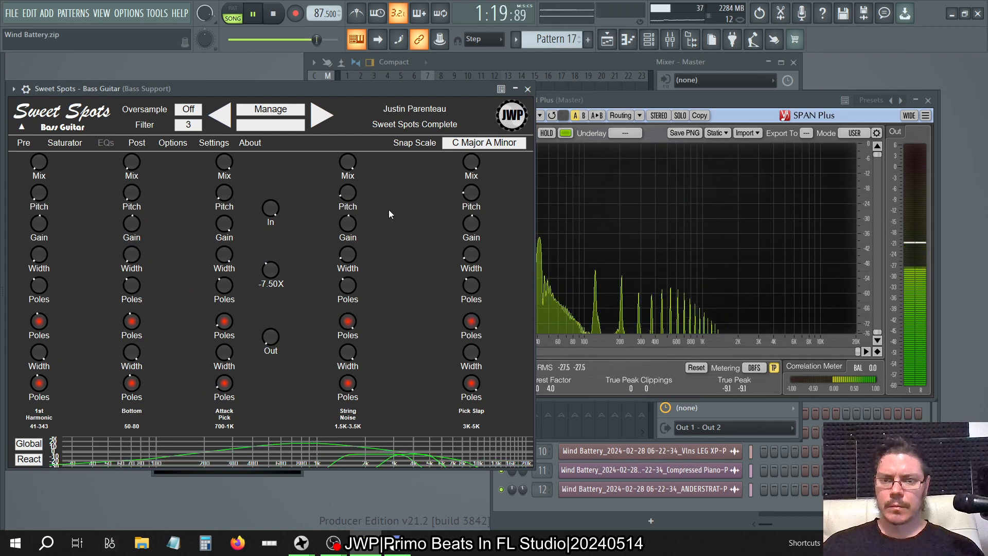
pyautogui.moveTo(351, 226); pyautogui.dragTo(351, 207)
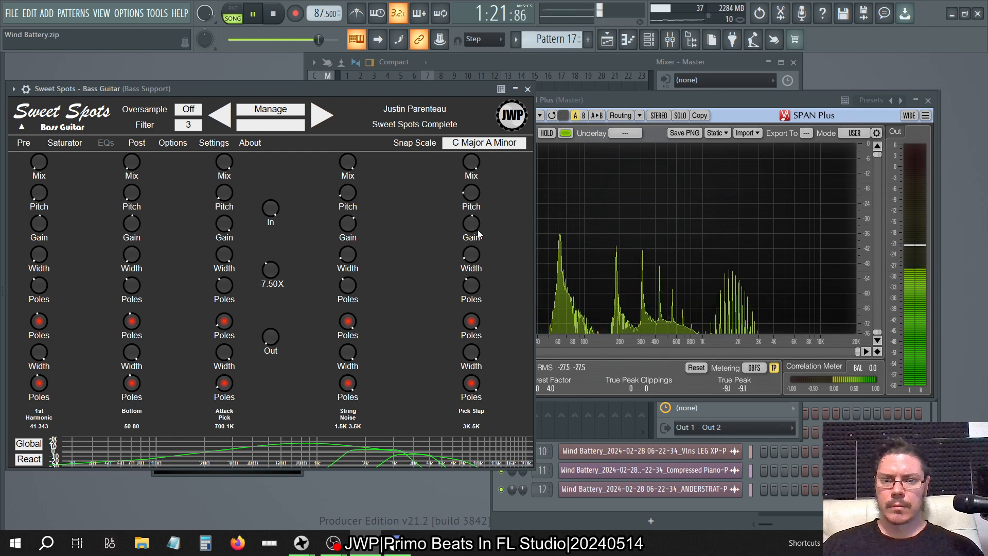
pyautogui.moveTo(474, 228)
pyautogui.mouseDown()
pyautogui.moveTo(476, 186)
pyautogui.moveTo(486, 238)
pyautogui.mouseUp()
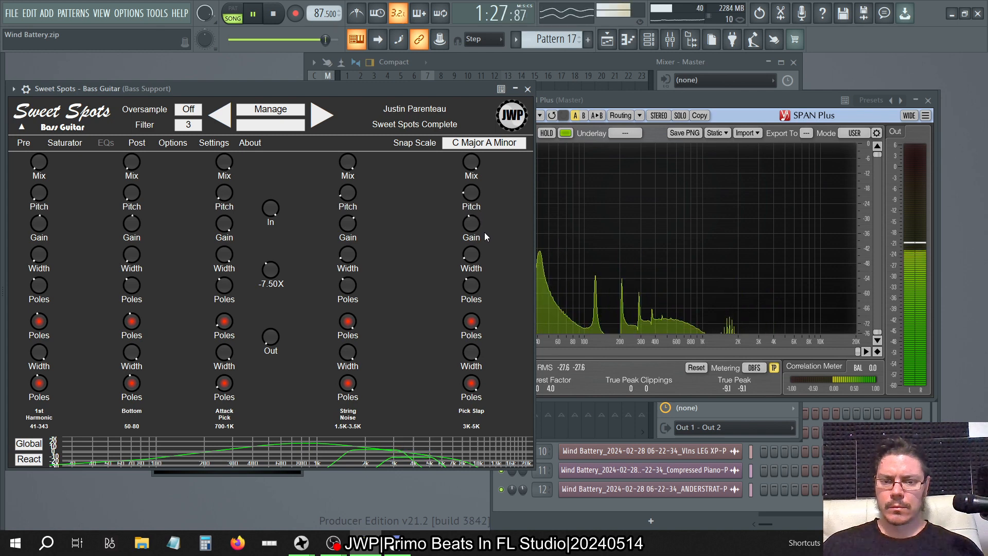
# Check the Post output meters and adjust the saturator Gain on the 3K-5K and 1.5K-3.5K bands
pyautogui.click(137, 143)
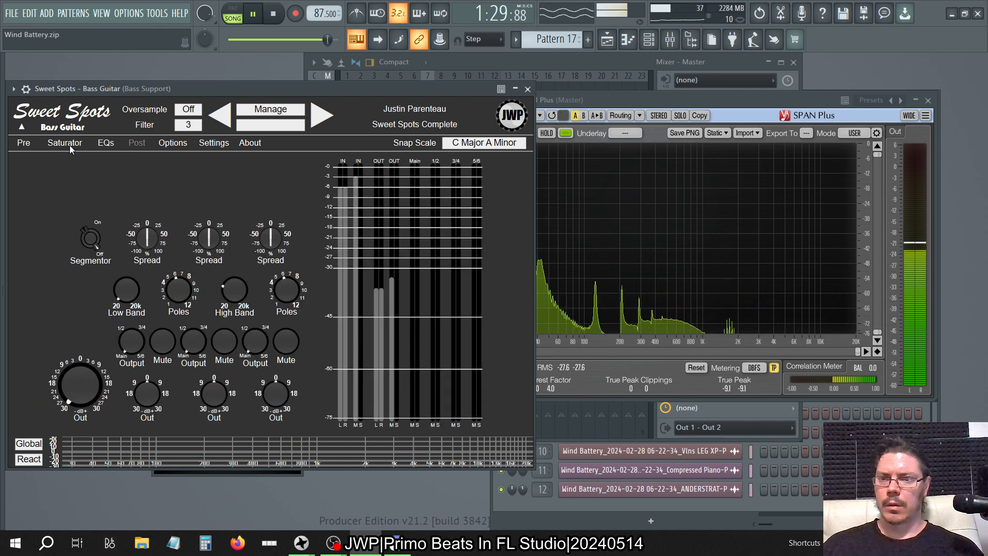
pyautogui.click(65, 142)
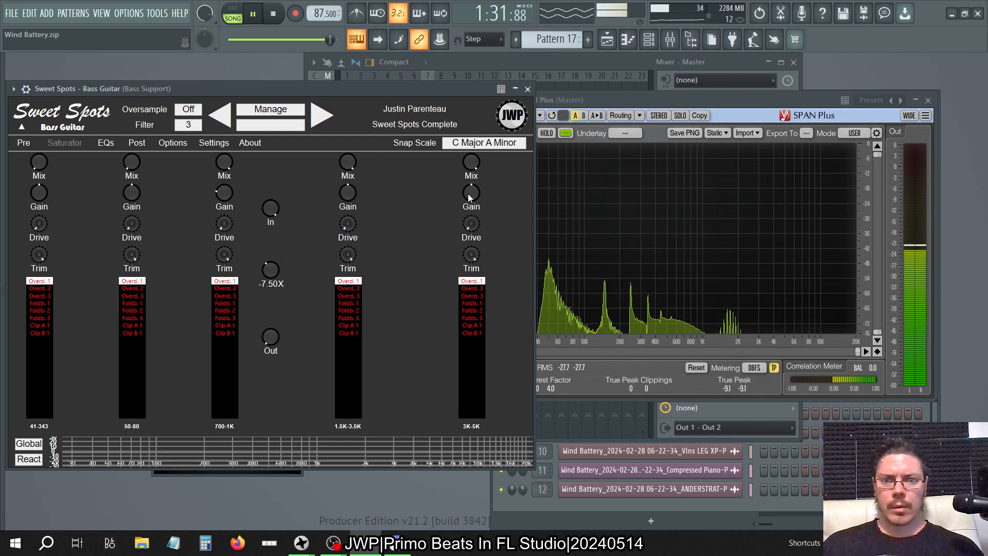
pyautogui.moveTo(469, 194); pyautogui.dragTo(484, 230)
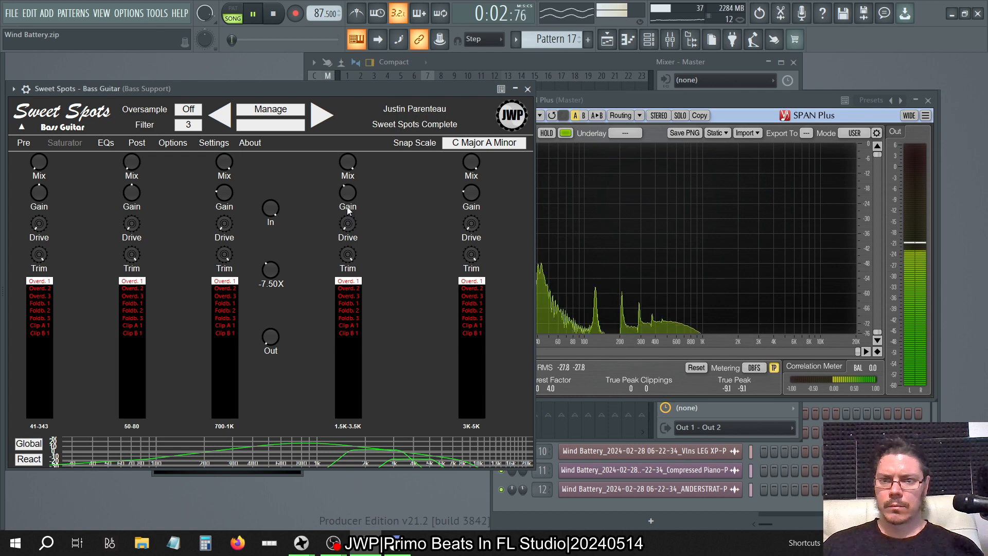
pyautogui.scroll(1, 345, 200)
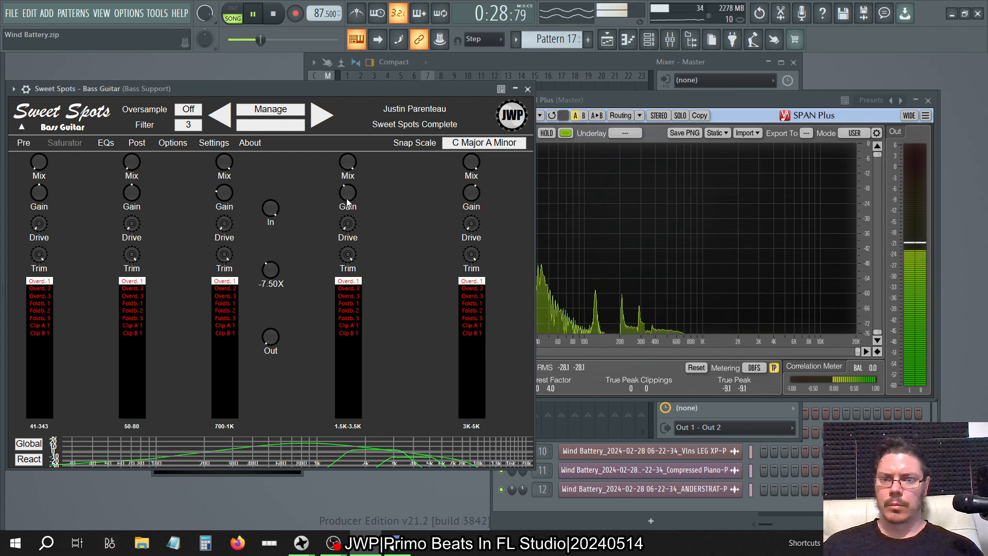
# Adjust the String Noise band's EQ Gain and its Poles
pyautogui.click(109, 144)
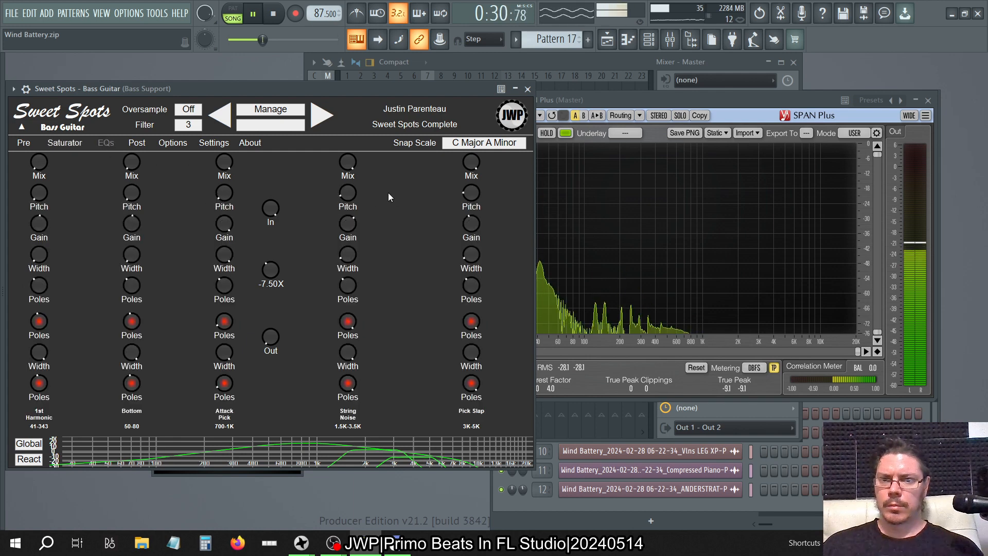
pyautogui.moveTo(346, 223); pyautogui.dragTo(345, 202)
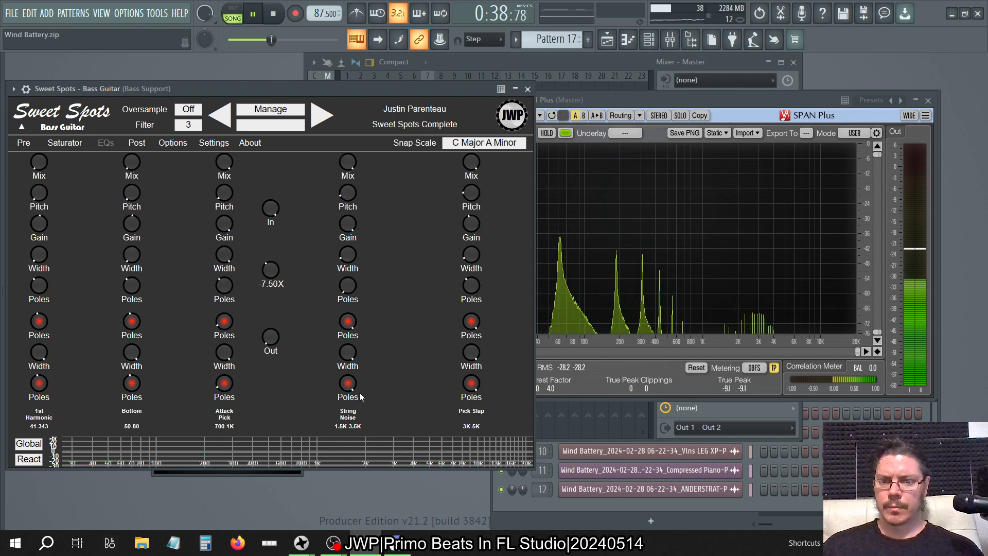
pyautogui.moveTo(350, 341); pyautogui.dragTo(354, 399)
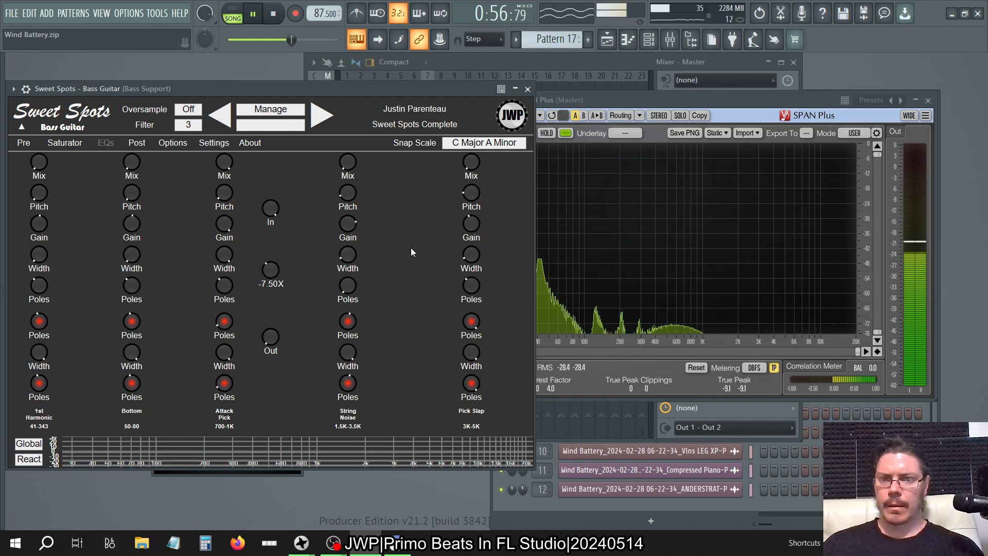
# Lower the saturator Gain on the 700-1K band and set the Attack Pick band's Poles to Link Off
pyautogui.click(65, 143)
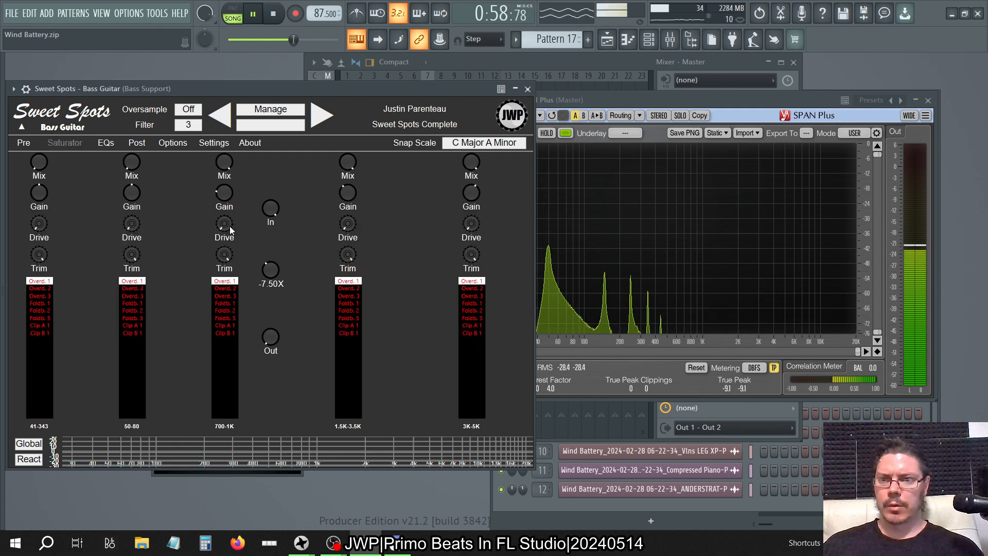
pyautogui.moveTo(224, 191); pyautogui.dragTo(226, 211)
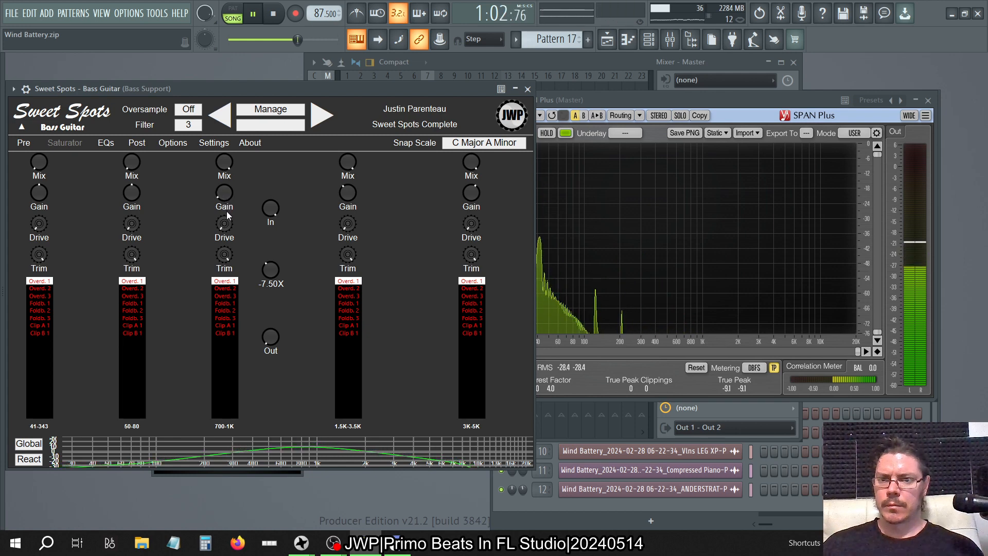
pyautogui.click(106, 144)
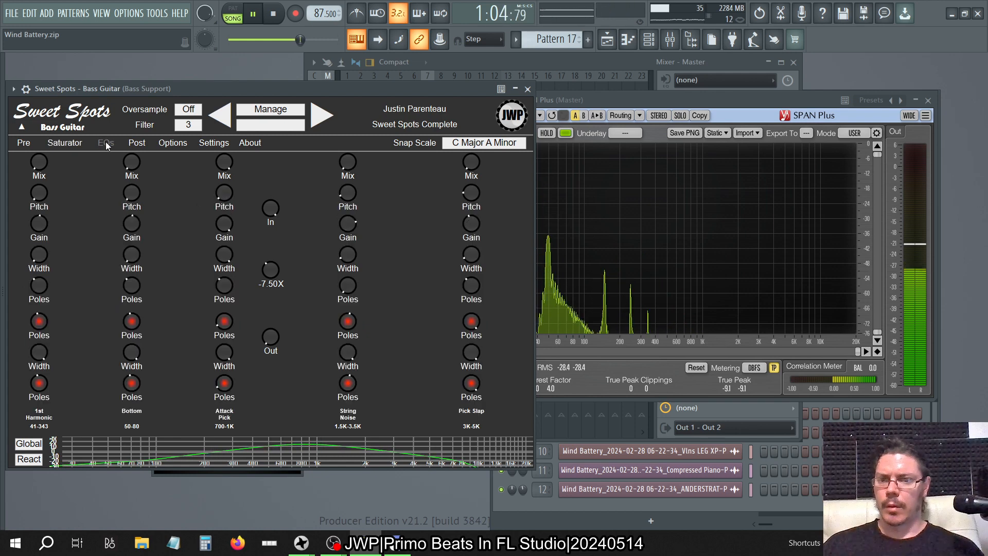
pyautogui.rightClick(227, 327)
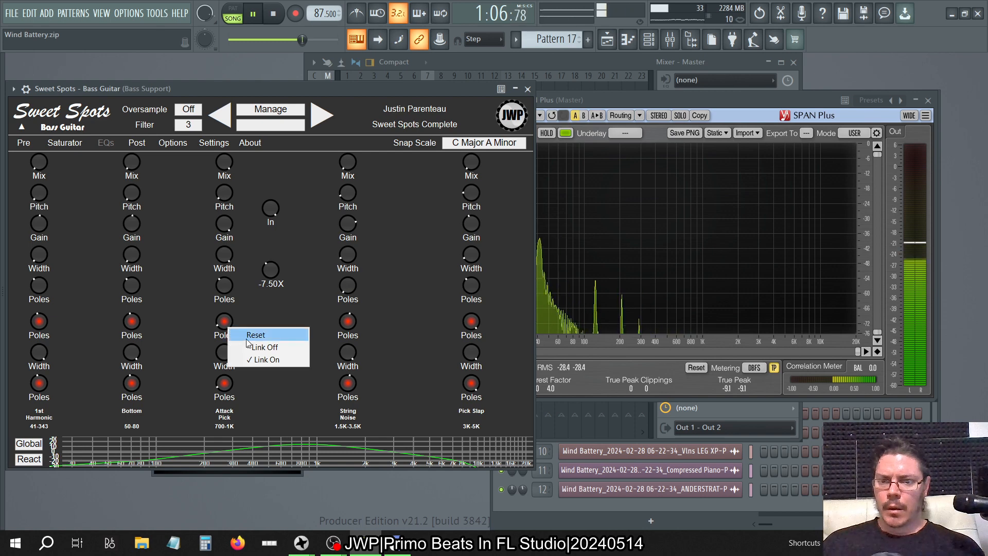
pyautogui.click(246, 345)
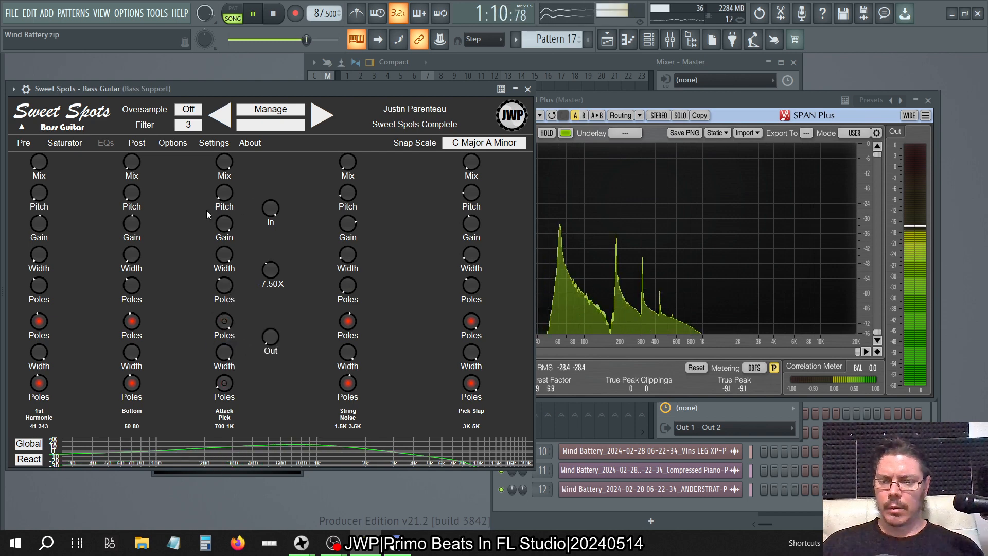
# Reshape the Attack Pick band with its unlinked Poles and rebalance its Gain against the Out level
pyautogui.click(225, 383)
pyautogui.moveTo(234, 479); pyautogui.dragTo(250, 457)
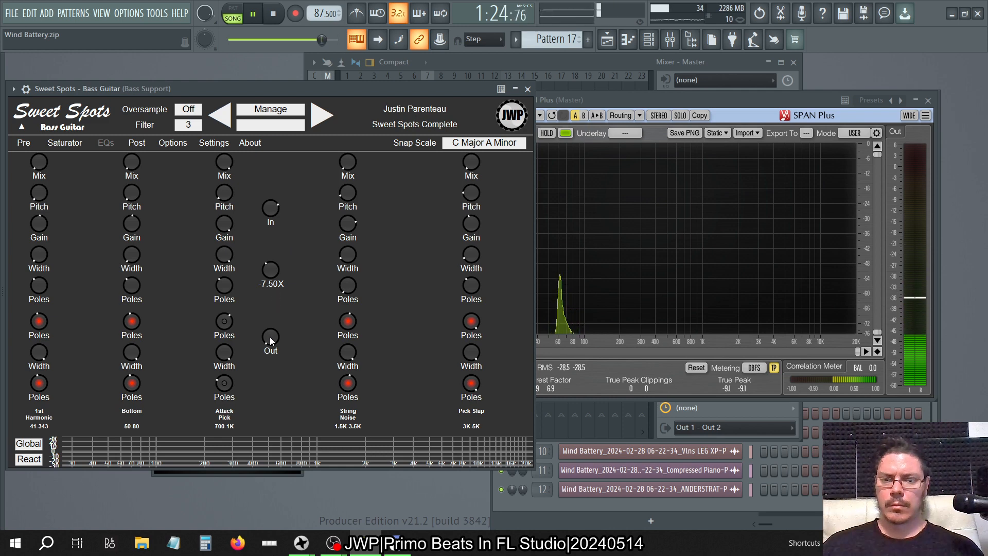
pyautogui.moveTo(268, 338); pyautogui.dragTo(269, 298)
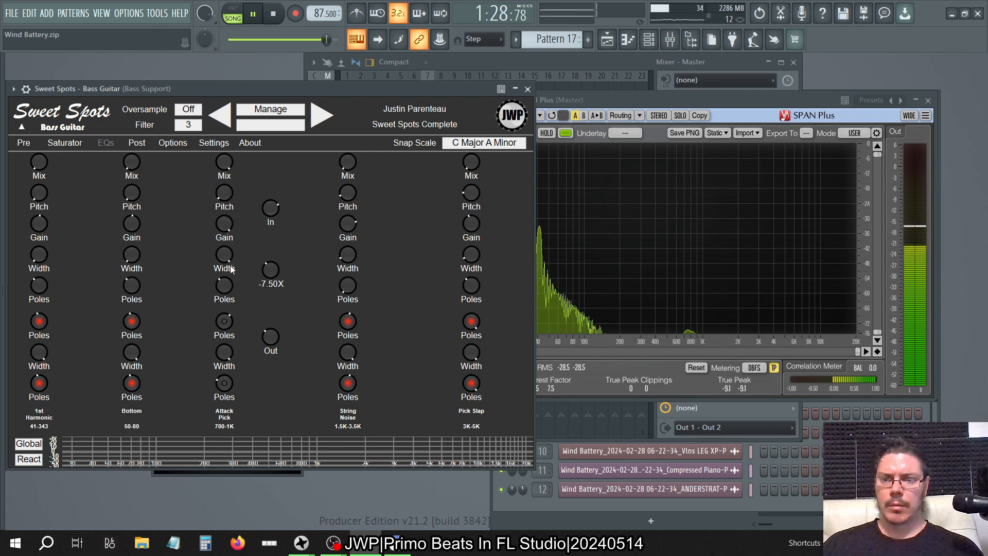
pyautogui.moveTo(224, 228)
pyautogui.mouseDown()
pyautogui.moveTo(225, 263)
pyautogui.moveTo(225, 246)
pyautogui.mouseUp()
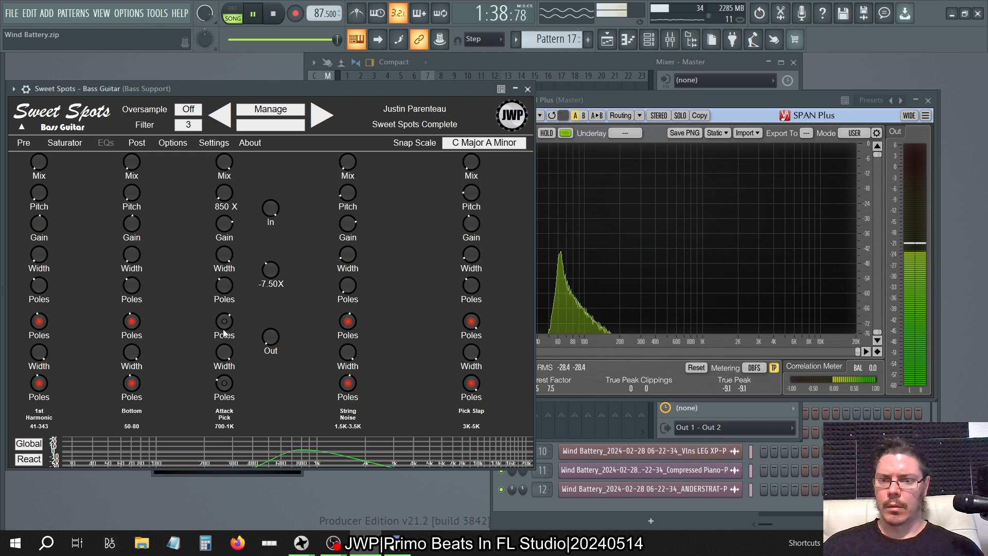
pyautogui.click(74, 146)
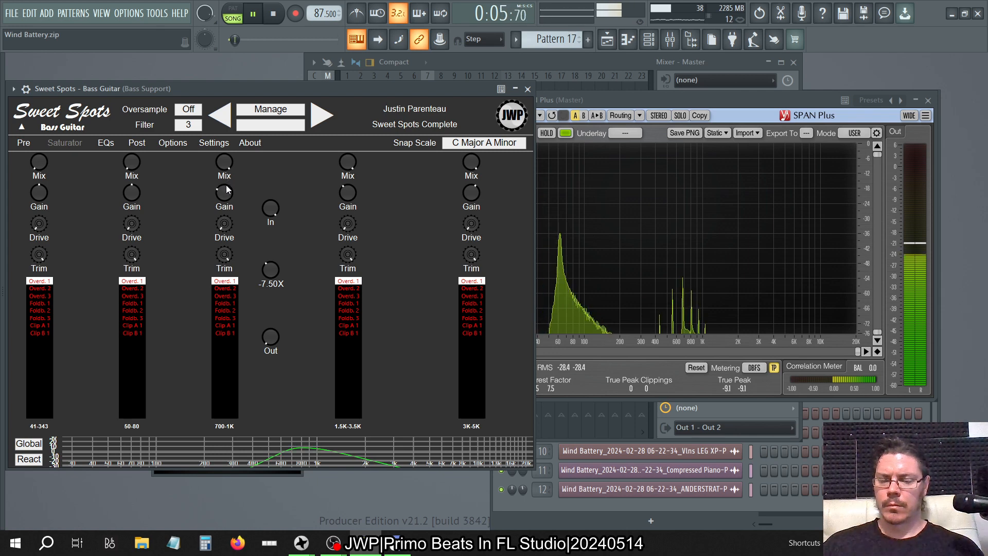
pyautogui.click(109, 147)
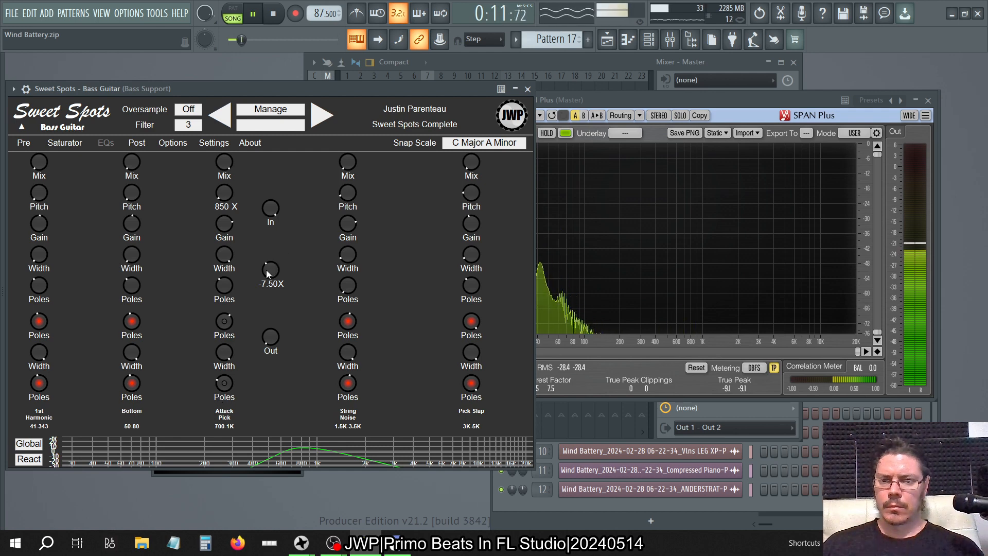
# Lower Else to -30.0 in Sweet Spots and raise Out to compensate
pyautogui.moveTo(267, 270); pyautogui.dragTo(275, 300)
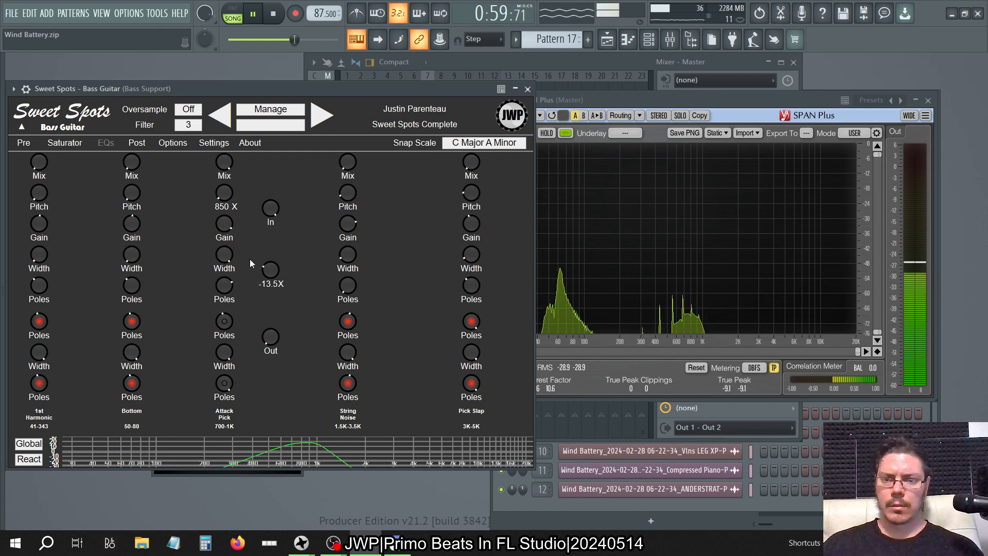
pyautogui.moveTo(271, 269); pyautogui.dragTo(271, 289)
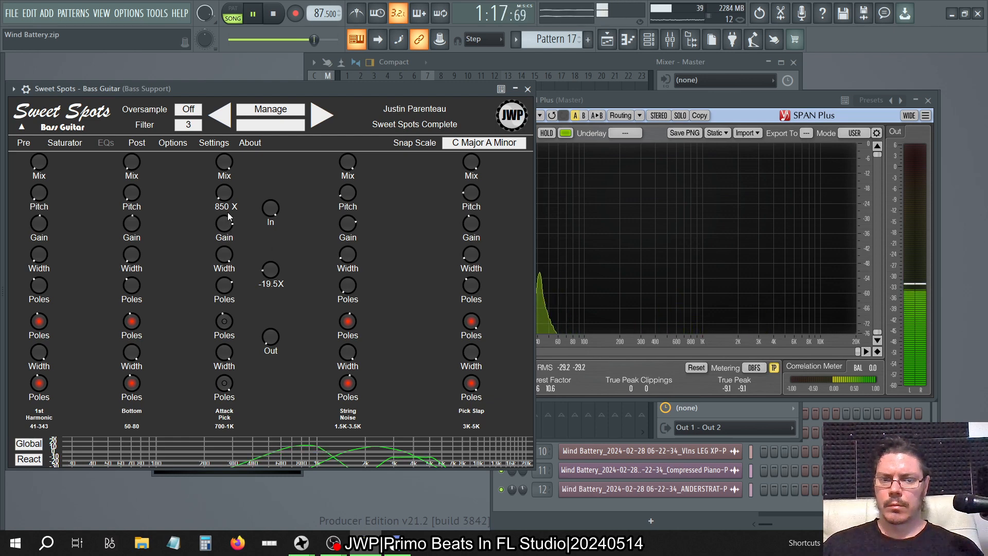
pyautogui.moveTo(271, 269); pyautogui.dragTo(281, 328)
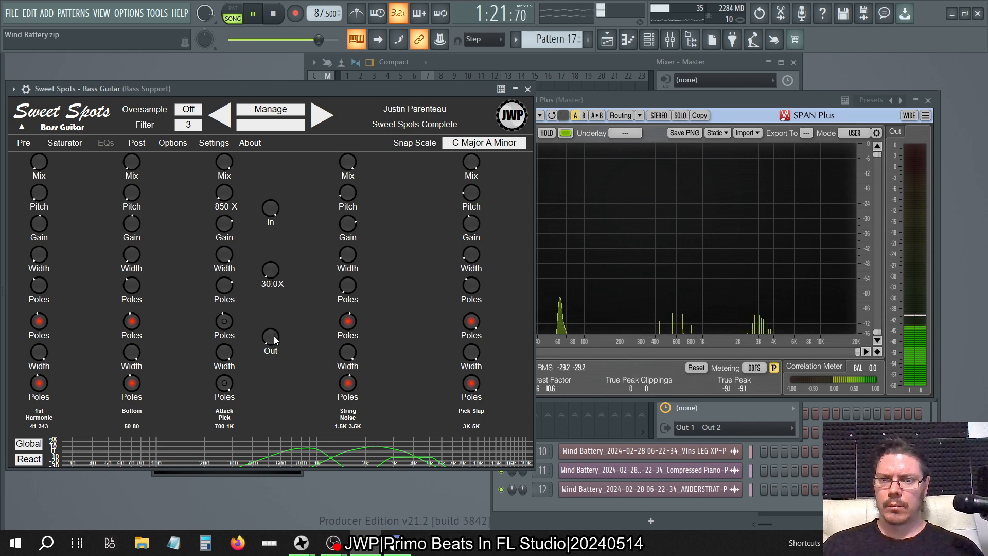
pyautogui.moveTo(271, 333); pyautogui.dragTo(262, 295)
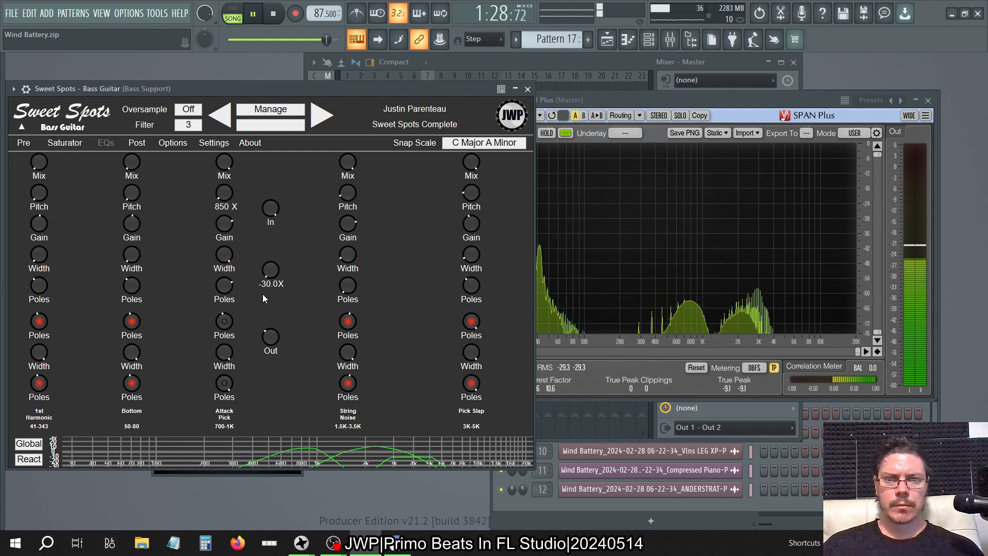
# Open the 3x Osc channel's envelope settings and enable the Volume envelope
pyautogui.click(579, 505)
pyautogui.click(568, 204)
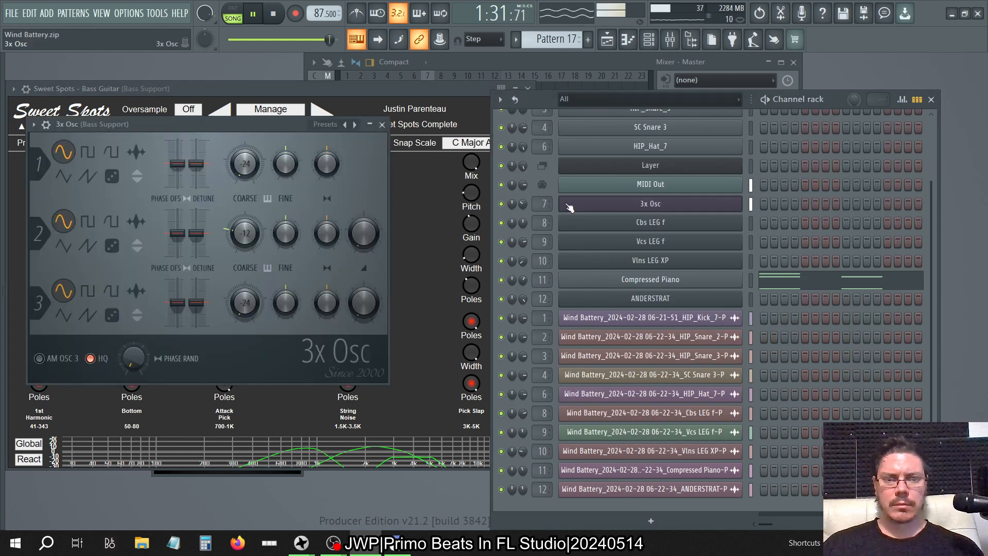
pyautogui.click(46, 124)
pyautogui.click(71, 147)
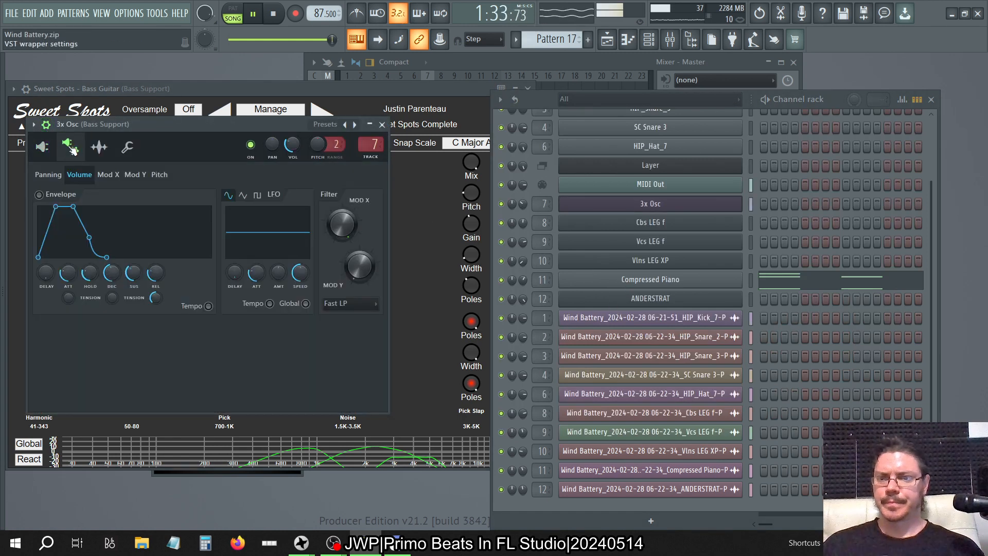
pyautogui.click(52, 198)
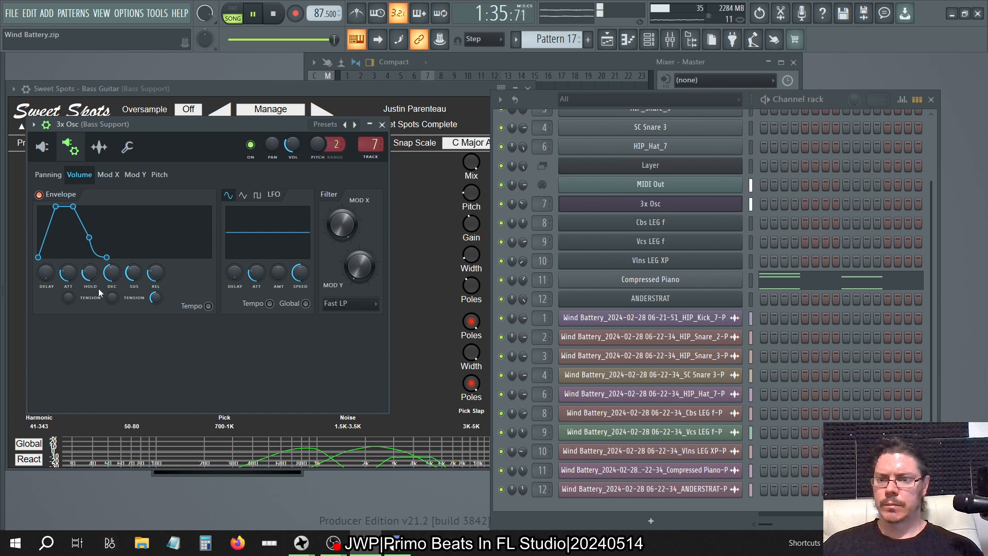
# Shape the 3x Osc volume envelope with full sustain, zero hold and decay, a short attack and a short release
pyautogui.moveTo(133, 277); pyautogui.dragTo(149, 310)
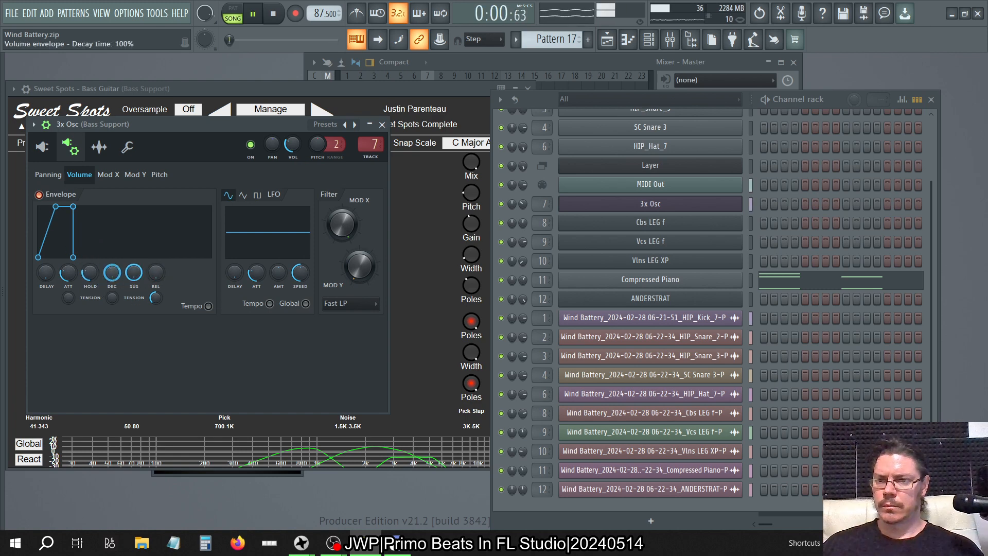
pyautogui.moveTo(112, 272); pyautogui.dragTo(112, 309)
pyautogui.moveTo(66, 275)
pyautogui.mouseDown()
pyautogui.moveTo(65, 301)
pyautogui.moveTo(64, 264)
pyautogui.moveTo(68, 291)
pyautogui.mouseUp()
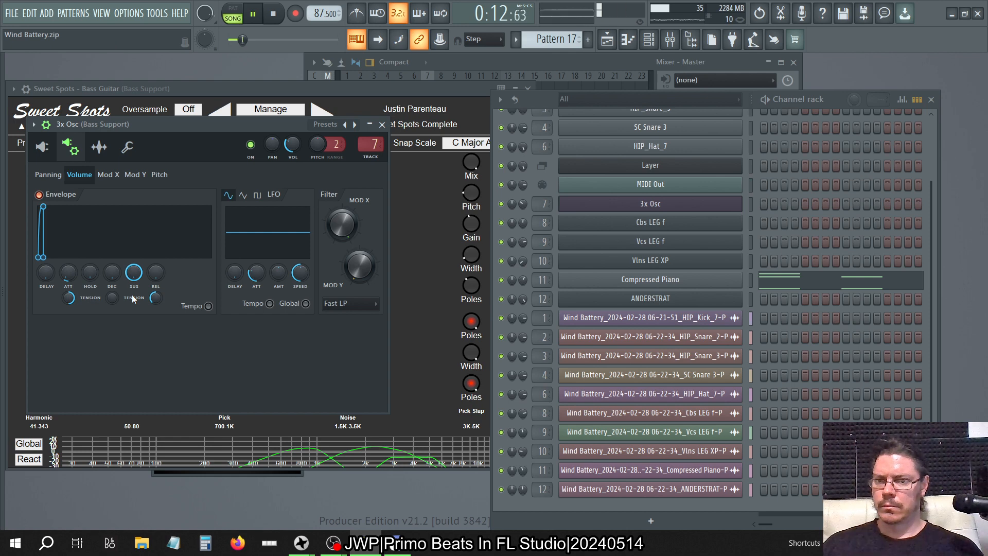
pyautogui.moveTo(156, 272)
pyautogui.mouseDown()
pyautogui.moveTo(159, 258)
pyautogui.moveTo(155, 284)
pyautogui.mouseUp()
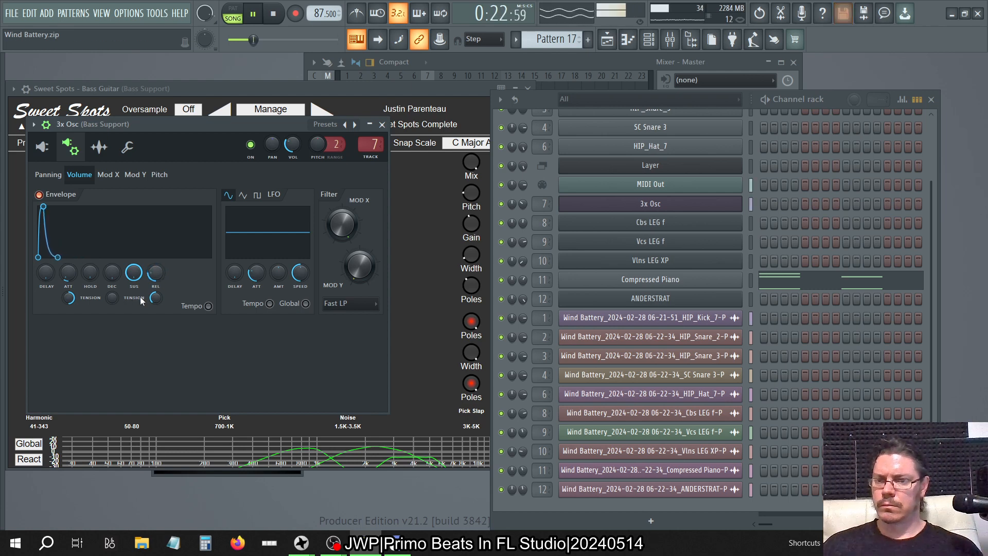
# Reset the release tension of the 3x Osc volume envelope, set release to 4% and attack to 12%, and close the plugin
pyautogui.rightClick(155, 299)
pyautogui.click(167, 308)
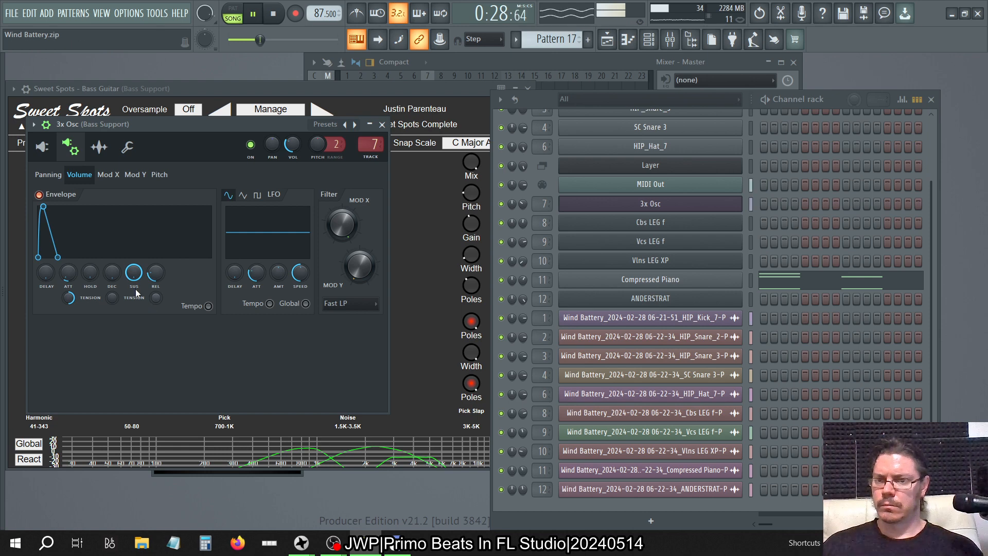
pyautogui.moveTo(155, 273); pyautogui.dragTo(155, 278)
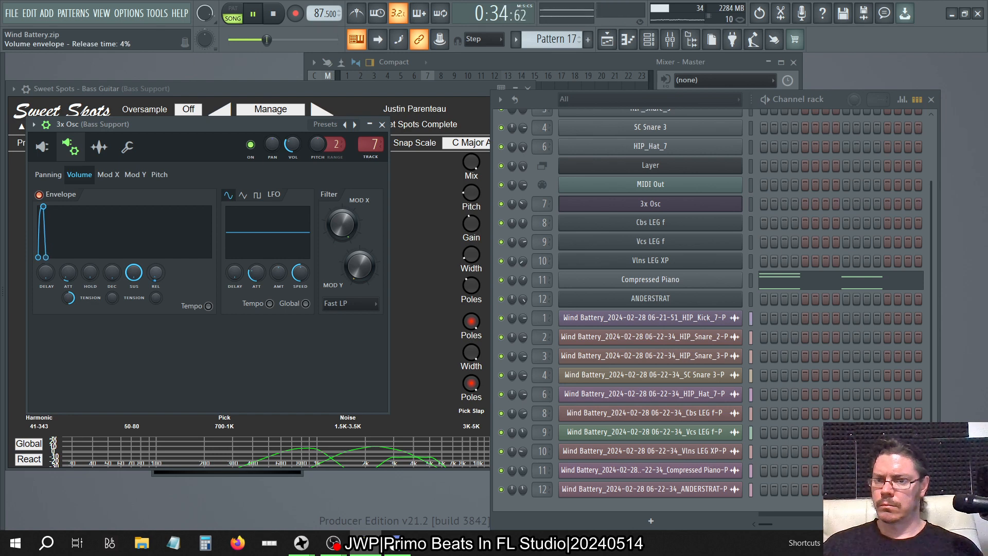
pyautogui.moveTo(68, 273)
pyautogui.mouseDown()
pyautogui.moveTo(68, 262)
pyautogui.moveTo(68, 283)
pyautogui.mouseUp()
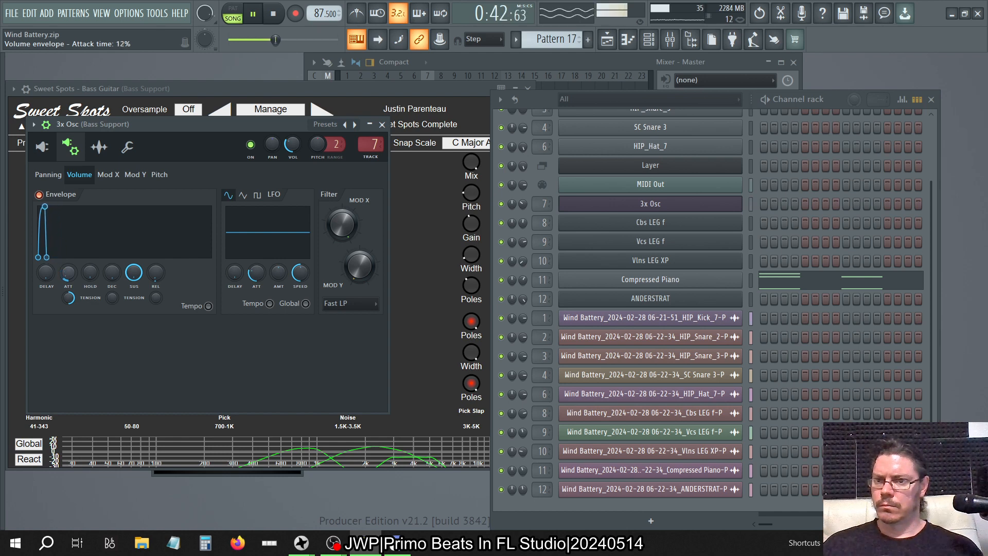
pyautogui.click(382, 124)
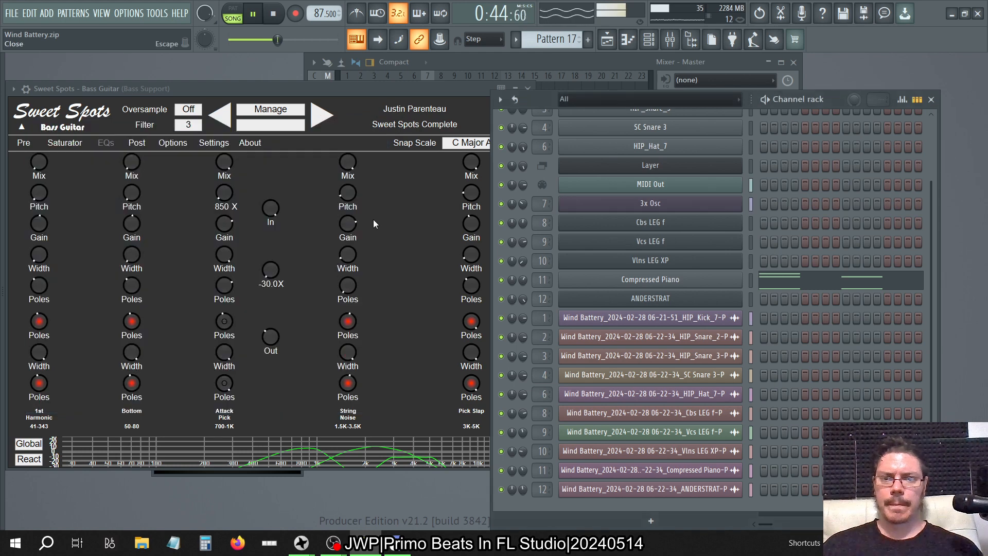
# Rebalance the Attack Pick and String Noise Gains in Sweet Spots, check the mixer levels, and raise Out
pyautogui.click(345, 237)
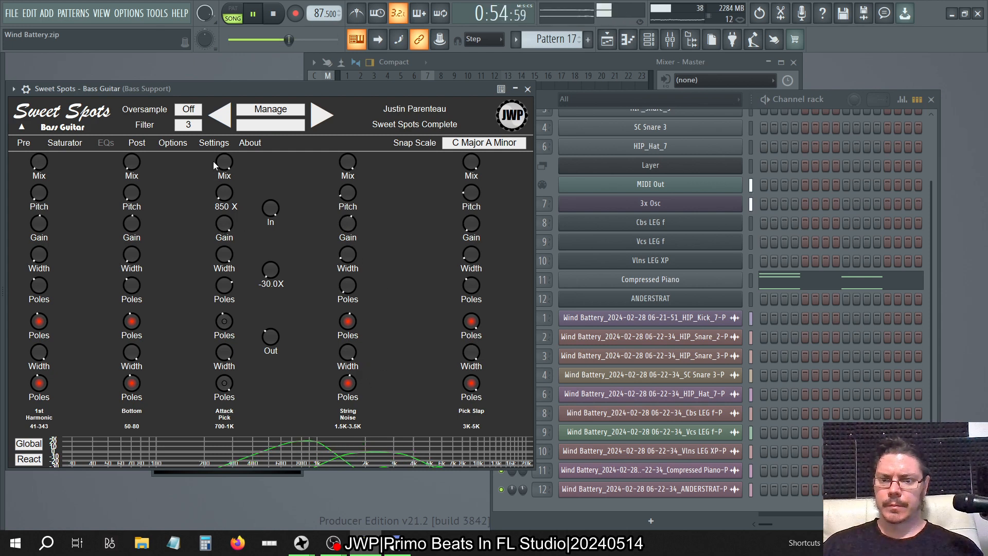
pyautogui.moveTo(220, 222); pyautogui.dragTo(224, 264)
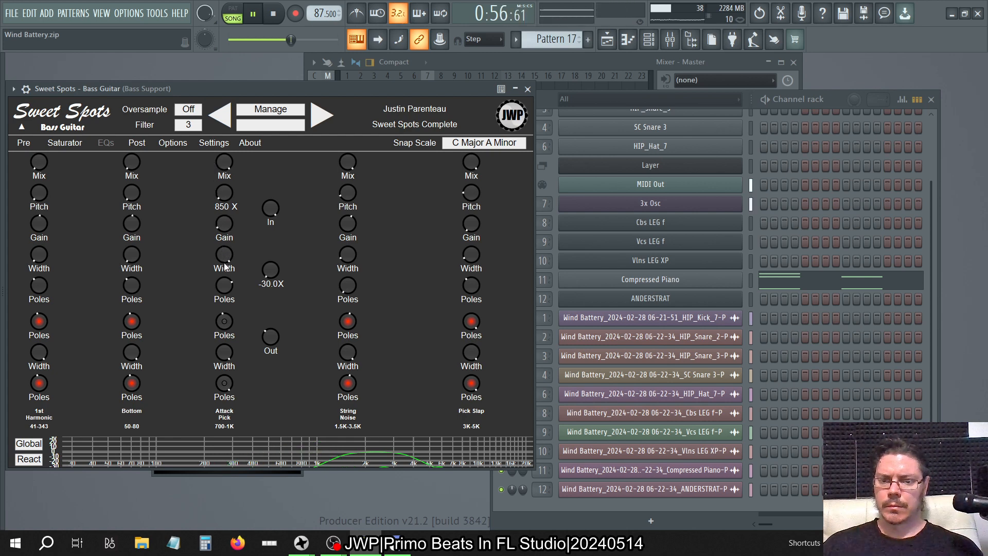
pyautogui.moveTo(218, 230); pyautogui.dragTo(220, 198)
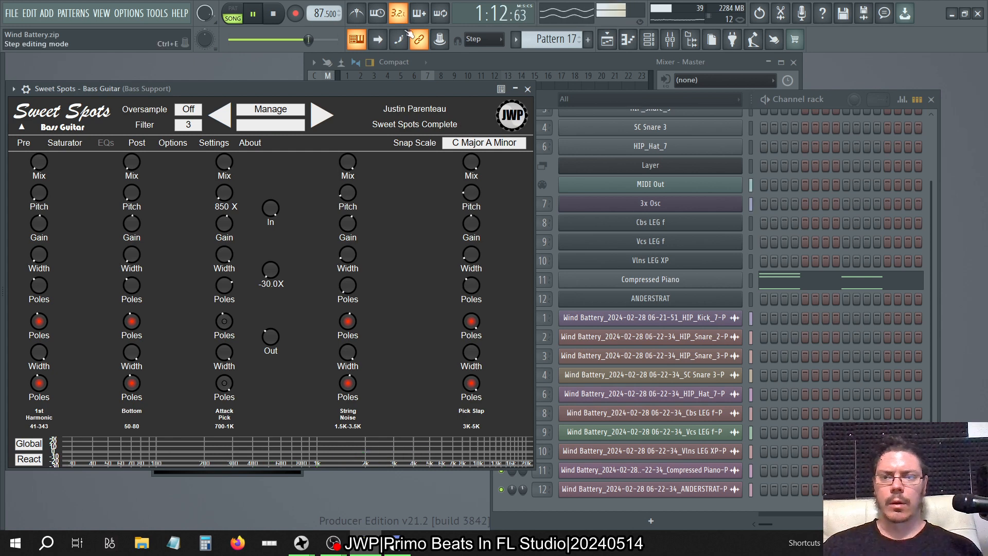
pyautogui.click(502, 67)
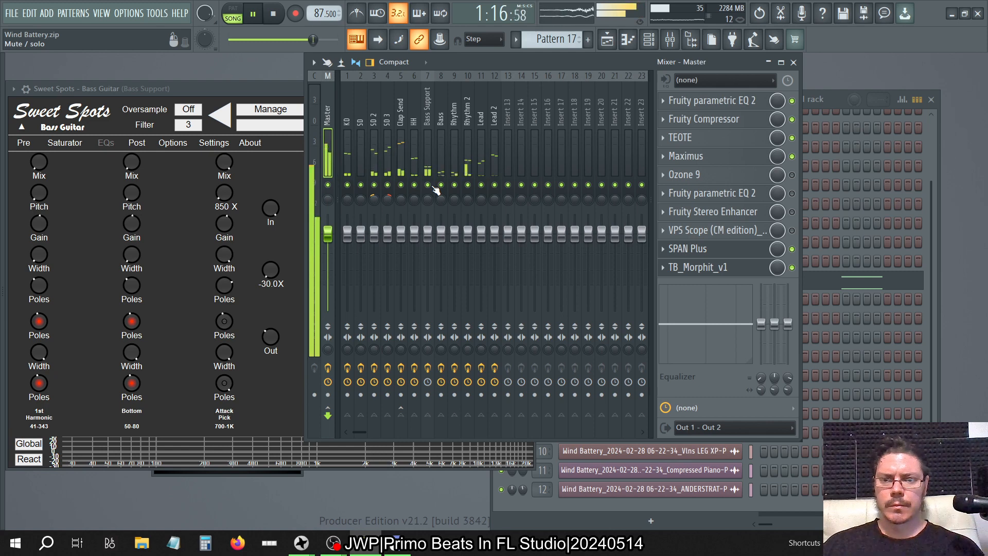
pyautogui.click(281, 309)
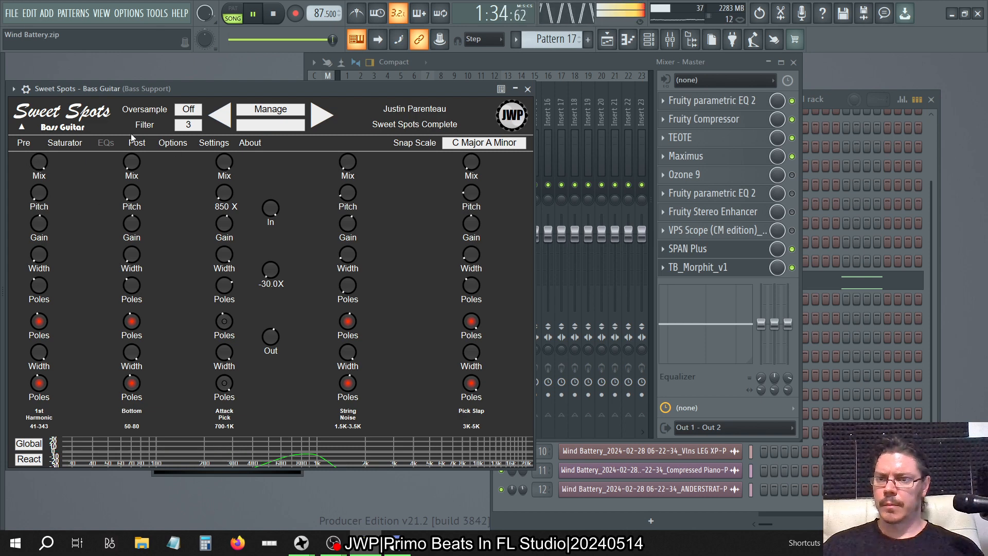
# Check the 1st Harmonic's Saturator settings, then unlink its Poles in the EQs and lower the Attack Pick's last Poles to 1
pyautogui.click(70, 145)
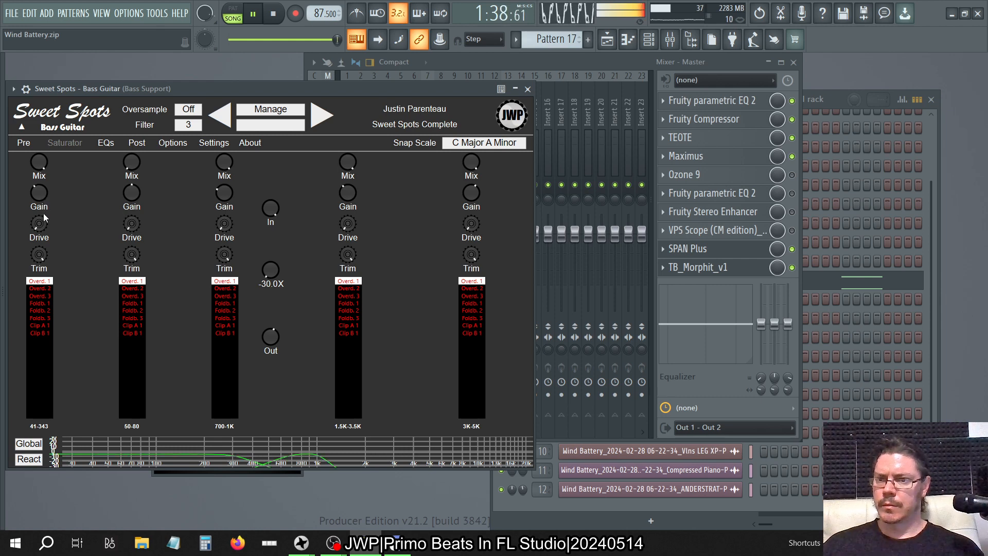
pyautogui.moveTo(43, 213); pyautogui.dragTo(43, 229)
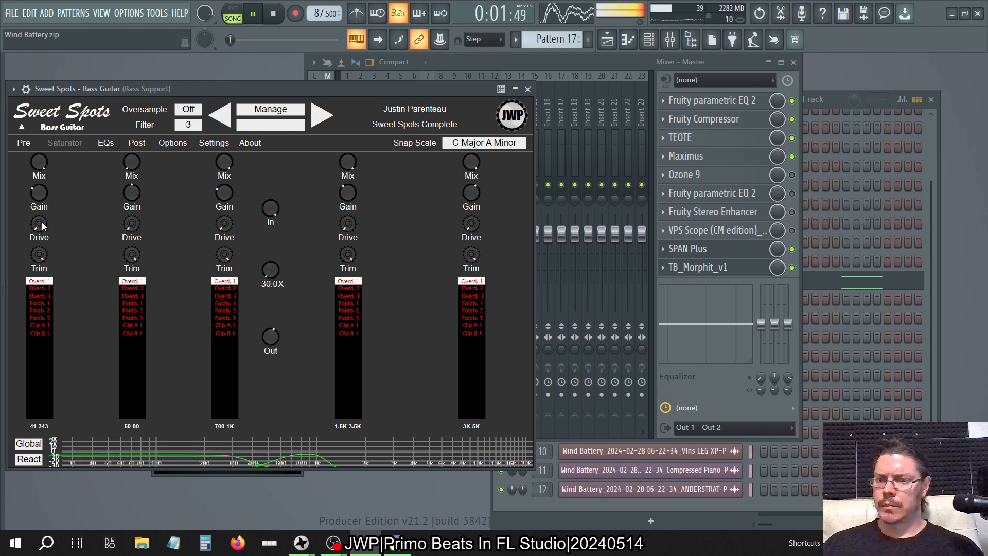
pyautogui.click(106, 142)
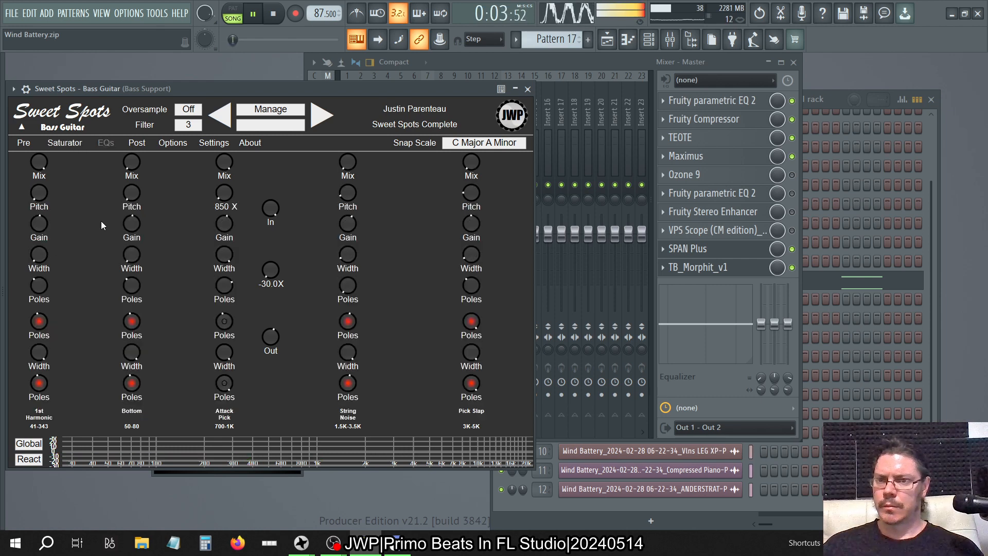
pyautogui.click(39, 323)
pyautogui.click(59, 341)
pyautogui.scroll(-1, 48, 384)
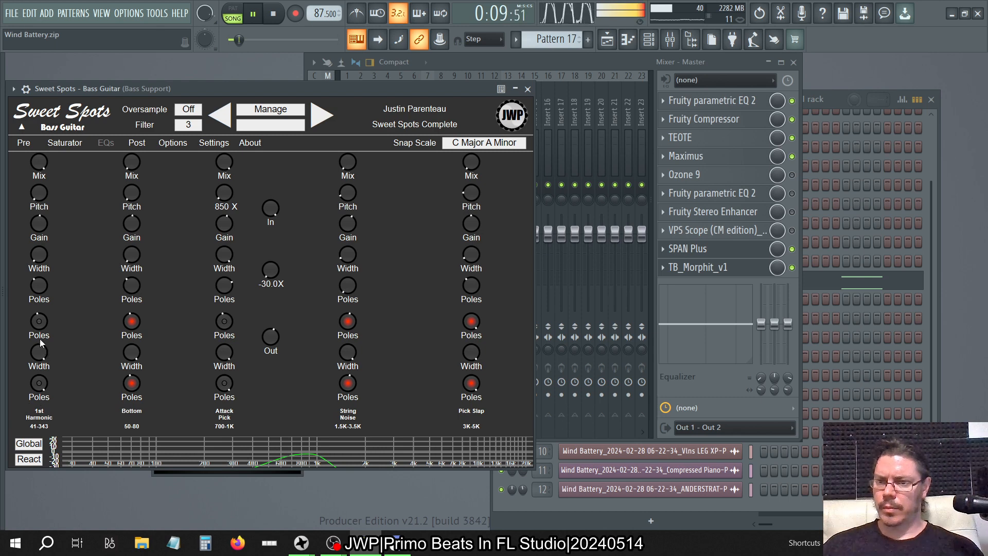
pyautogui.scroll(-1, 41, 326)
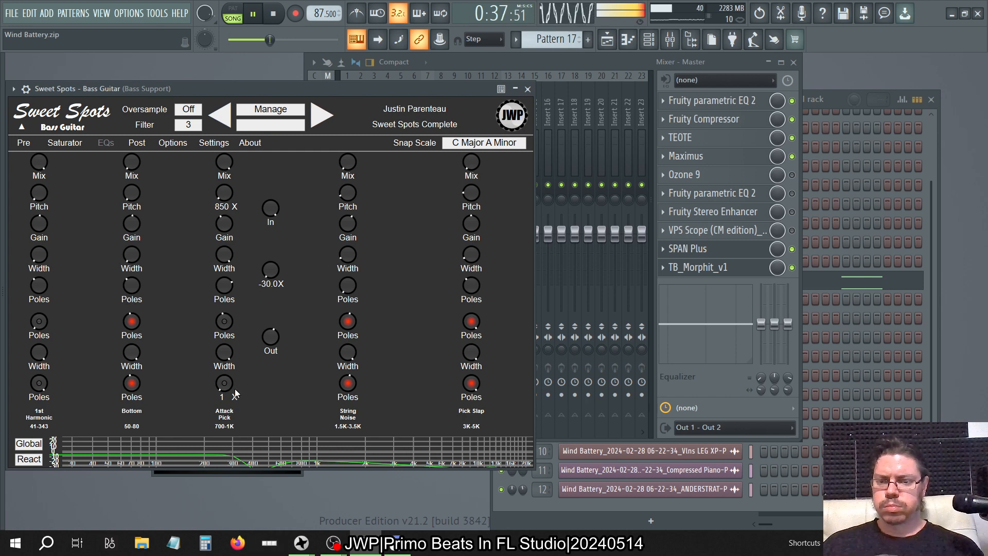
# Review the Saturator bands and return to the EQs to raise the Out level slightly
pyautogui.click(80, 144)
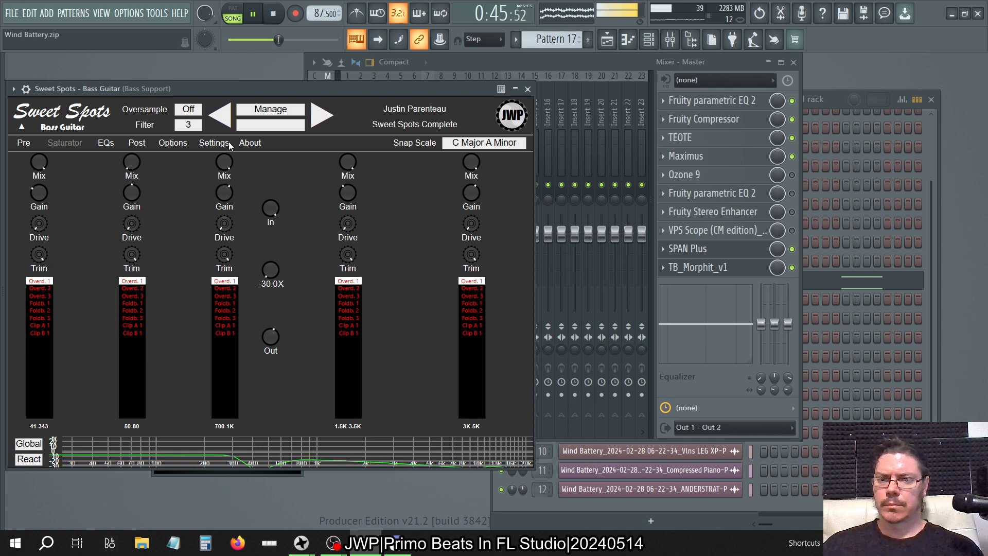
pyautogui.click(106, 143)
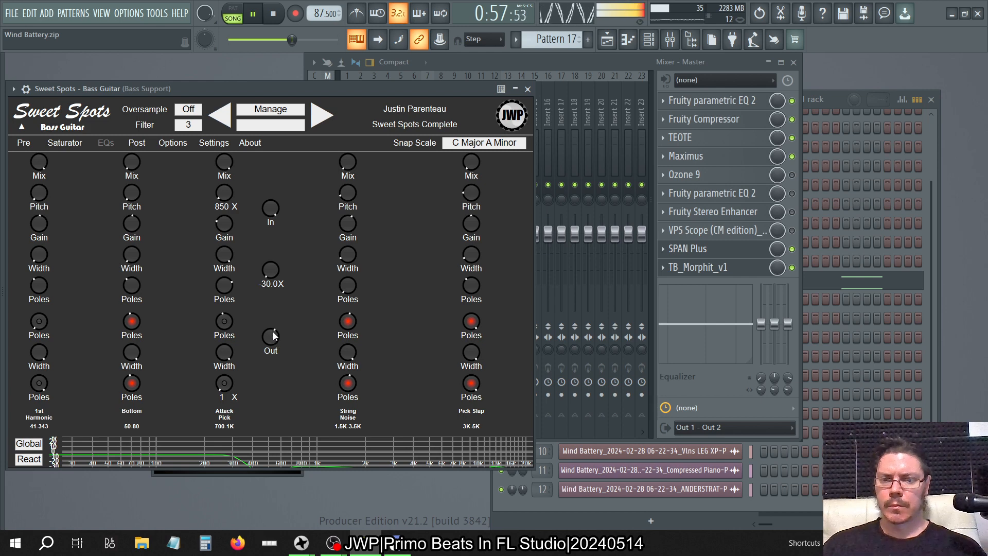
pyautogui.moveTo(274, 323)
pyautogui.mouseDown()
pyautogui.moveTo(276, 306)
pyautogui.moveTo(282, 328)
pyautogui.mouseUp()
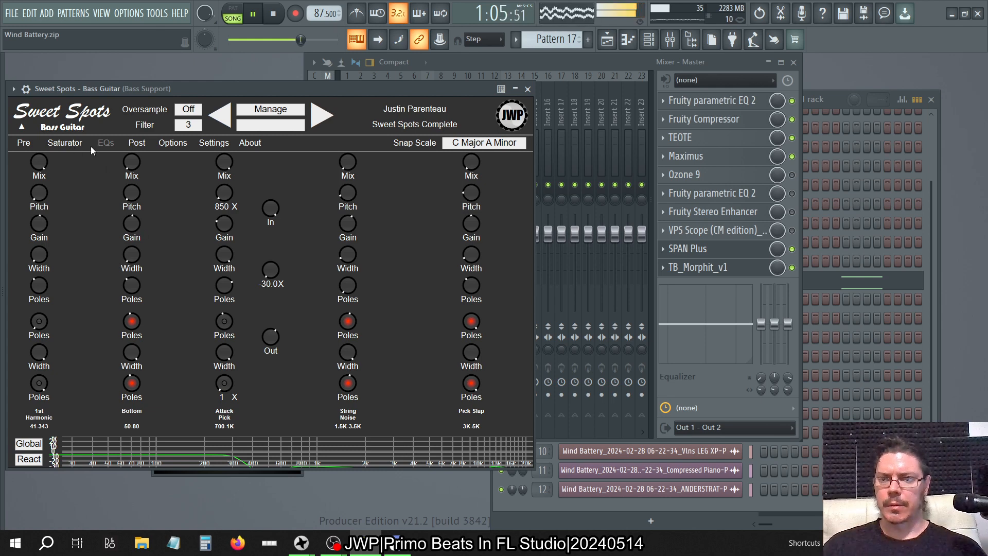
# Solo the Bass Support track and open SPAN Plus on the Master to examine its spectrum
pyautogui.click(469, 64)
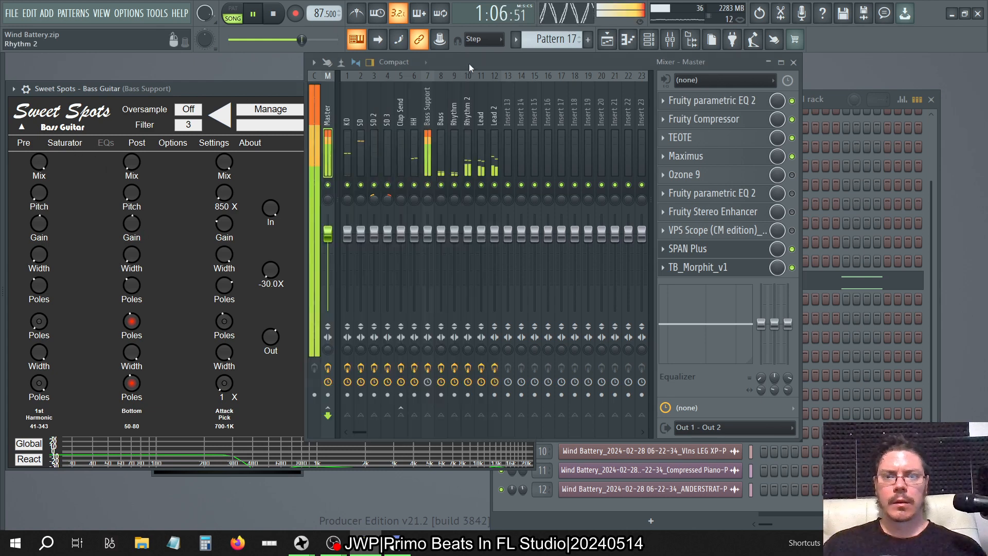
pyautogui.rightClick(427, 186)
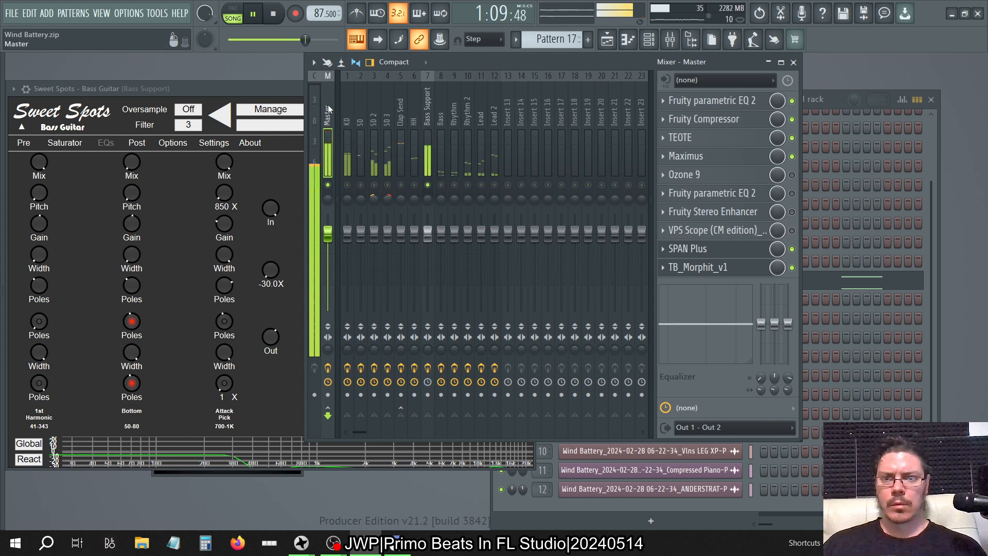
pyautogui.click(723, 251)
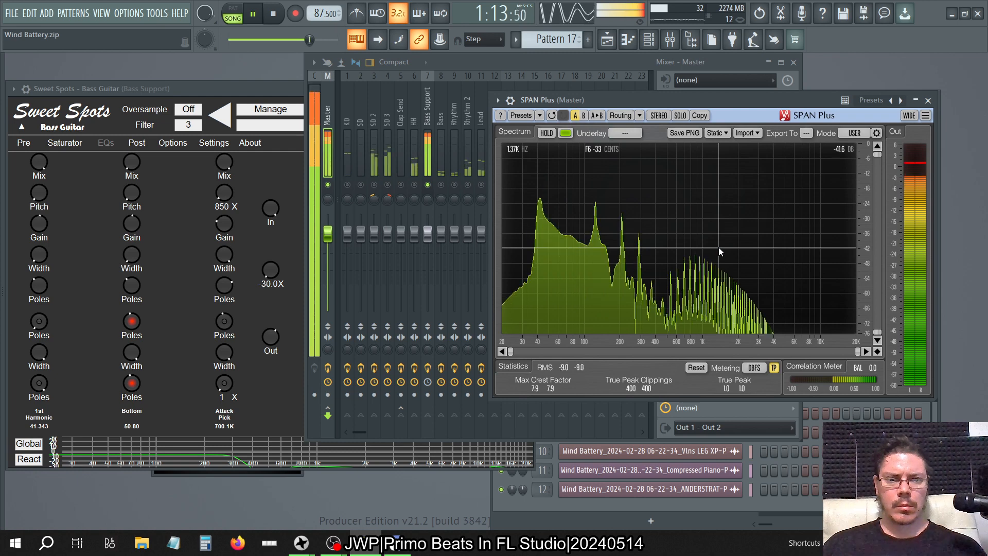
# Bring the mixer forward, inspect Fruity Balance on the Bass Support track, and bypass that effect
pyautogui.click(546, 64)
pyautogui.click(455, 108)
pyautogui.click(444, 109)
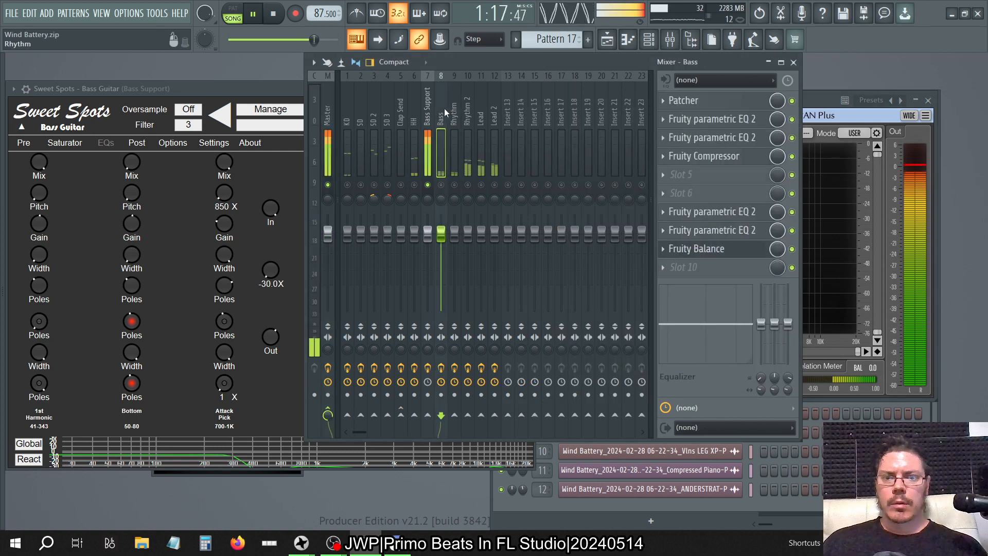
pyautogui.click(433, 110)
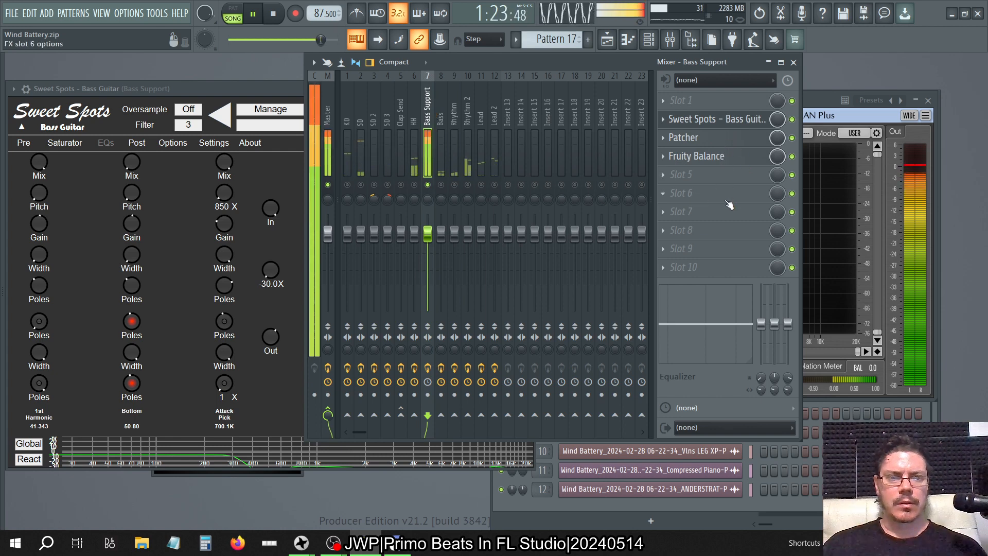
pyautogui.click(721, 157)
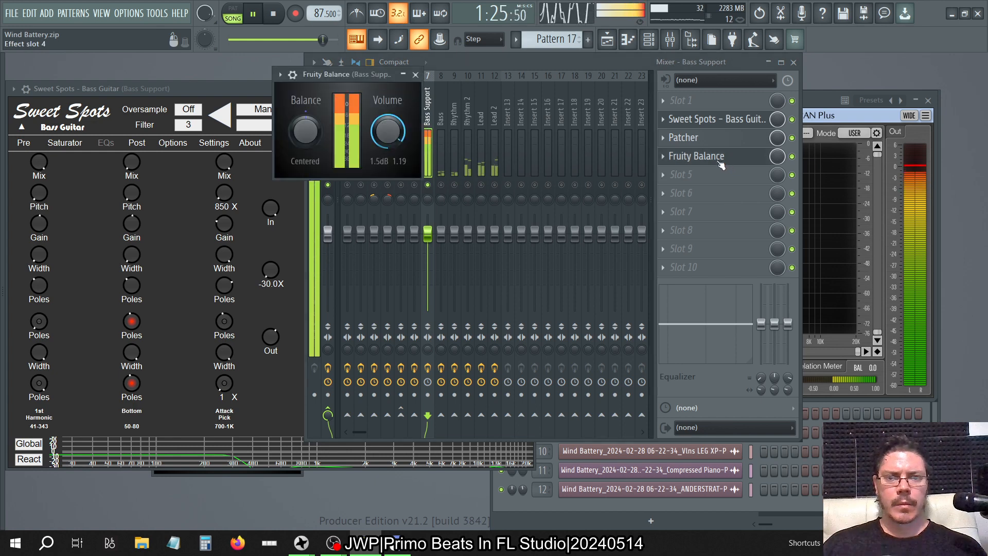
pyautogui.click(722, 157)
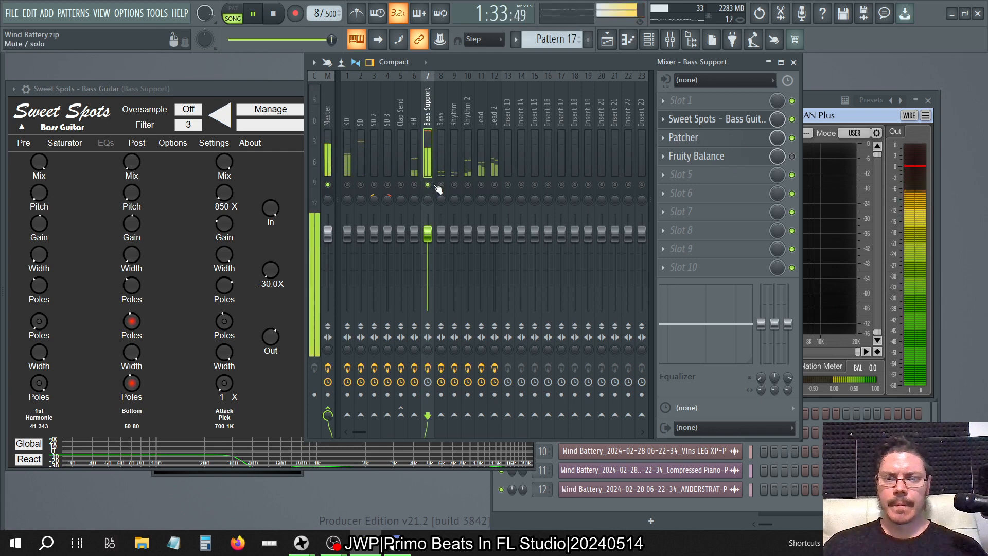
# Unsolo the Bass Support track and reposition the SPAN Plus window so the mixer tracks stay accessible
pyautogui.click(267, 92)
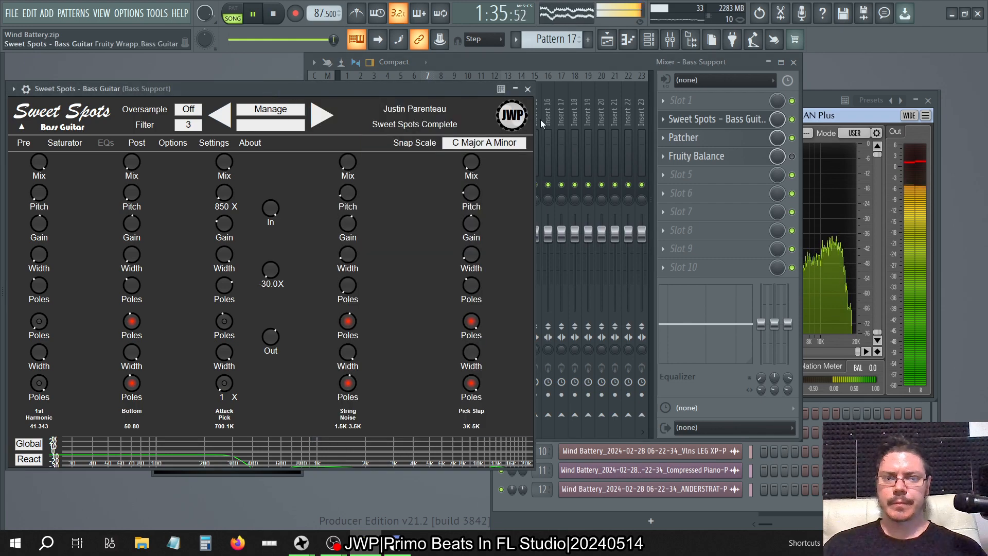
pyautogui.click(819, 101)
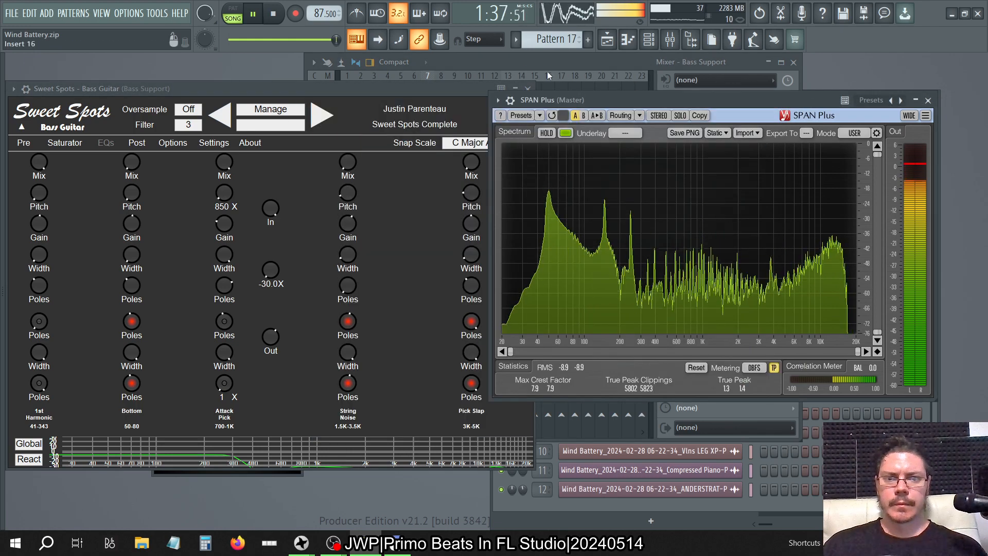
pyautogui.doubleClick(505, 62)
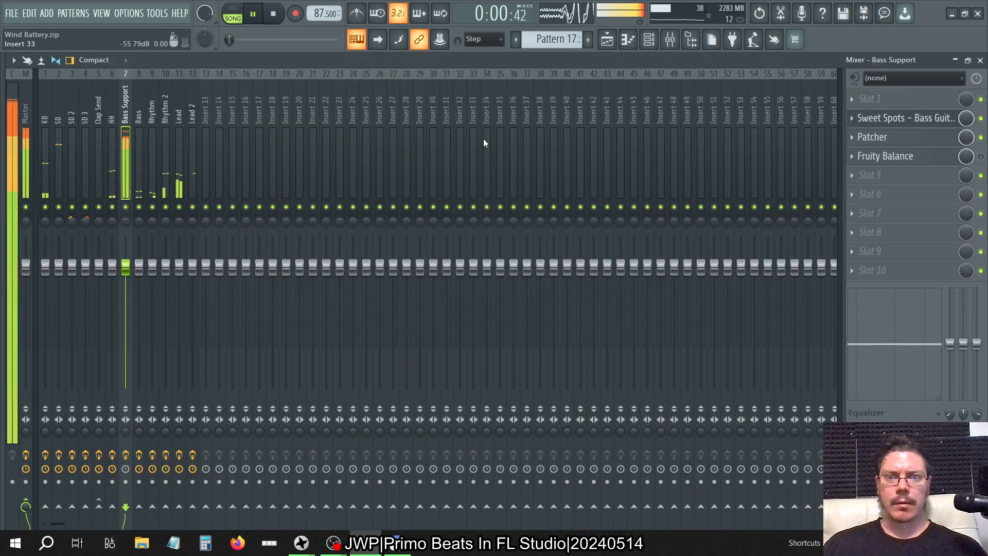
pyautogui.doubleClick(508, 62)
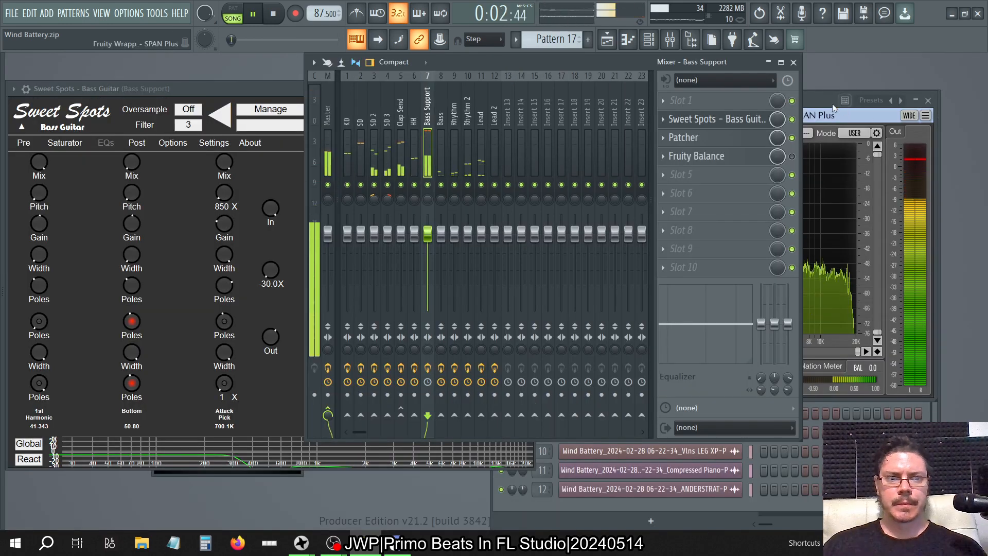
pyautogui.moveTo(832, 104); pyautogui.dragTo(874, 156)
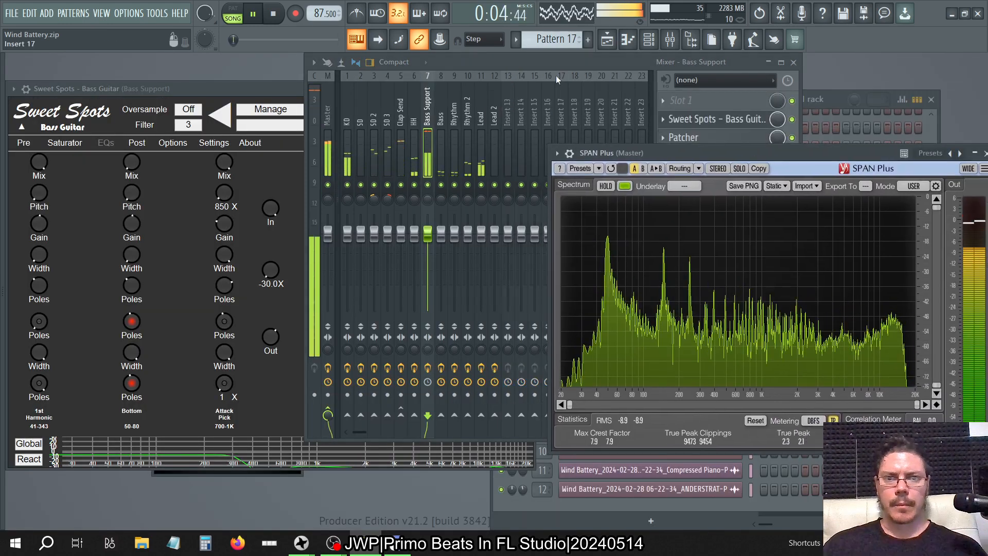
# Solo the Bass Support track and bypass Maximus, TEOTE and Fruity Compressor on the Master
pyautogui.click(496, 193)
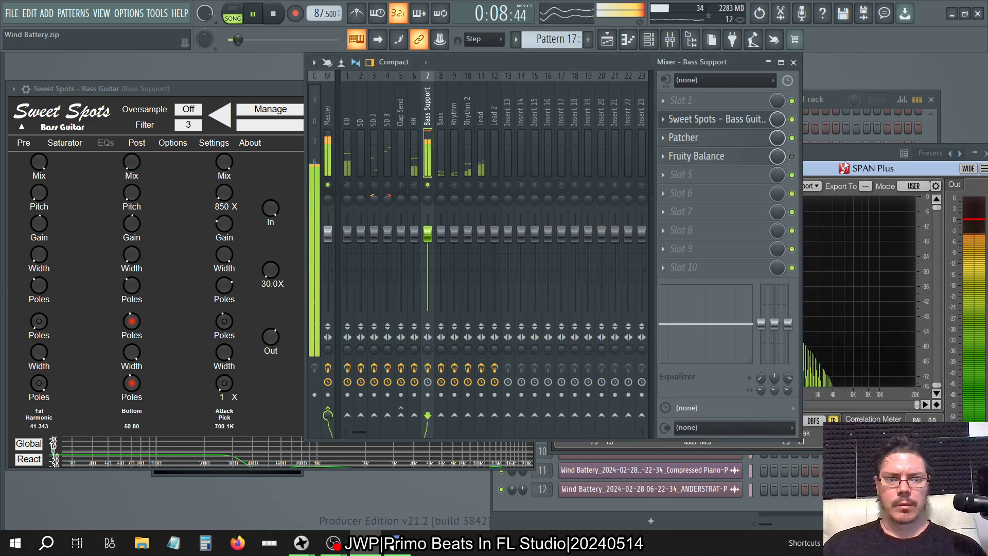
pyautogui.click(331, 103)
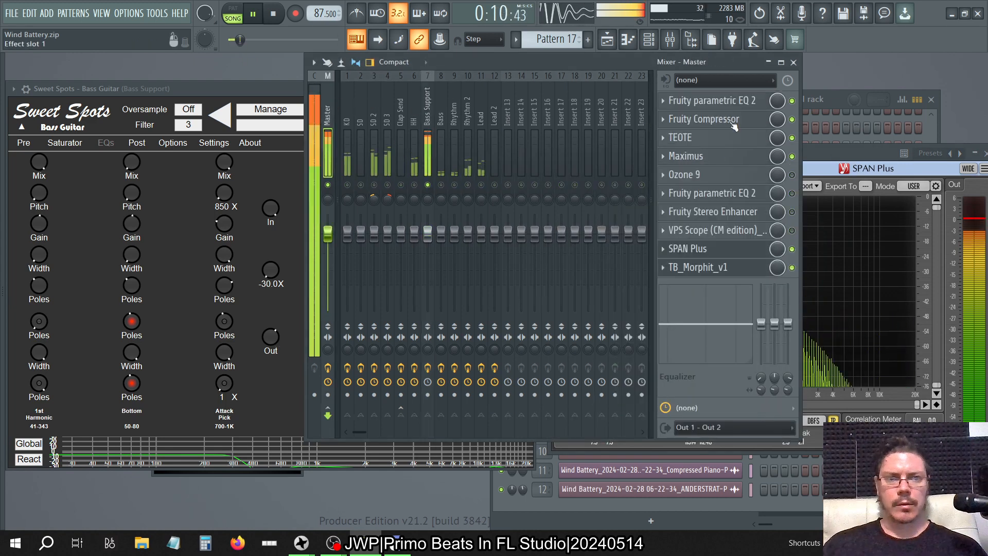
pyautogui.click(793, 156)
pyautogui.click(793, 138)
pyautogui.click(793, 119)
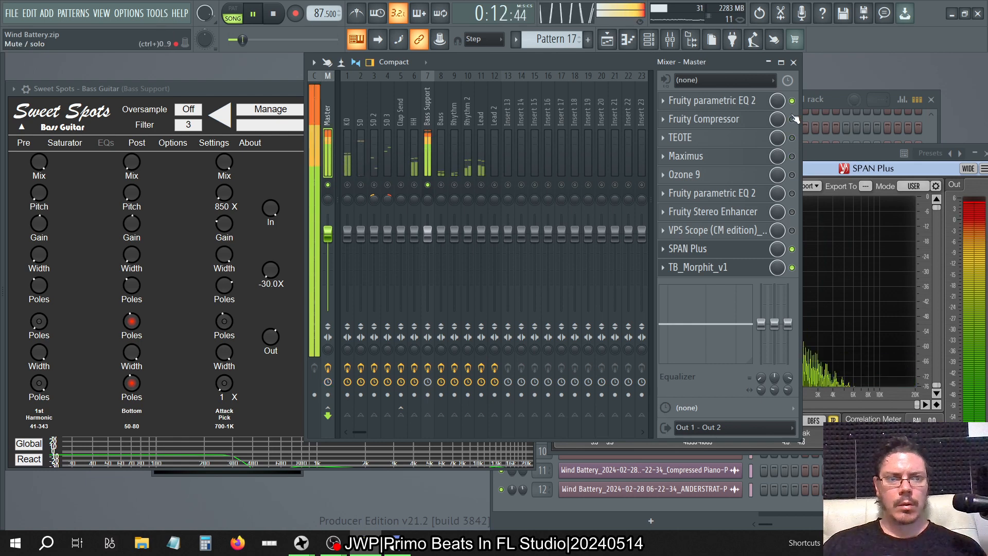
# Lower the Out level in Sweet Spots while checking the soloed bass in SPAN Plus
pyautogui.click(831, 150)
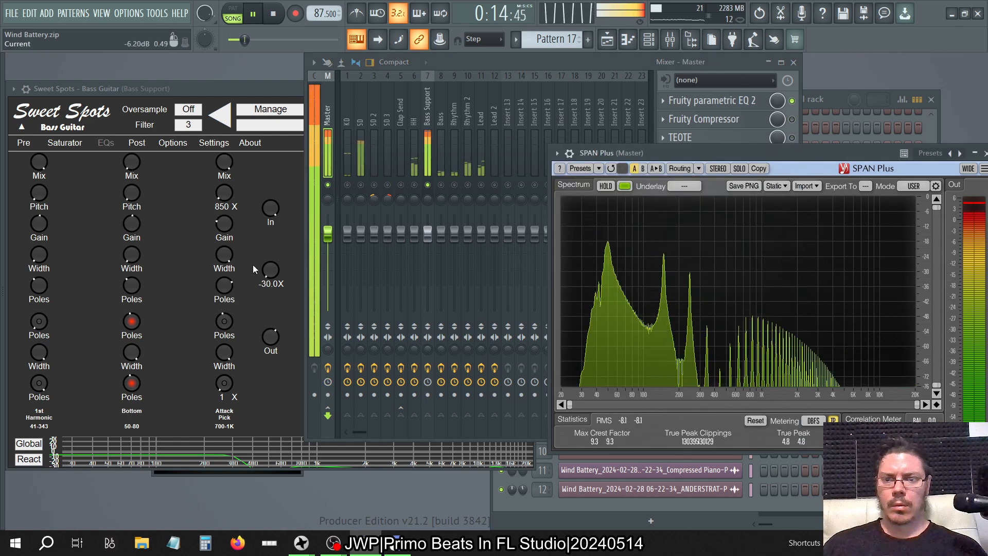
pyautogui.click(273, 335)
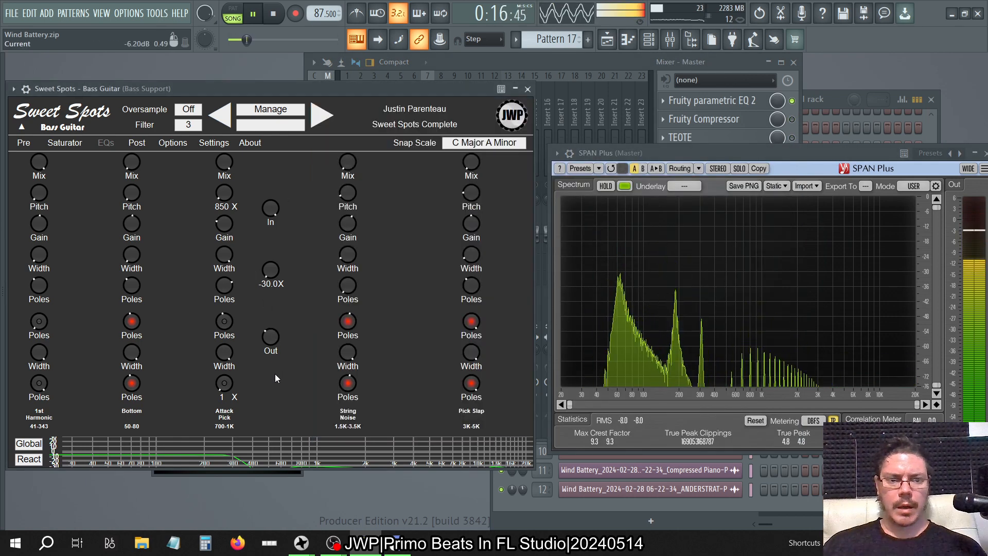
pyautogui.moveTo(275, 374); pyautogui.dragTo(277, 395)
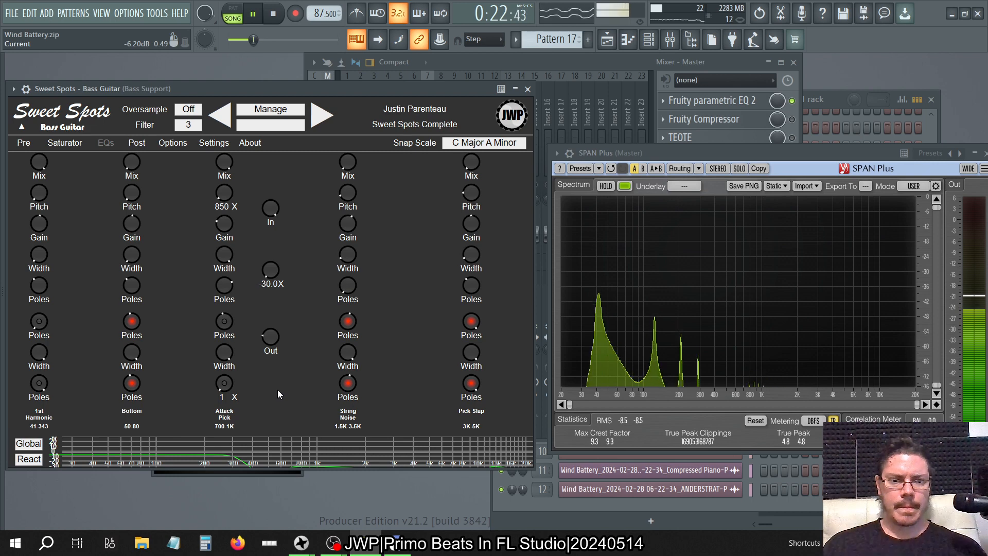
# Set the Out level in Sweet Spots to -13.5 while monitoring the soloed bass in SPAN Plus
pyautogui.moveTo(278, 390); pyautogui.dragTo(277, 374)
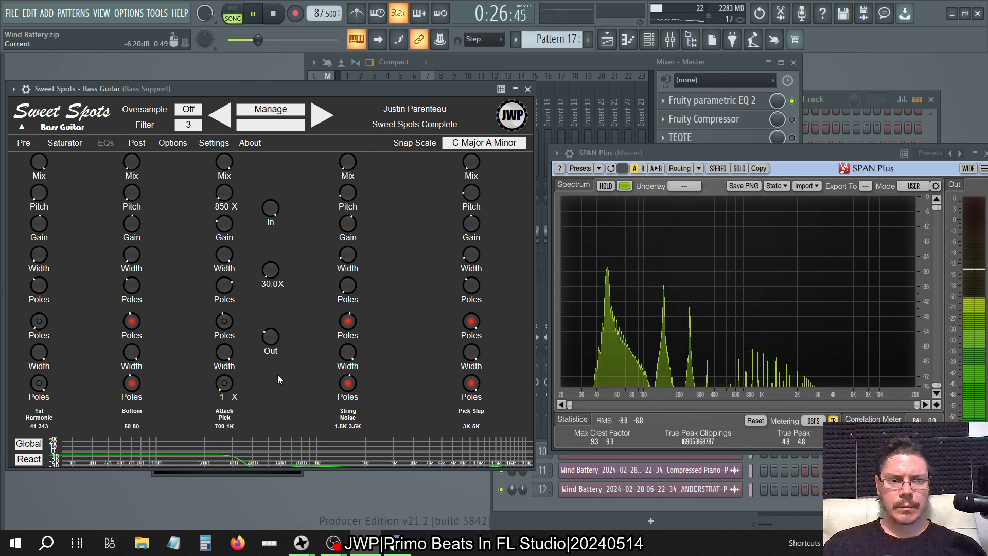
pyautogui.moveTo(277, 375); pyautogui.dragTo(277, 381)
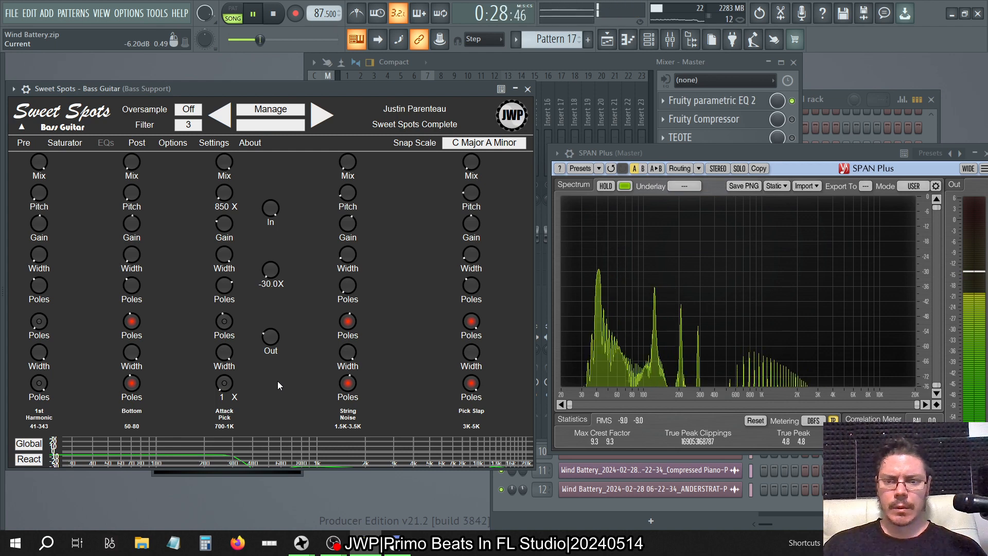
pyautogui.click(274, 351)
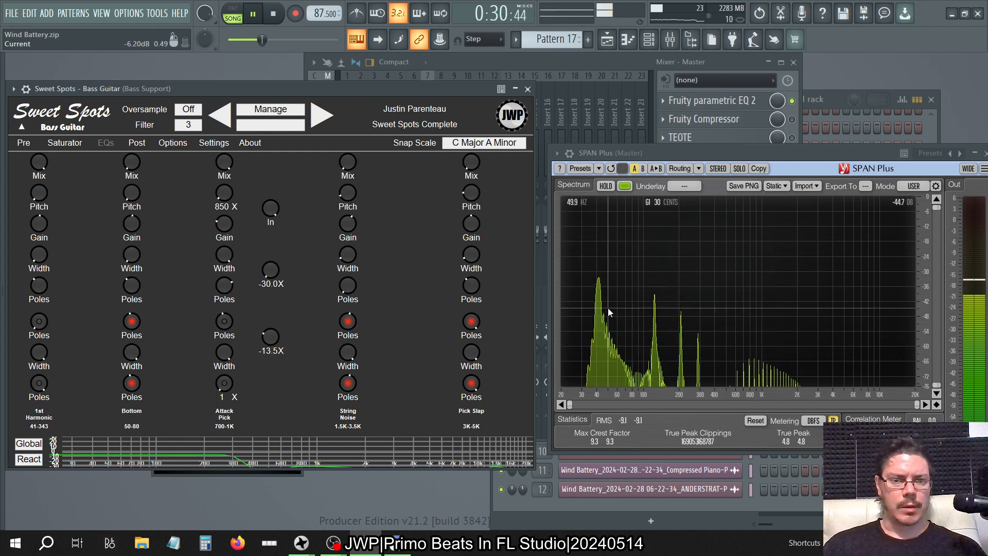
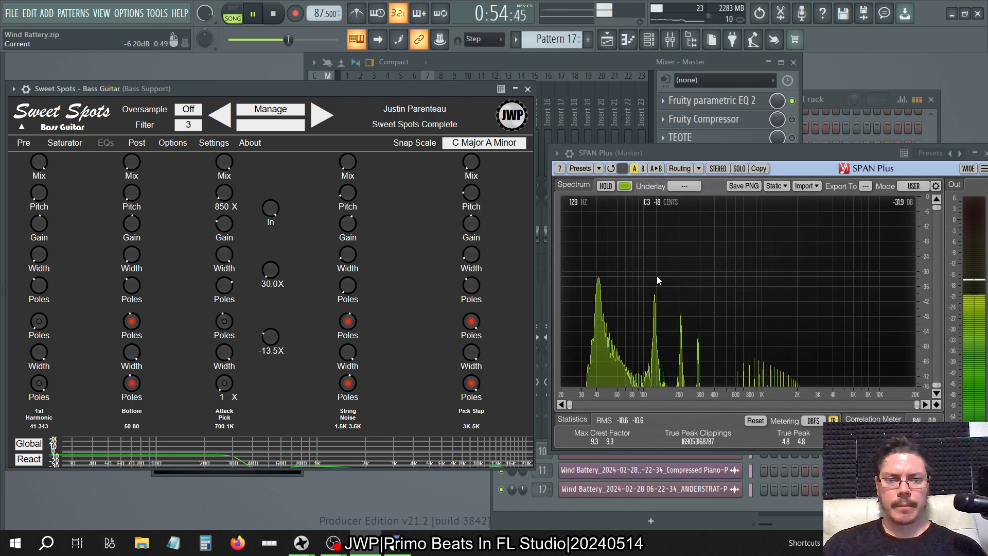
# Unsolo the Bass Support track, check the full mix in SPAN Plus, and bring the mixer forward again
pyautogui.click(530, 81)
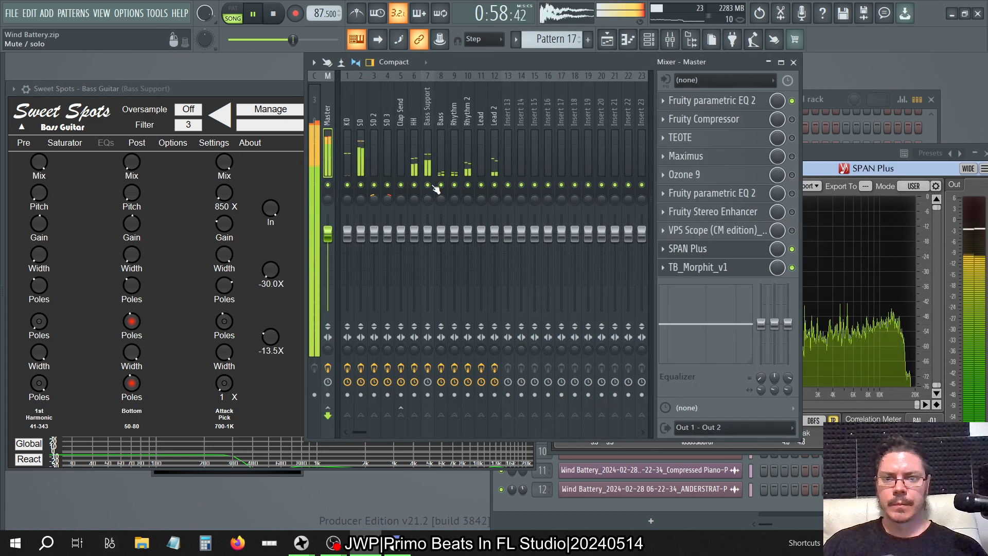
pyautogui.click(257, 88)
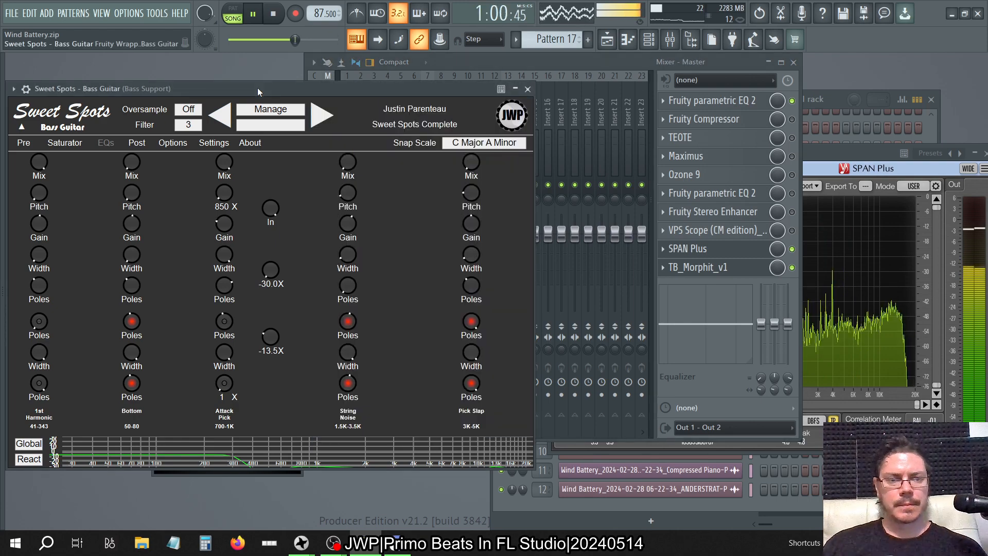
pyautogui.click(814, 157)
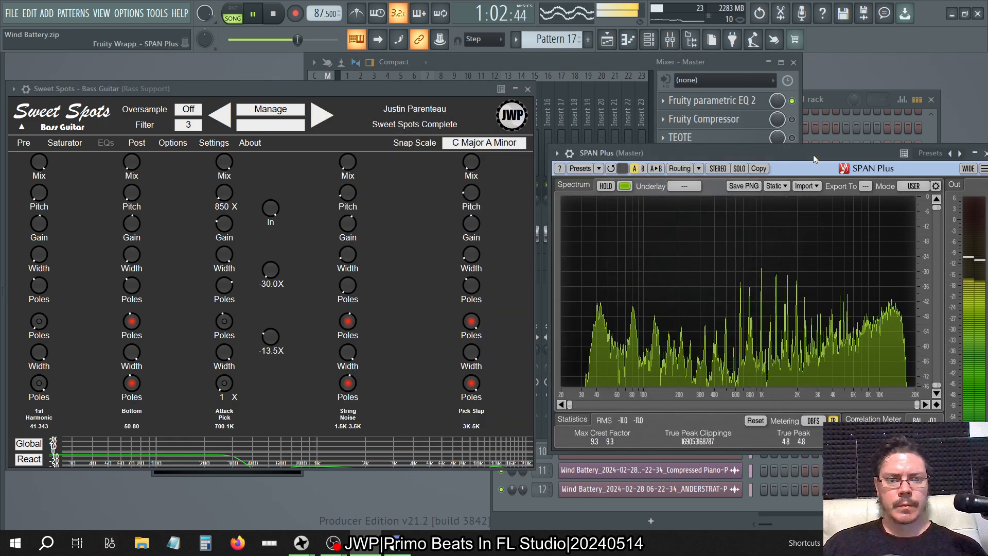
pyautogui.click(612, 63)
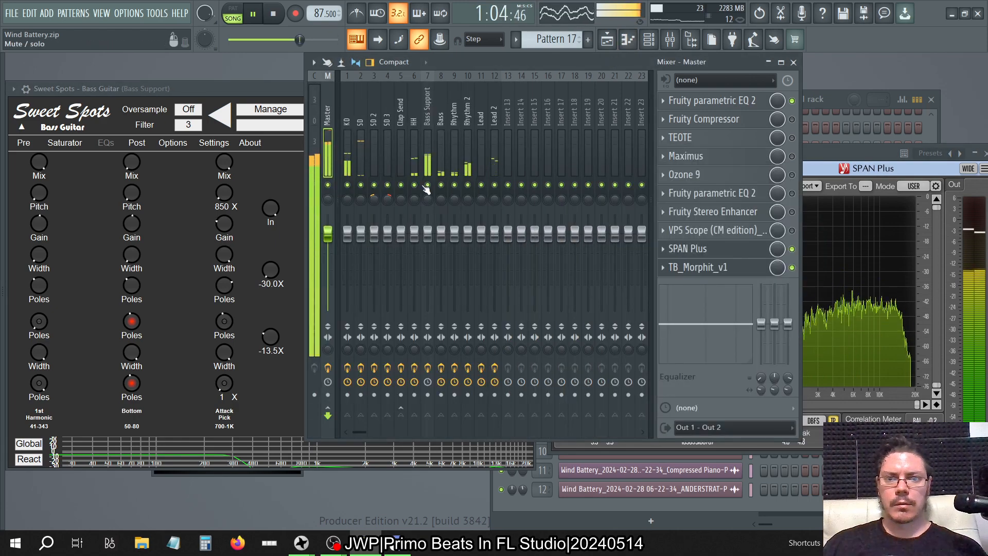
# Solo the Bass, Rhythm, Rhythm 2, Lead and Lead 2 tracks together and check their spectrum in SPAN Plus
pyautogui.click(441, 185)
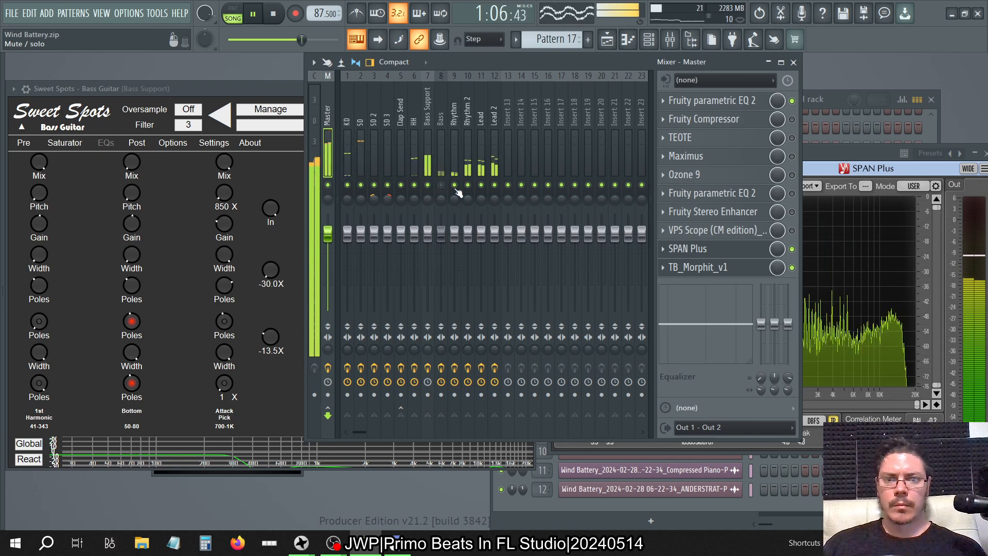
pyautogui.rightClick(441, 186)
pyautogui.click(454, 185)
pyautogui.click(468, 185)
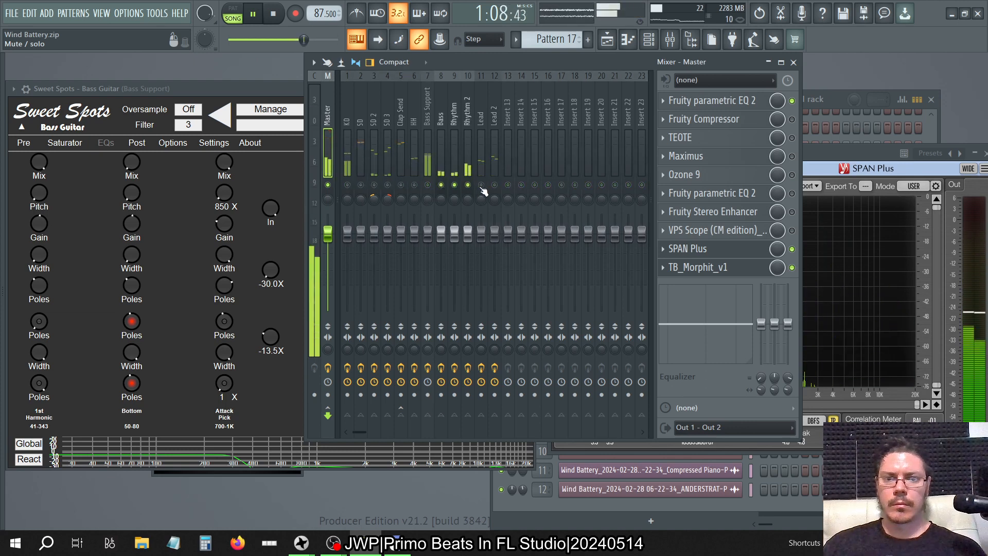
pyautogui.click(481, 185)
pyautogui.click(495, 185)
pyautogui.click(688, 249)
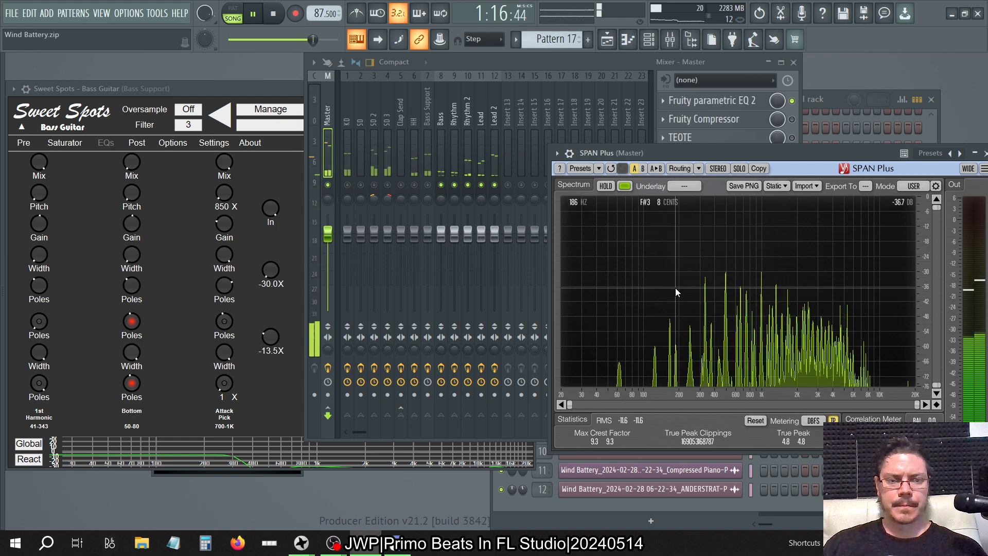
# Add the Bass Support track to the soloed group and close Sweet Spots to reach the Fruity Balance windows
pyautogui.click(432, 188)
pyautogui.click(290, 91)
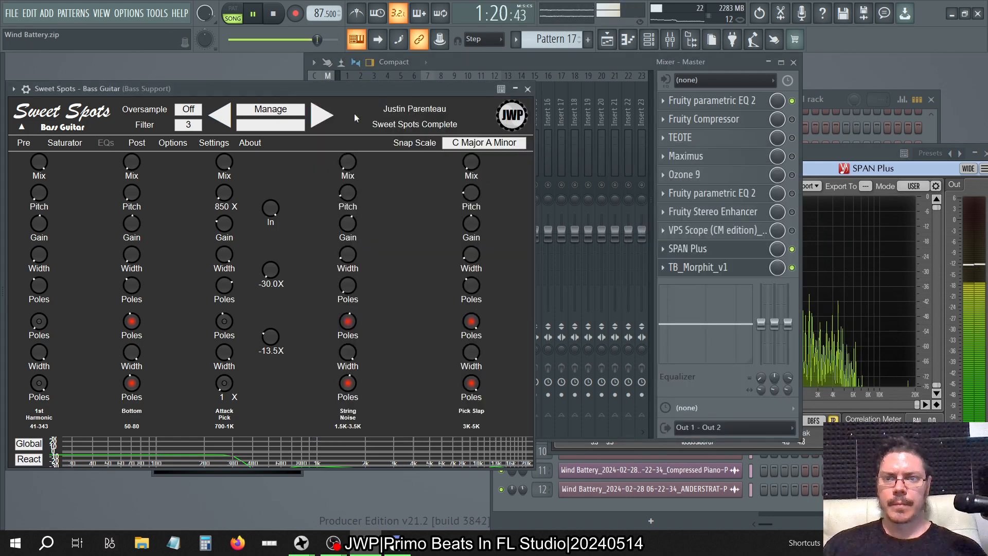
pyautogui.click(528, 89)
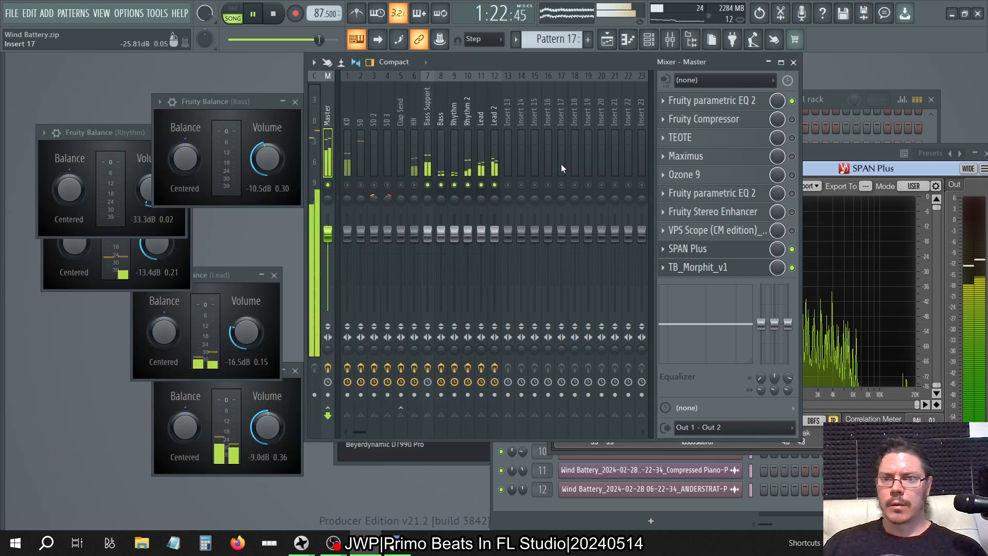
pyautogui.click(299, 411)
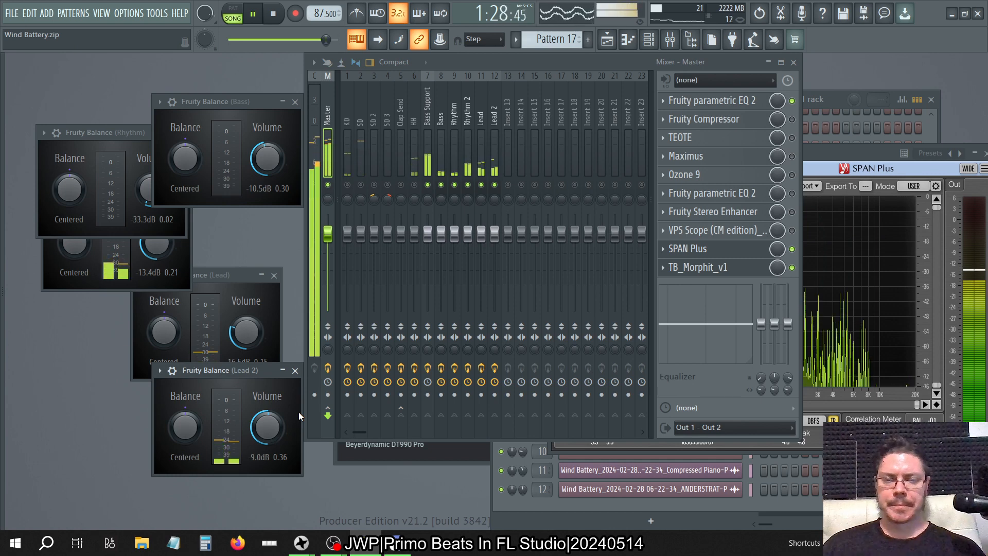
# Reopen Sweet Spots from the Bass Support track, solo that track, and bring SPAN Plus forward
pyautogui.click(428, 110)
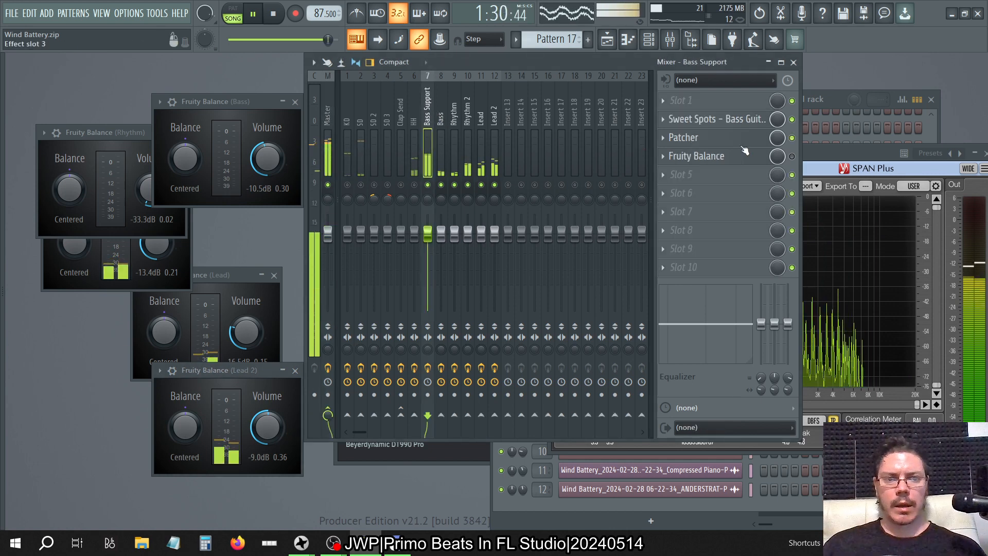
pyautogui.click(734, 123)
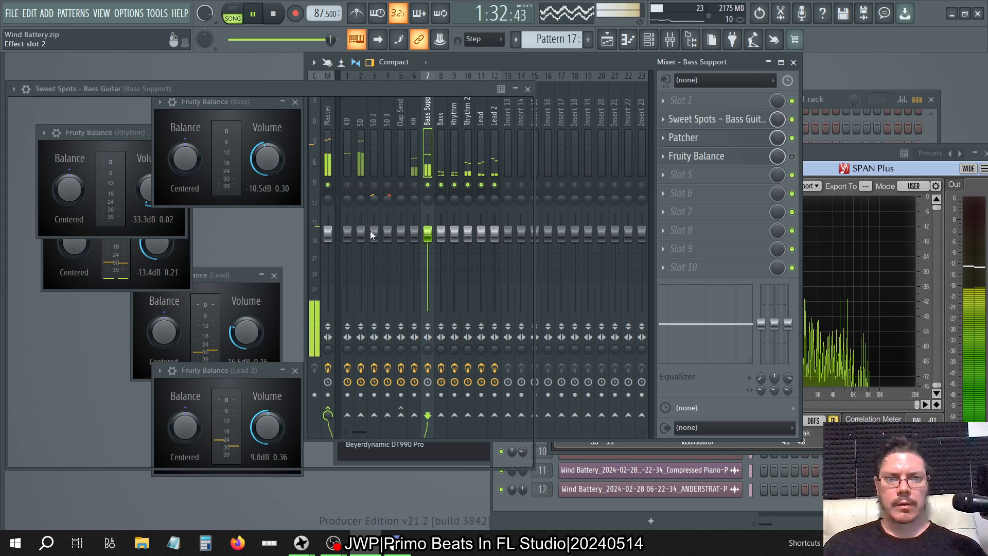
pyautogui.click(629, 60)
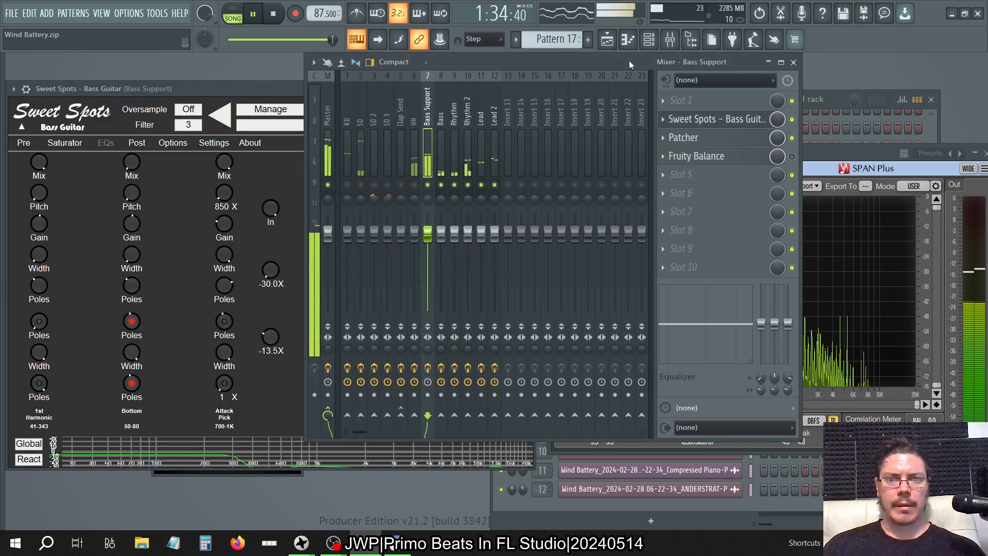
pyautogui.rightClick(428, 185)
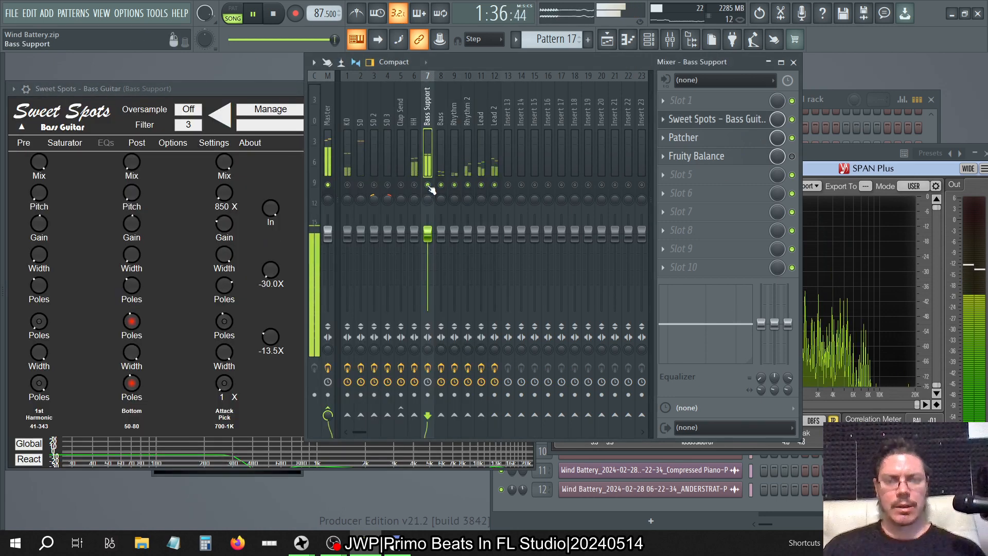
pyautogui.click(812, 155)
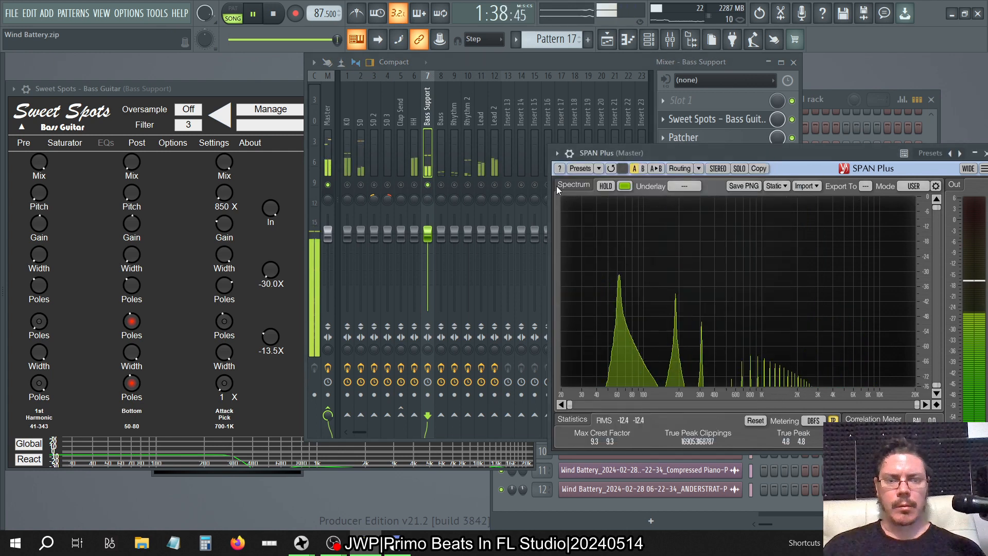
# Set the Attack Pick gain in Sweet Spots to 10.85, then unsolo the Bass Support track and close the mixer
pyautogui.click(224, 232)
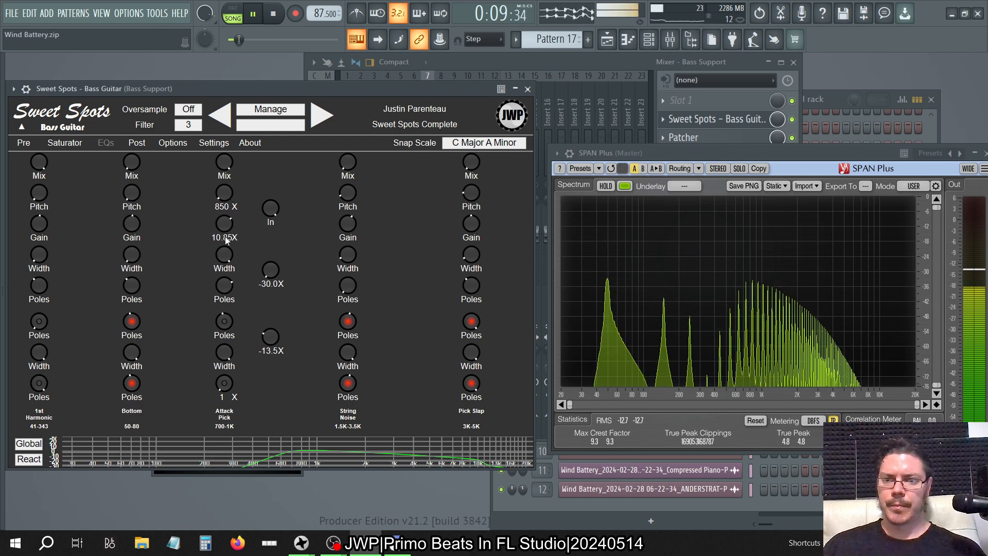
pyautogui.click(510, 67)
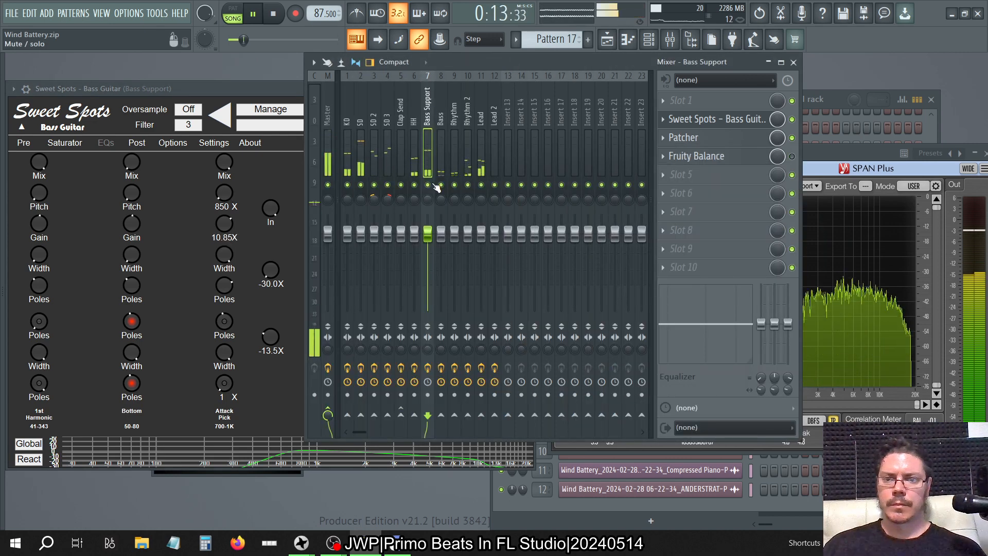
pyautogui.click(793, 62)
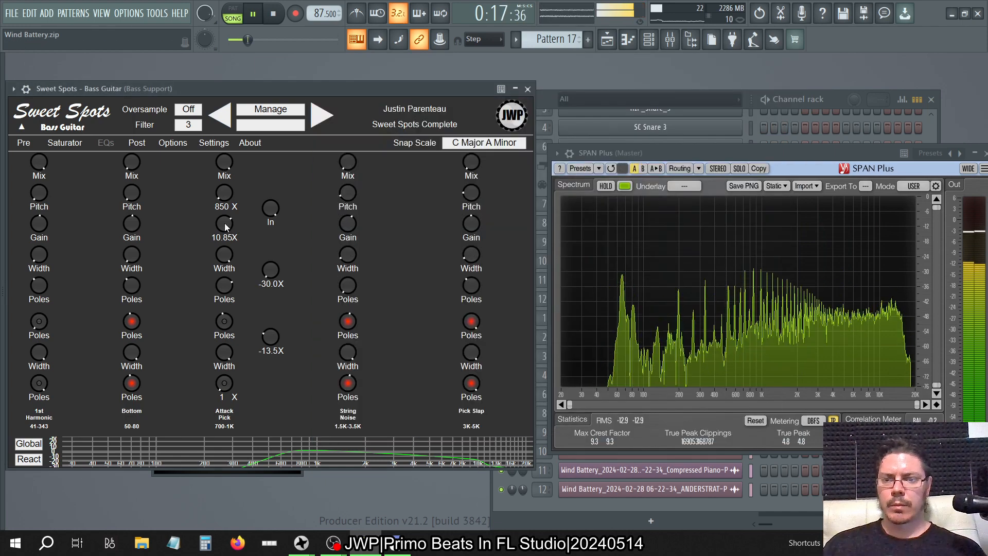
# Set the Attack Pick gain in Sweet Spots to -7.50 against the full mix and close the plugin window
pyautogui.moveTo(230, 252); pyautogui.dragTo(237, 285)
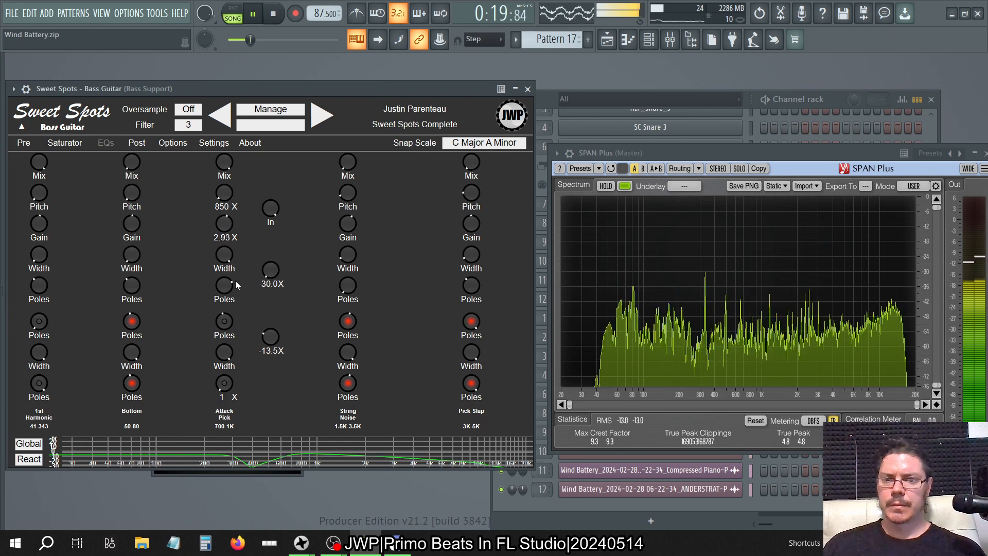
pyautogui.rightClick(223, 224)
pyautogui.click(273, 260)
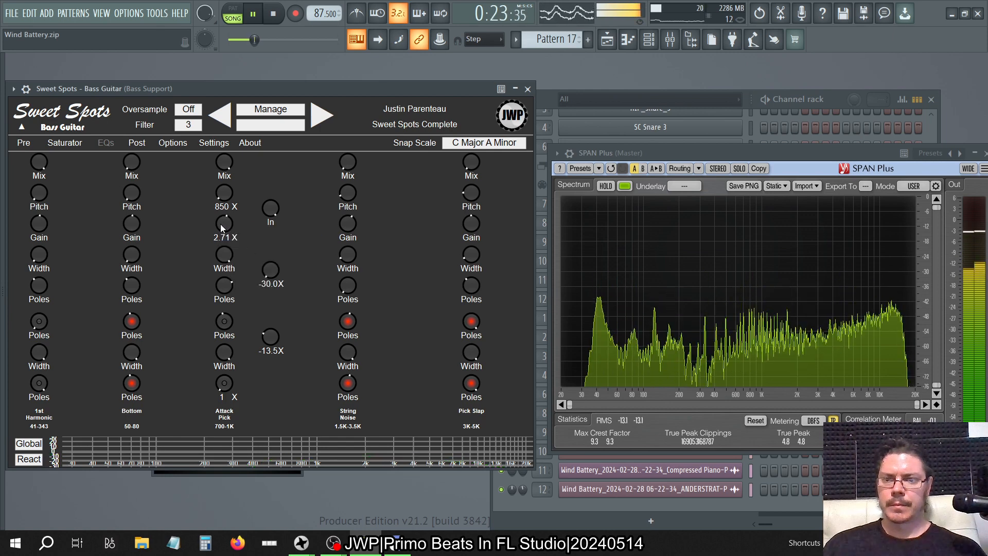
pyautogui.moveTo(222, 228); pyautogui.dragTo(236, 300)
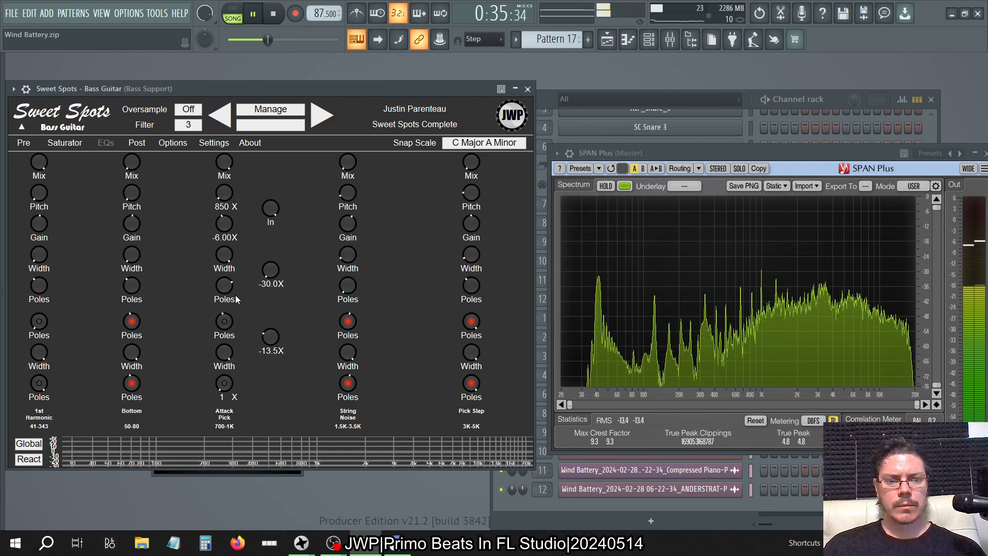
pyautogui.moveTo(225, 227); pyautogui.dragTo(224, 230)
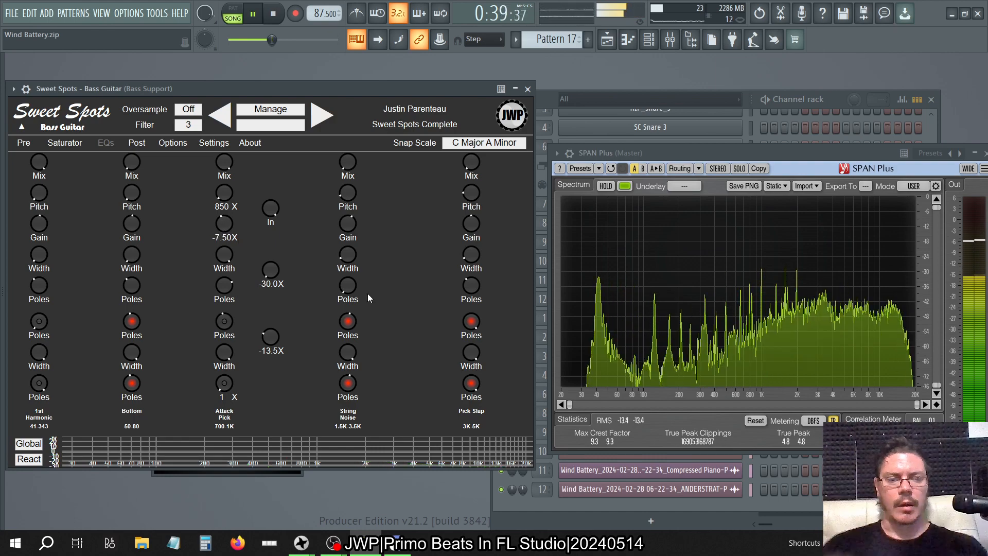
pyautogui.hotkey('alt', 'Tab')
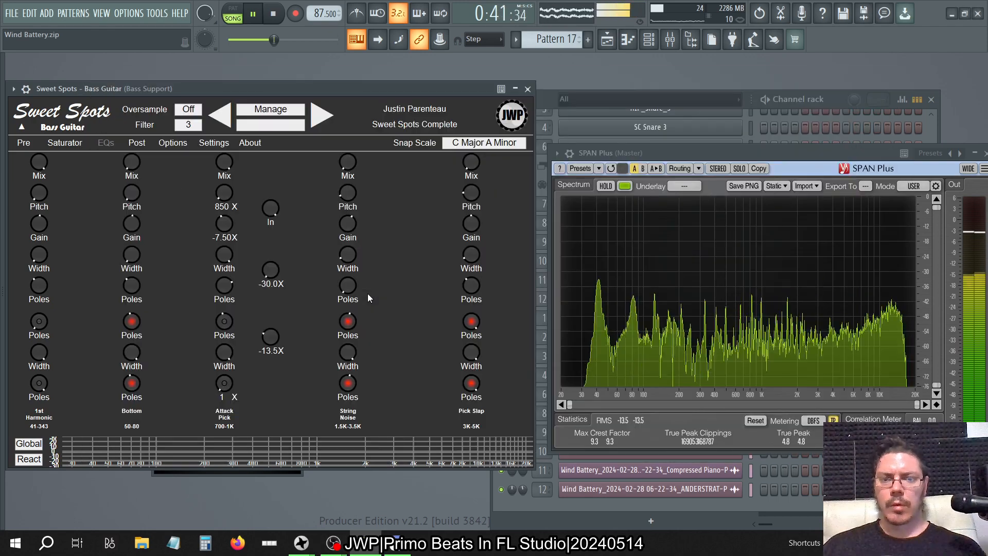
pyautogui.click(528, 89)
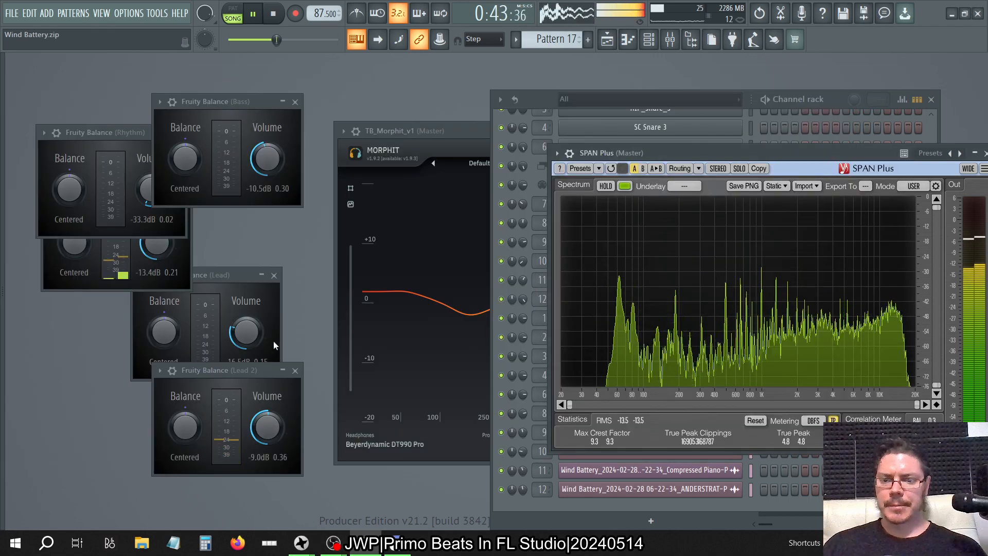
# Lower the Fruity Balance volume to -10.5 dB on Lead 2 and -18.6 dB on Lead
pyautogui.moveTo(267, 423); pyautogui.dragTo(267, 427)
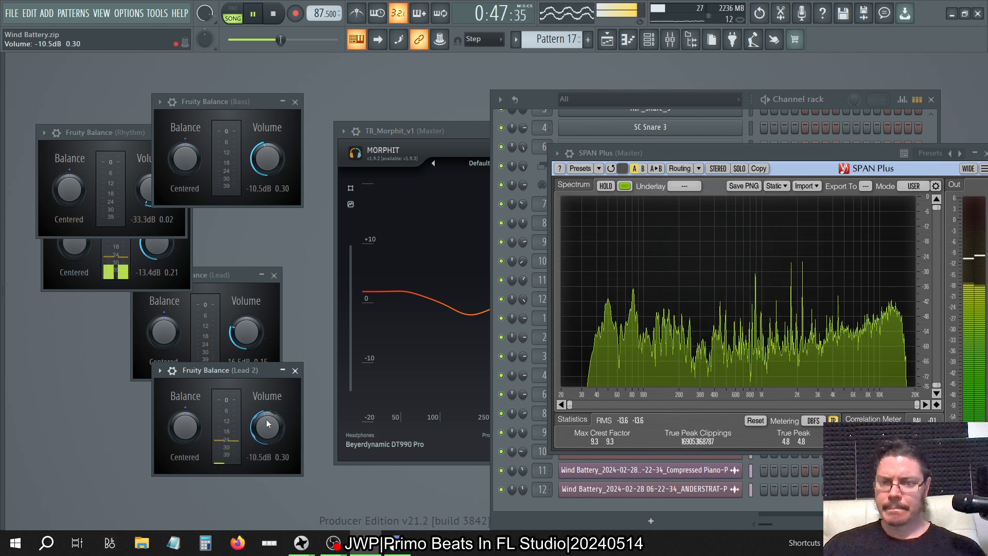
pyautogui.click(228, 277)
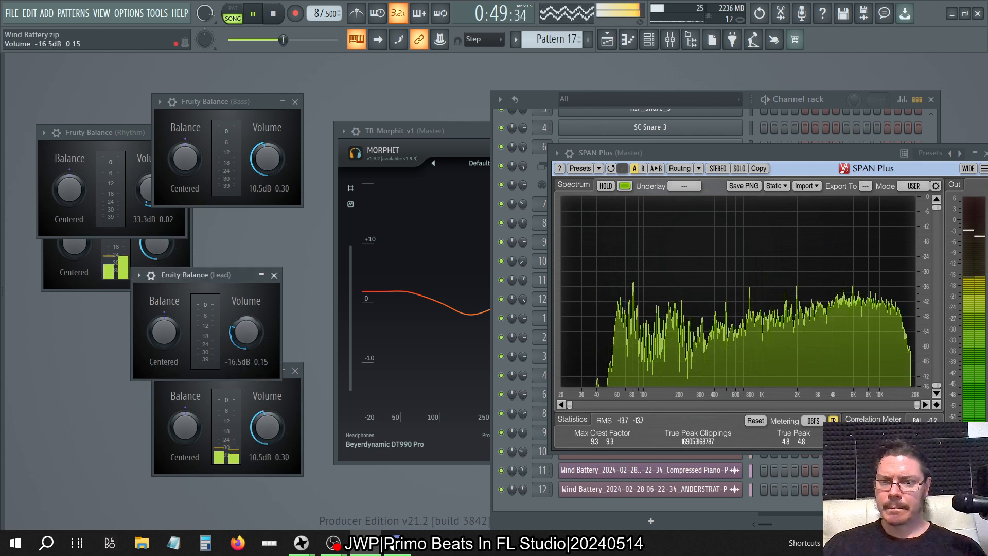
pyautogui.moveTo(246, 332); pyautogui.dragTo(246, 333)
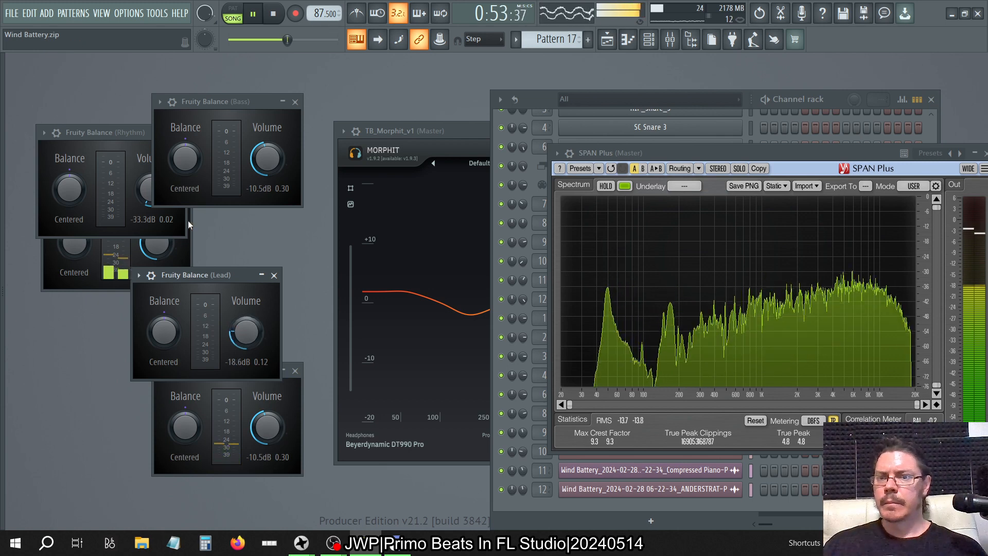
# Lower the Fruity Balance volume to -15.0 dB on Rhythm 2, -34.7 dB on Rhythm, -12.0 dB on Bass and -19.4 dB on Lead
pyautogui.click(174, 252)
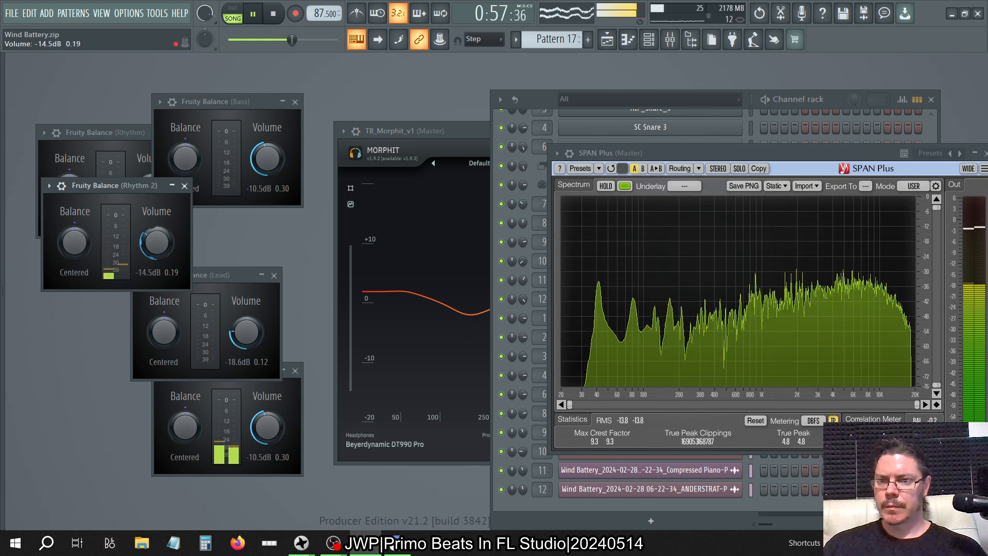
pyautogui.click(132, 132)
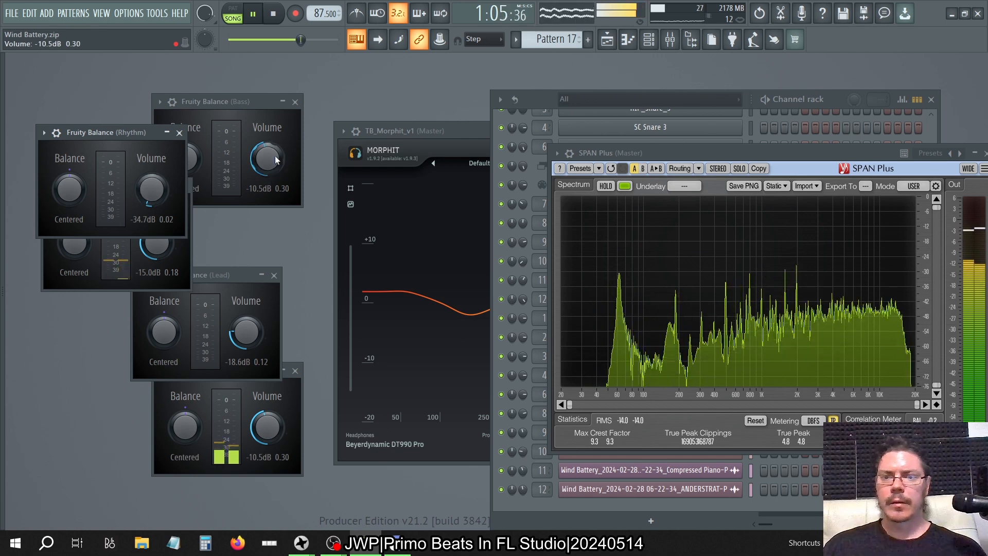
pyautogui.moveTo(275, 156); pyautogui.dragTo(275, 158)
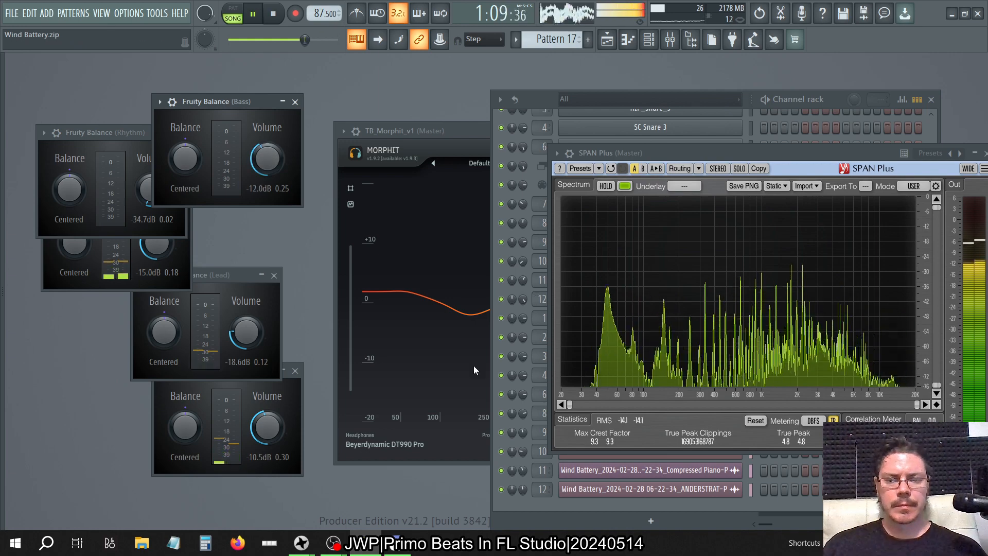
pyautogui.click(246, 332)
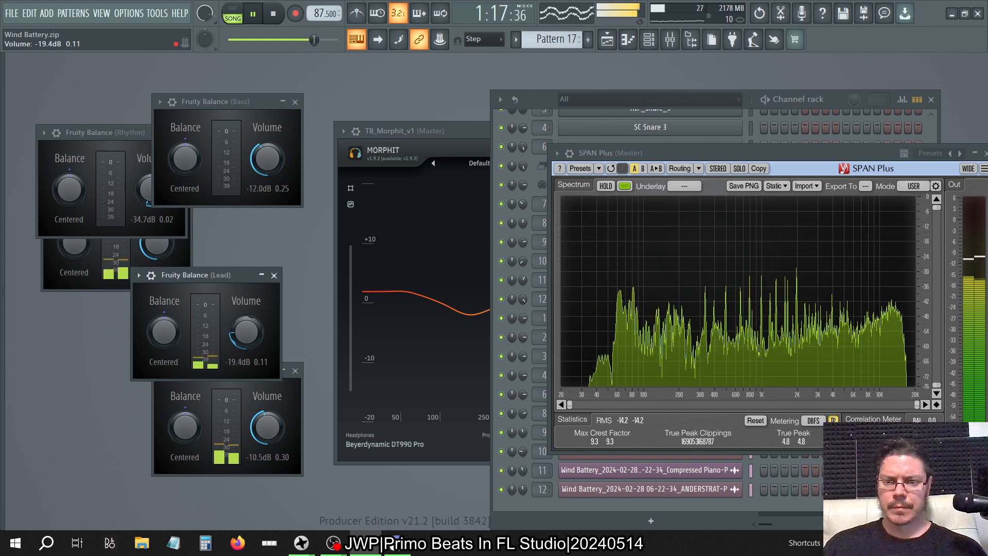
# Lower the Fruity Balance volume on Lead 2 to -12.0 dB and bypass TB_Morphit_v1 on the Master track
pyautogui.moveTo(280, 407); pyautogui.dragTo(281, 409)
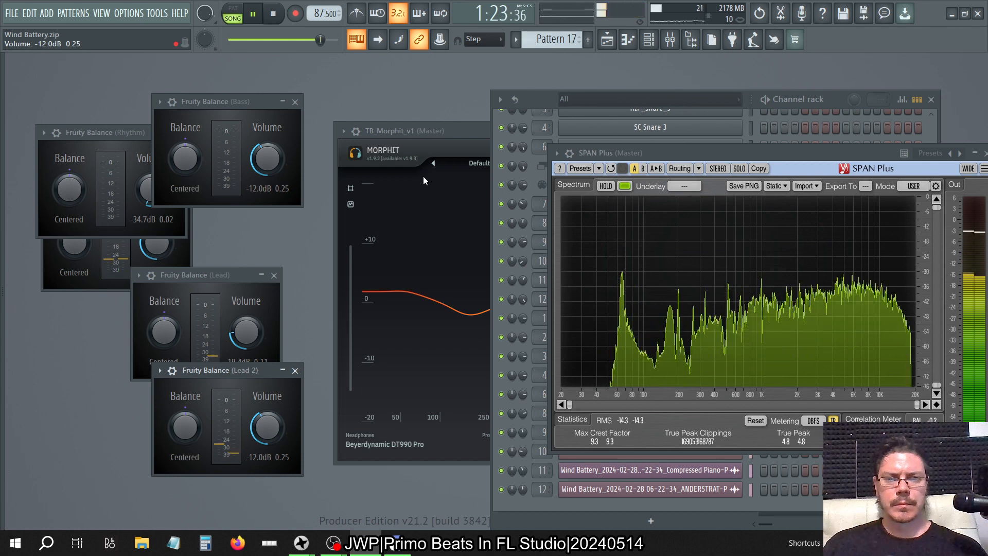
pyautogui.click(423, 176)
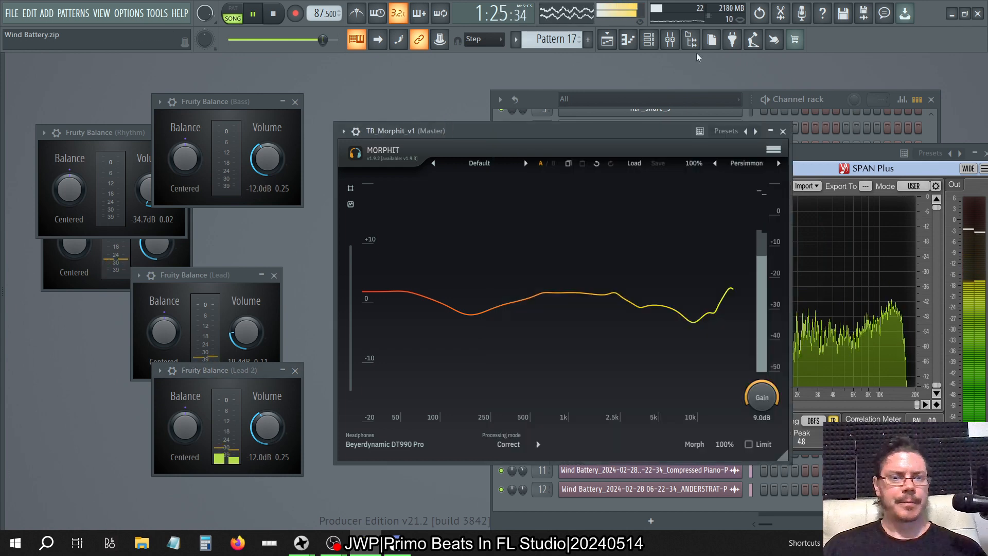
pyautogui.click(669, 46)
pyautogui.click(330, 111)
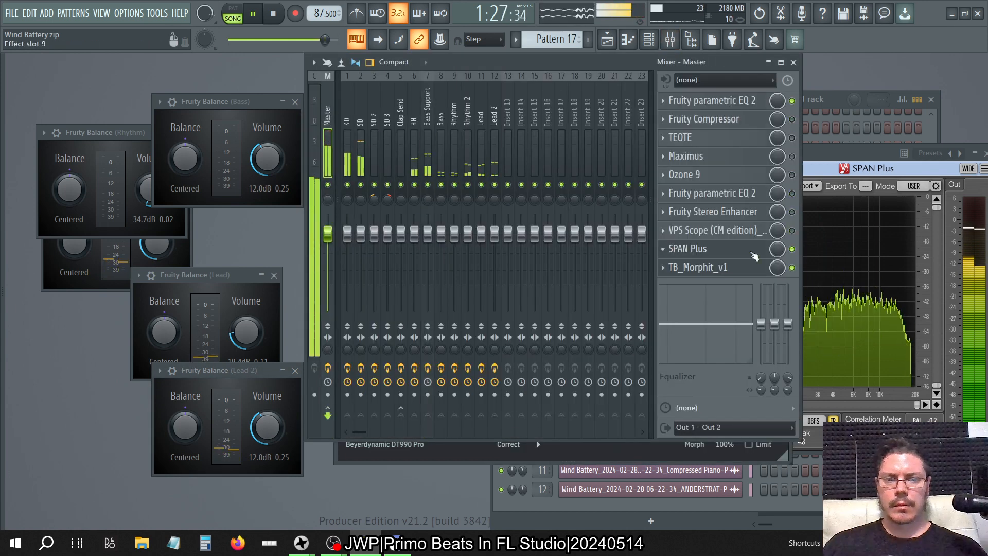
pyautogui.click(830, 154)
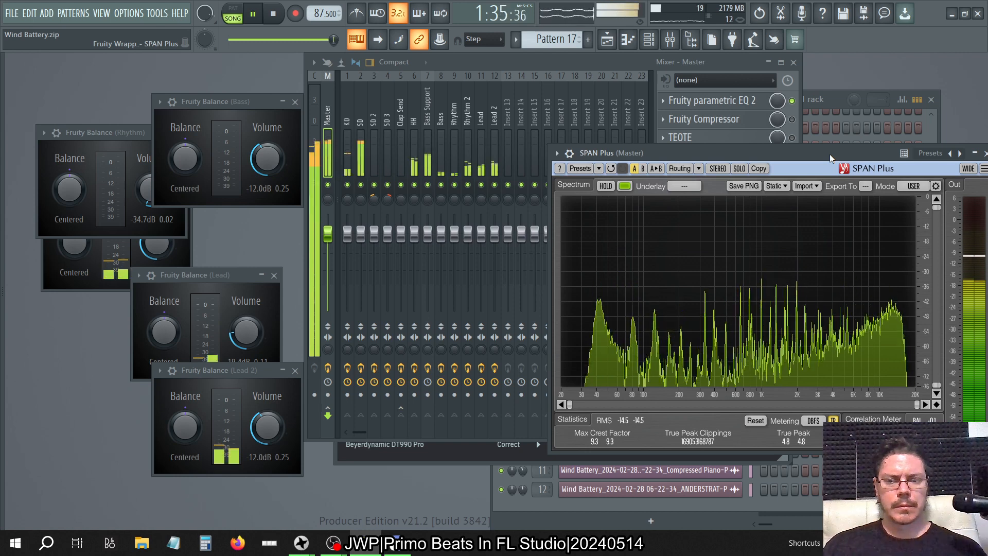
# Enable Maximus and TEOTE in the Master track's effect chain and bring SPAN Plus back into view
pyautogui.click(716, 64)
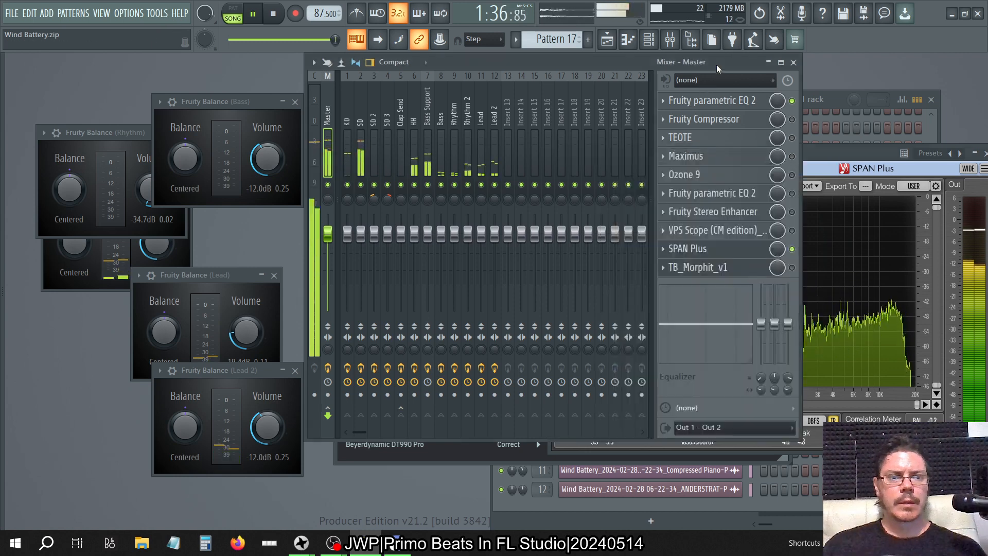
pyautogui.click(792, 155)
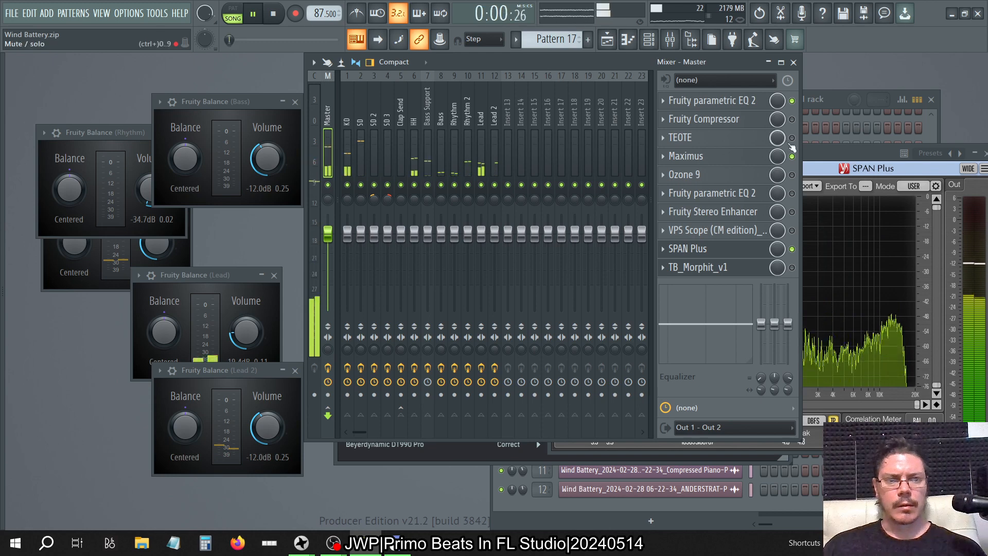
pyautogui.click(792, 137)
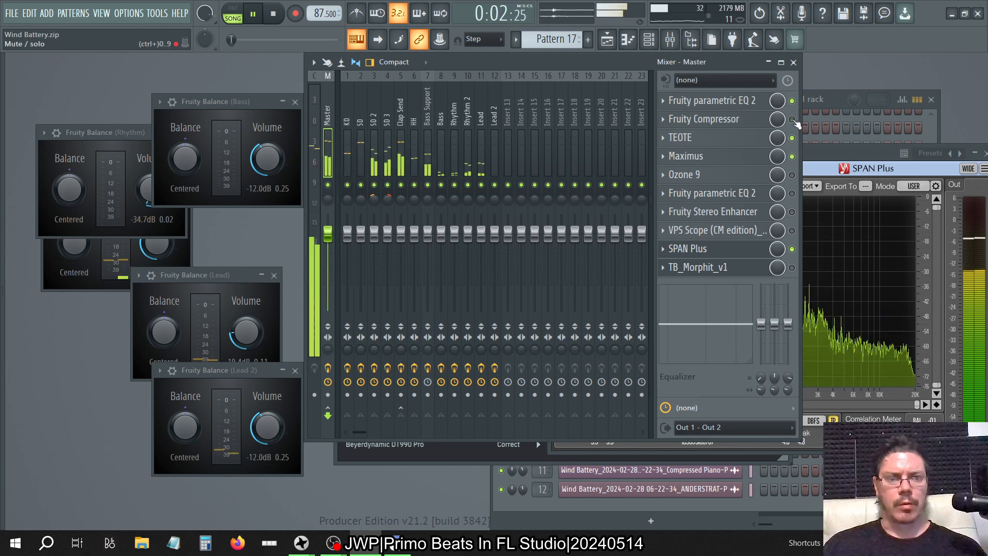
pyautogui.click(836, 154)
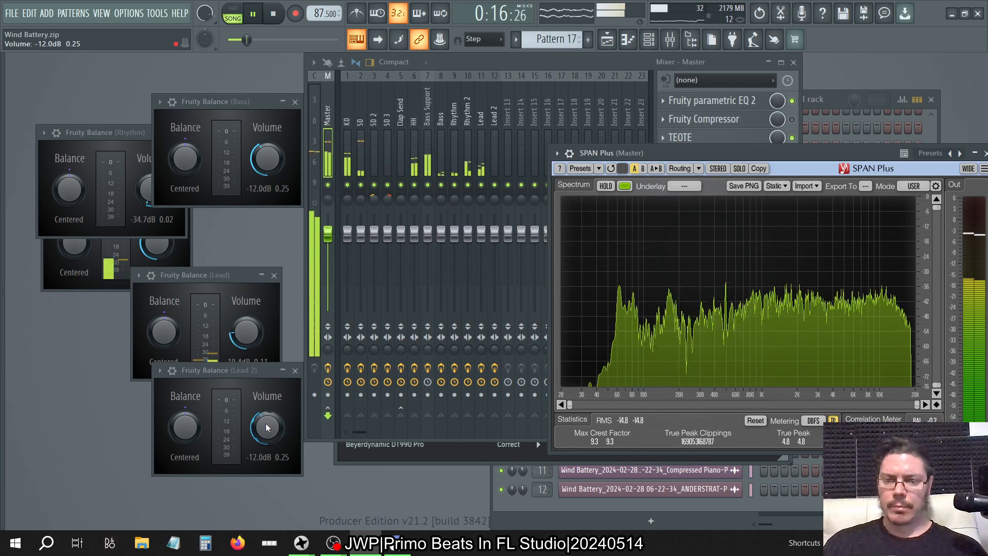
# Rebalance the two lead tracks during playback, setting the Fruity Balance volume to -12.0 dB on Lead 2 and -10.5 dB on Lead
pyautogui.moveTo(266, 423); pyautogui.dragTo(266, 414)
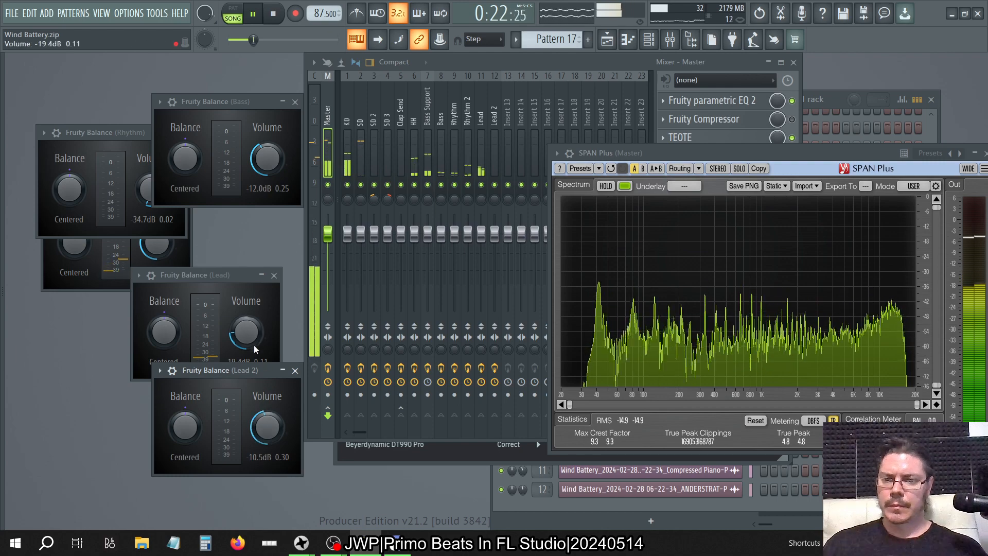
pyautogui.moveTo(254, 348); pyautogui.dragTo(254, 336)
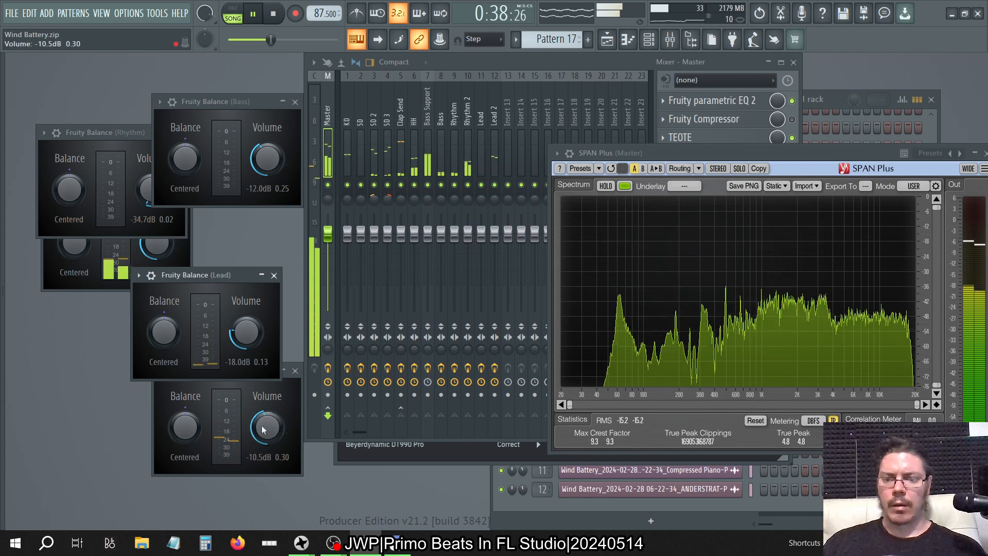
pyautogui.moveTo(267, 433); pyautogui.dragTo(268, 441)
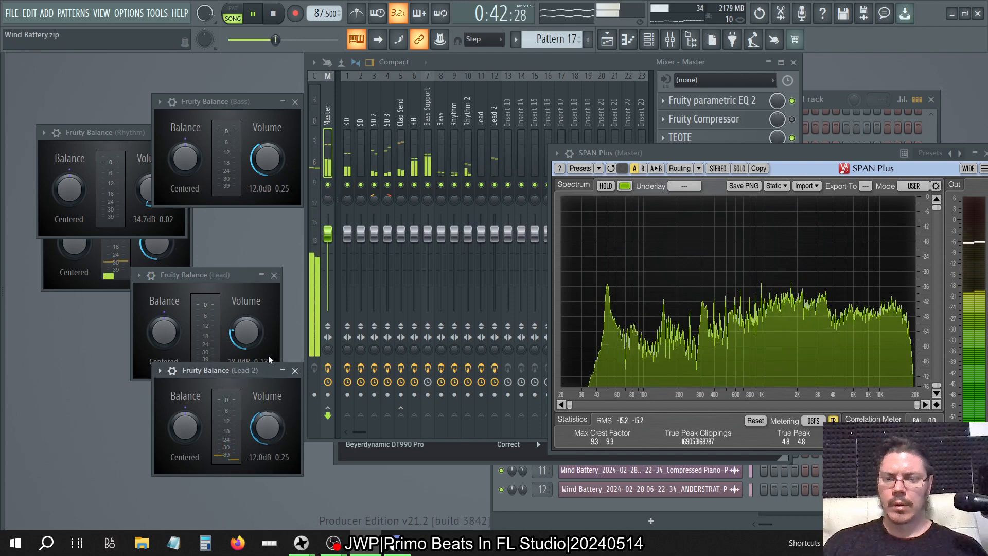
pyautogui.moveTo(247, 334); pyautogui.dragTo(246, 328)
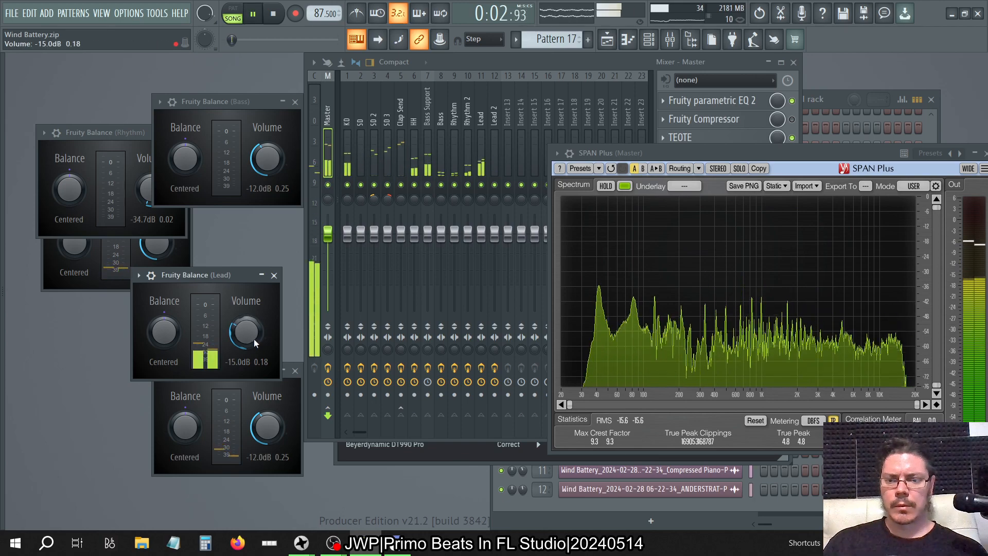
pyautogui.moveTo(251, 338); pyautogui.dragTo(253, 335)
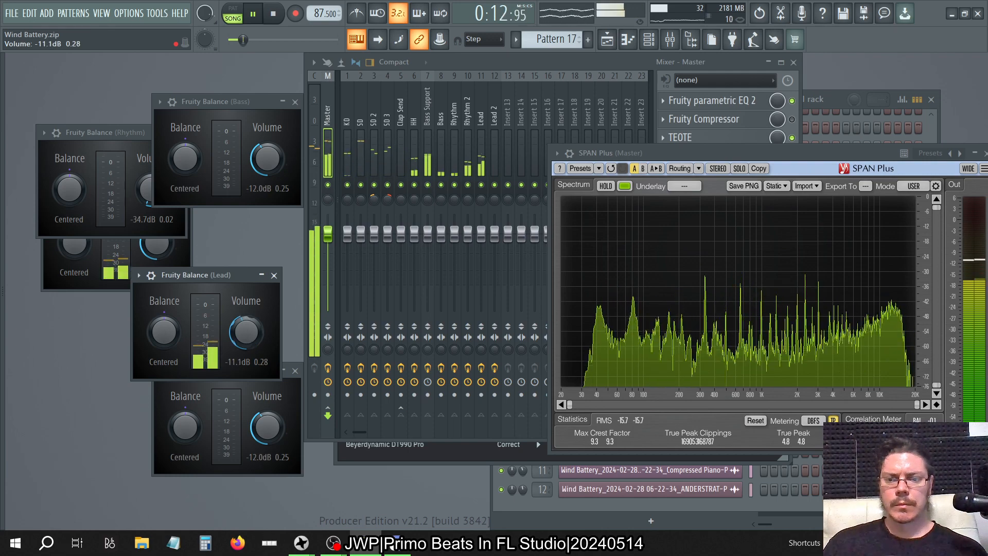
pyautogui.moveTo(251, 338); pyautogui.dragTo(251, 336)
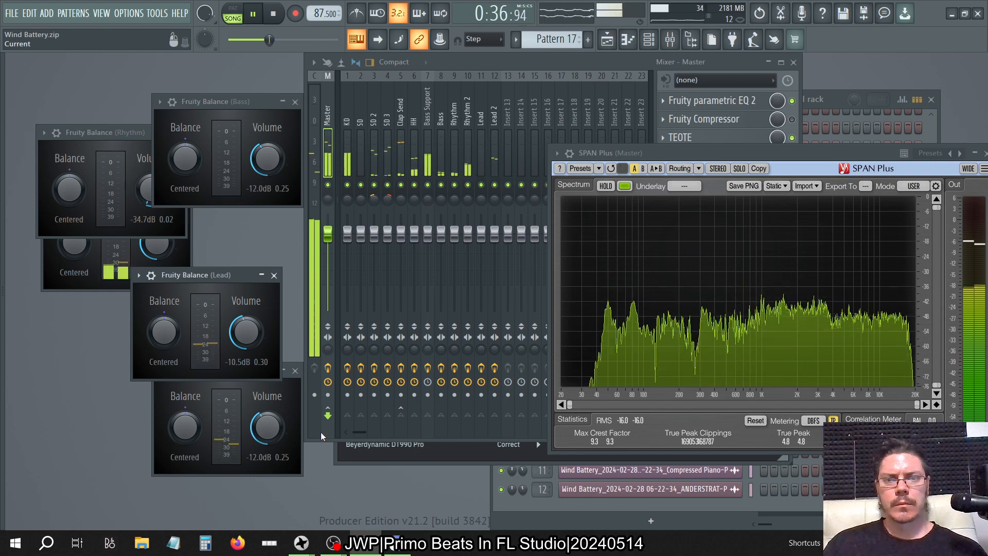
# Open the Playlist
pyautogui.press('F5')
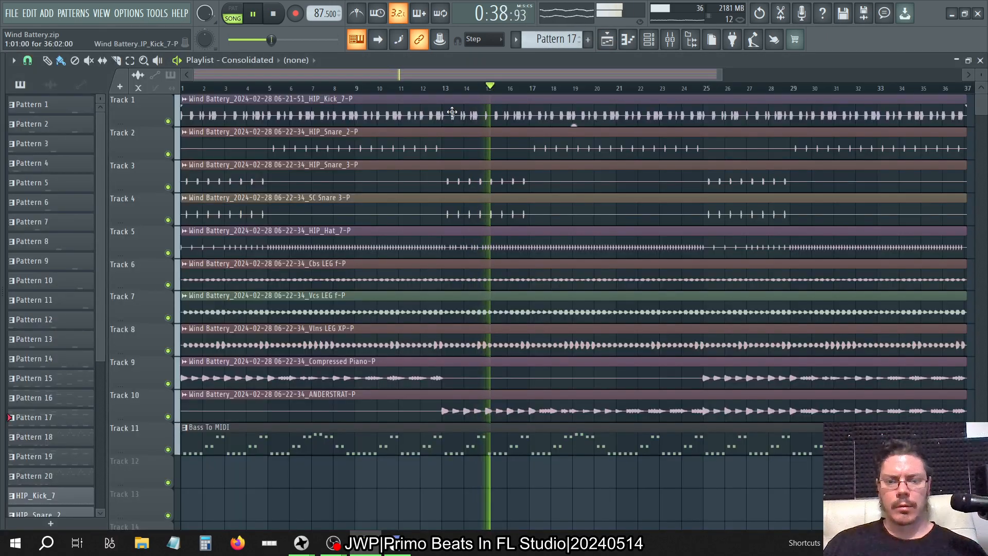
# Play the song from around bar 11, set the Lead 2 Fruity Balance volume to -13.5 dB, and stop playback
pyautogui.moveTo(403, 87); pyautogui.dragTo(472, 107)
pyautogui.click(976, 66)
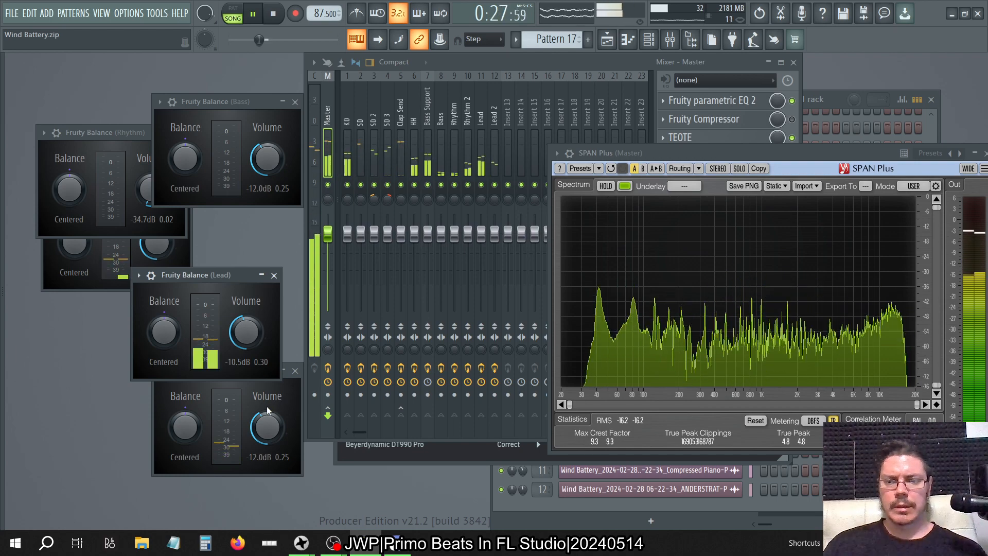
pyautogui.click(267, 427)
pyautogui.moveTo(268, 427); pyautogui.dragTo(268, 431)
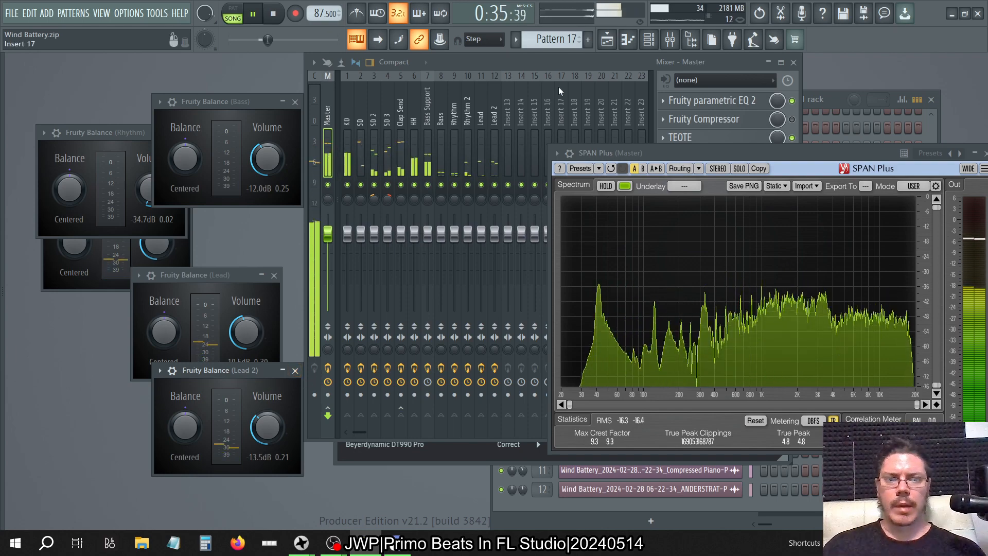
pyautogui.press('space')
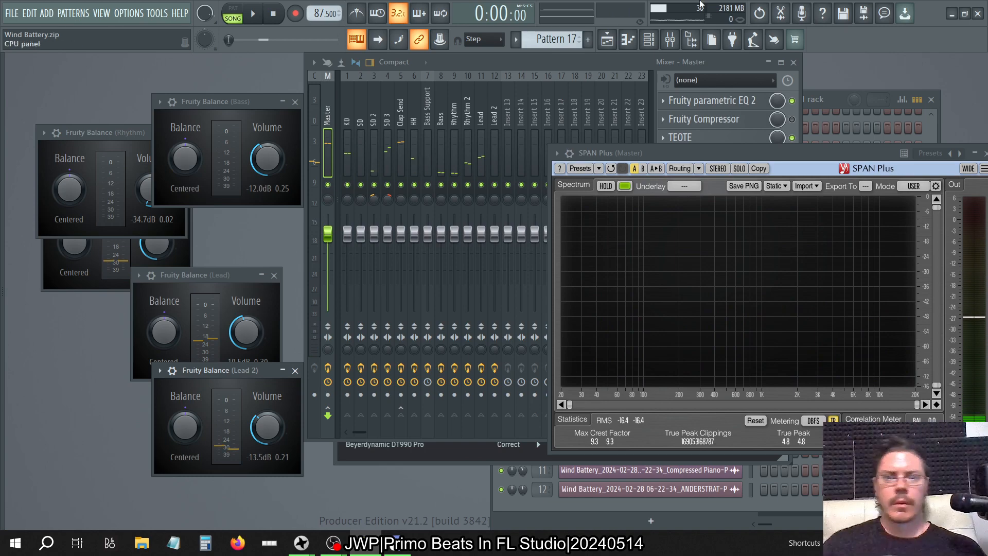
# Review the playlist arrangement and close it, along with the Master's SPAN Plus window
pyautogui.click(607, 39)
pyautogui.rightClick(595, 88)
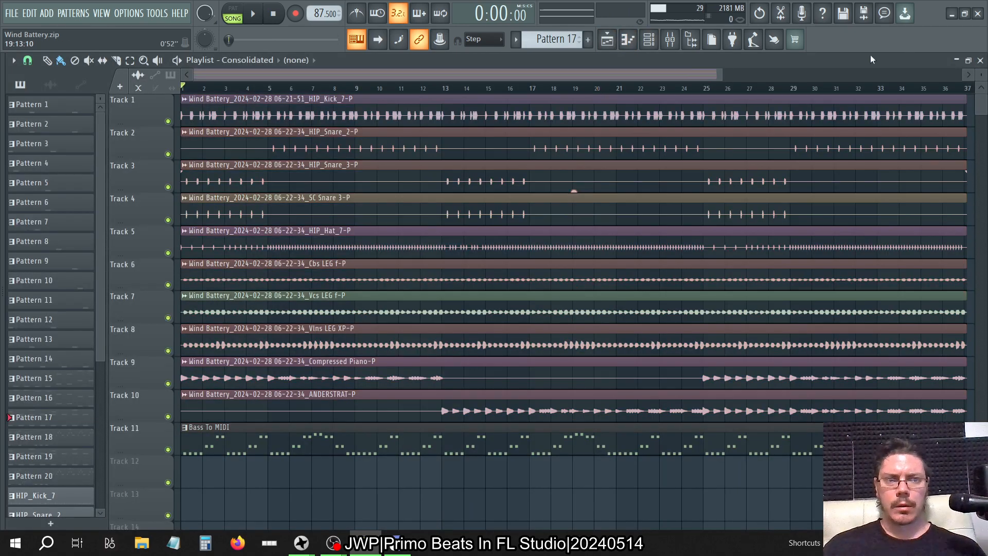
pyautogui.click(981, 61)
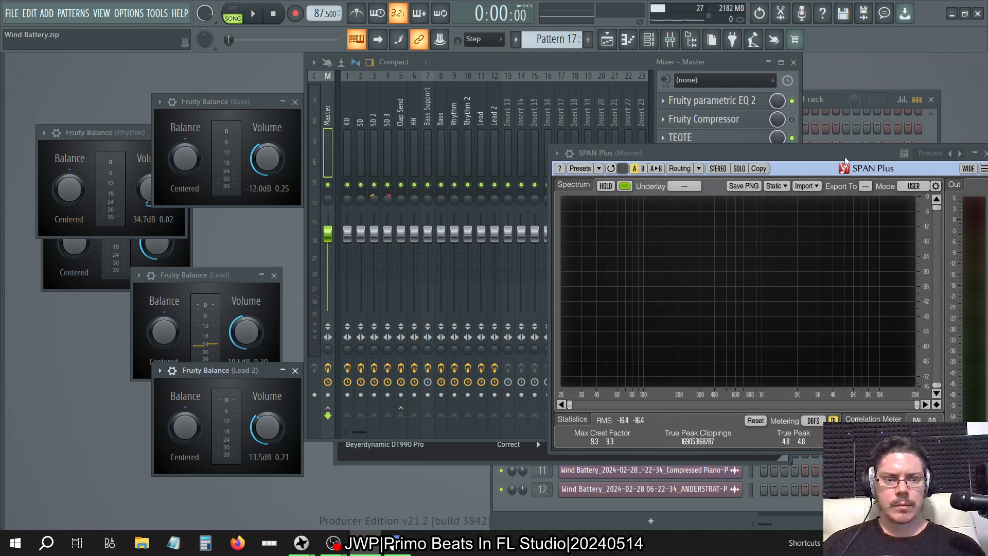
pyautogui.doubleClick(845, 158)
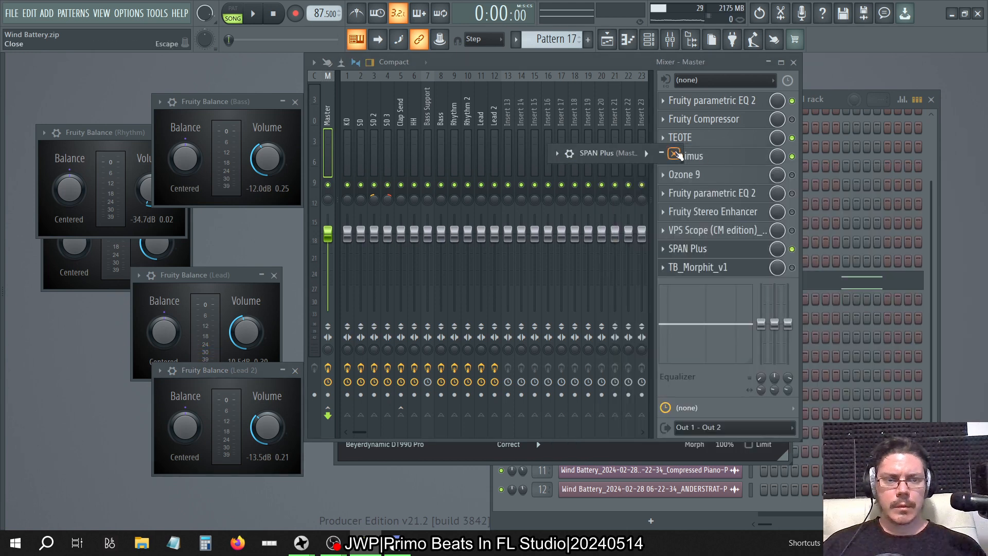
pyautogui.click(675, 153)
# Switch the Windows playback device from the speakers to the headphones
pyautogui.moveTo(467, 109); pyautogui.dragTo(435, 128)
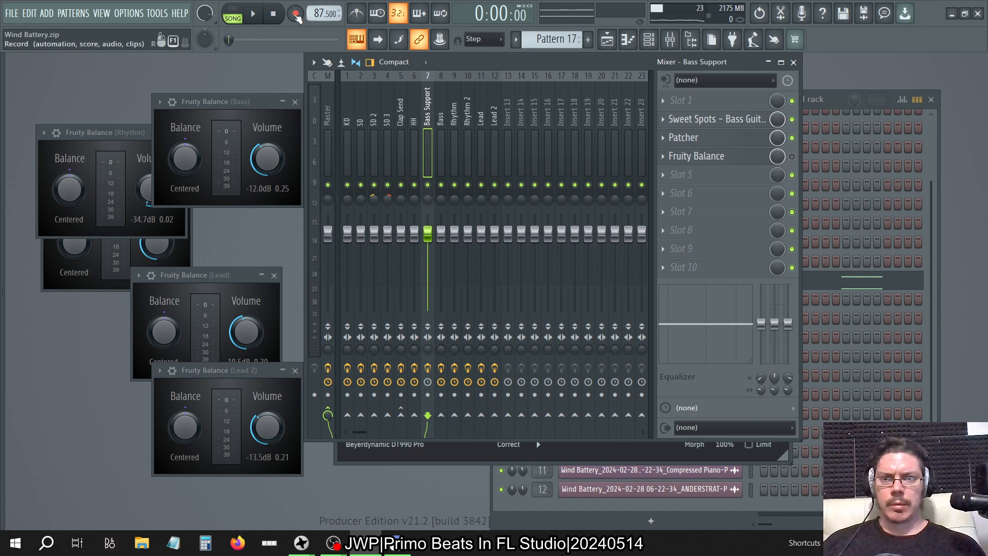
pyautogui.click(239, 19)
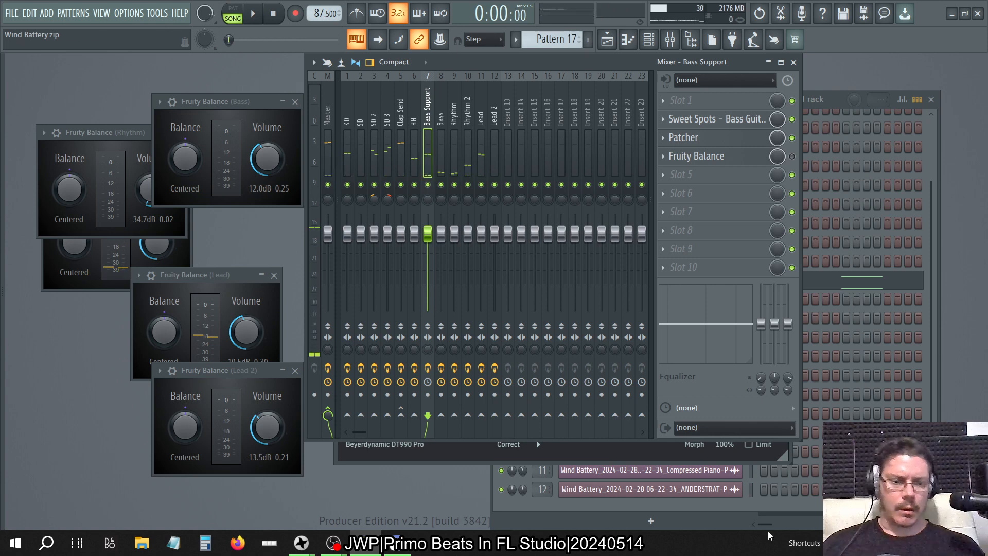
pyautogui.click(897, 543)
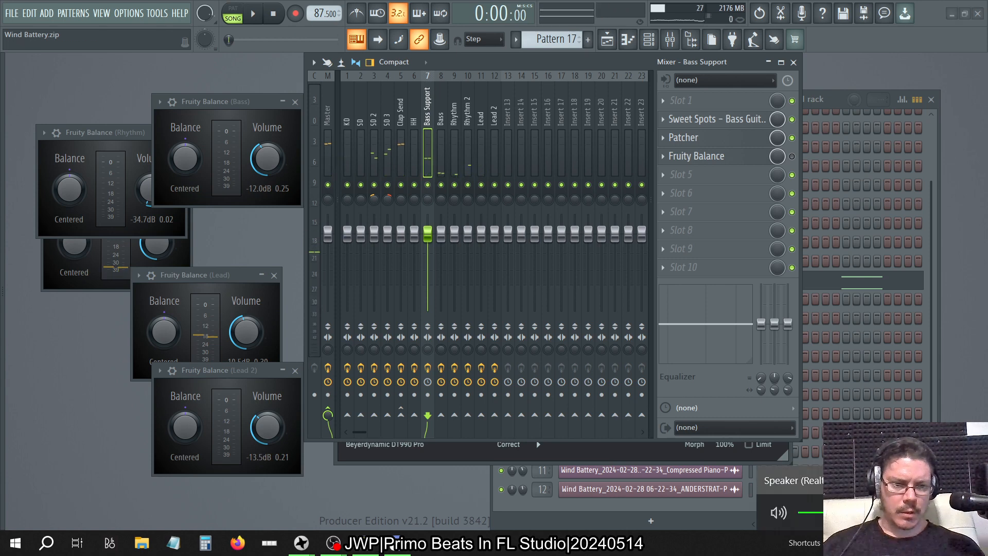
pyautogui.click(973, 481)
pyautogui.click(885, 457)
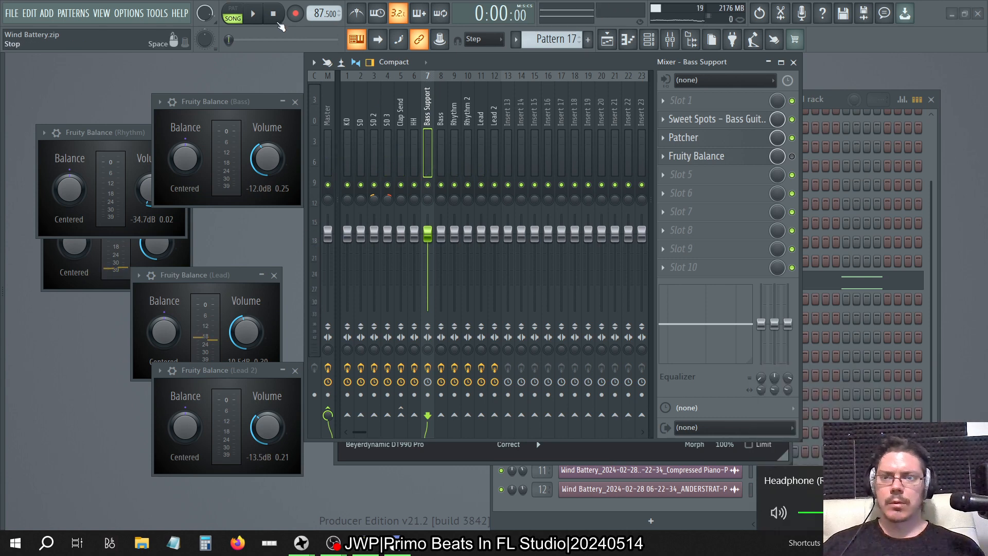
# Start song playback and set the system volume to 90
pyautogui.press('space')
pyautogui.hotkey('alt', 'Tab')
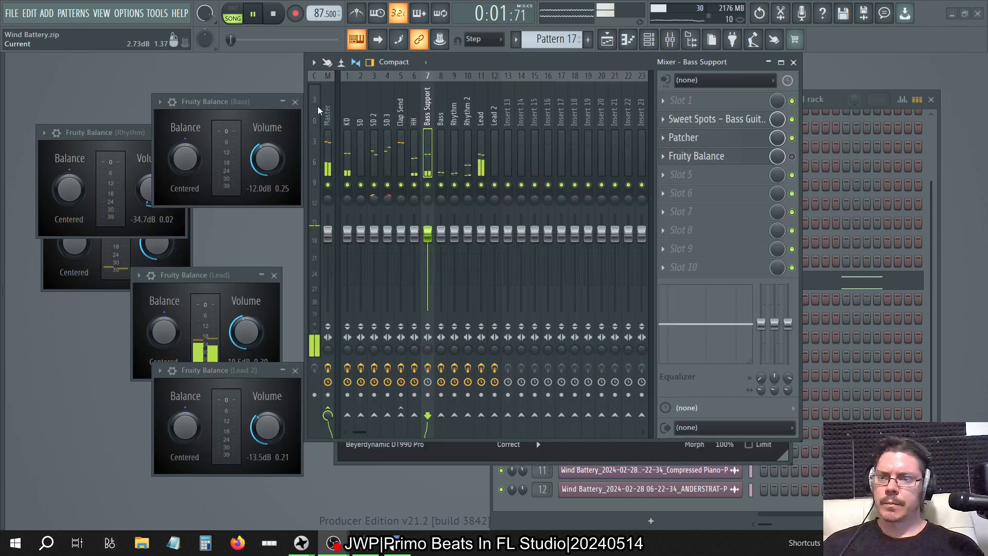
pyautogui.hotkey('alt', 'Tab')
pyautogui.press('XF86AudioLowerVolume')
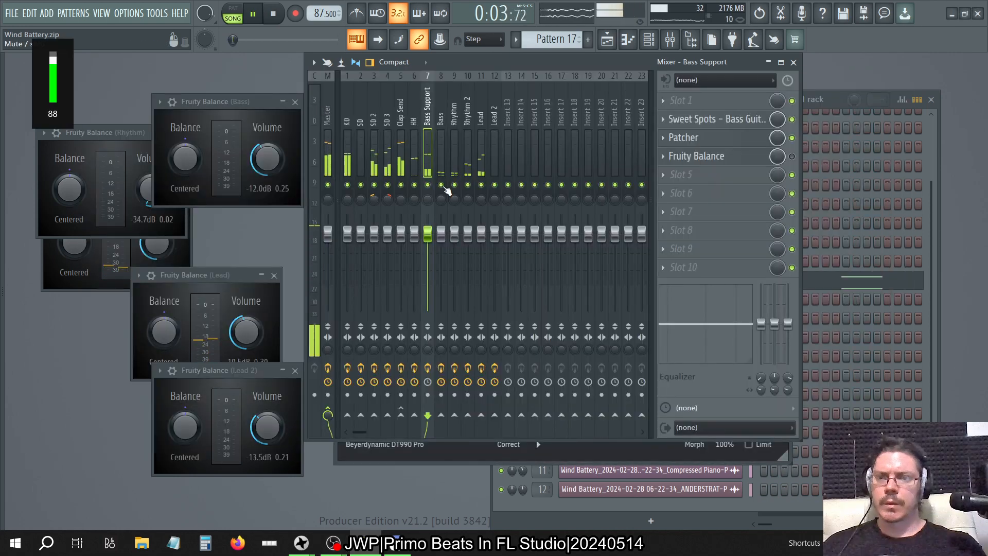
pyautogui.press('XF86AudioRaiseVolume')
# Enable the TB_Morphit_v1 headphone correction on the Master track, leaving its plugin window closed
pyautogui.click(329, 106)
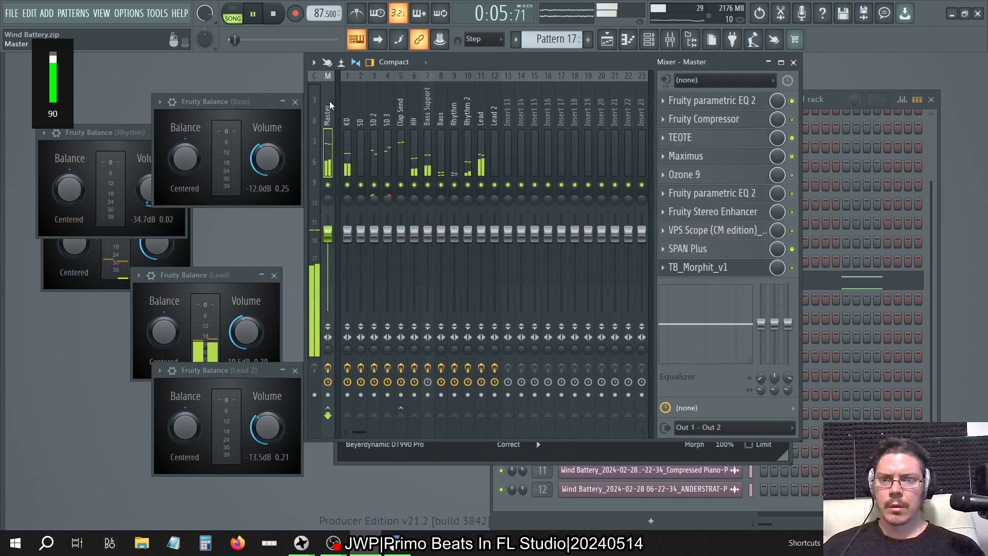
pyautogui.click(793, 268)
pyautogui.click(751, 268)
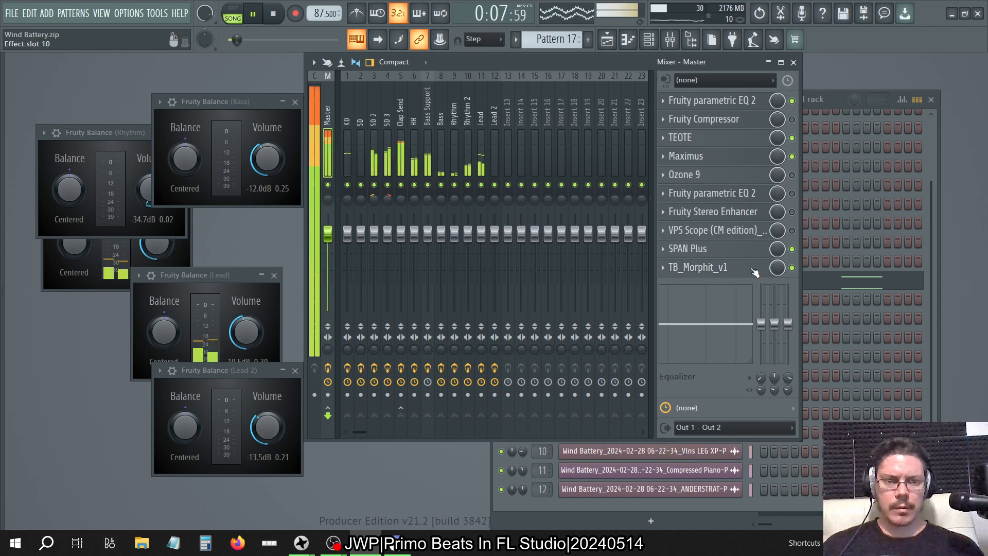
pyautogui.click(755, 272)
pyautogui.click(783, 131)
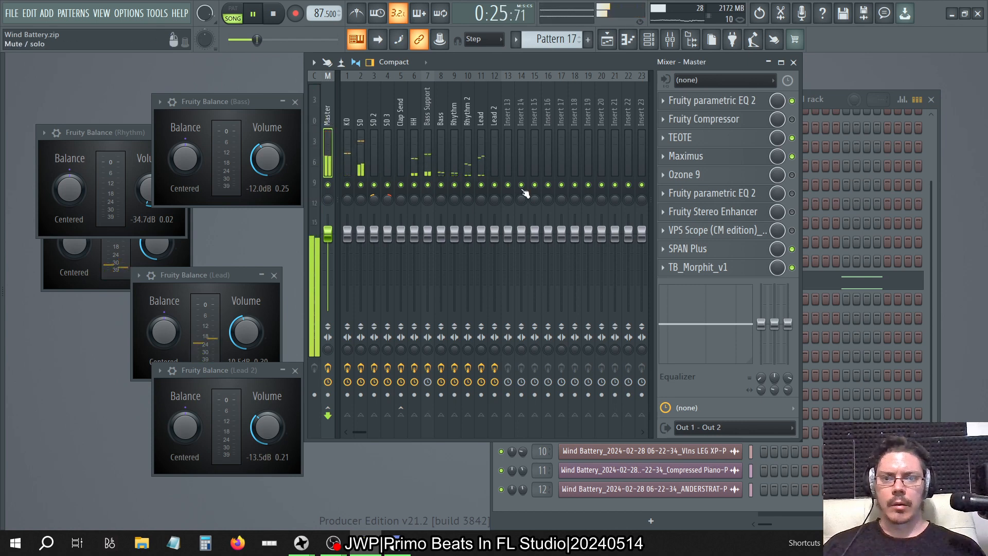
# Open SPAN Plus on the Master and set the Lead 2 Fruity Balance volume to -9.0 dB
pyautogui.click(753, 252)
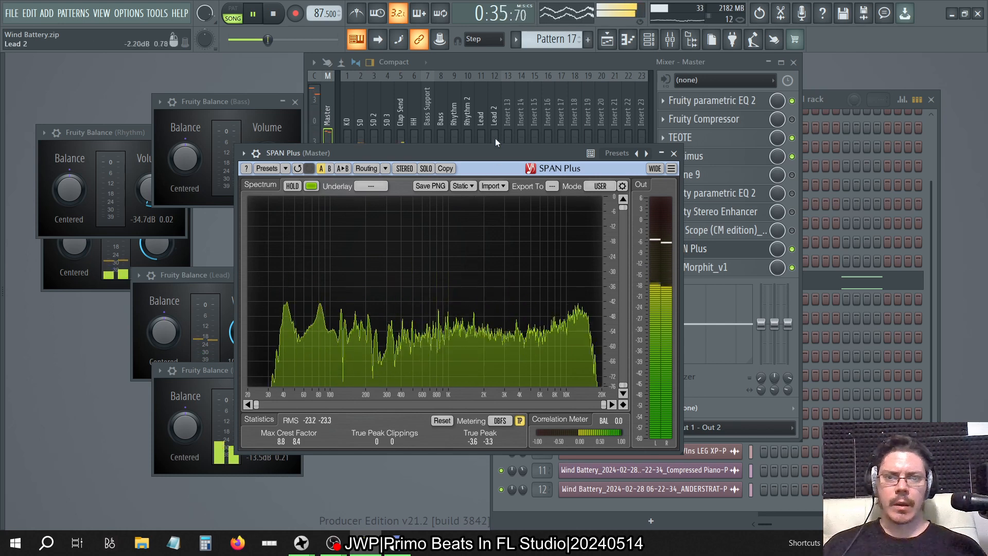
pyautogui.click(496, 110)
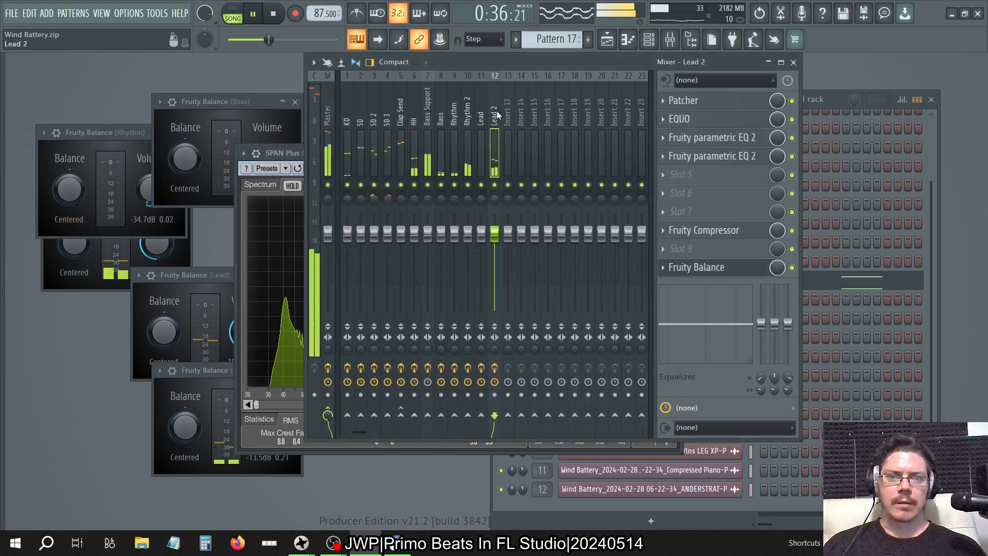
pyautogui.click(717, 273)
pyautogui.click(717, 273)
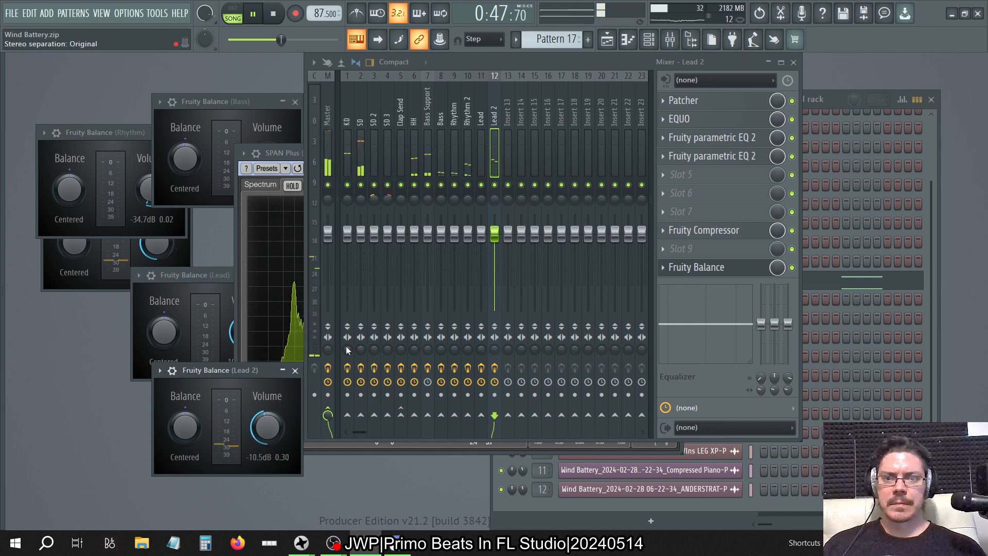
pyautogui.moveTo(266, 449); pyautogui.dragTo(265, 445)
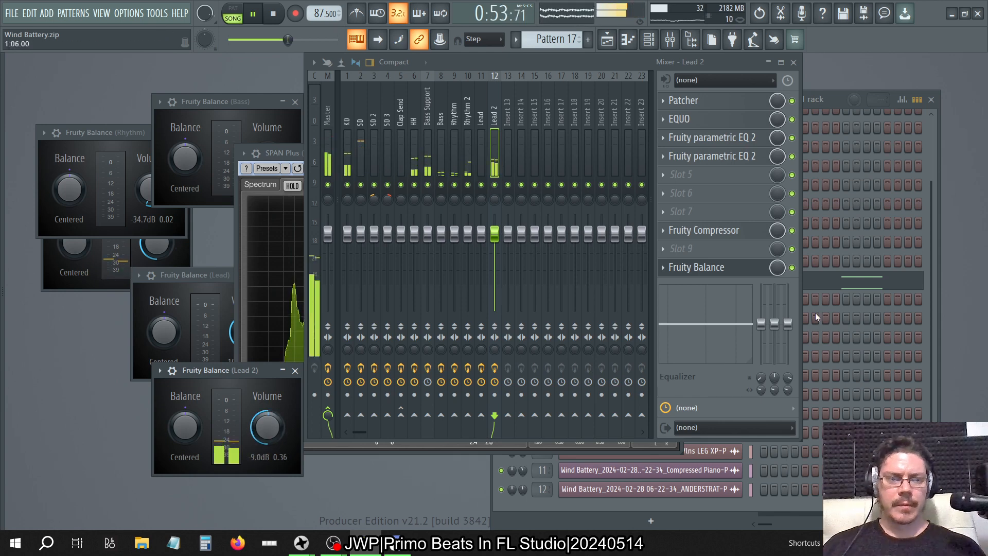
# Compare Lead 2 with its Fruity Balance bypassed and re-enabled, and set that volume to -7.5 dB
pyautogui.click(792, 268)
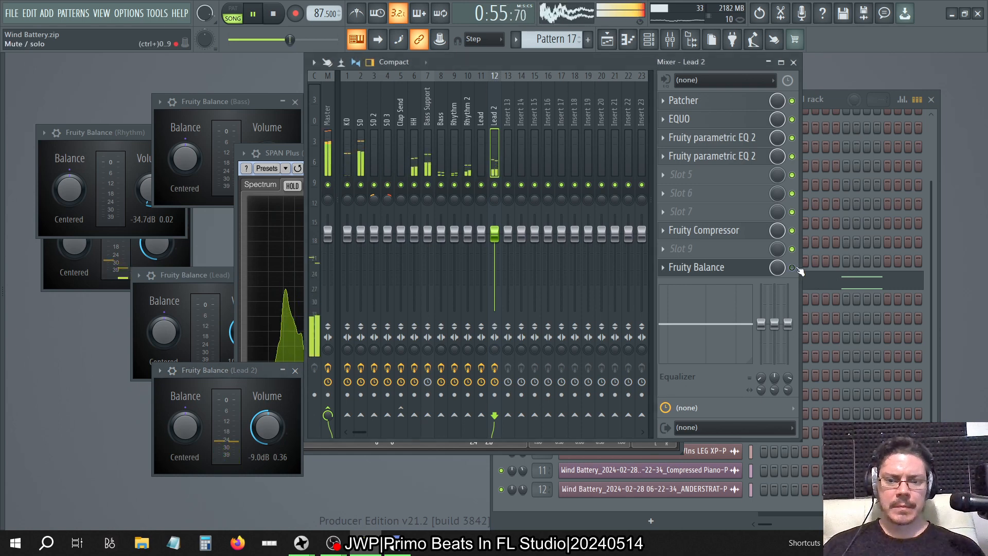
pyautogui.click(792, 268)
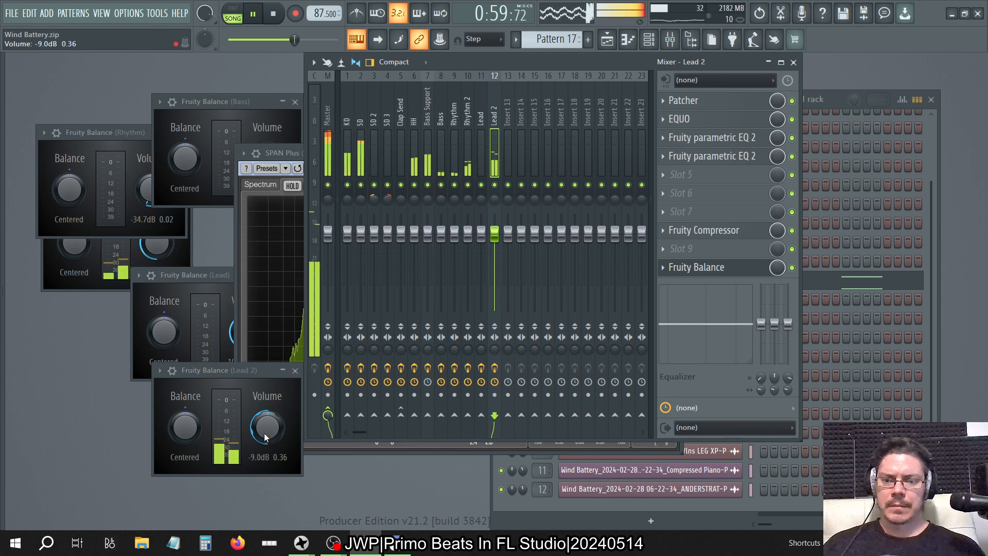
pyautogui.moveTo(264, 434); pyautogui.dragTo(264, 413)
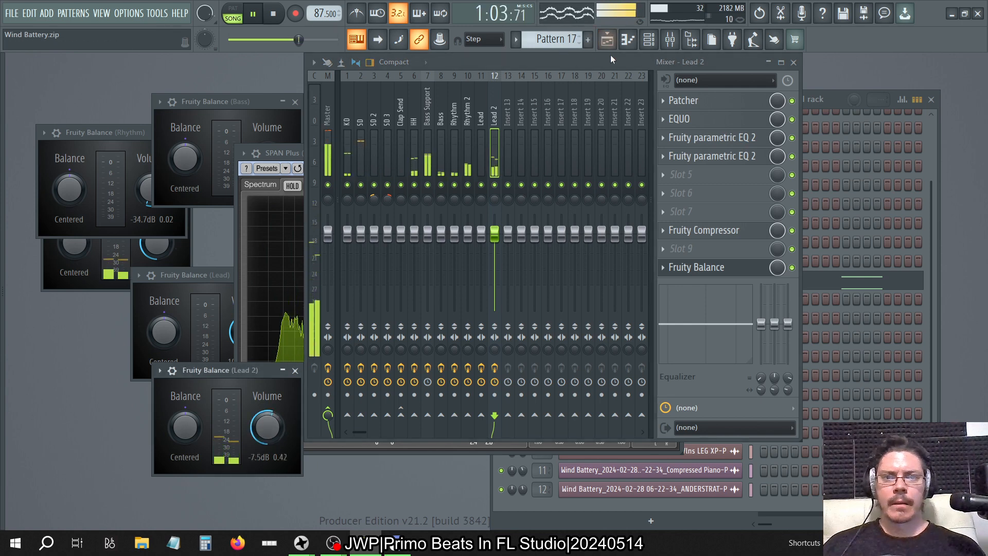
# Replay the song from around bar 12 in the playlist and set the Lead 2 Fruity Balance volume to -6.0 dB
pyautogui.click(608, 40)
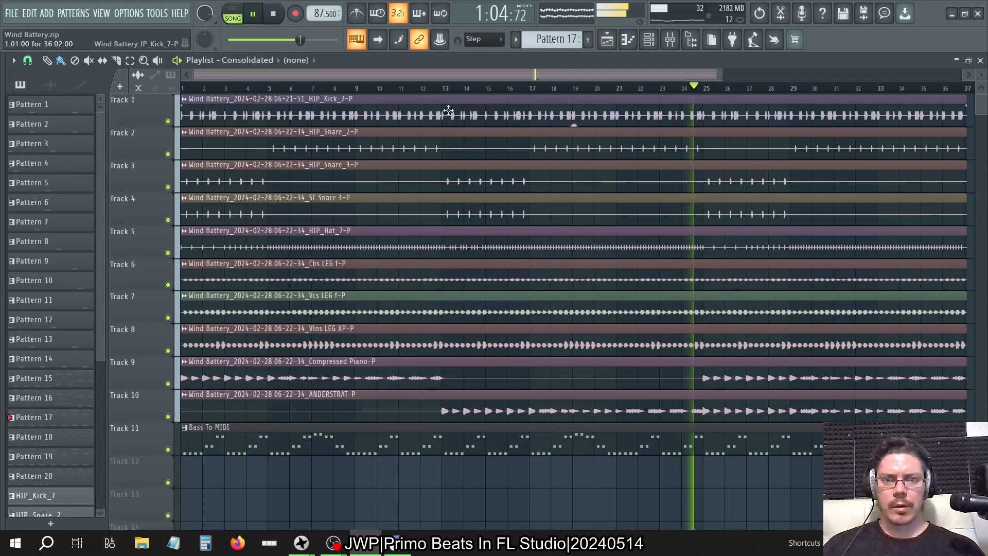
pyautogui.click(416, 90)
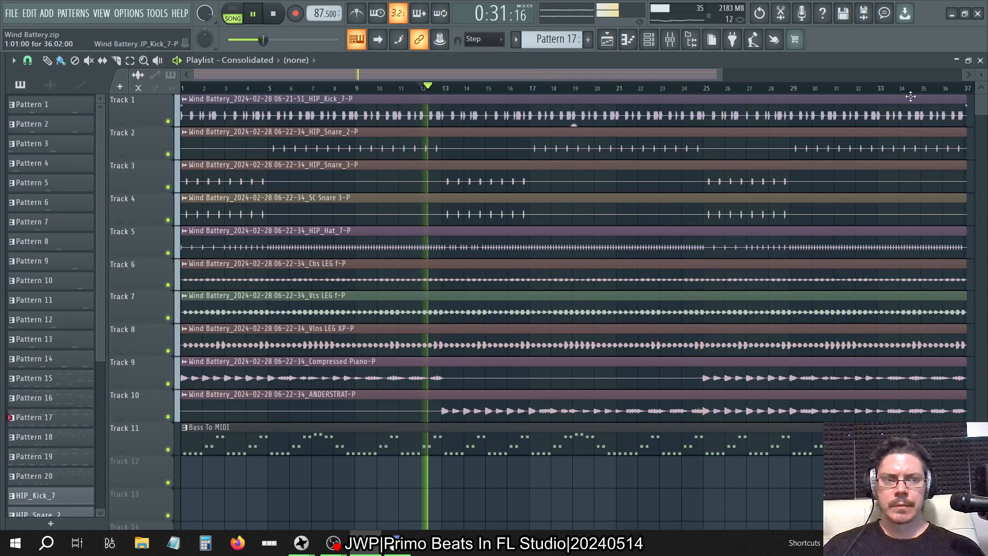
pyautogui.press('F5')
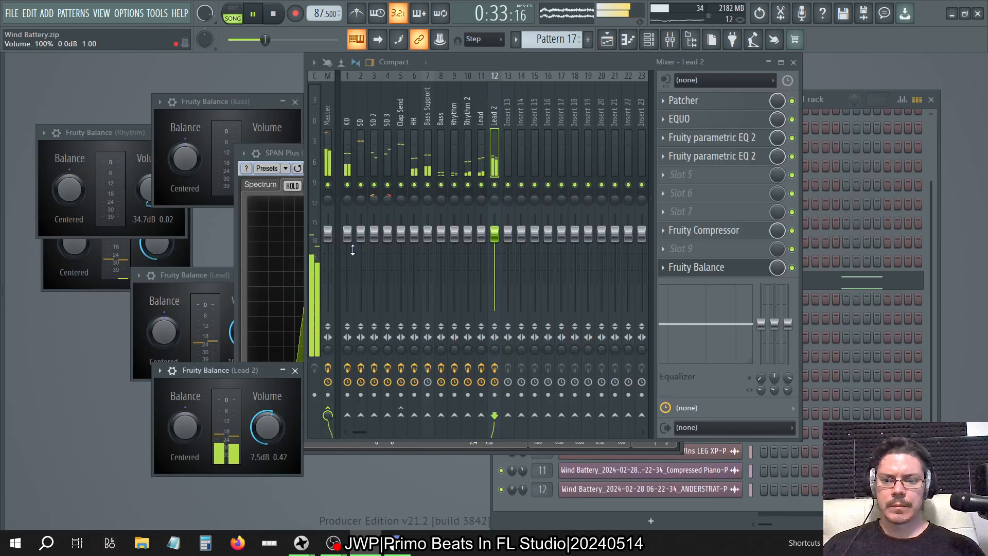
pyautogui.moveTo(278, 429); pyautogui.dragTo(279, 421)
# Inspect the Patcher effect routing on the Lead track and close its window
pyautogui.click(476, 121)
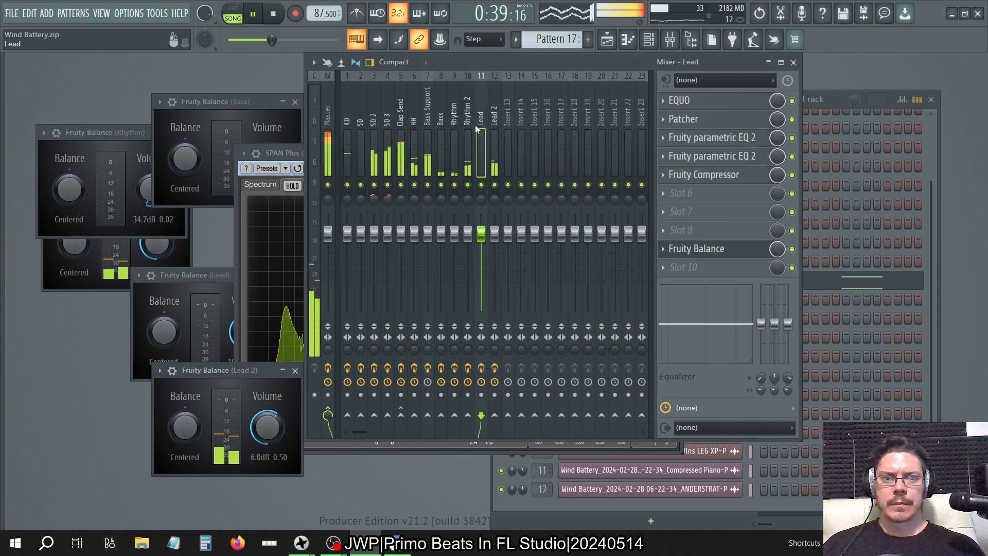
pyautogui.click(697, 123)
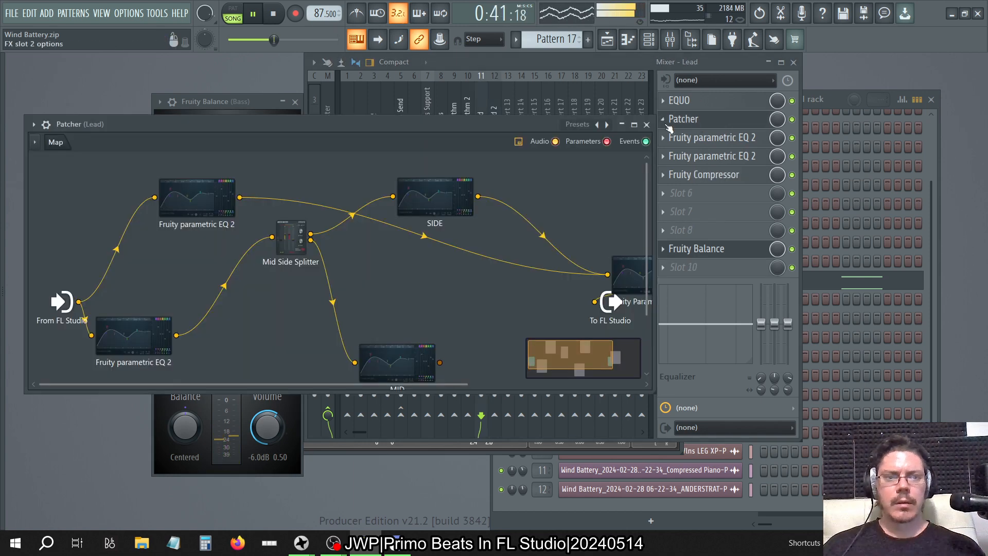
pyautogui.click(647, 123)
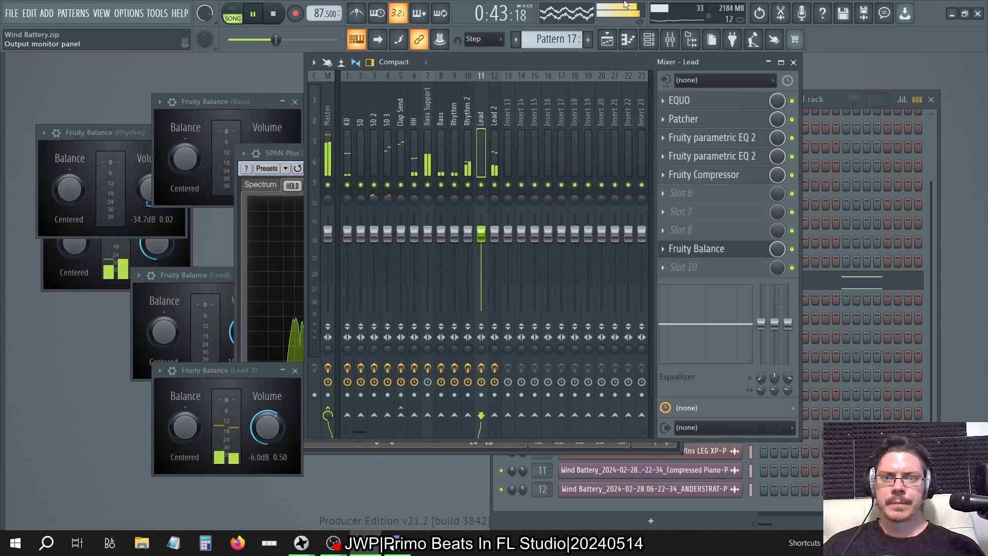
# Restart playback, set the Lead 2 Fruity Balance volume to -4.5 dB, and stop the song
pyautogui.click(273, 15)
pyautogui.click(260, 16)
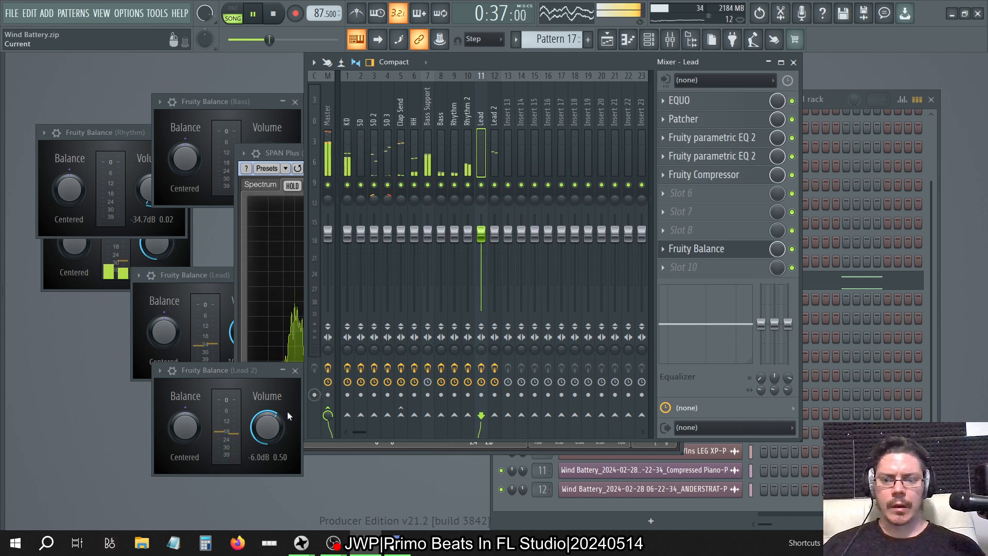
pyautogui.moveTo(267, 427); pyautogui.dragTo(267, 419)
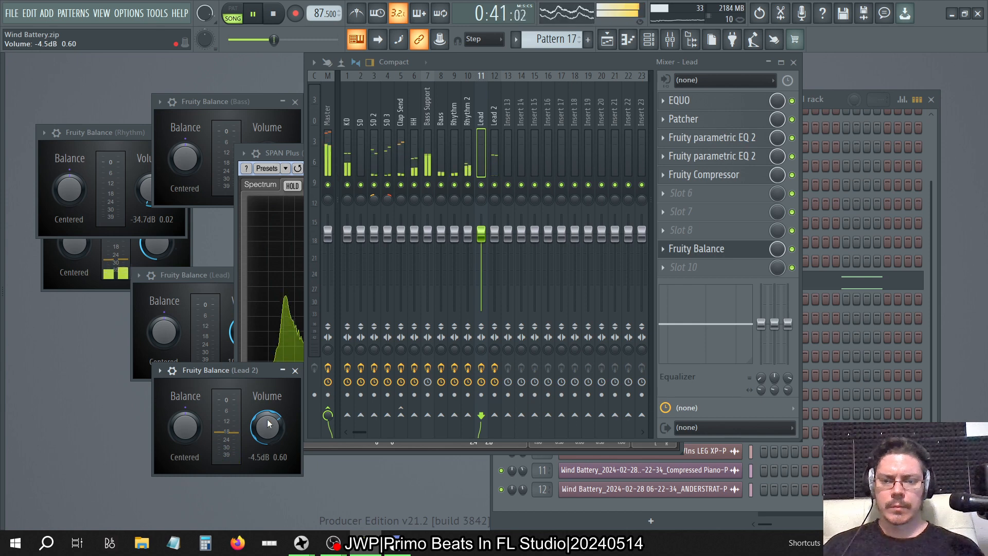
pyautogui.press('space')
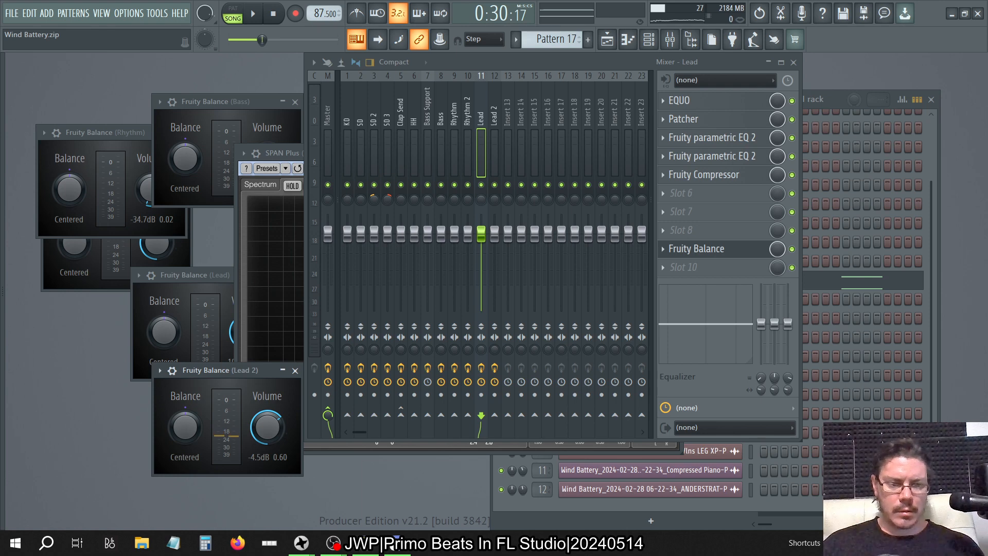
# Switch the Windows playback device back to the Realtek speakers
pyautogui.click(911, 543)
pyautogui.click(921, 479)
pyautogui.scroll(-1, 922, 456)
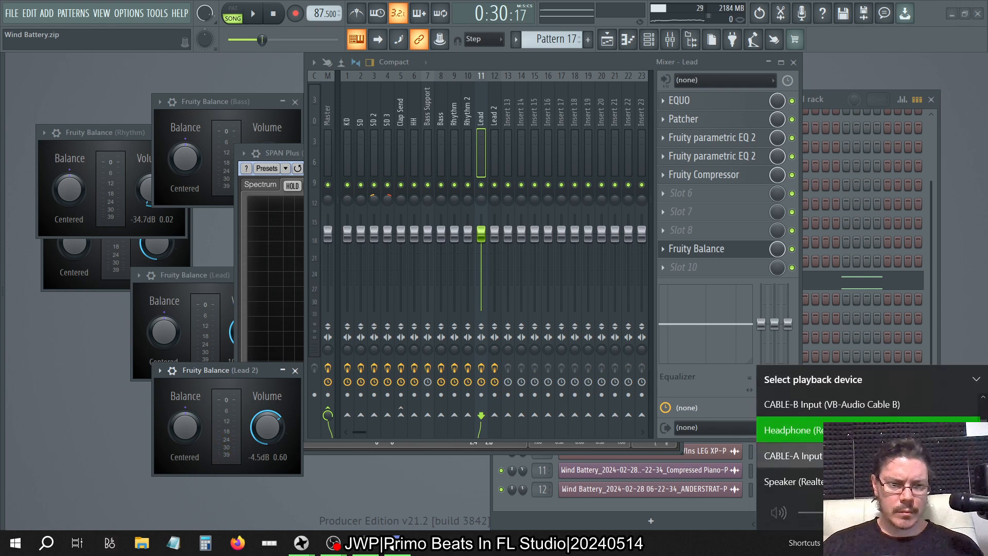
pyautogui.click(921, 480)
pyautogui.click(911, 543)
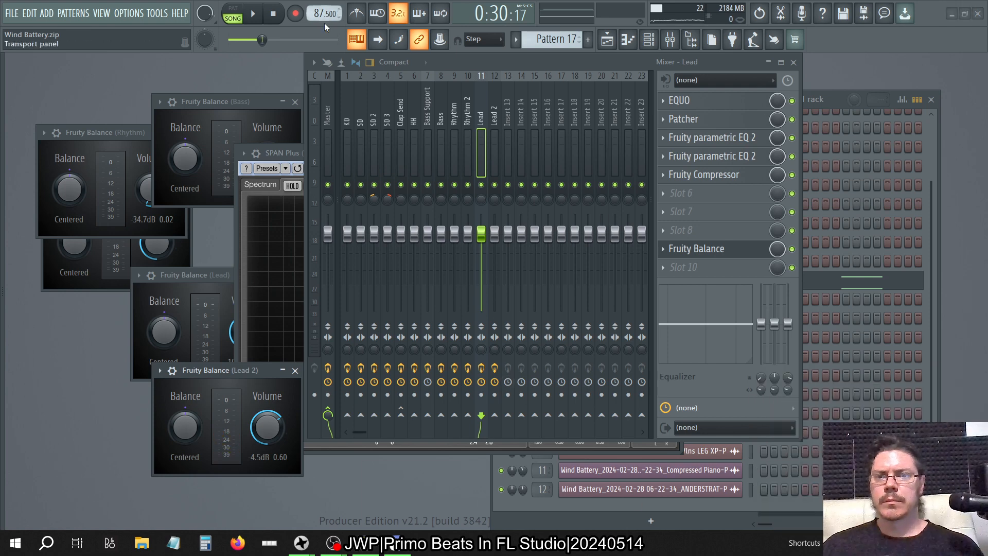
# Play the song and set the Fruity Balance volumes to -6.0 dB on Lead 2 and -12.0 dB on Lead
pyautogui.click(253, 18)
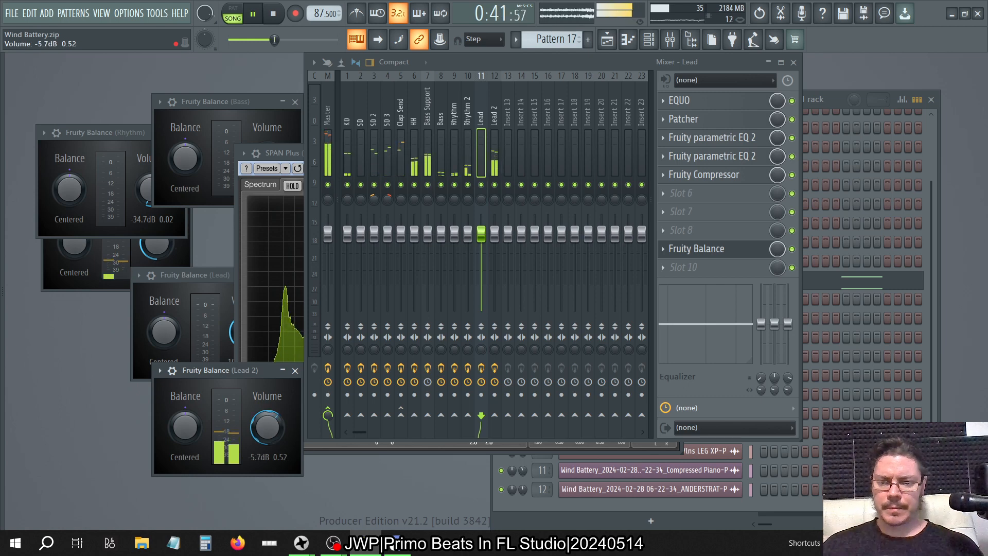
pyautogui.click(214, 283)
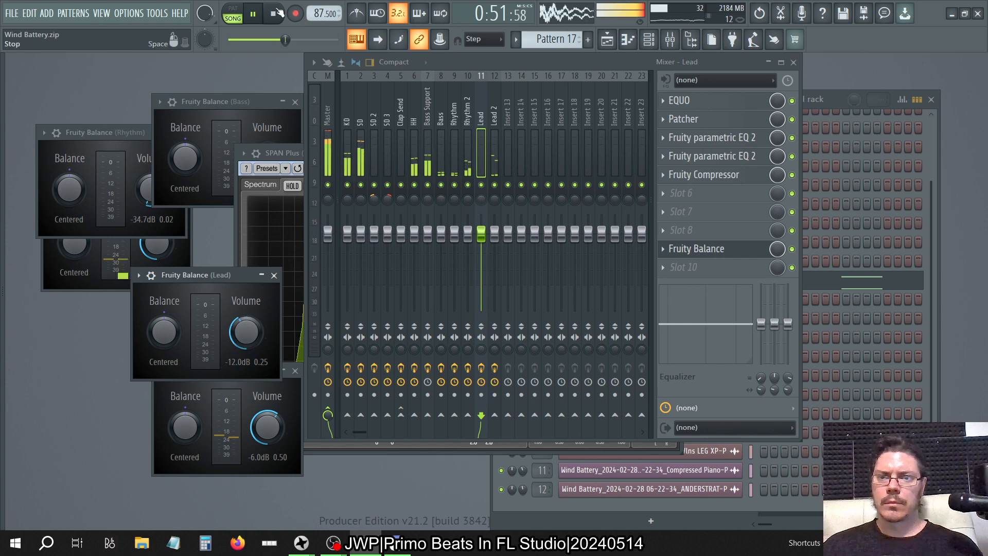
# Replay the lead section and set the Fruity Balance volumes to -10.5 dB on Lead and -7.5 dB on Lead 2
pyautogui.click(261, 40)
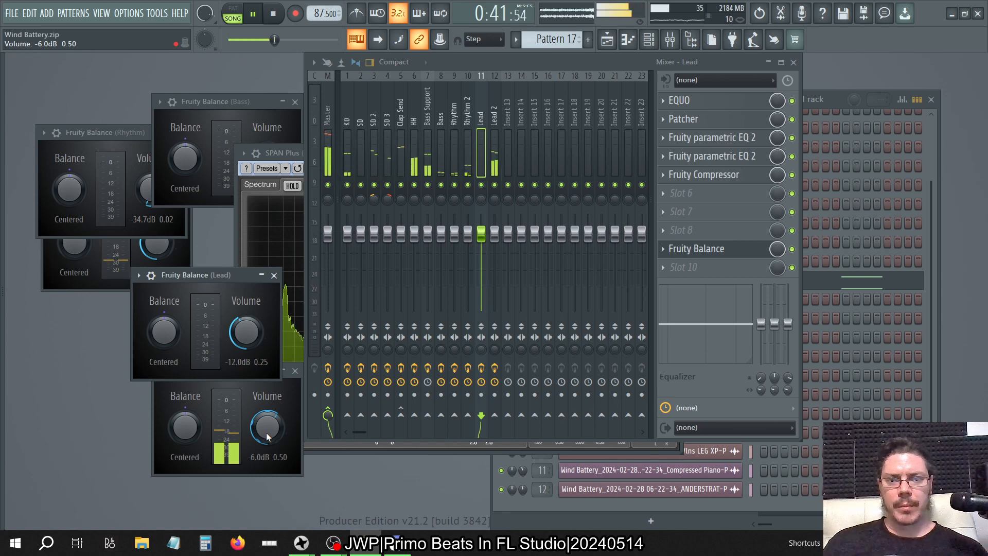
pyautogui.click(328, 91)
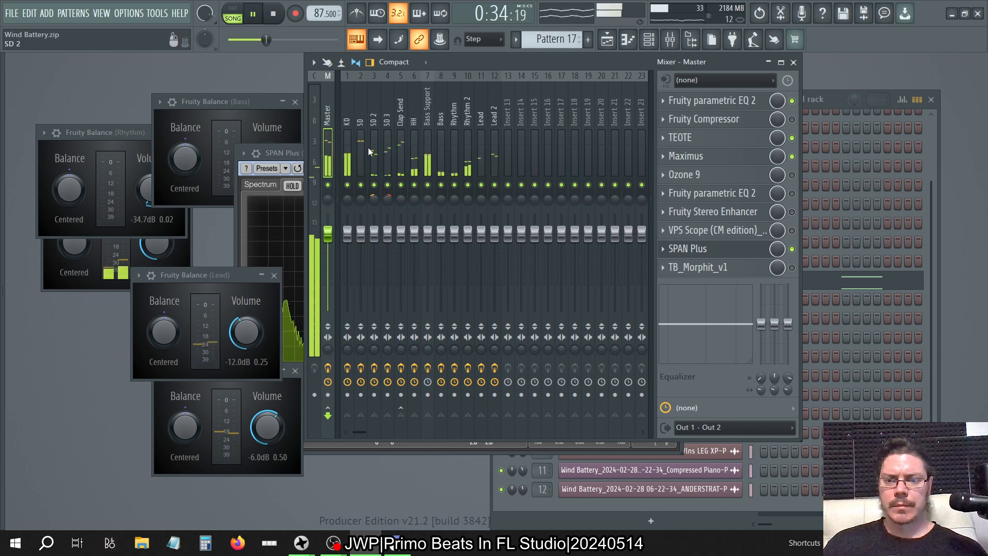
pyautogui.press('space')
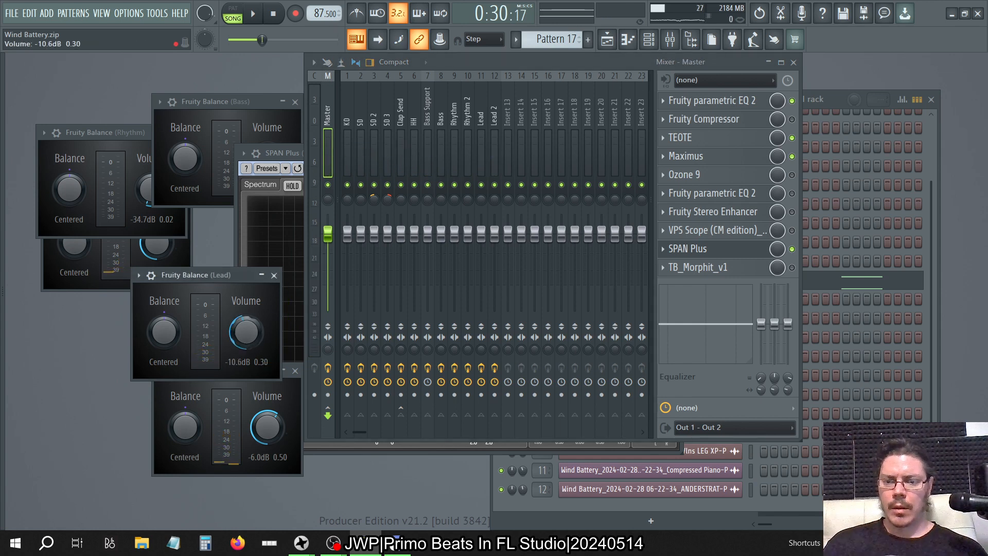
pyautogui.press('space')
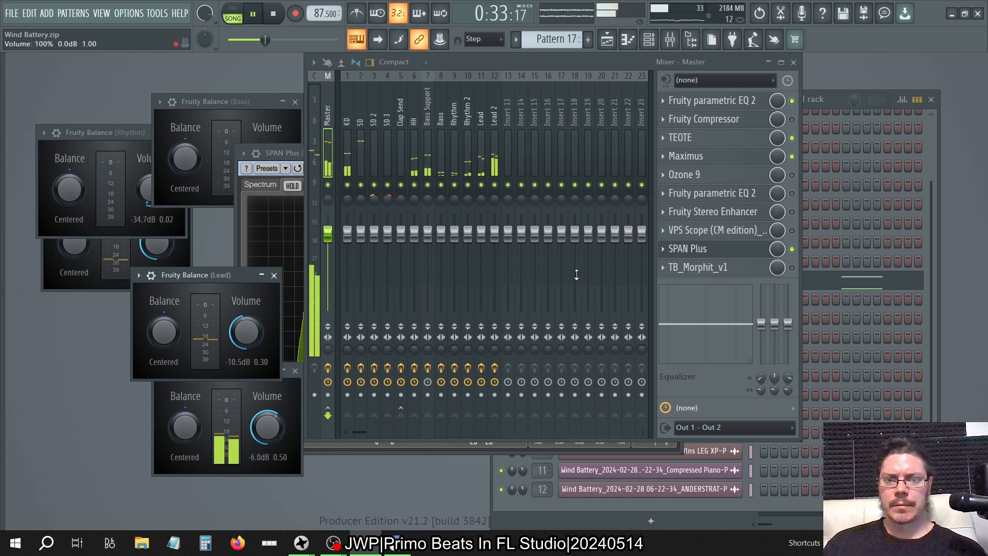
pyautogui.click(265, 435)
pyautogui.moveTo(267, 427); pyautogui.dragTo(267, 436)
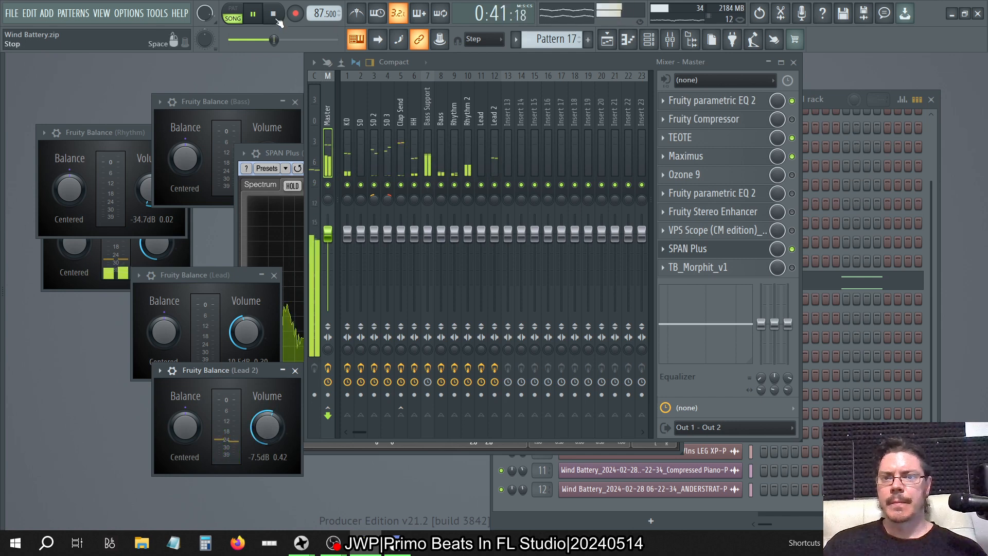
# Restart the song, open the playlist, and audition the transition between the two leads from bar 11
pyautogui.click(273, 15)
pyautogui.click(260, 15)
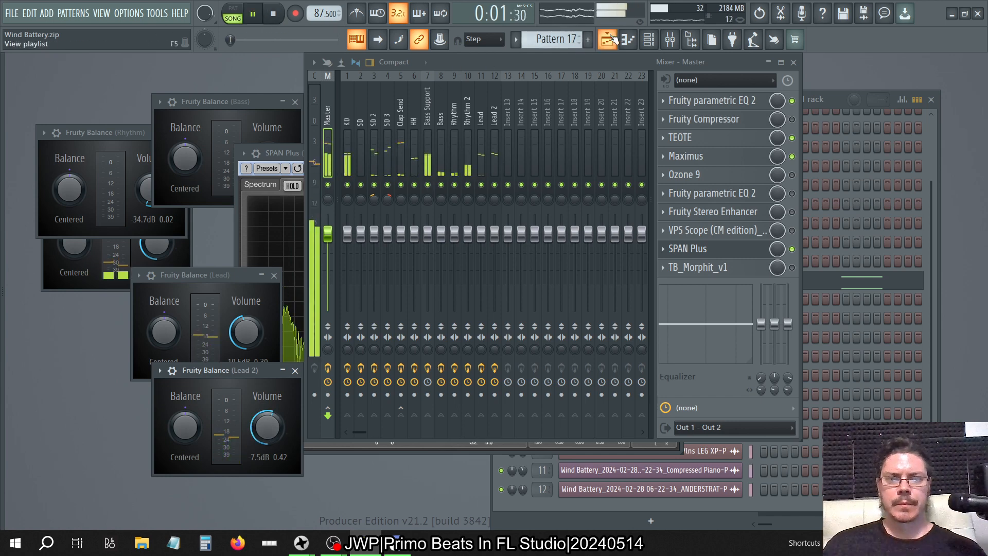
pyautogui.press('F5')
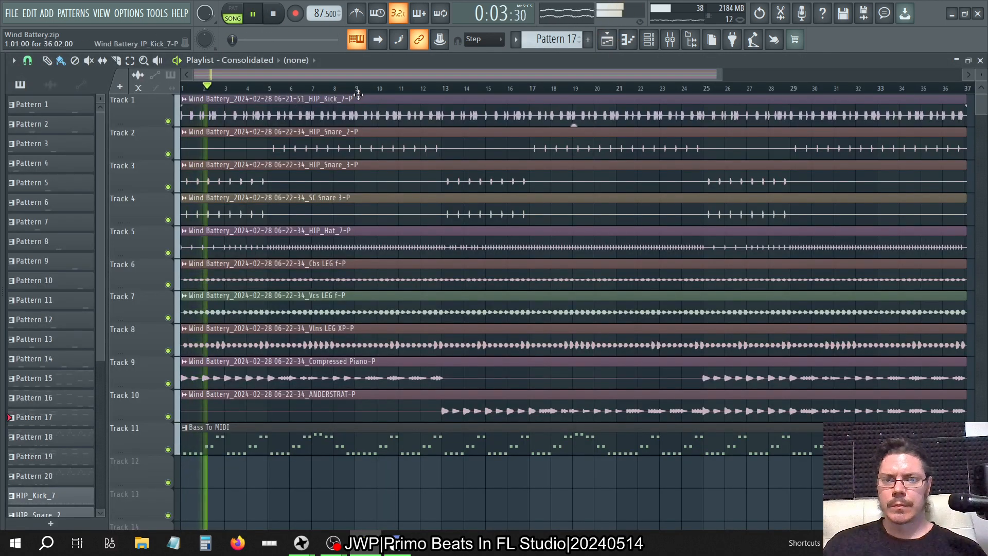
pyautogui.click(399, 88)
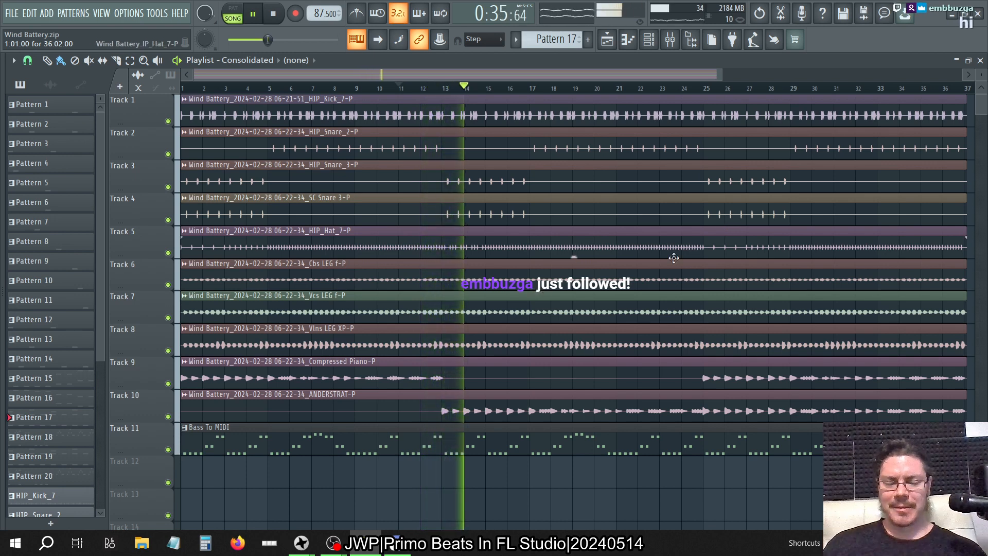
pyautogui.press('space')
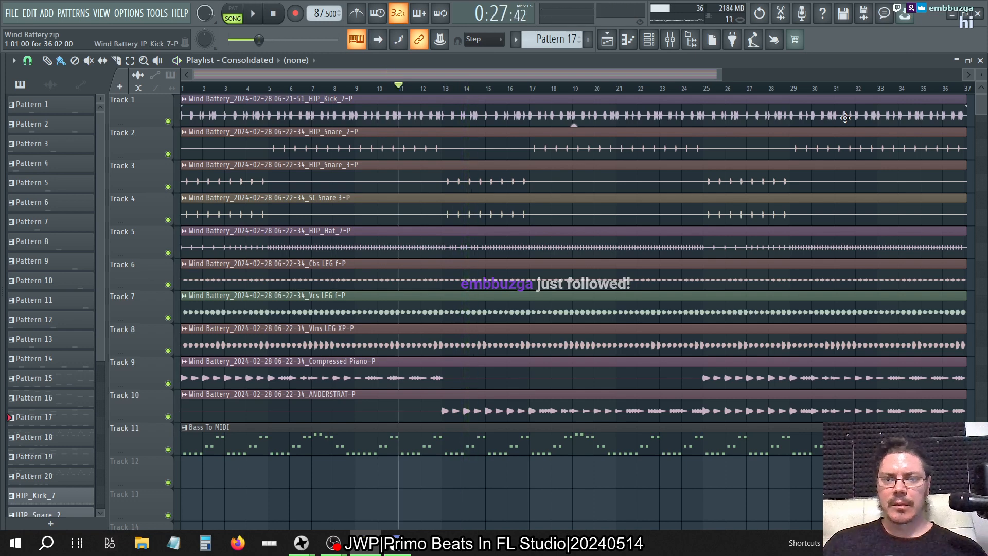
pyautogui.press('space')
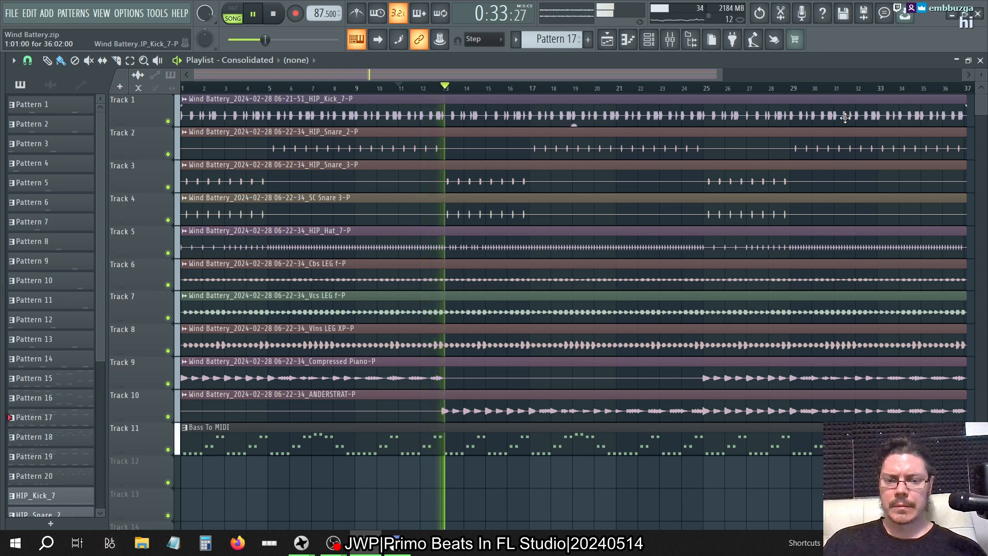
pyautogui.press('space')
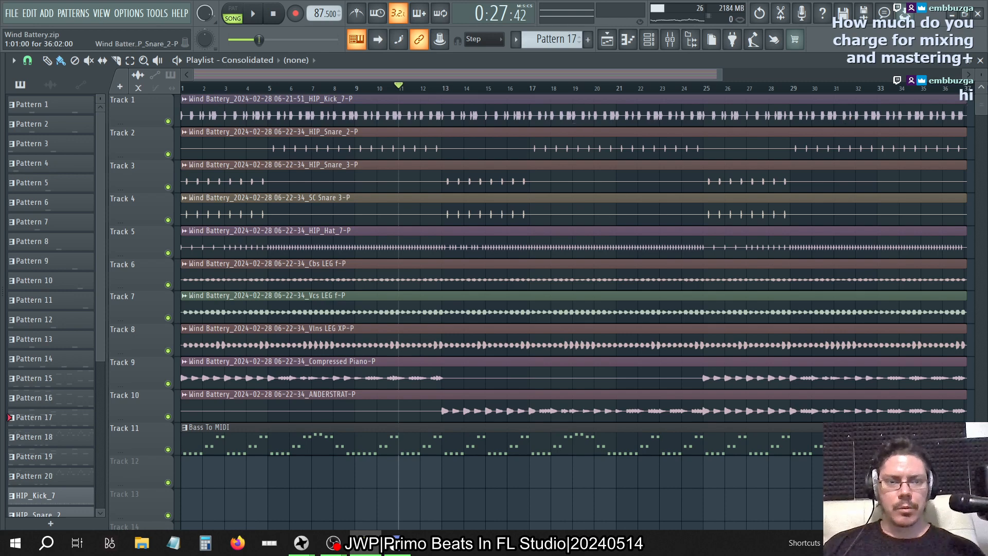
# Close the playlist and review the effect chains on the Lead 2, Rhythm 2 and Lead mixer tracks
pyautogui.click(981, 61)
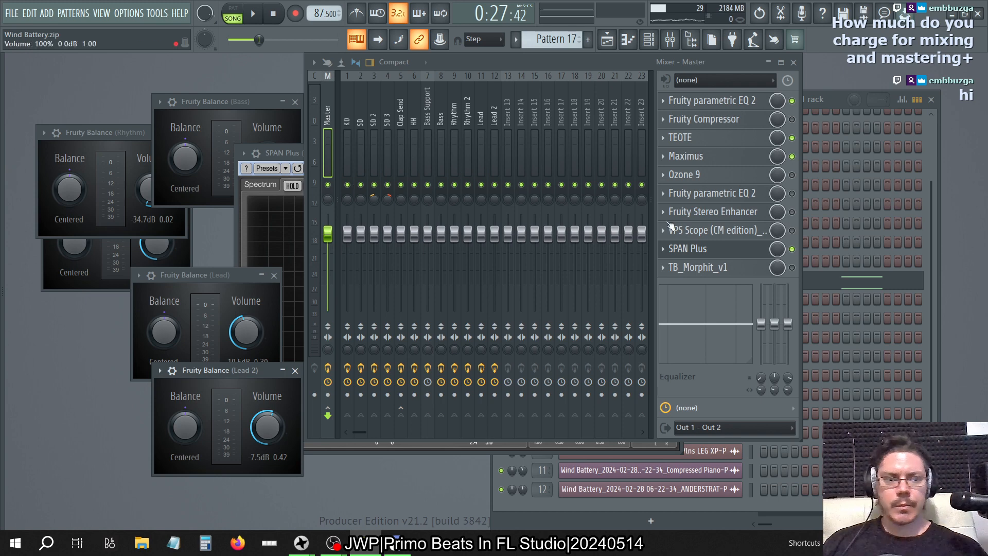
pyautogui.click(835, 103)
pyautogui.click(582, 64)
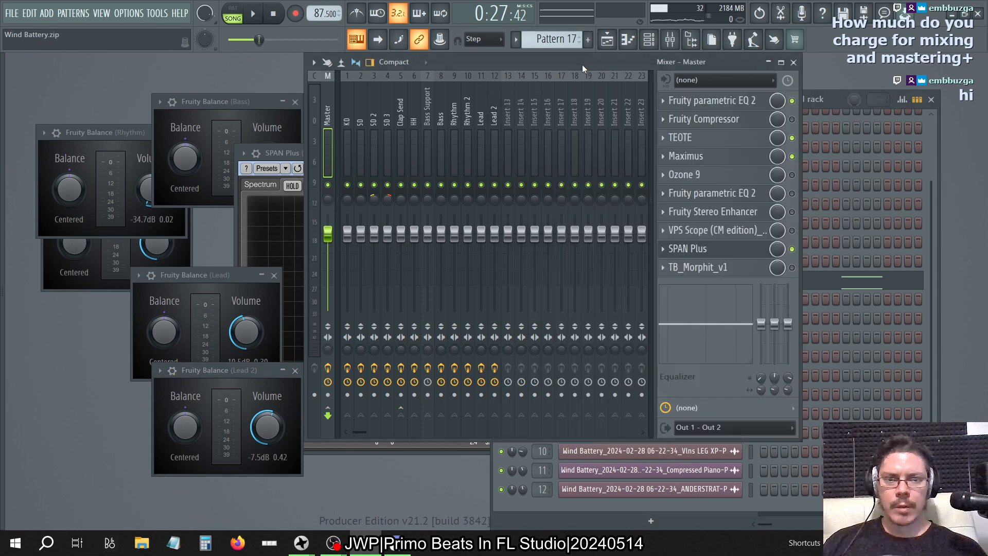
pyautogui.click(496, 114)
pyautogui.click(484, 113)
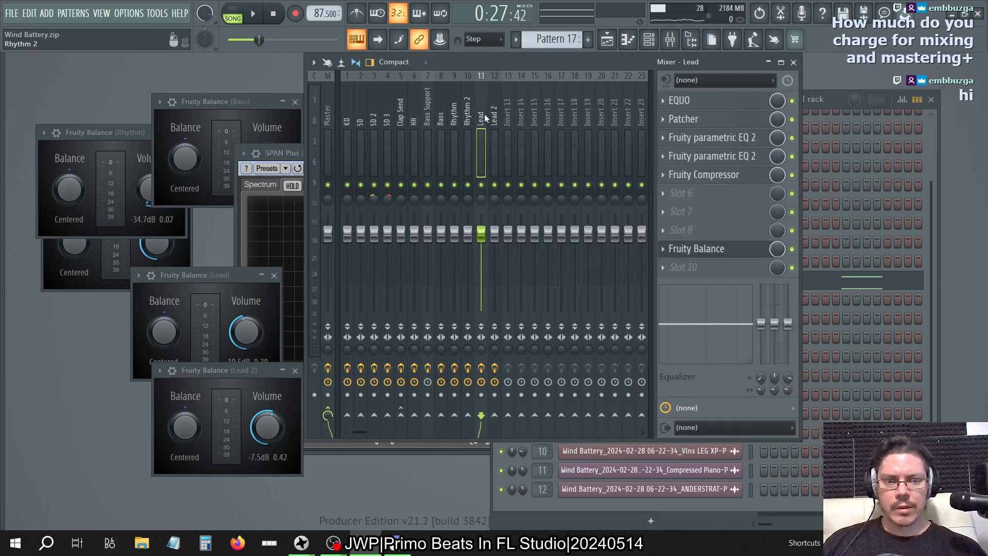
pyautogui.click(440, 131)
pyautogui.click(466, 128)
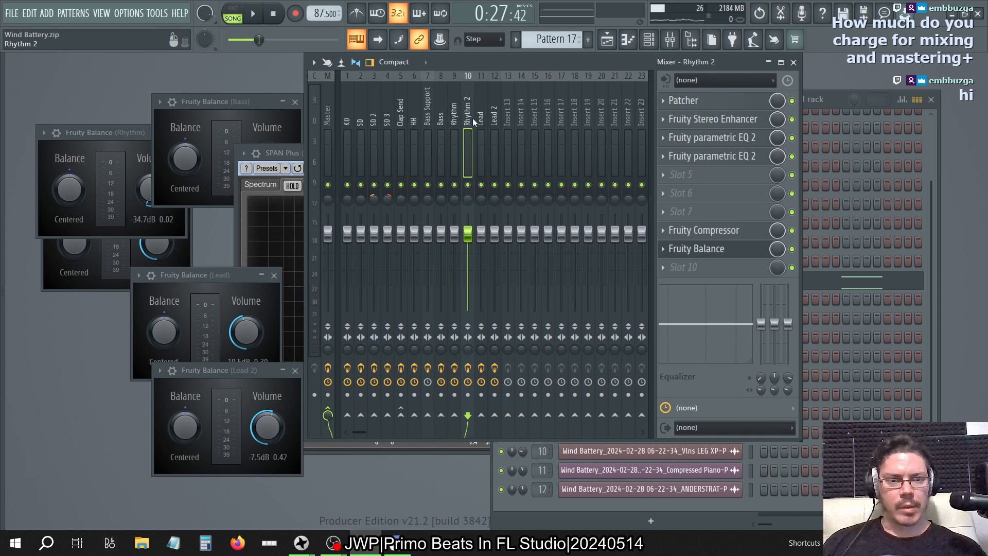
pyautogui.click(482, 118)
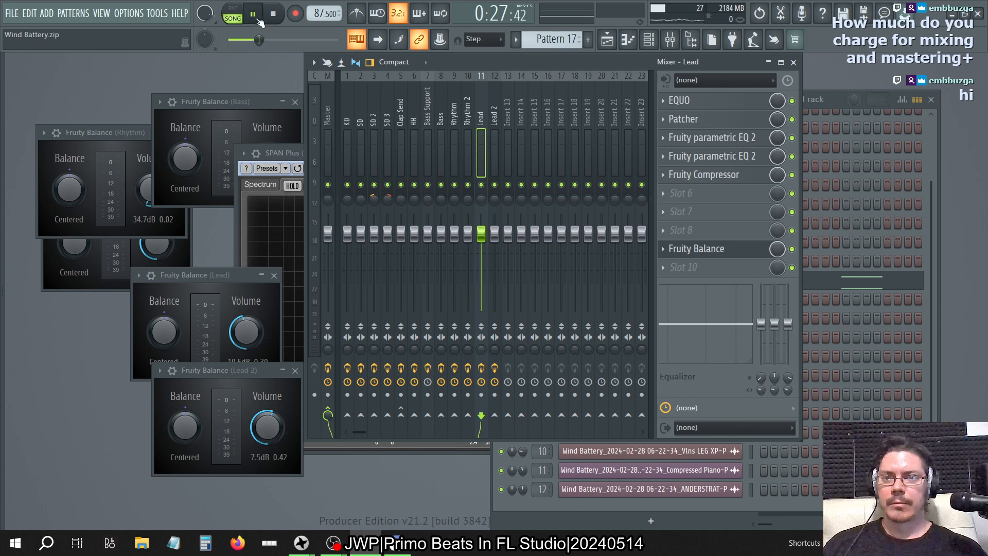
# Stop the song and switch the Windows playback device from the speakers to the headphones
pyautogui.click(256, 18)
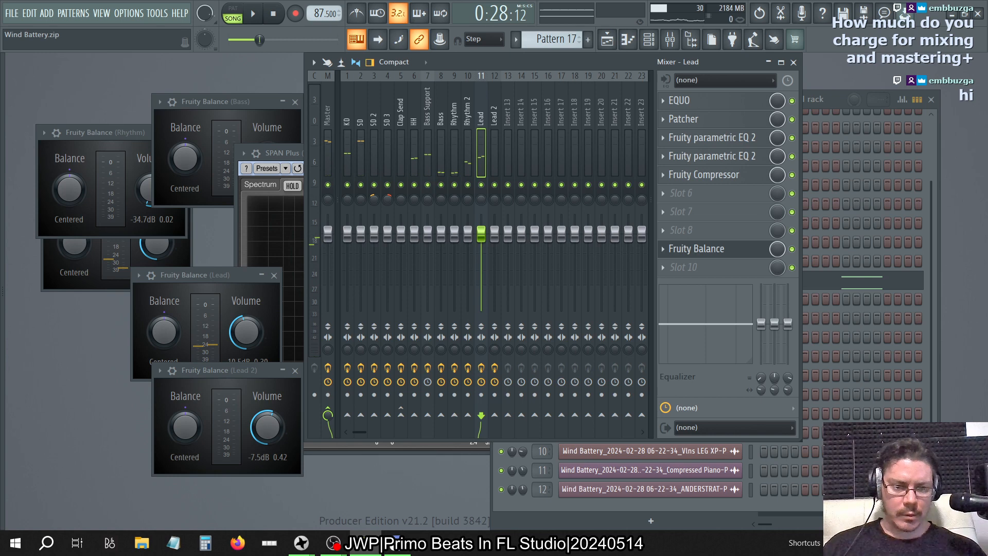
pyautogui.click(898, 543)
pyautogui.click(975, 480)
pyautogui.scroll(-1, 906, 458)
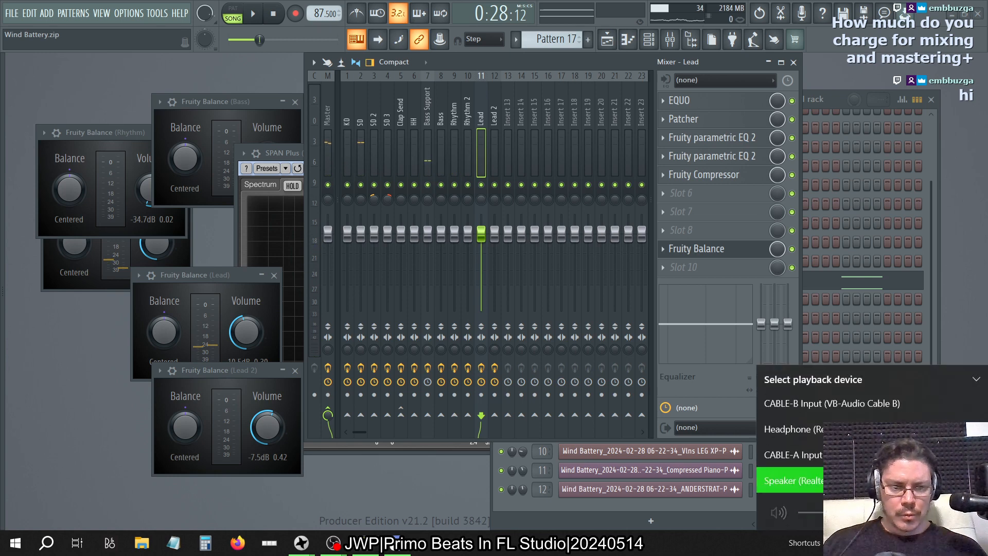
pyautogui.click(792, 429)
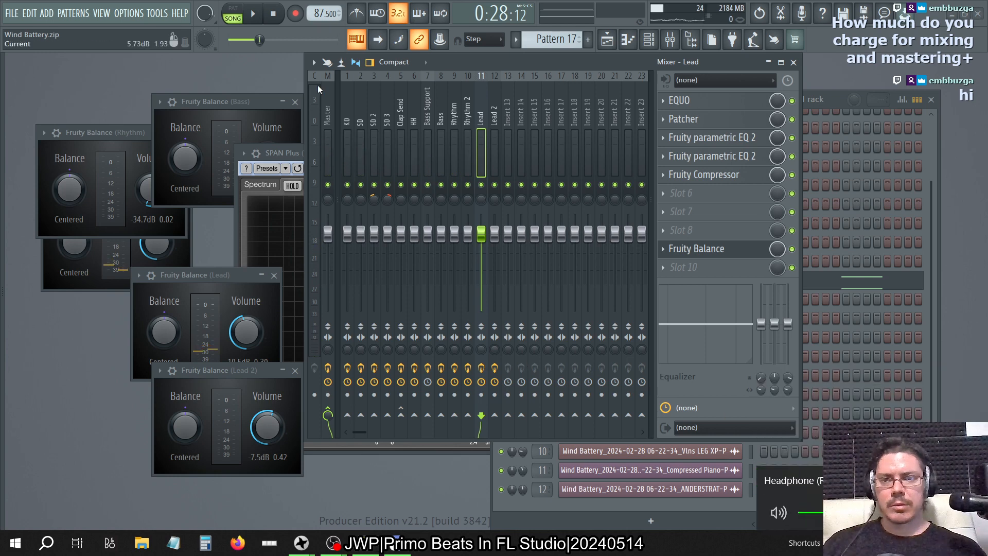
# Play the song from the start and activate TB_Morphit on the Master track in demo mode, closing its window
pyautogui.click(275, 15)
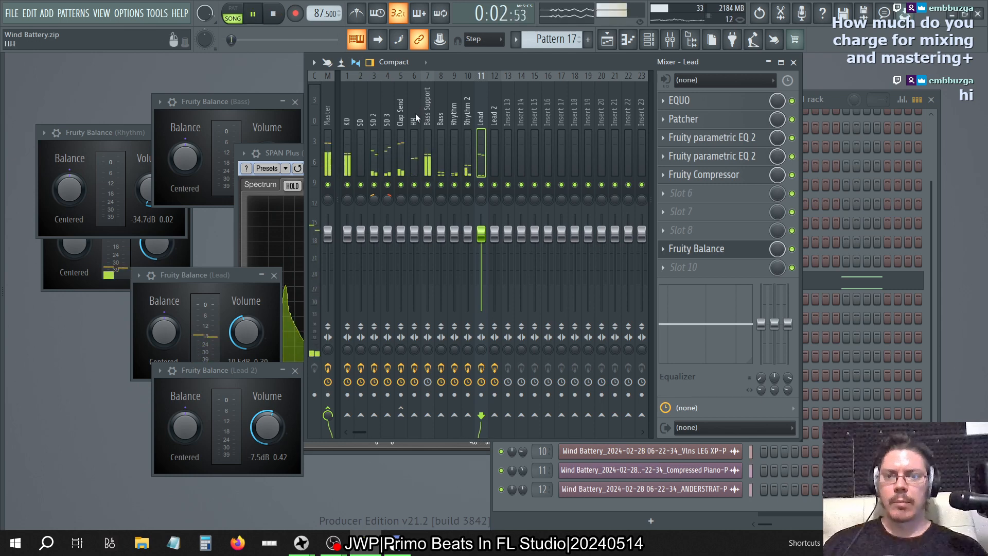
pyautogui.click(332, 106)
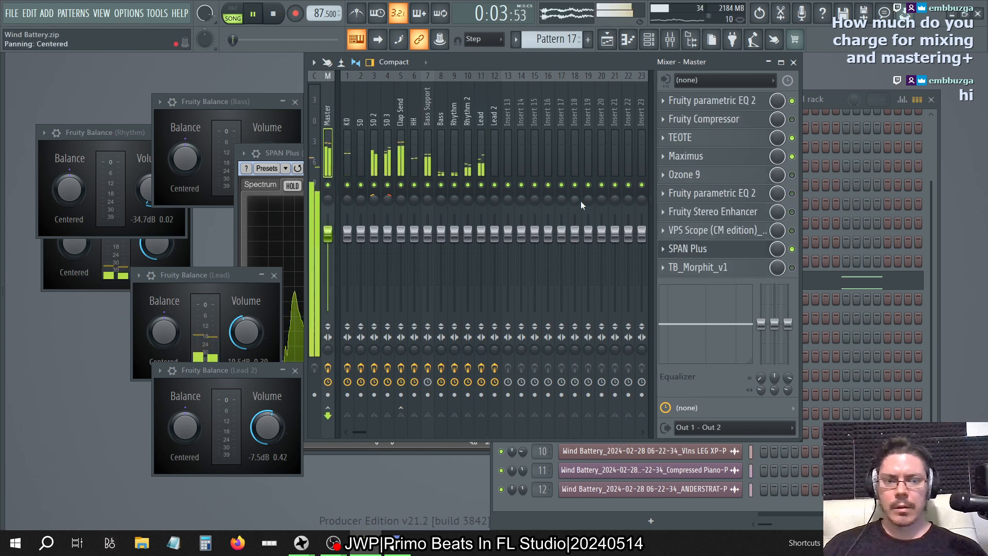
pyautogui.click(744, 265)
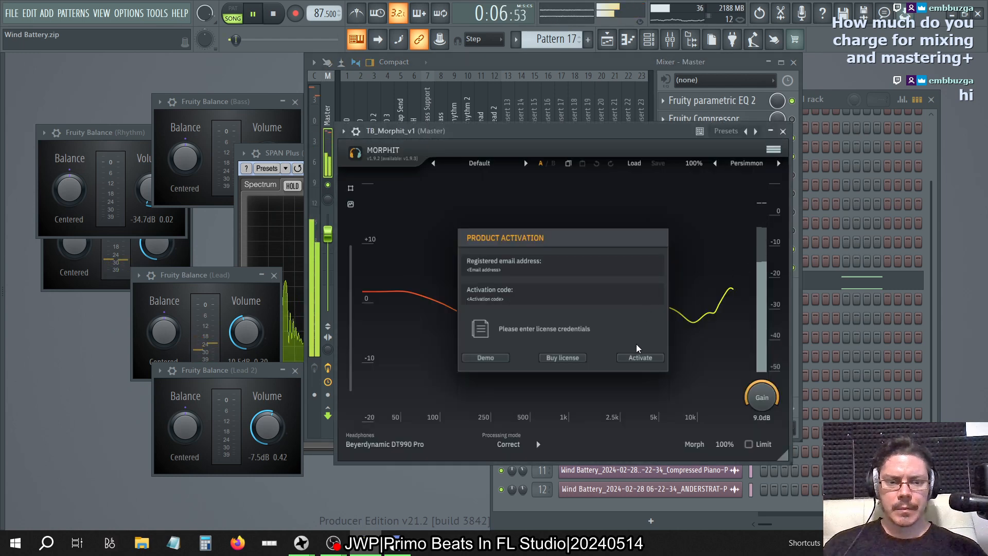
pyautogui.click(486, 357)
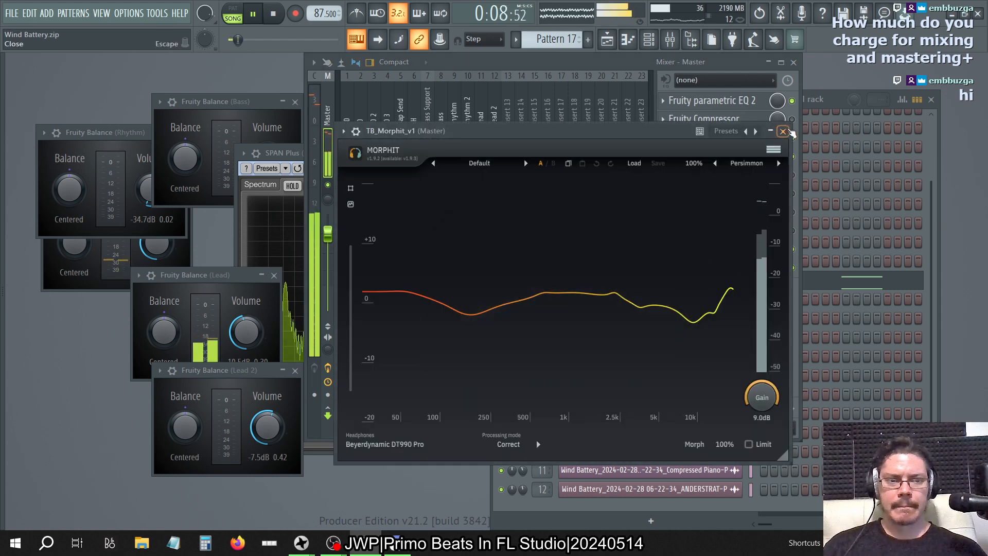
pyautogui.click(783, 131)
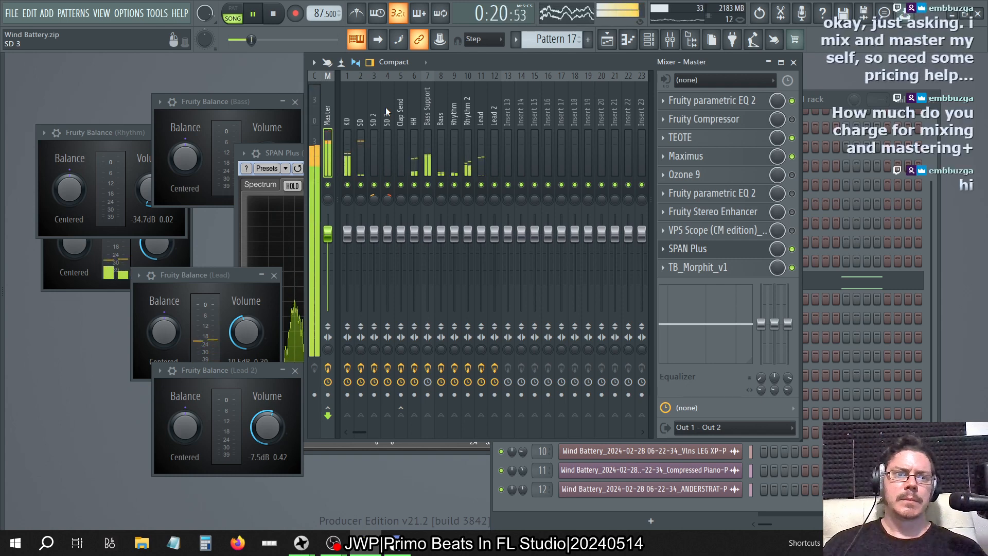
# Play the song from the beginning on headphones to check the lead balance, glancing at the playlist, and stop playback
pyautogui.press('space')
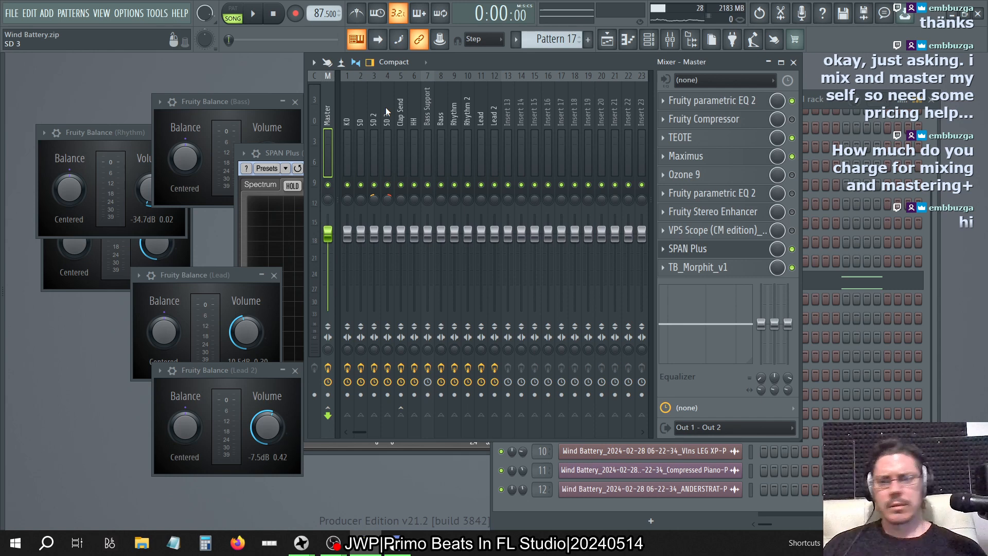
pyautogui.press('space')
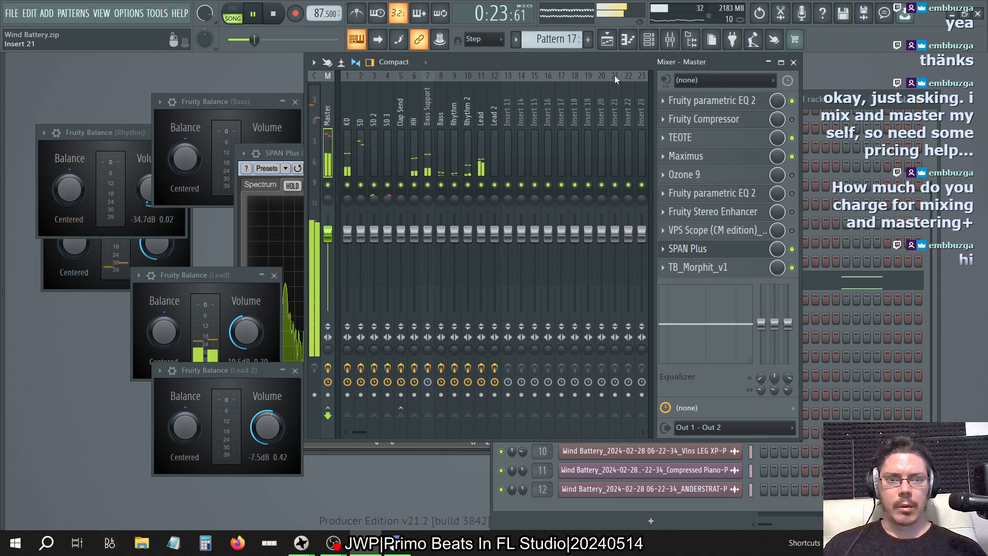
pyautogui.click(608, 39)
pyautogui.click(608, 39)
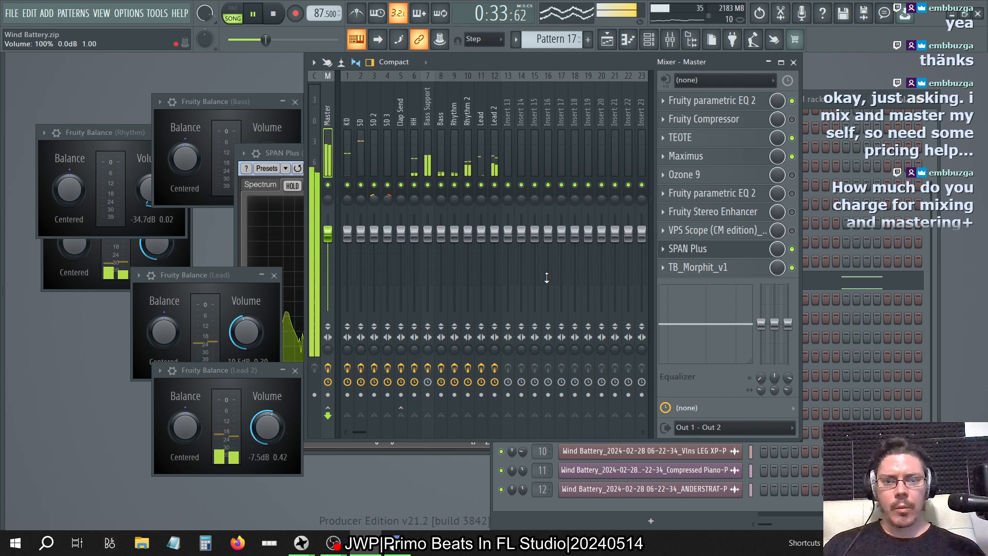
pyautogui.press('space')
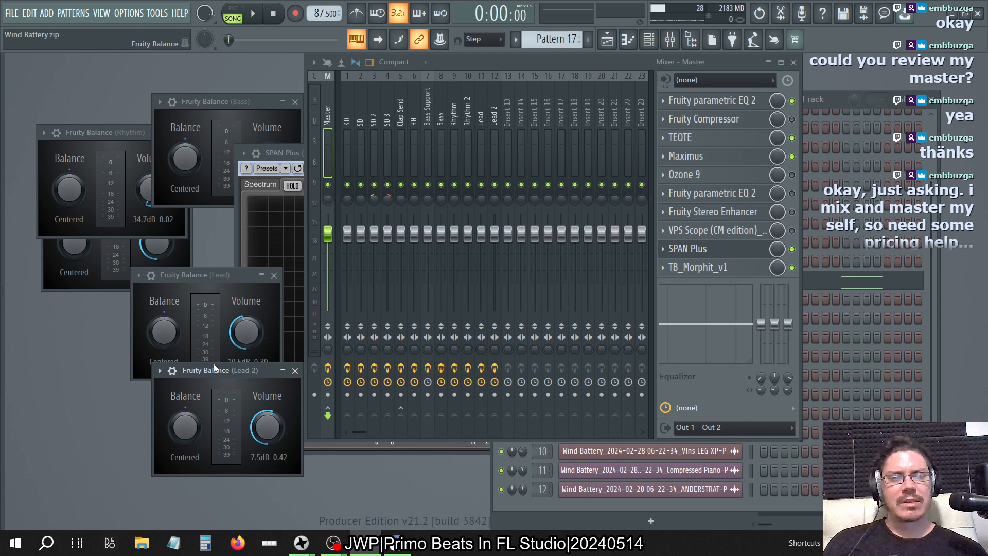
# Calculate 0.5 × 8 and multiply it by 6 in the Windows Calculator, and close the calculator
pyautogui.click(206, 543)
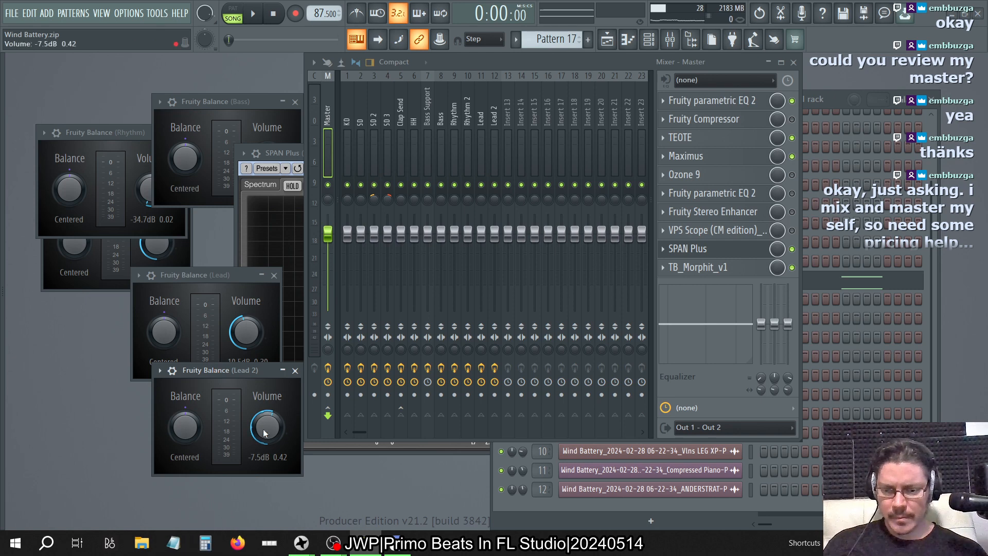
pyautogui.write('0.5*8')
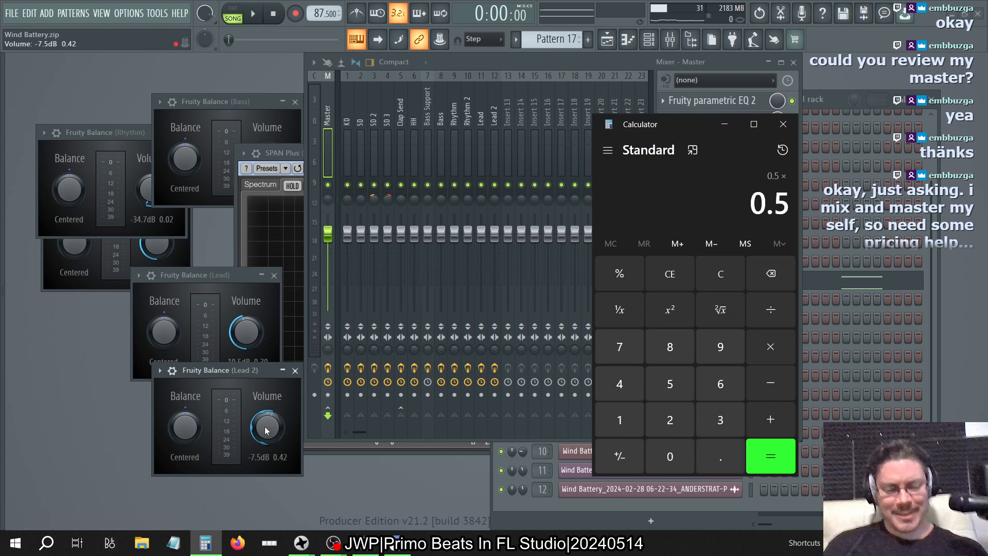
pyautogui.press('Return')
pyautogui.write('*6')
pyautogui.press('Return')
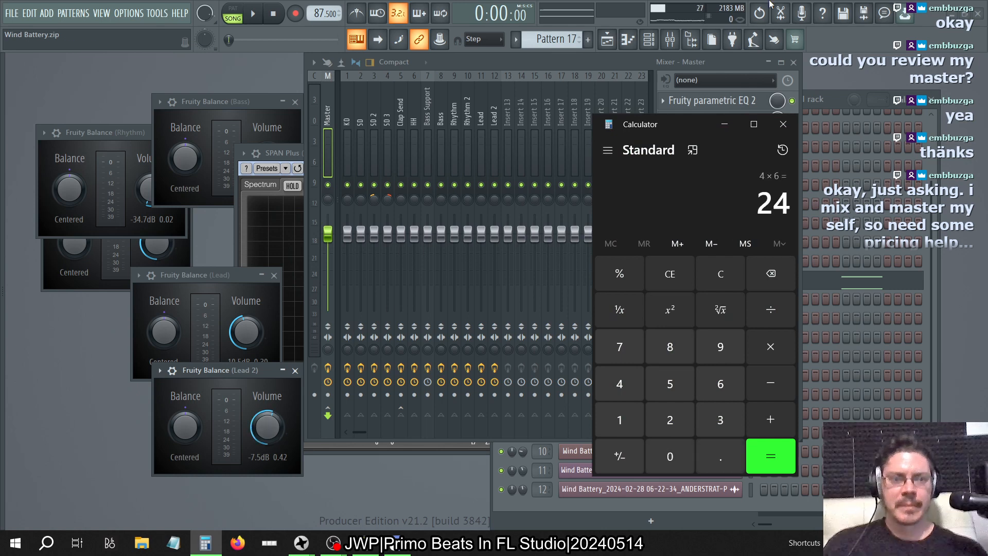
pyautogui.click(783, 124)
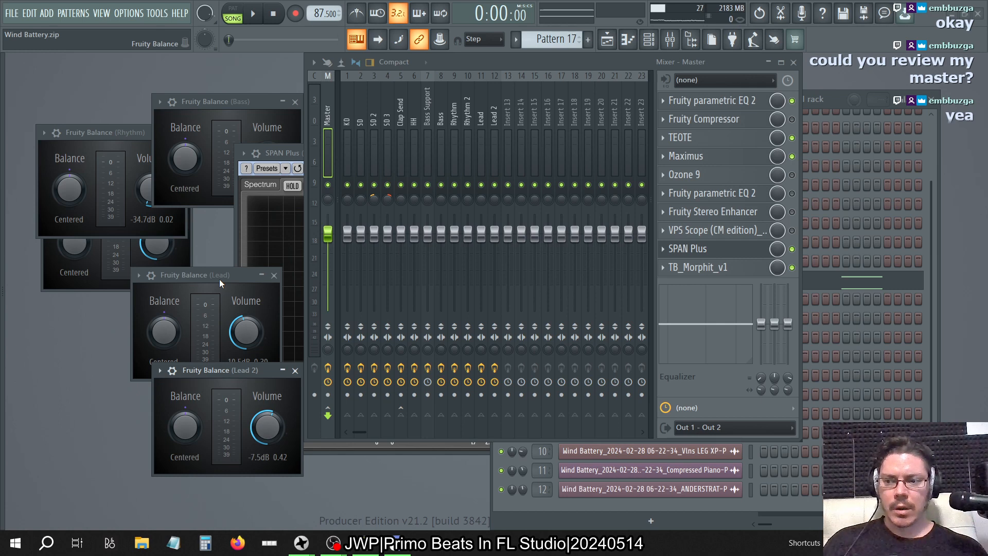
# Inspect the effect chains on the Rhythm 2 and Bass Support mixer tracks
pyautogui.click(180, 277)
pyautogui.click(298, 397)
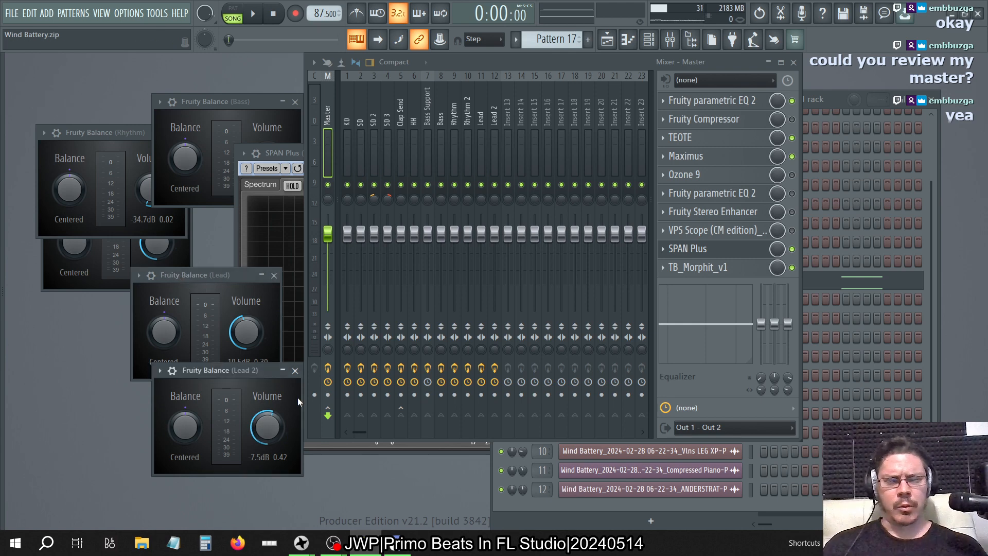
pyautogui.click(453, 121)
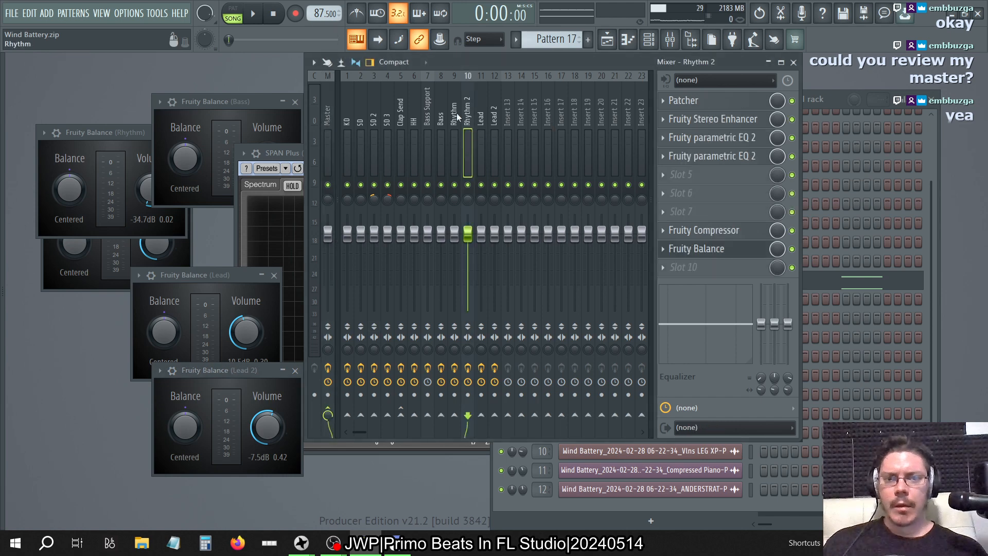
pyautogui.click(427, 110)
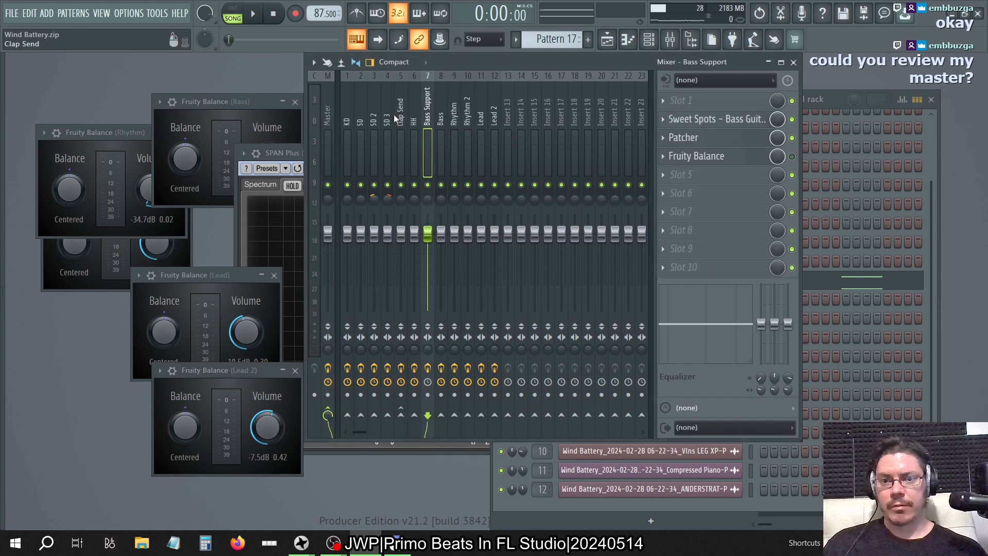
# Inspect the effect chains on the Rhythm, Lead and Lead 2 mixer tracks and bring the Rhythm and Lead Fruity Balance windows forward
pyautogui.click(454, 117)
pyautogui.click(474, 116)
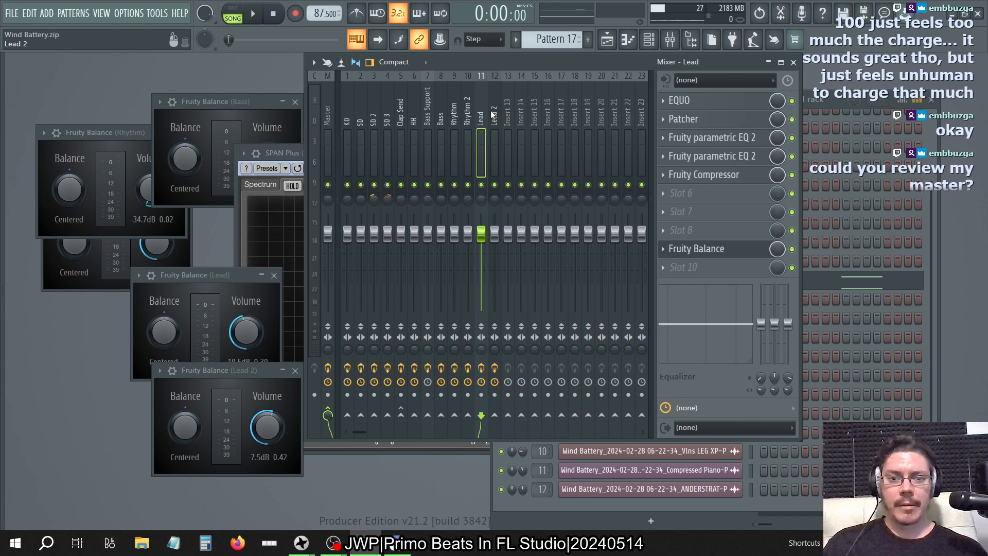
pyautogui.click(493, 114)
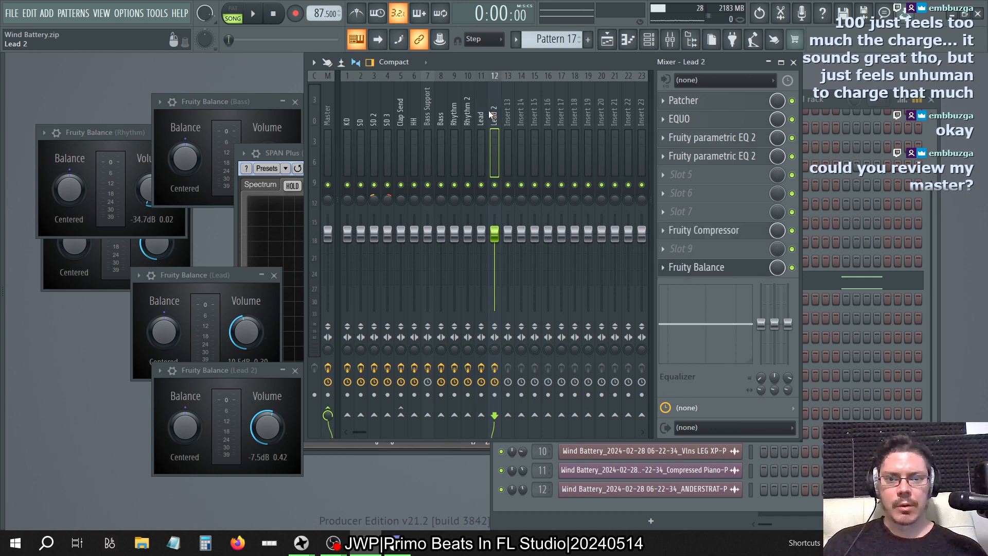
pyautogui.click(480, 116)
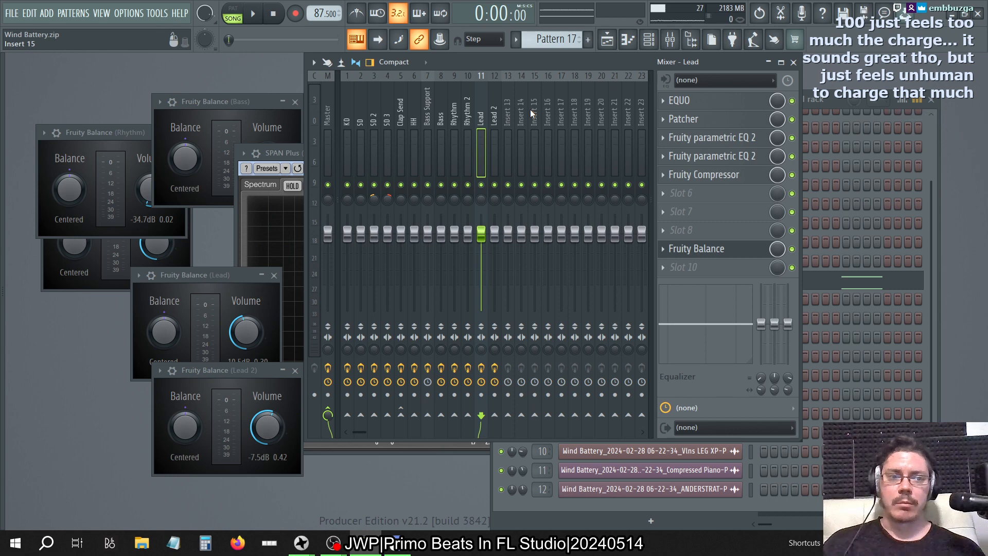
pyautogui.click(494, 120)
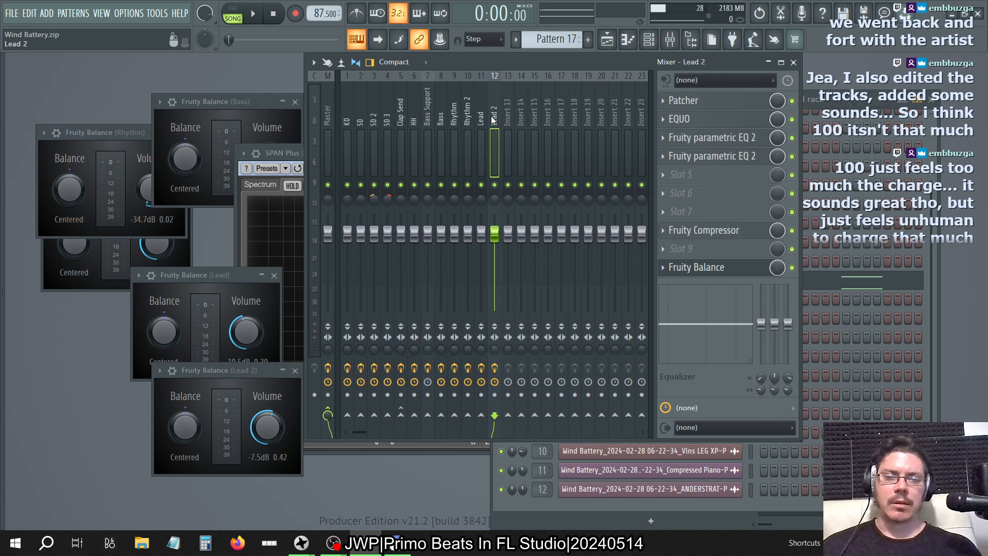
pyautogui.click(481, 118)
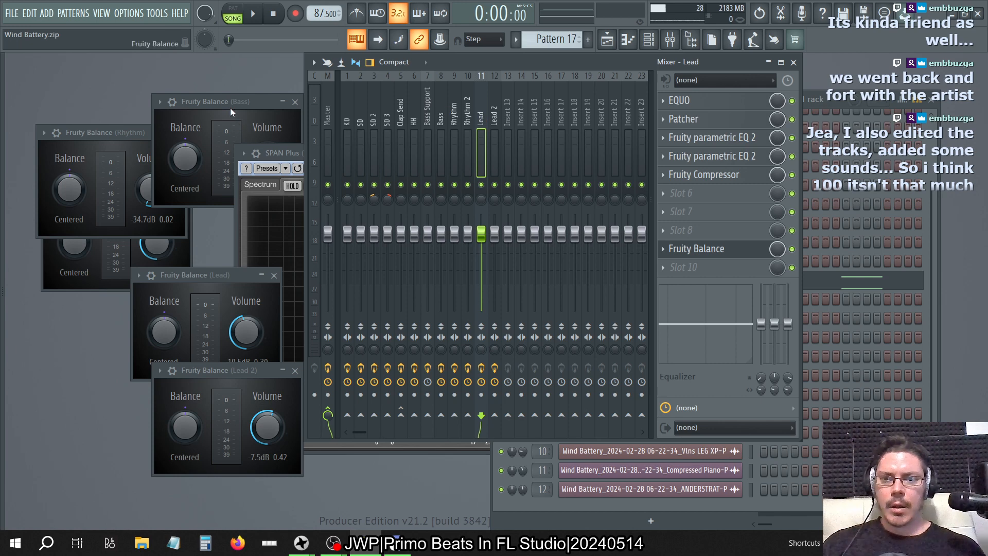
pyautogui.click(129, 132)
pyautogui.click(189, 275)
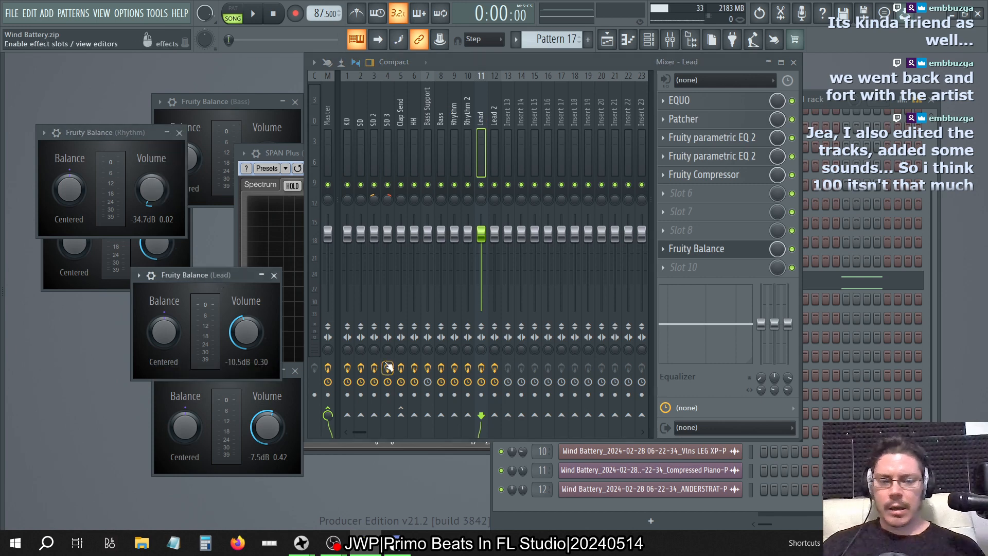
# Play the song, jump playback to bar 11 in the playlist, and close the playlist to return to the mixer
pyautogui.hotkey('alt', 'Tab')
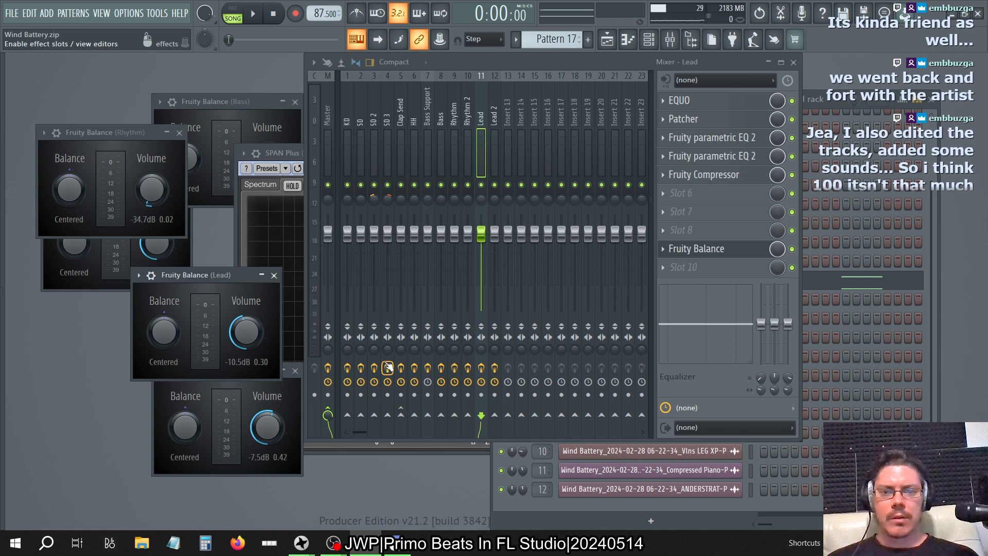
pyautogui.press('space')
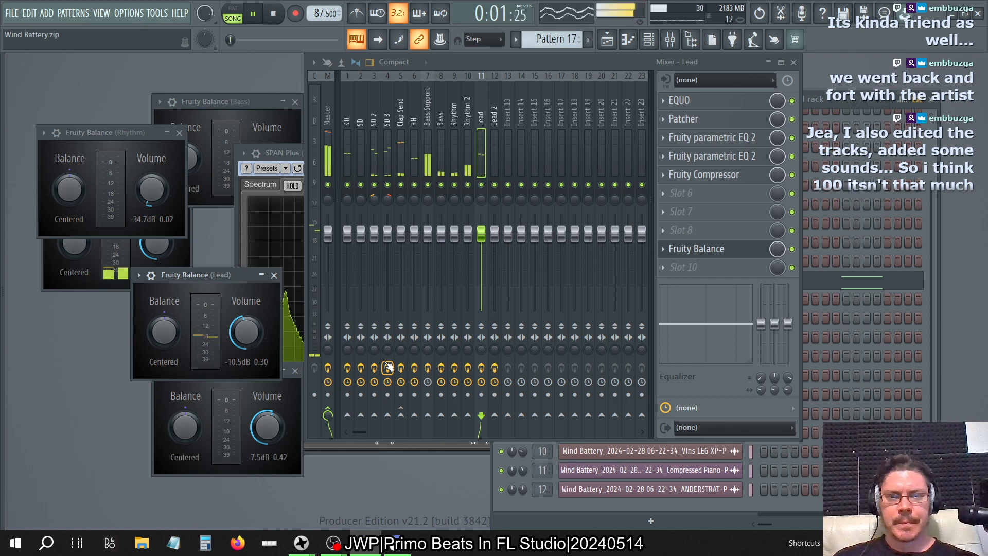
pyautogui.click(607, 39)
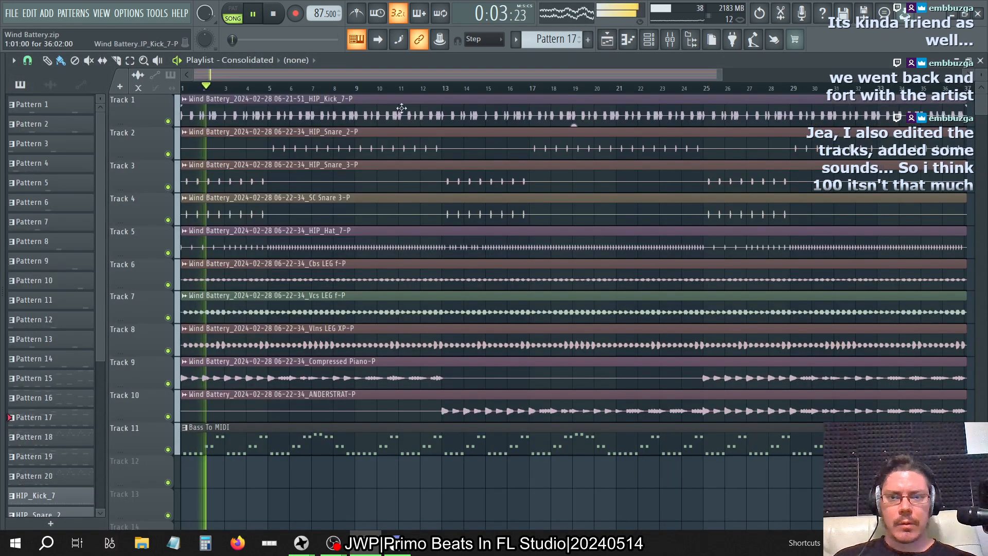
pyautogui.click(399, 87)
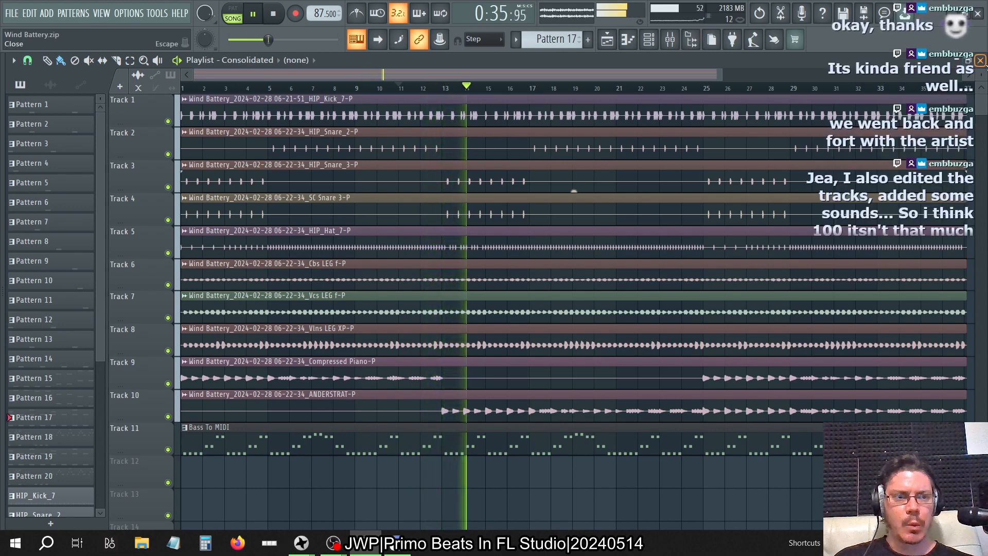
pyautogui.click(980, 60)
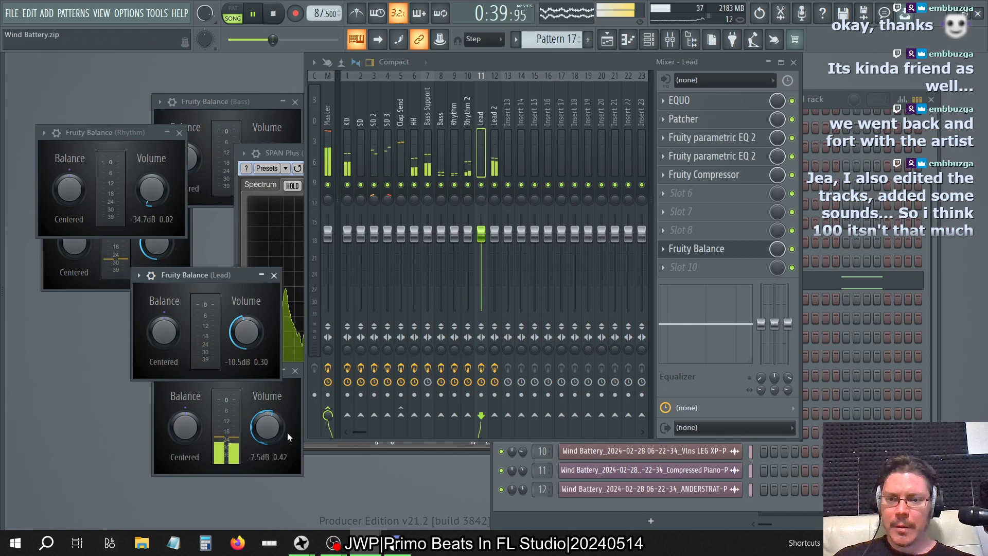
# Set the Fruity Balance volume to -6.0 dB on Lead 2 and -12.0 dB on Lead while the song plays
pyautogui.click(301, 420)
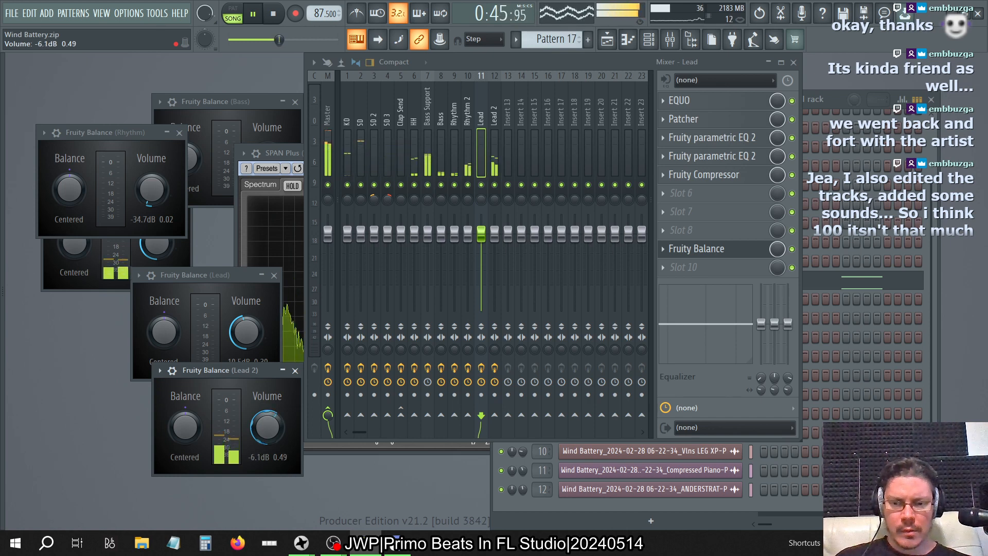
pyautogui.click(247, 332)
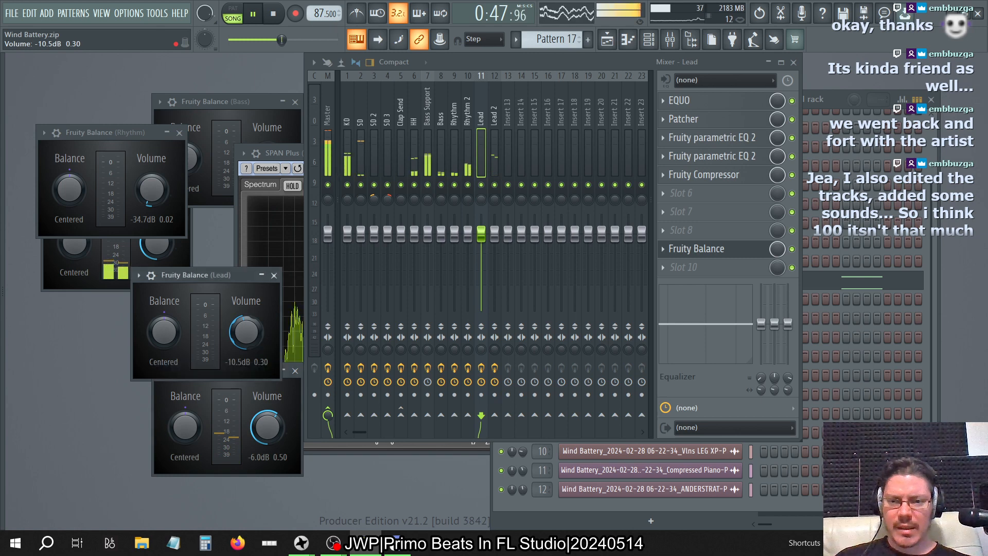
pyautogui.moveTo(247, 332); pyautogui.dragTo(247, 335)
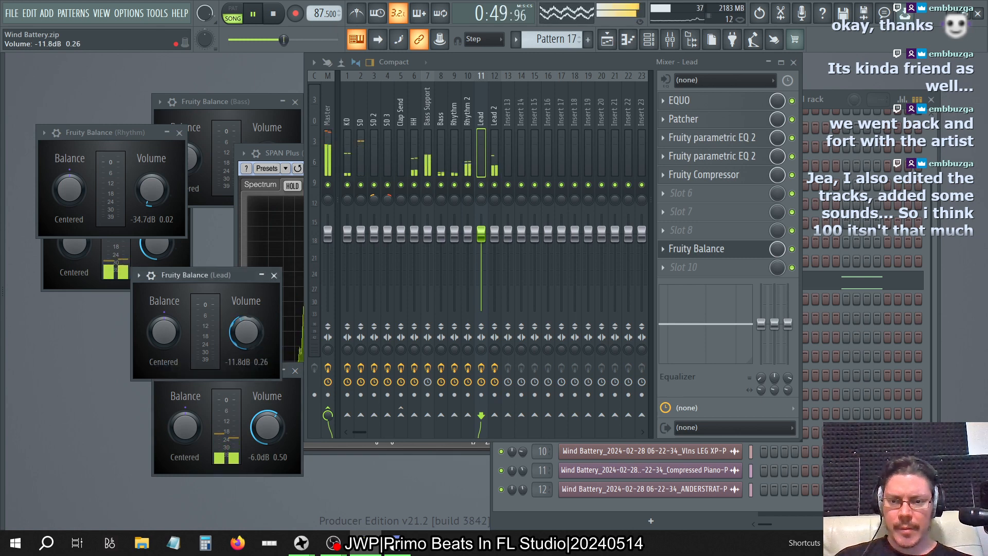
# Compare the Master with TB_Morphit bypassed and re-enabled during playback, and bring the SPAN Plus spectrum forward
pyautogui.click(328, 116)
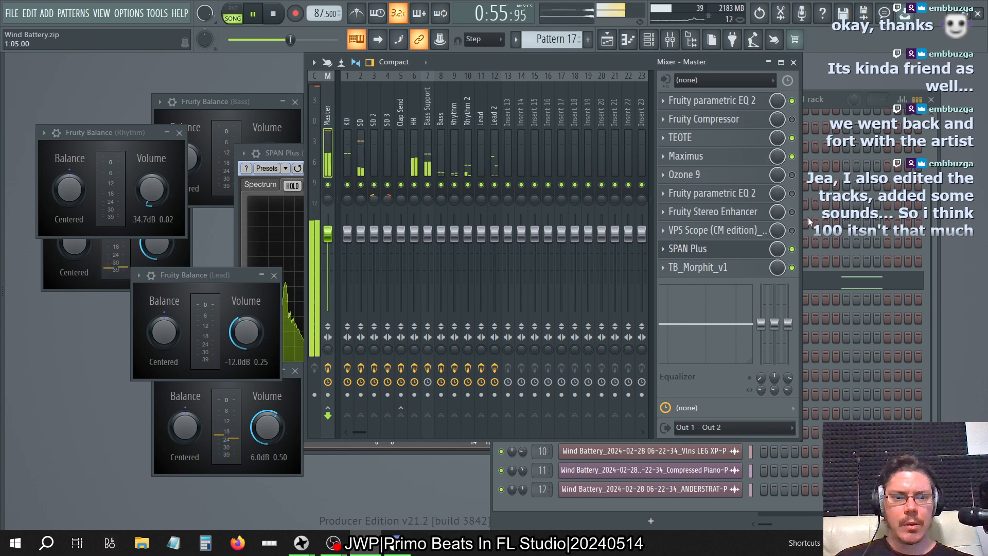
pyautogui.click(792, 267)
pyautogui.click(792, 267)
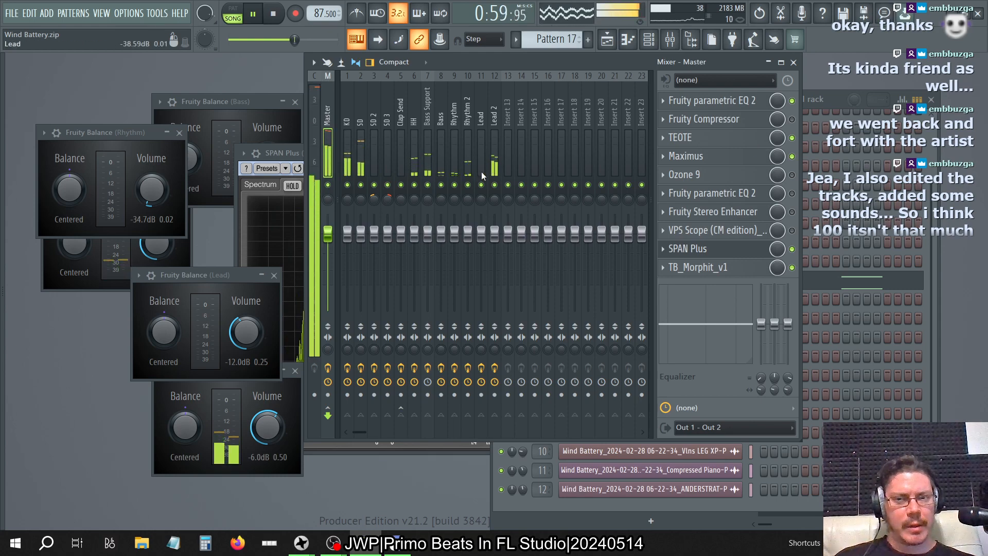
pyautogui.click(278, 154)
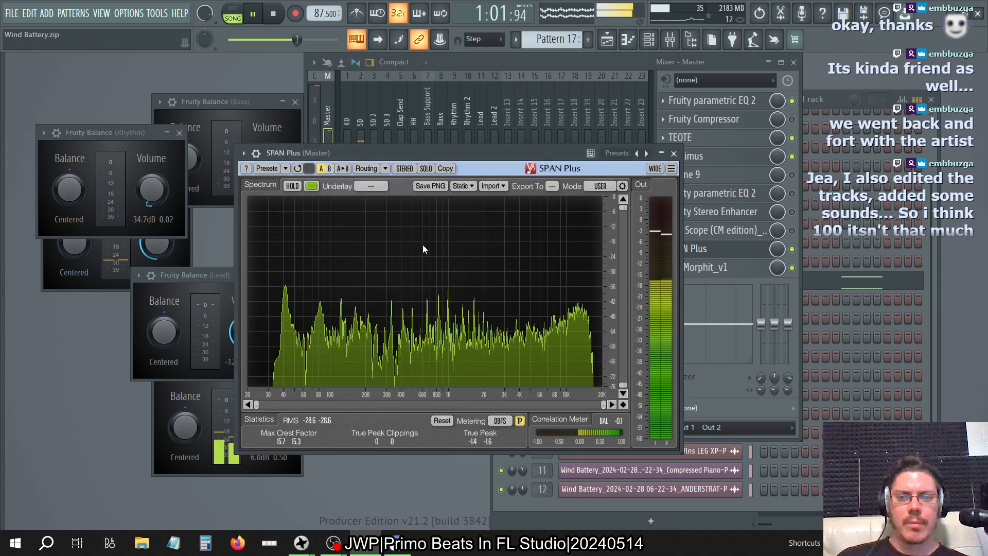
# Replay the song from bar 11 in the playlist, return to the mixer view, and stop playback
pyautogui.click(607, 40)
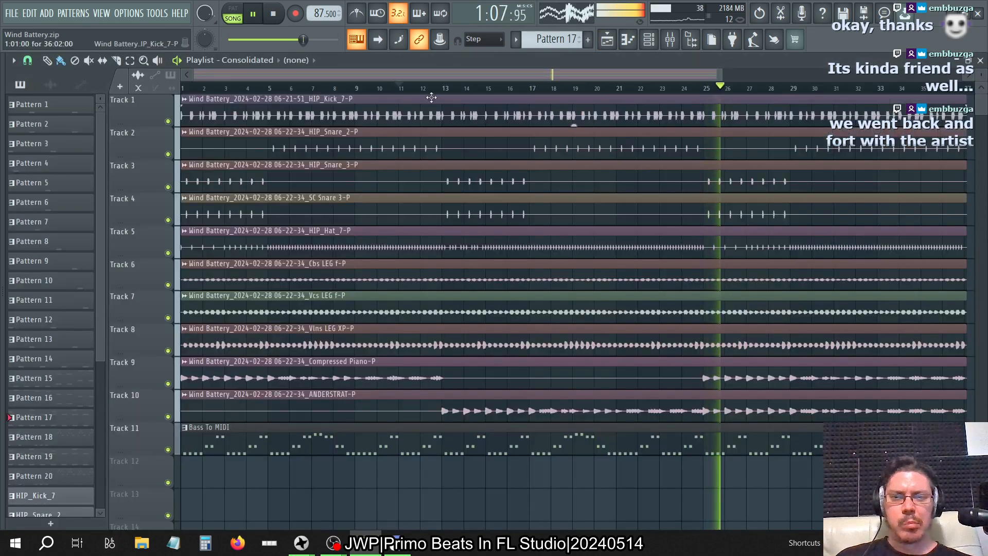
pyautogui.click(401, 87)
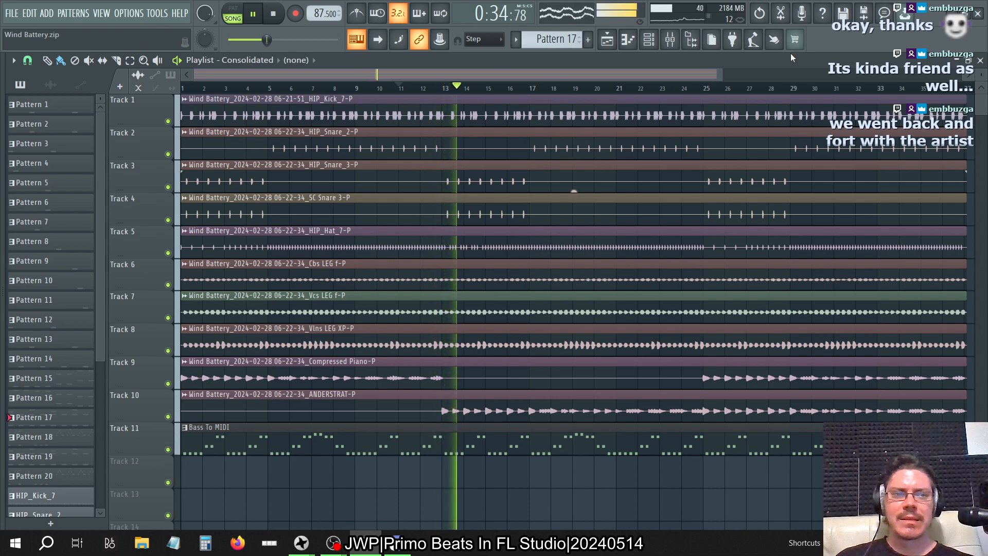
pyautogui.press('F5')
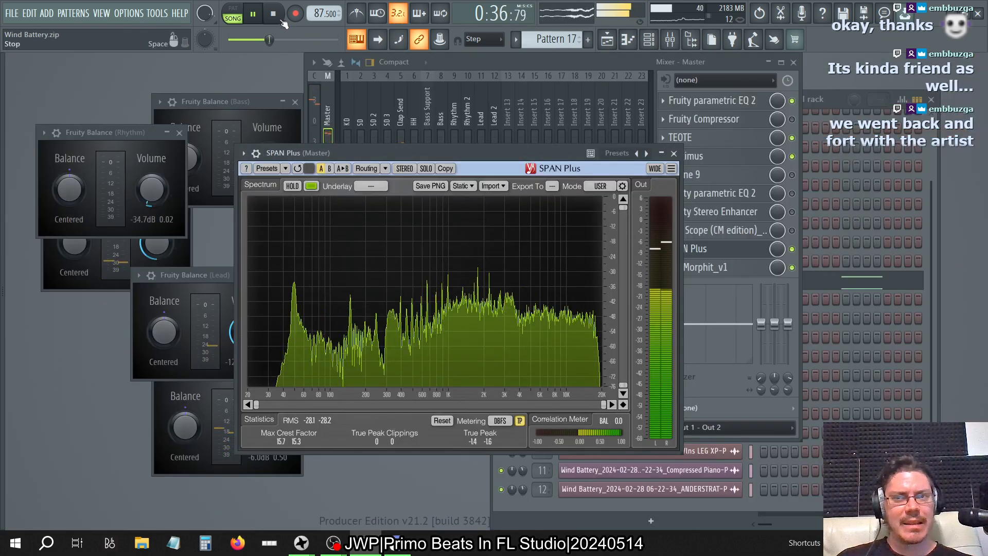
pyautogui.press('space')
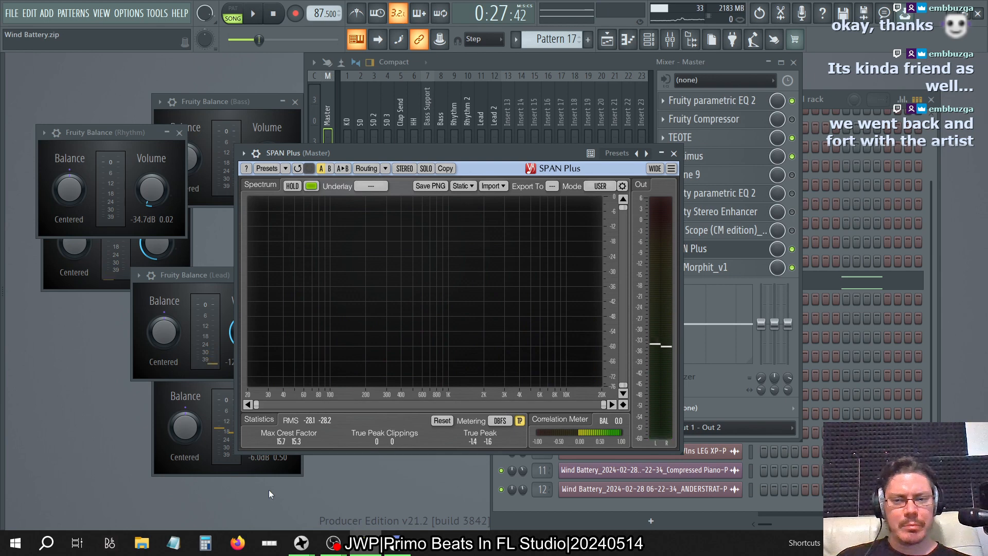
# Switch the Windows playback device from the headphones to the Realtek speaker
pyautogui.click(275, 470)
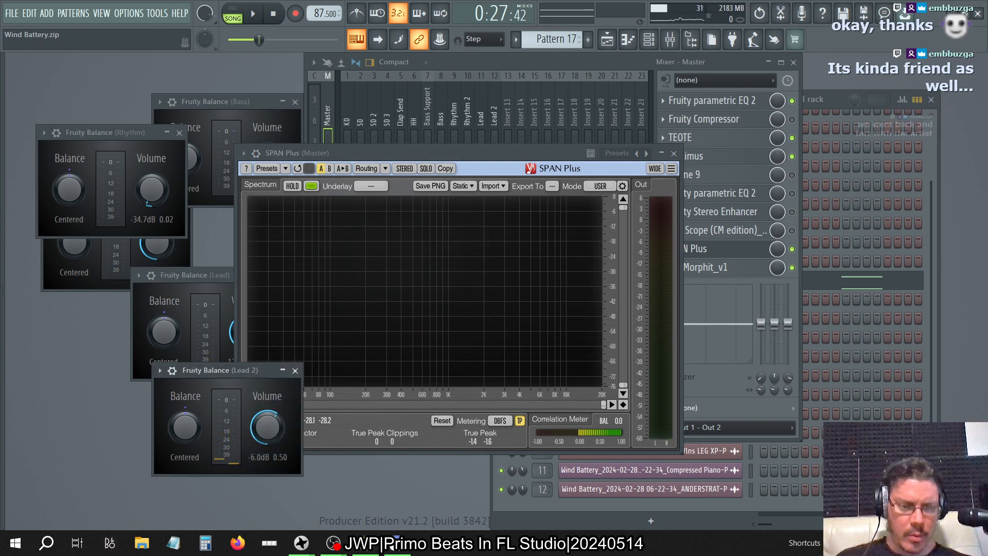
pyautogui.click(916, 543)
pyautogui.click(976, 481)
pyautogui.scroll(-2, 973, 471)
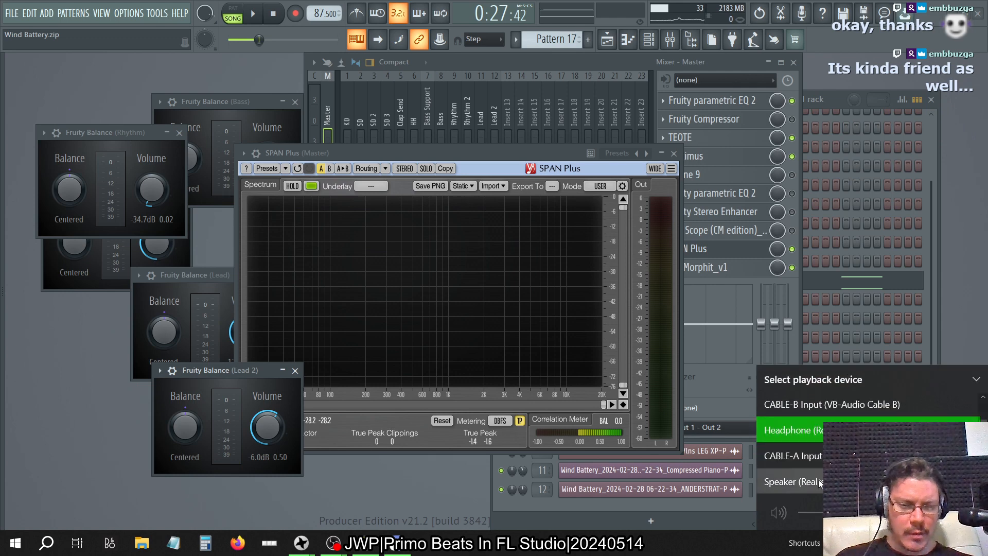
pyautogui.click(790, 474)
# Open the playlist and listen to the transition into bar 13 on the speakers, starting from bar 11, and stop playback
pyautogui.click(613, 40)
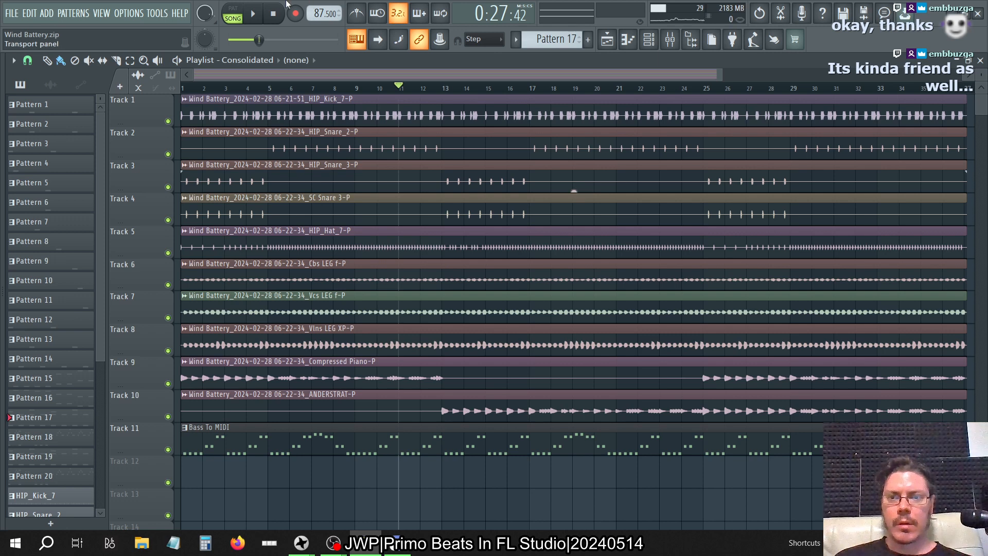
pyautogui.click(254, 15)
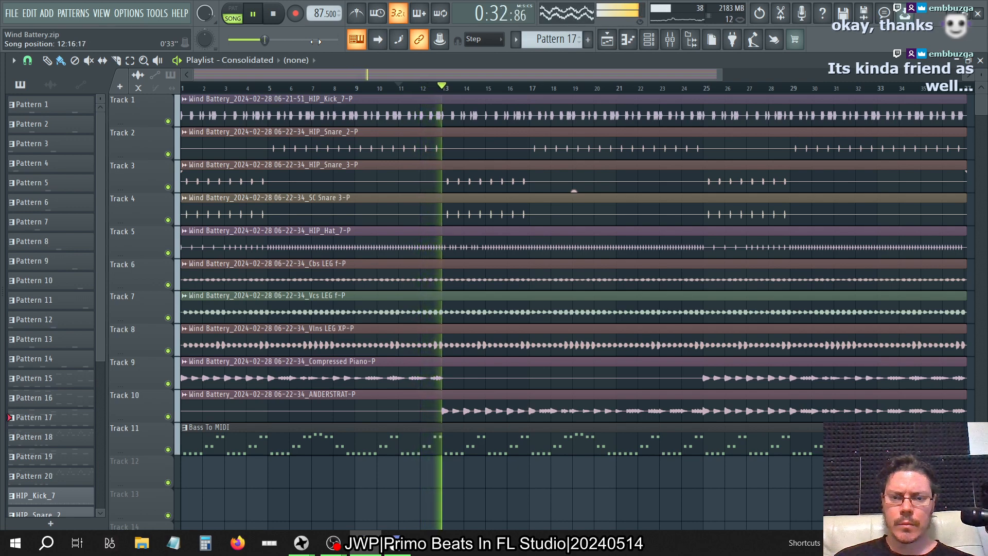
pyautogui.click(273, 15)
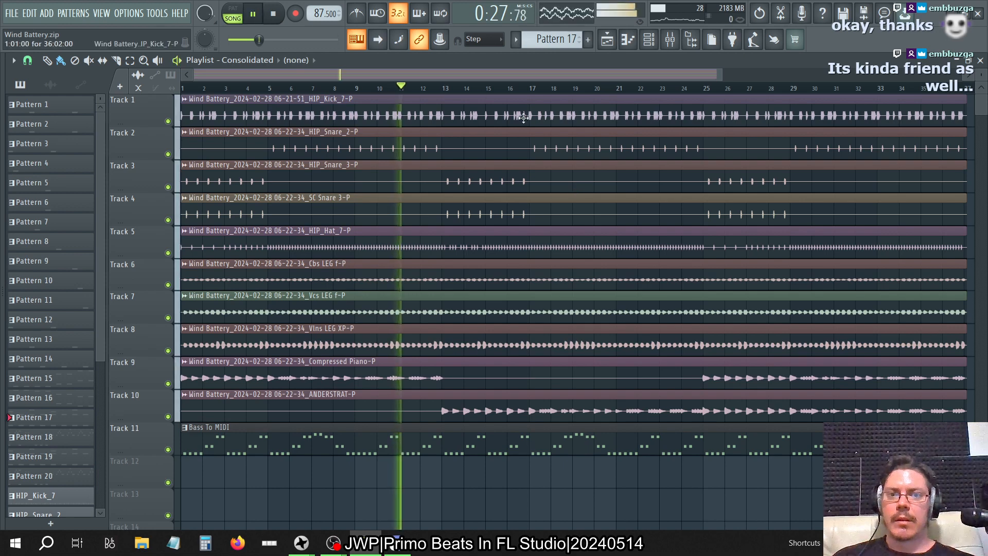
pyautogui.press('space')
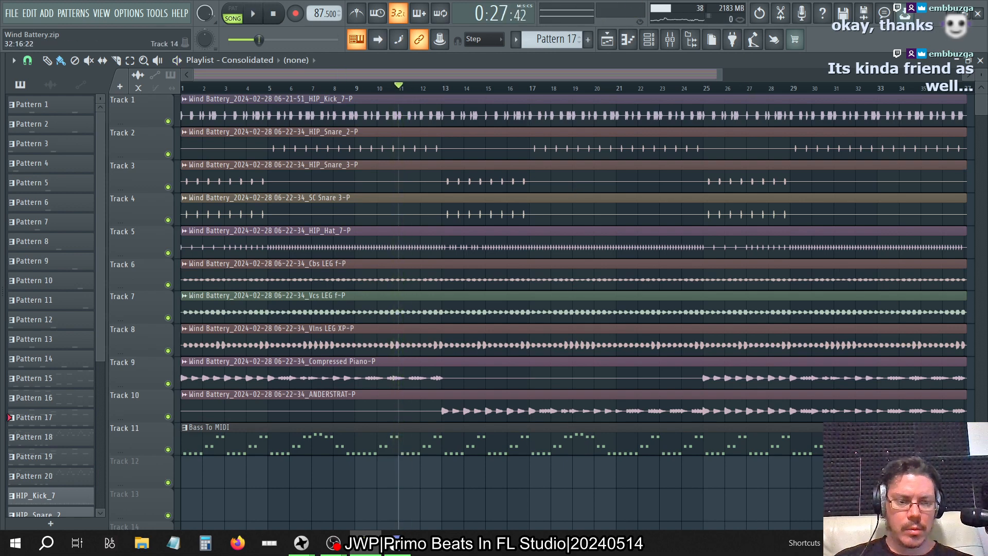
# Switch the Windows playback device back to the headphones, replay the song from bar 11, and stop playback
pyautogui.click(877, 543)
pyautogui.click(865, 479)
pyautogui.scroll(-1, 844, 457)
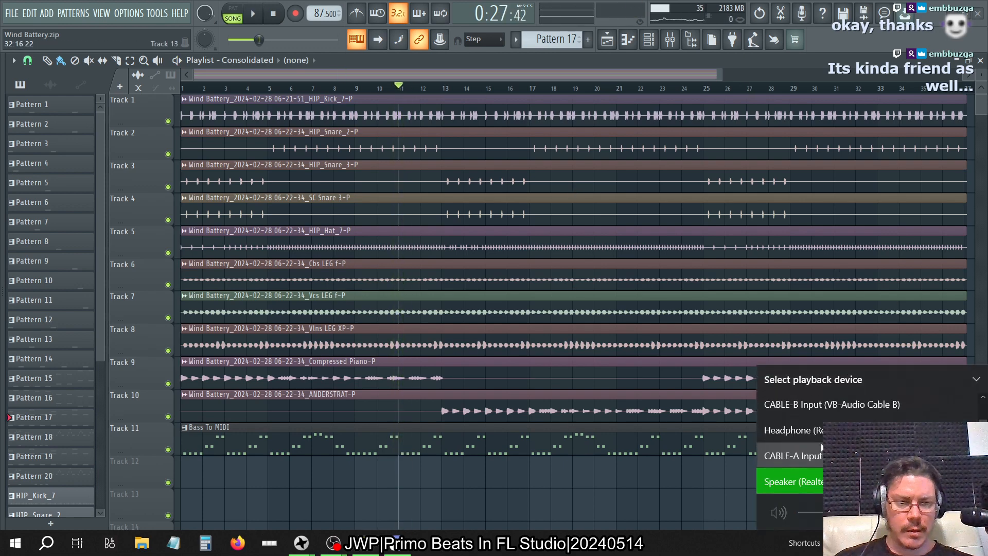
pyautogui.click(815, 438)
pyautogui.click(711, 538)
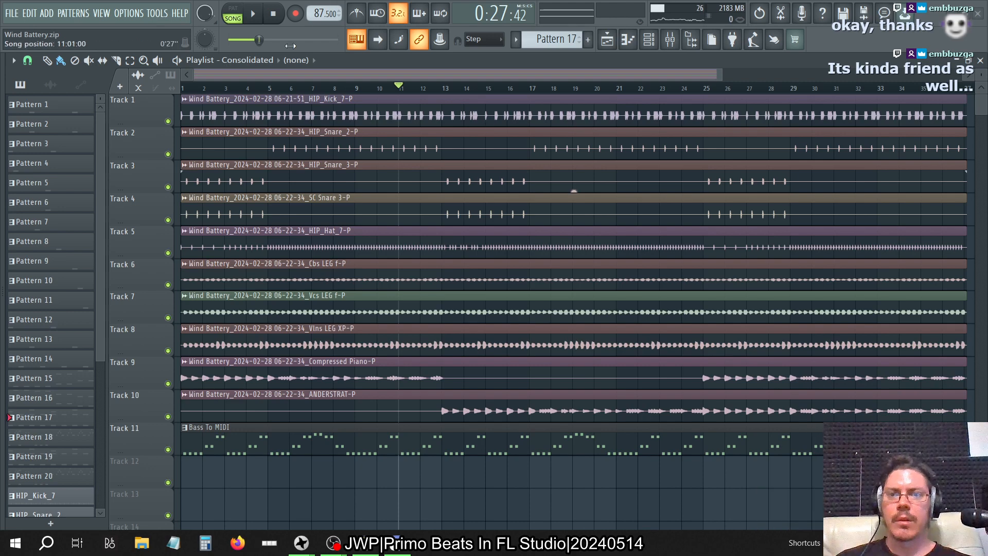
pyautogui.click(256, 18)
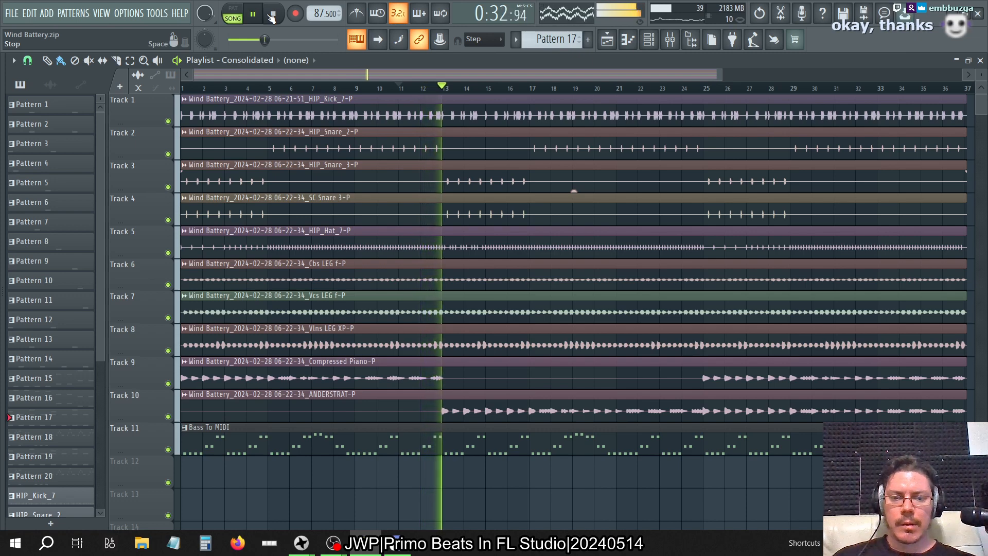
pyautogui.click(273, 16)
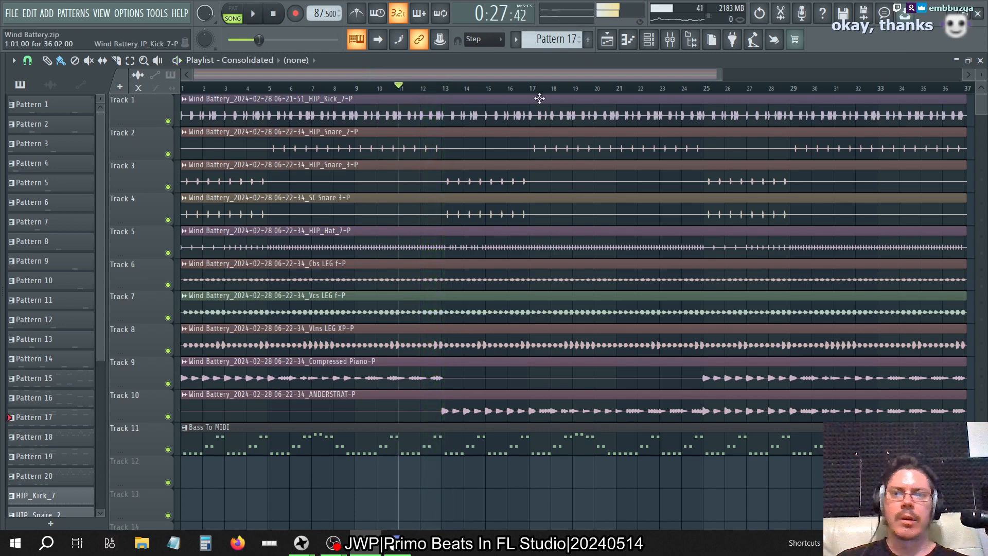
# Minimize the playlist, close all open plugin and editor windows, and reopen only the mixer
pyautogui.click(955, 61)
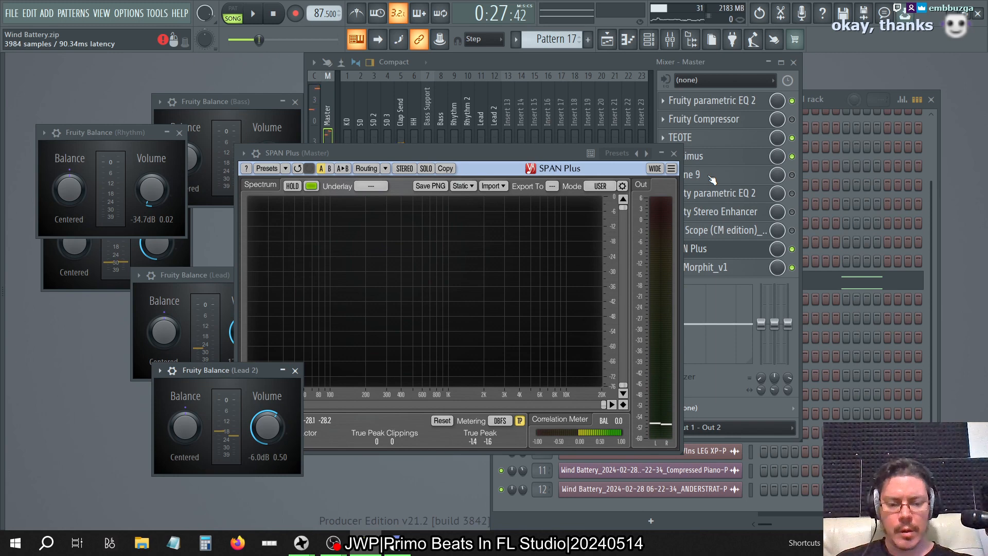
pyautogui.press('F12')
pyautogui.click(670, 40)
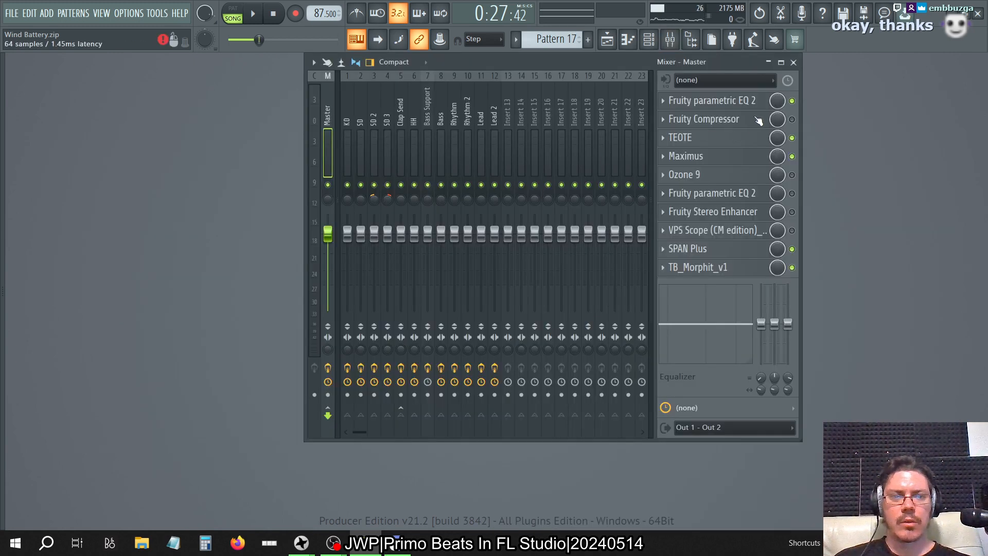
# Replace the Fruity Compressor in slot 2 of the Master track with Patcher
pyautogui.click(665, 123)
pyautogui.moveTo(669, 133)
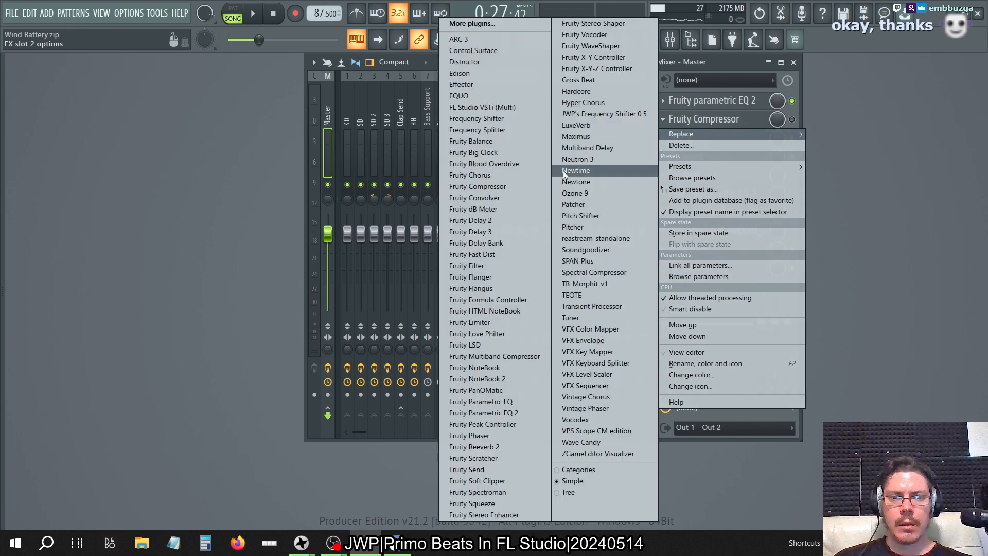
pyautogui.click(567, 205)
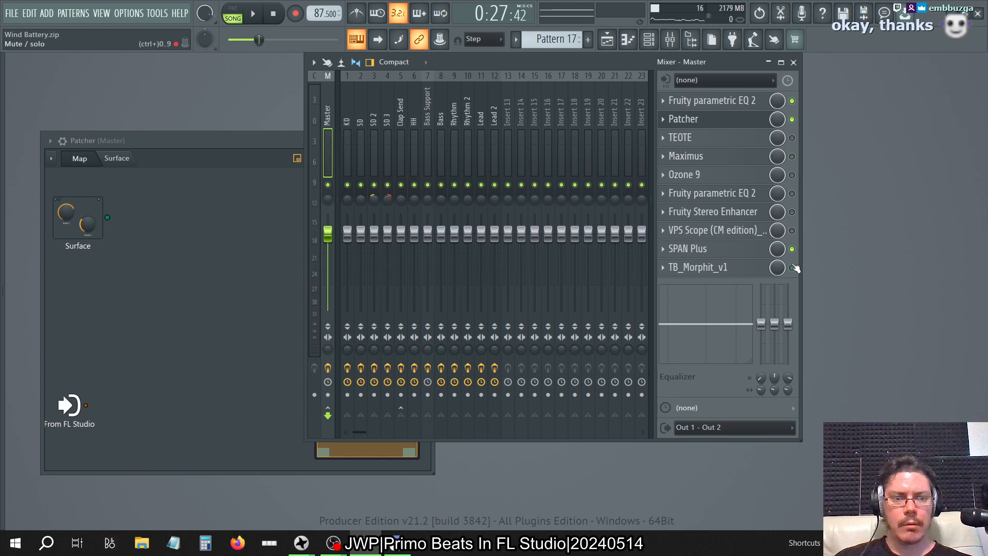
# Add a Fruity Parametric EQ 2 fed from FL Studio and a Fruity Compressor wired to the output in the Patcher map
pyautogui.rightClick(173, 327)
pyautogui.moveTo(200, 341)
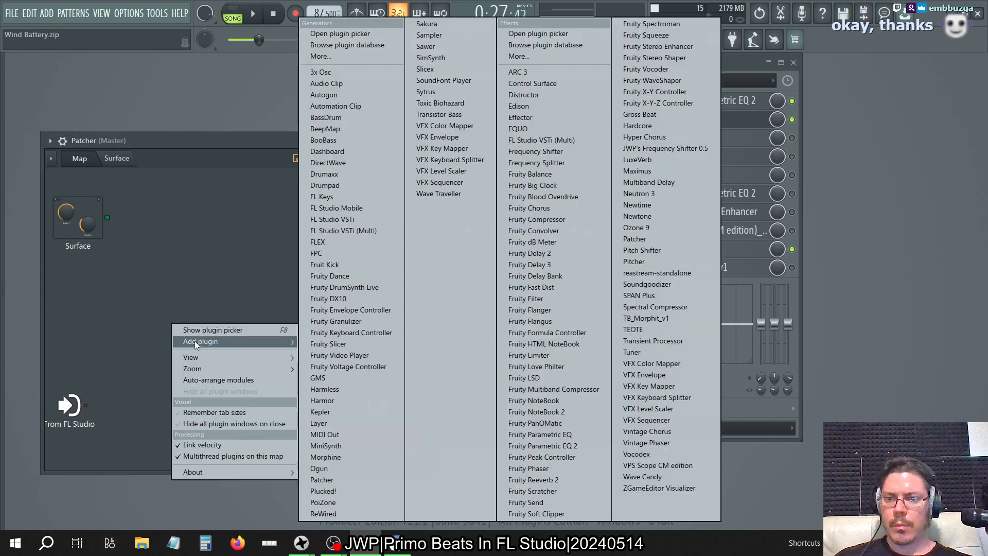
pyautogui.click(550, 445)
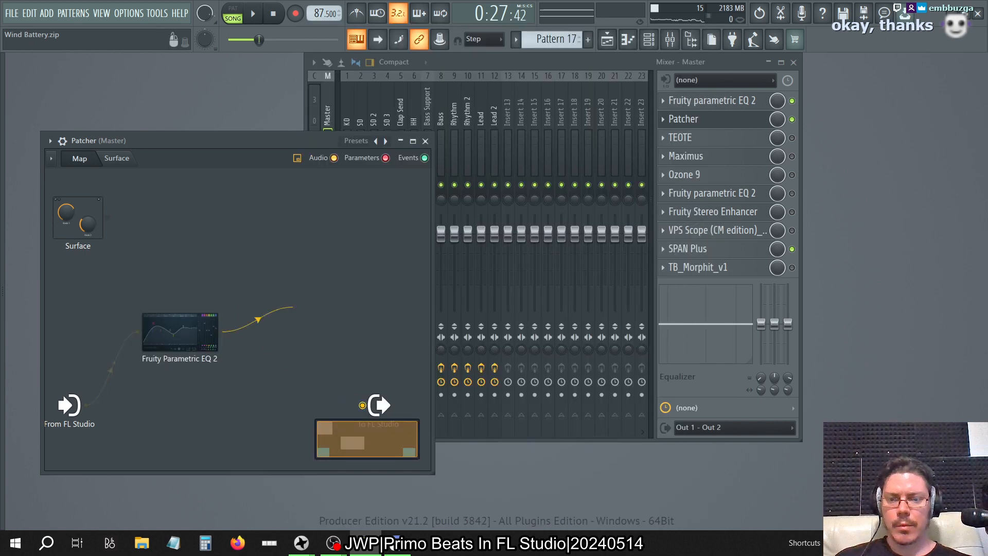
pyautogui.rightClick(313, 290)
pyautogui.moveTo(335, 308)
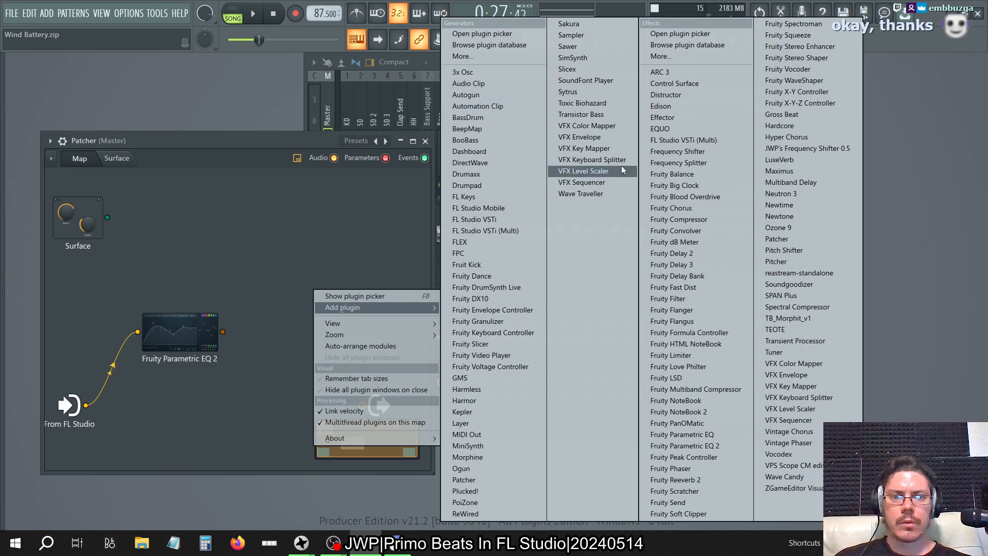
pyautogui.click(698, 219)
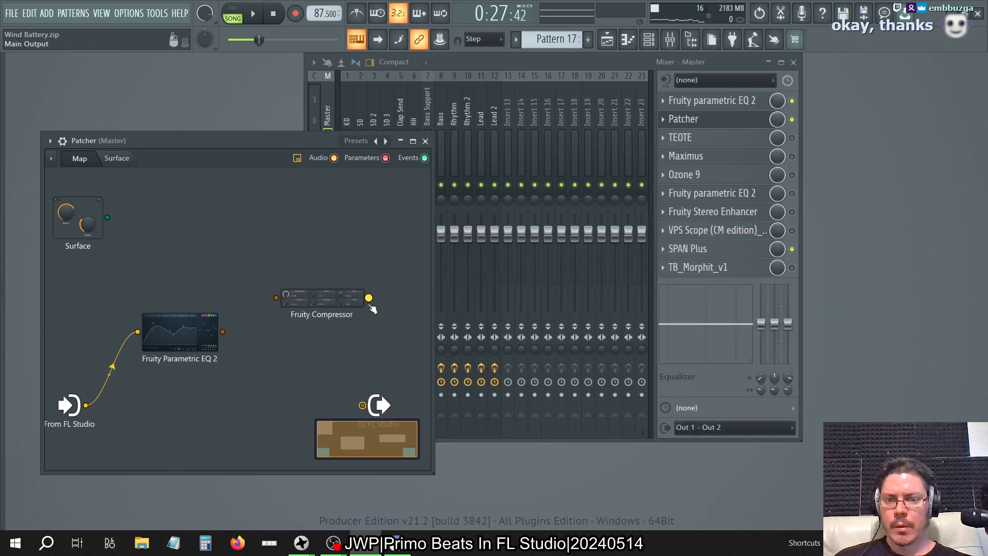
pyautogui.moveTo(379, 382); pyautogui.dragTo(363, 405)
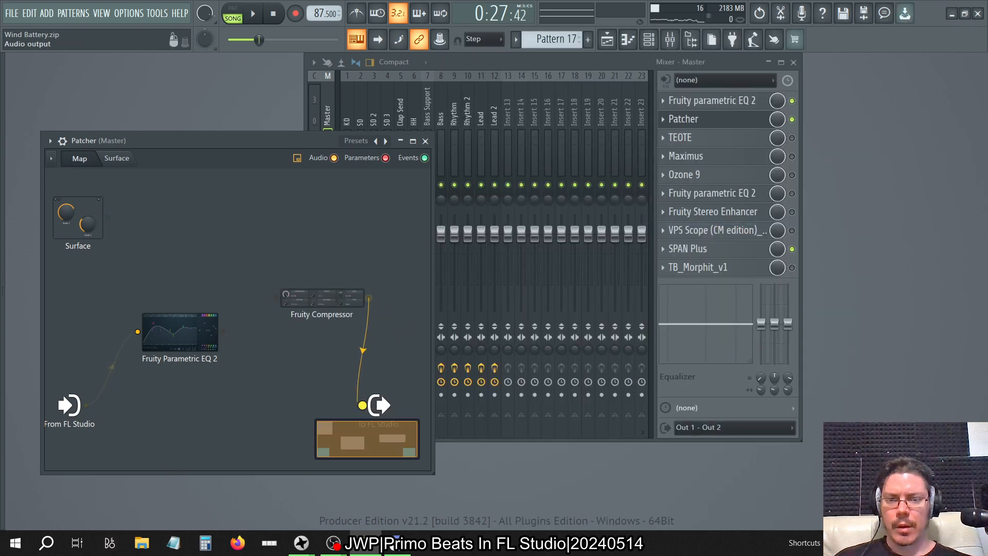
# Load the Complete Mix preset in the Patcher's Fruity Compressor and close its window
pyautogui.click(316, 298)
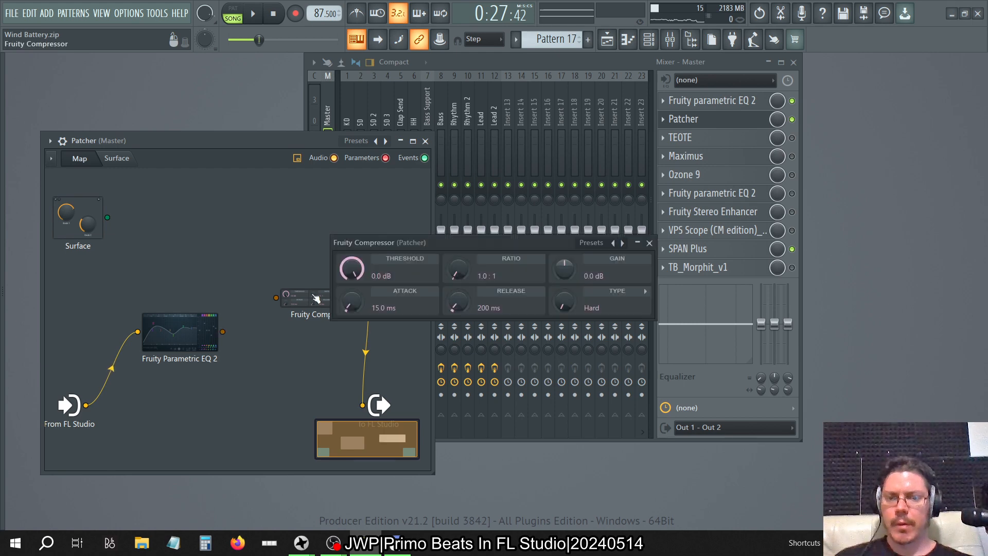
pyautogui.click(623, 243)
pyautogui.click(664, 465)
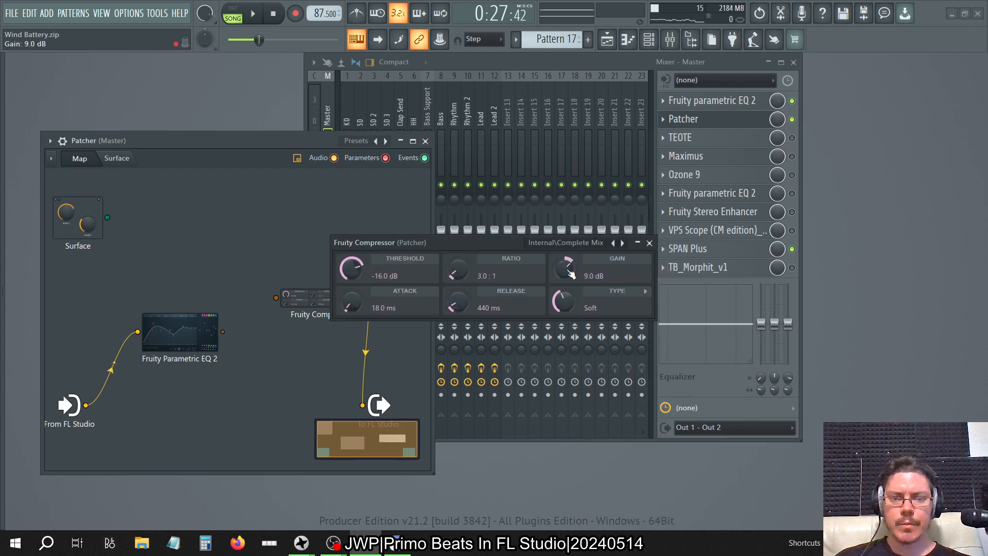
pyautogui.rightClick(572, 275)
pyautogui.click(649, 243)
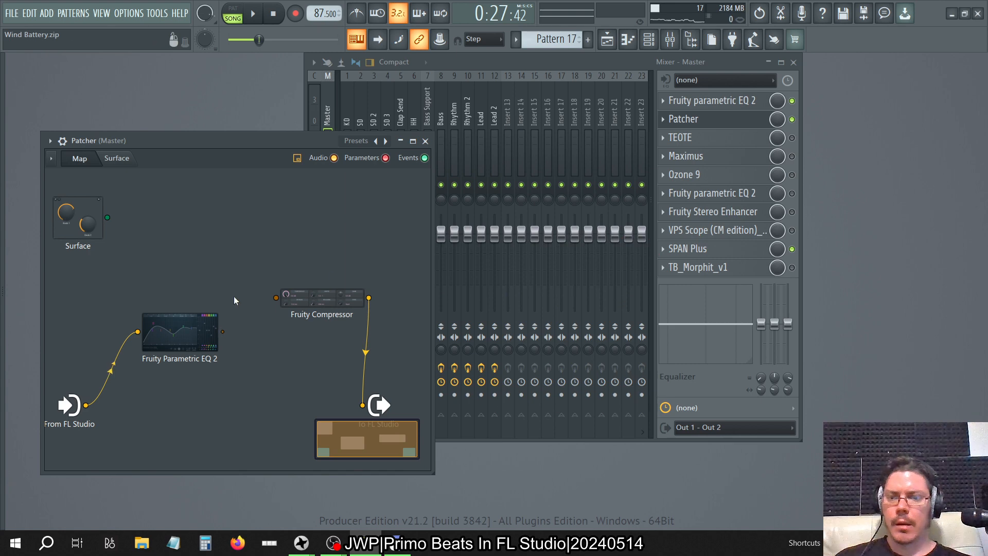
# Route the Parametric EQ 2 to the Patcher output and arrange the Patcher and mixer windows side by side
pyautogui.moveTo(216, 330); pyautogui.dragTo(180, 323)
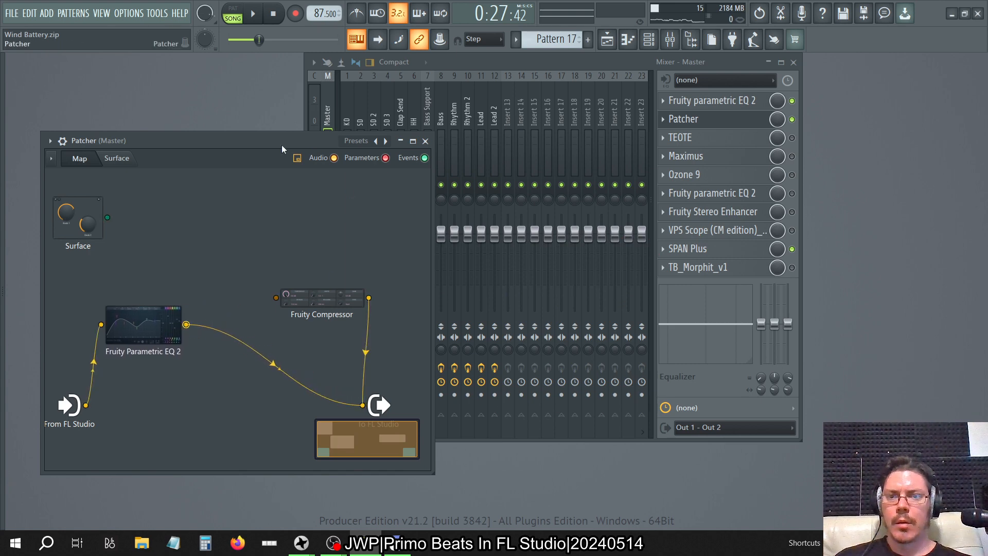
pyautogui.moveTo(282, 144); pyautogui.dragTo(694, 144)
pyautogui.moveTo(601, 67); pyautogui.dragTo(305, 64)
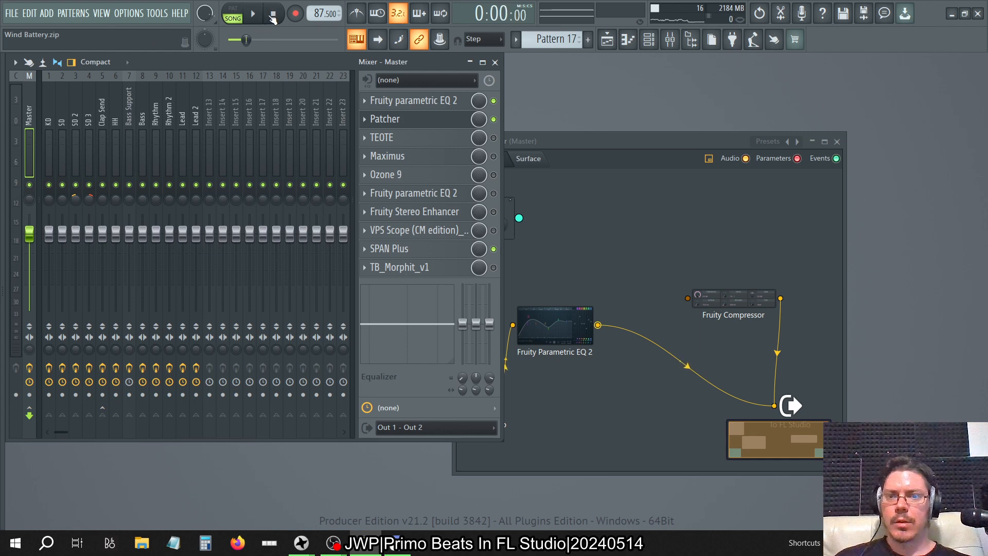
# Play the song and lower the Patcher EQ's main level slightly while listening, then close the EQ window
pyautogui.press('space')
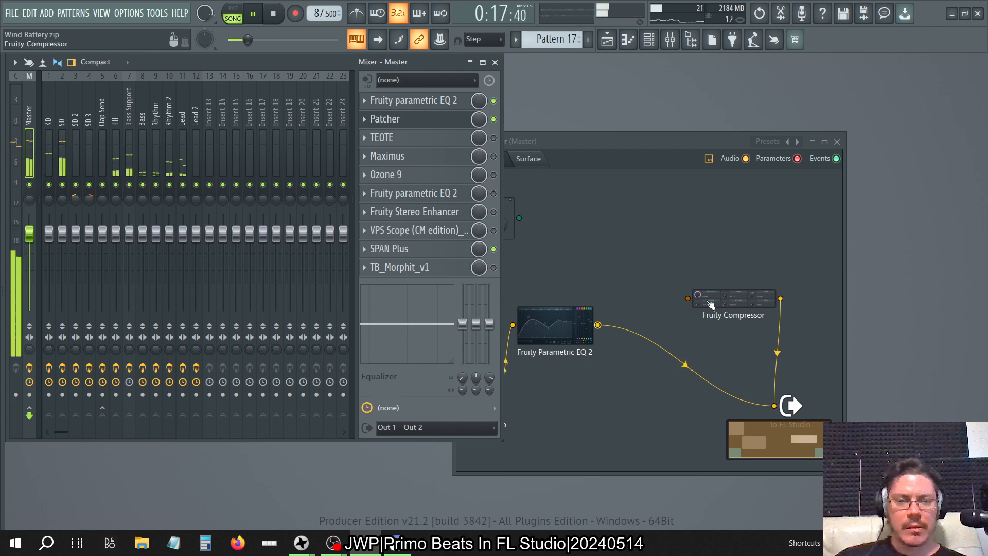
pyautogui.click(608, 256)
pyautogui.doubleClick(555, 327)
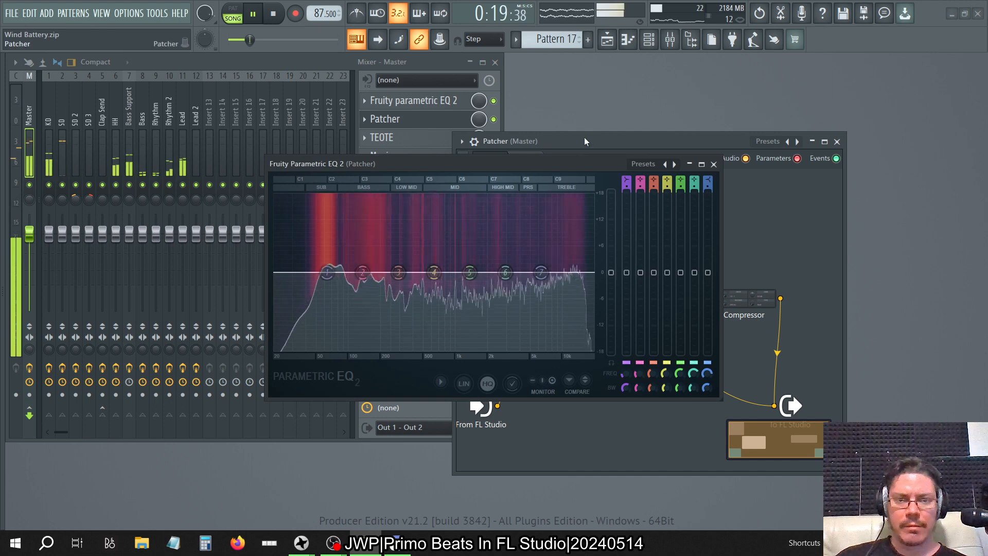
pyautogui.moveTo(559, 164); pyautogui.dragTo(724, 113)
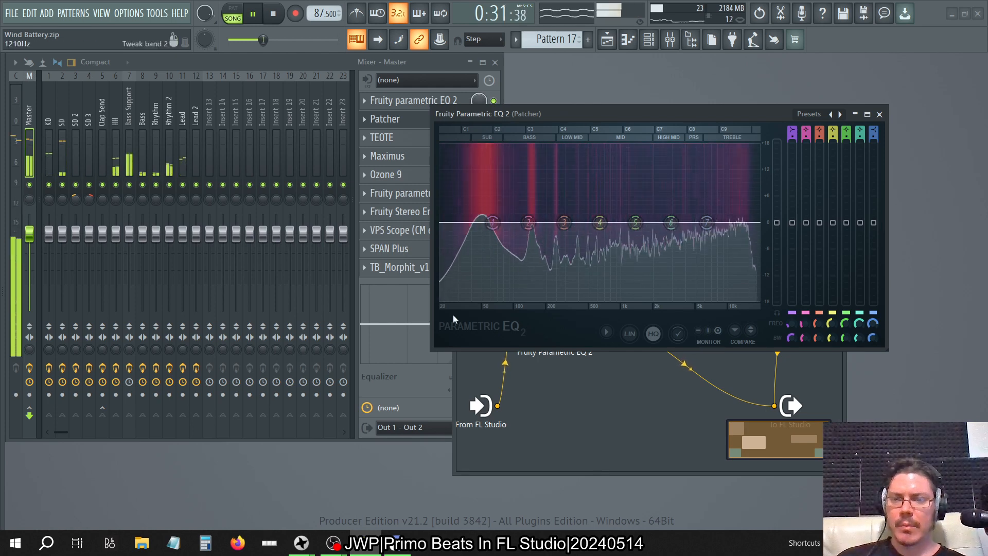
pyautogui.moveTo(776, 222); pyautogui.dragTo(777, 233)
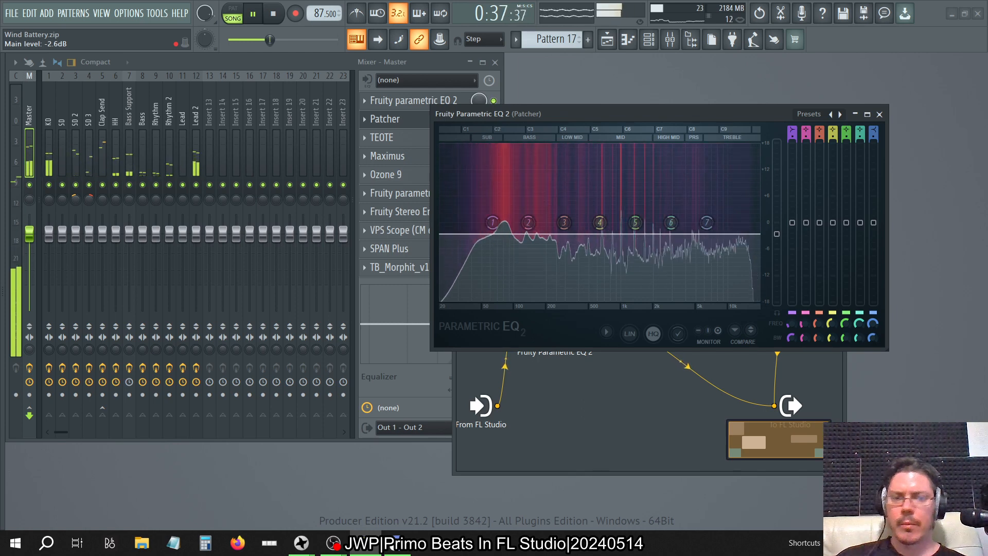
pyautogui.moveTo(777, 234); pyautogui.dragTo(776, 236)
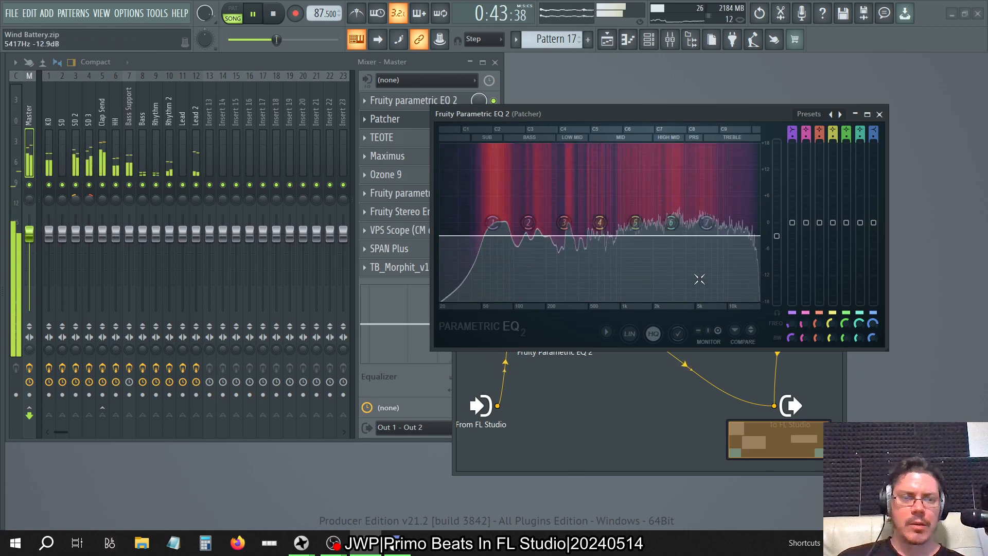
pyautogui.moveTo(777, 235); pyautogui.dragTo(777, 229)
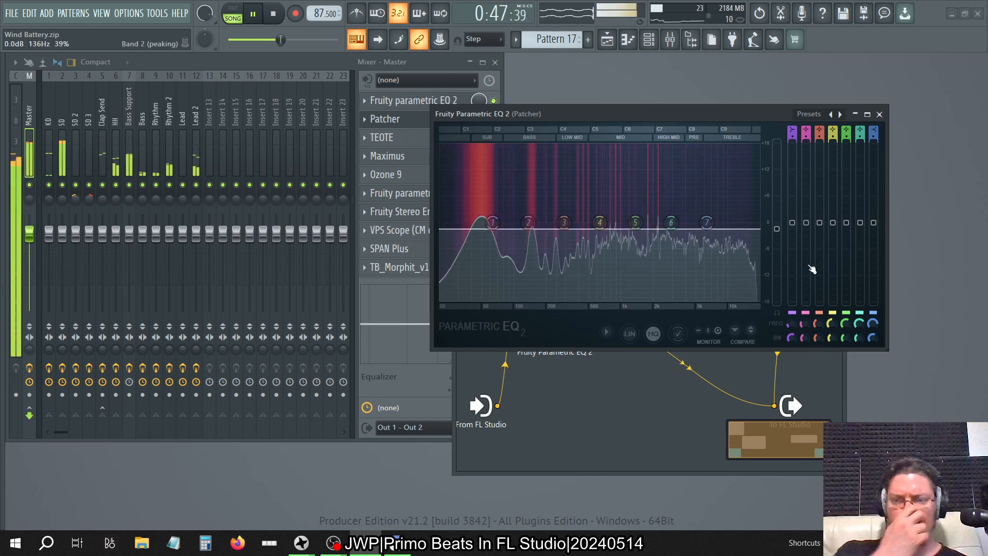
pyautogui.click(881, 115)
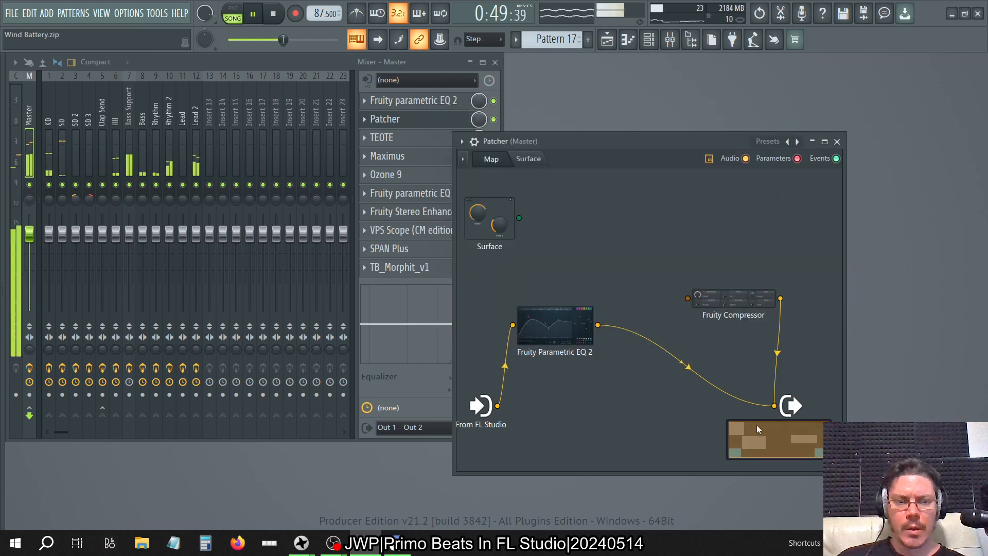
# Chain two more Fruity Parametric EQ 2 modules between the first EQ and the Fruity Compressor, with only the compressor feeding the output
pyautogui.moveTo(774, 407); pyautogui.dragTo(630, 407)
pyautogui.moveTo(776, 389); pyautogui.dragTo(775, 391)
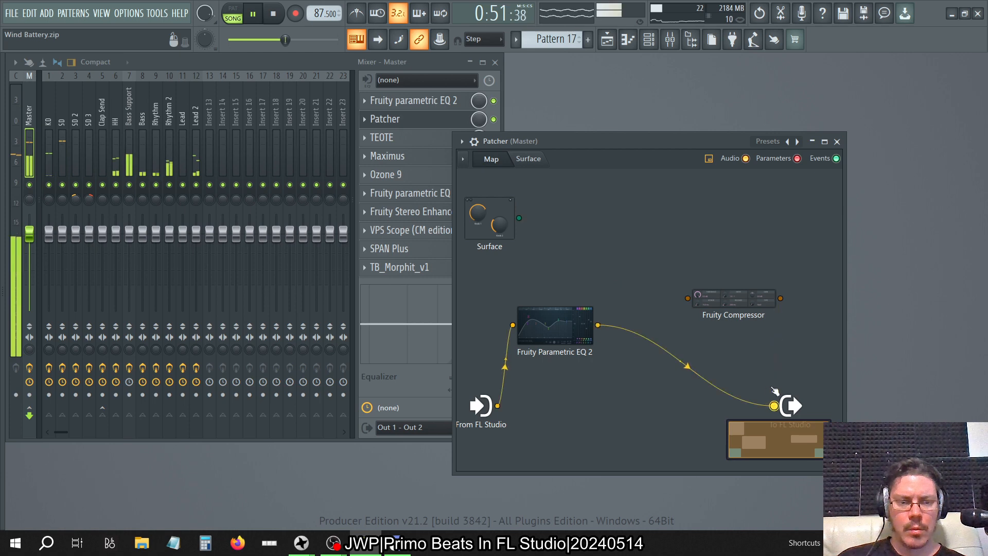
pyautogui.rightClick(611, 238)
pyautogui.moveTo(675, 257)
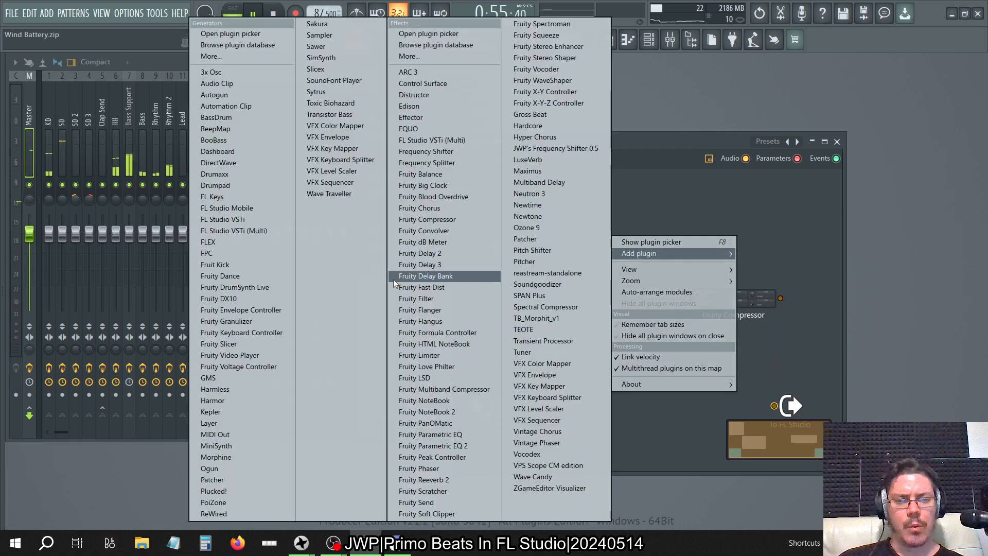
pyautogui.click(447, 448)
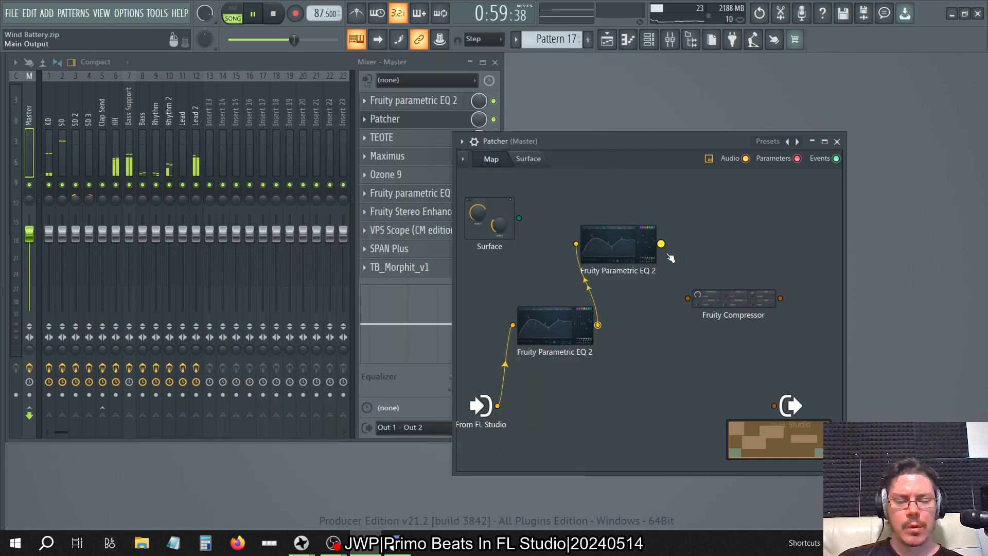
pyautogui.rightClick(728, 249)
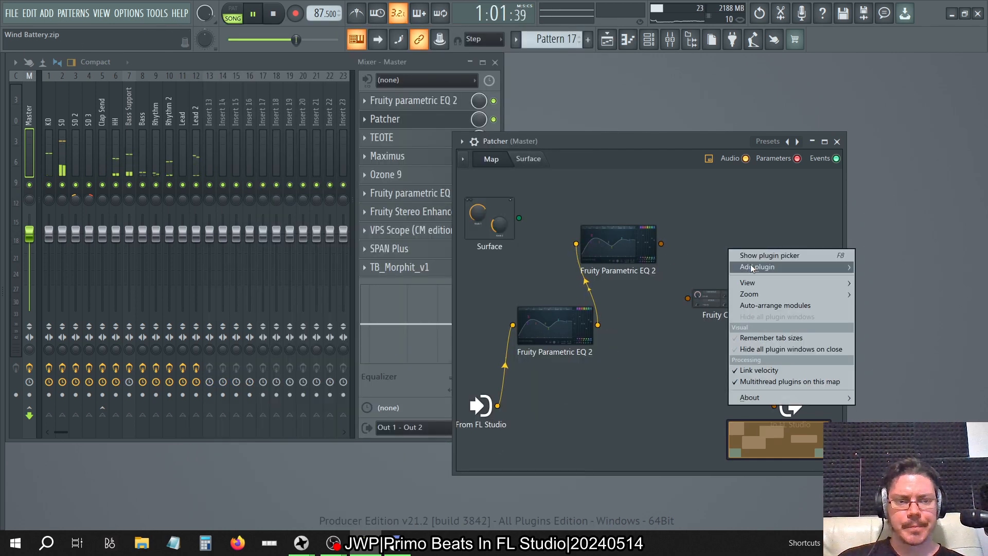
pyautogui.moveTo(756, 267)
pyautogui.click(520, 447)
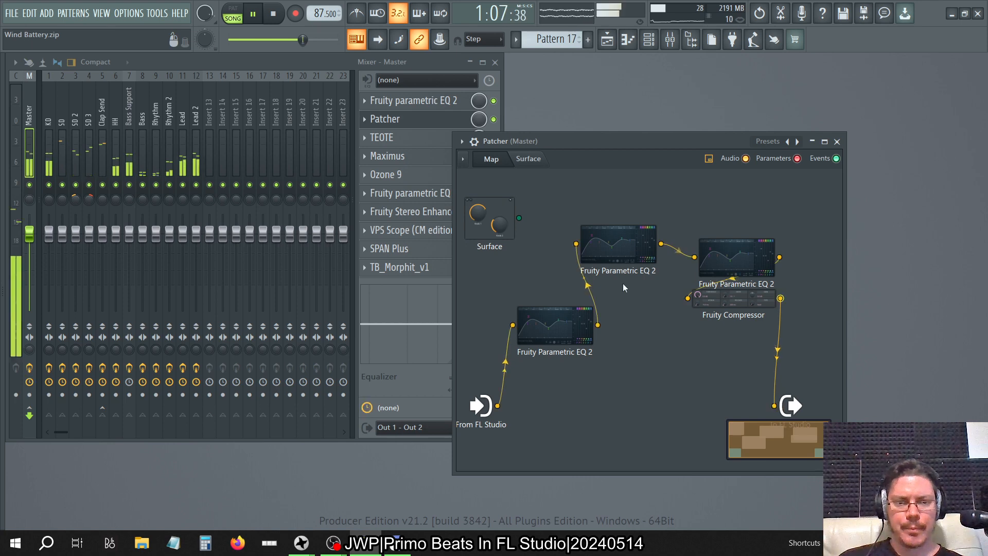
# Raise the main level of the second and third Patcher EQs to 18 dB, stopping playback before boosting the third
pyautogui.doubleClick(614, 258)
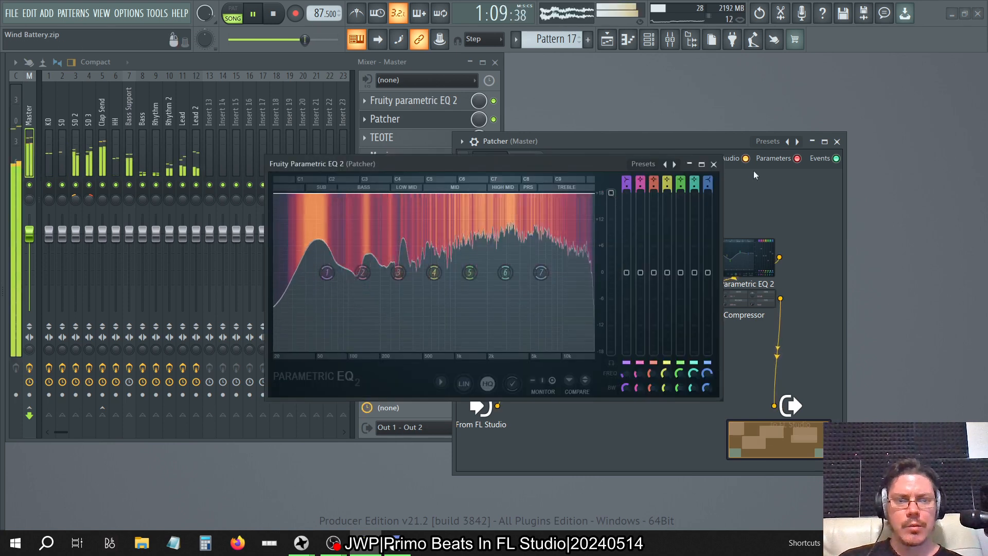
pyautogui.click(714, 164)
pyautogui.doubleClick(729, 262)
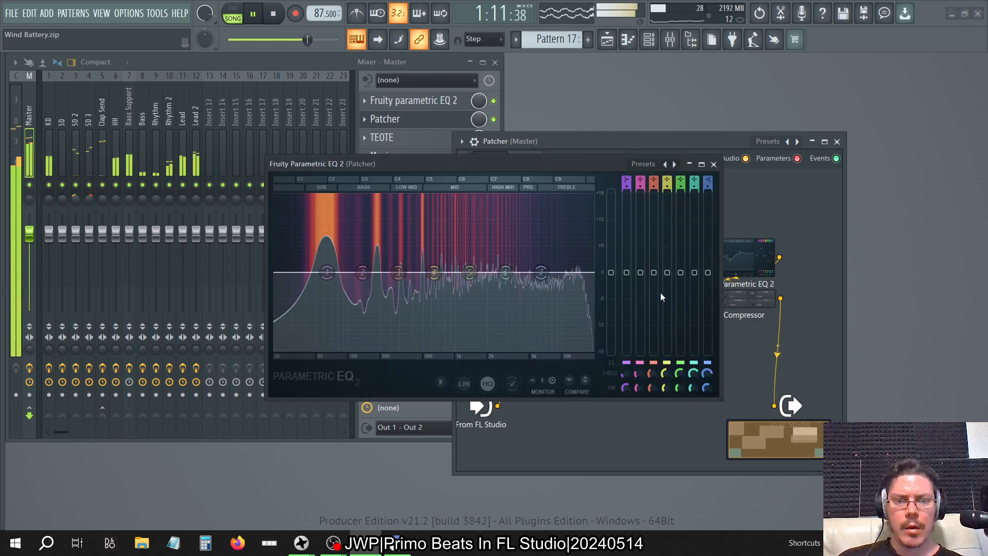
pyautogui.press('space')
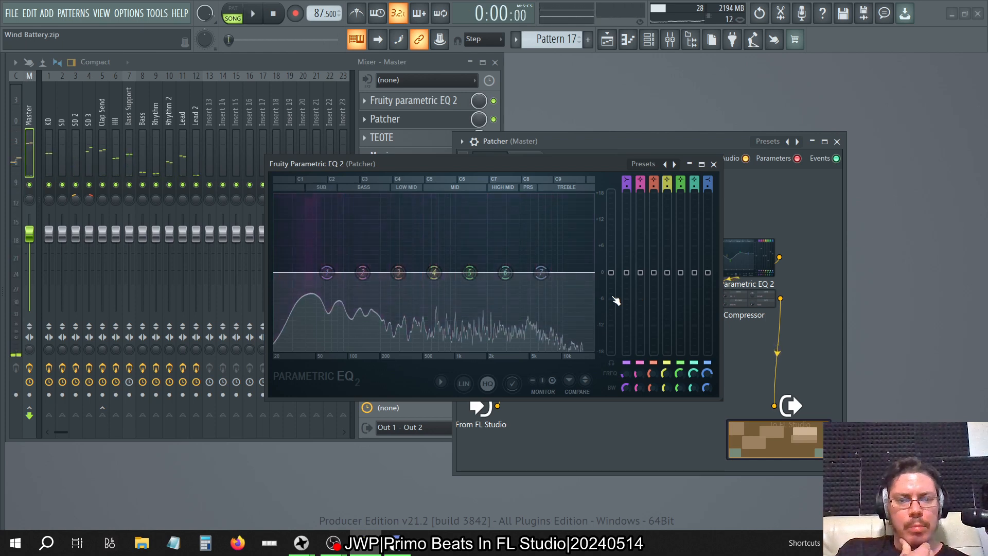
pyautogui.moveTo(611, 272); pyautogui.dragTo(613, 194)
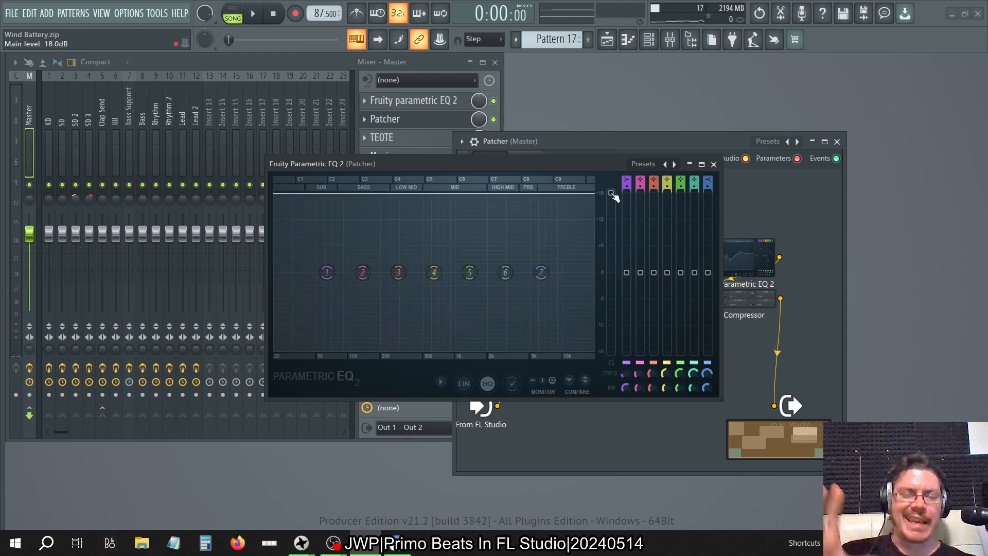
# Play the song through the boosted EQs and reset the third EQ's main level to 0 dB
pyautogui.press('space')
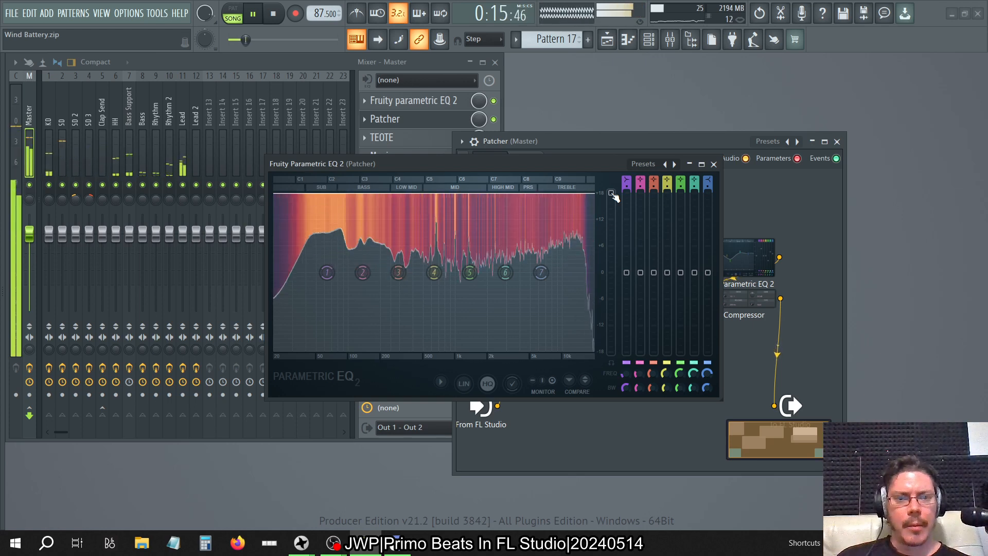
pyautogui.rightClick(613, 195)
pyautogui.click(632, 200)
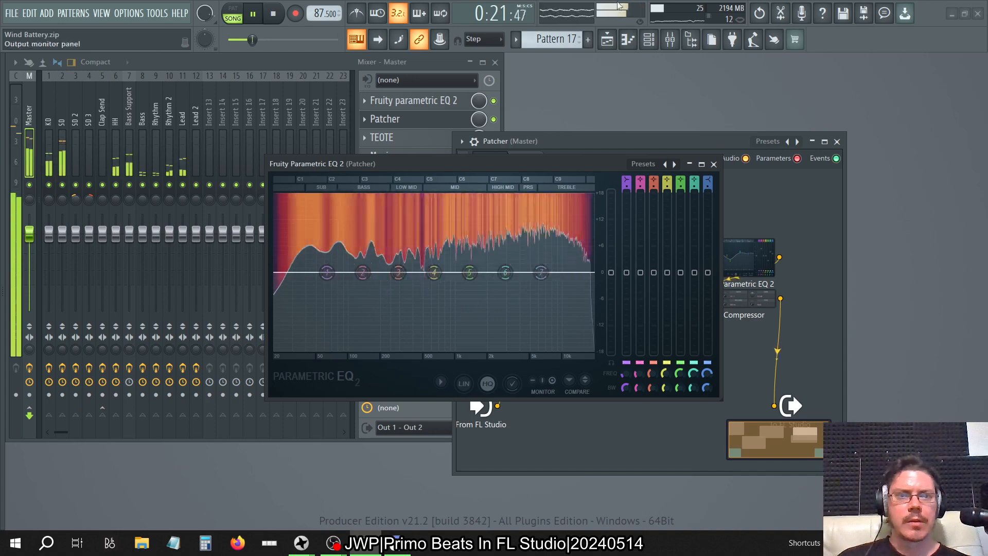
# Set the playlist to loop bars 11 to 15 of the song and close the playlist
pyautogui.press('F5')
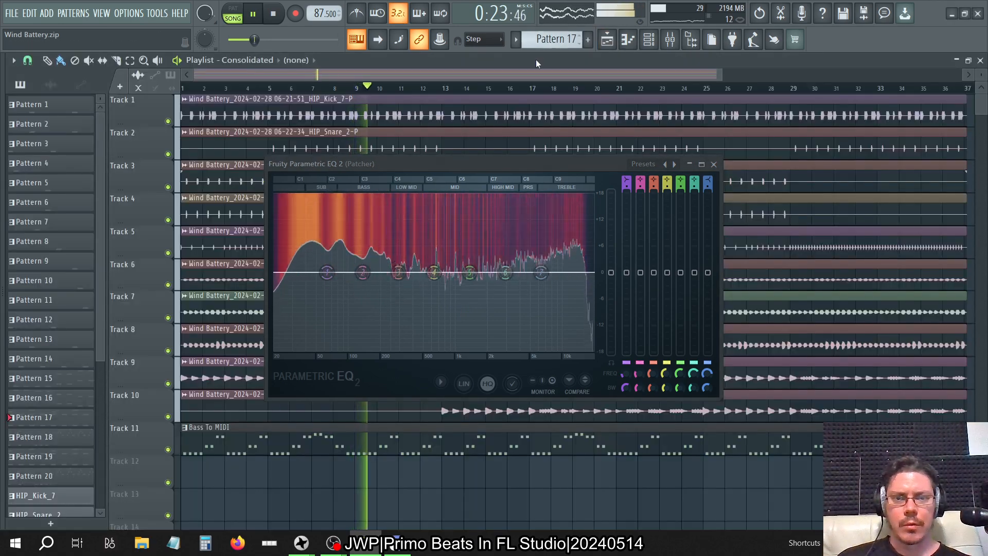
pyautogui.moveTo(475, 172); pyautogui.dragTo(735, 171)
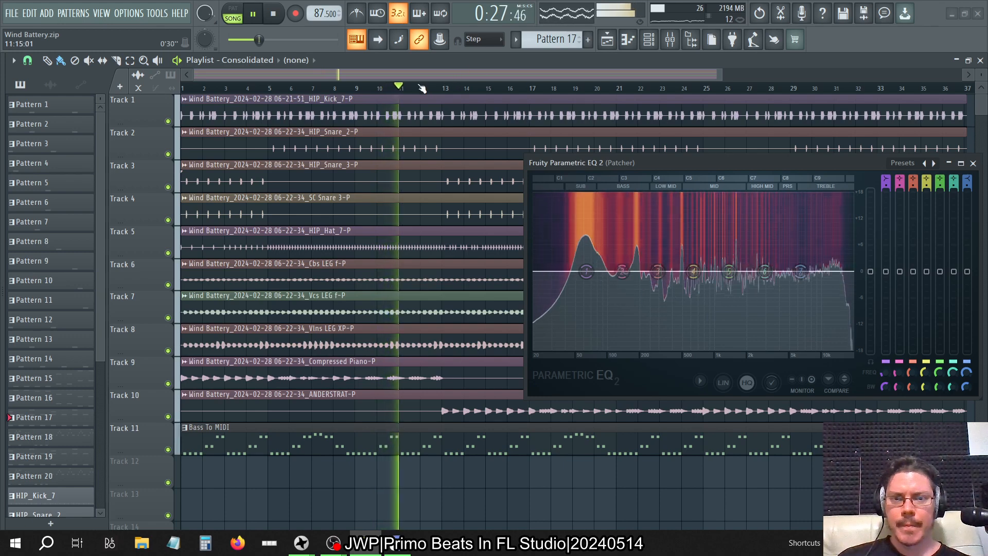
pyautogui.moveTo(421, 89); pyautogui.dragTo(473, 99)
pyautogui.moveTo(402, 89); pyautogui.dragTo(492, 106)
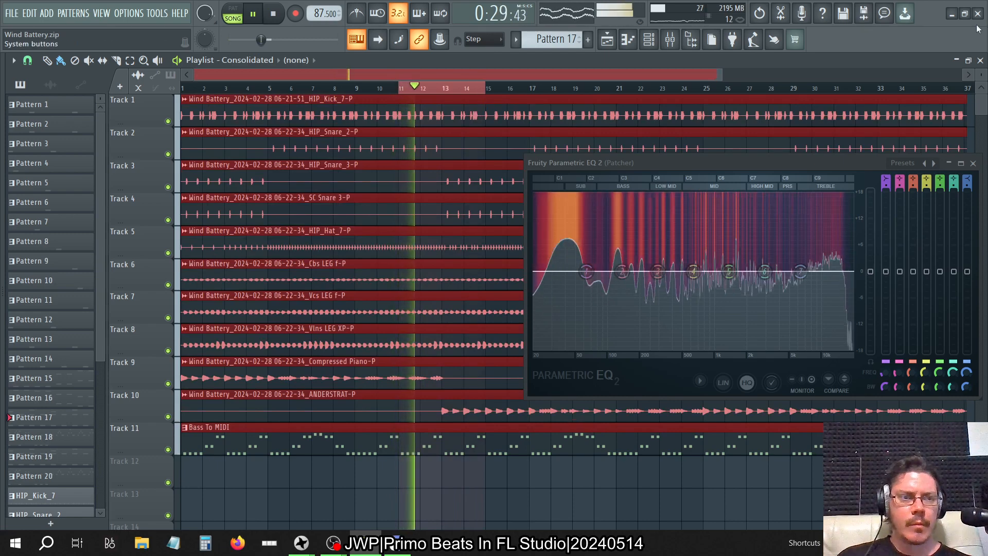
pyautogui.click(981, 61)
# Audition the third EQ's main level at 13.3 dB and 0 dB over the loop, and set it to about 9 dB
pyautogui.moveTo(769, 161); pyautogui.dragTo(537, 194)
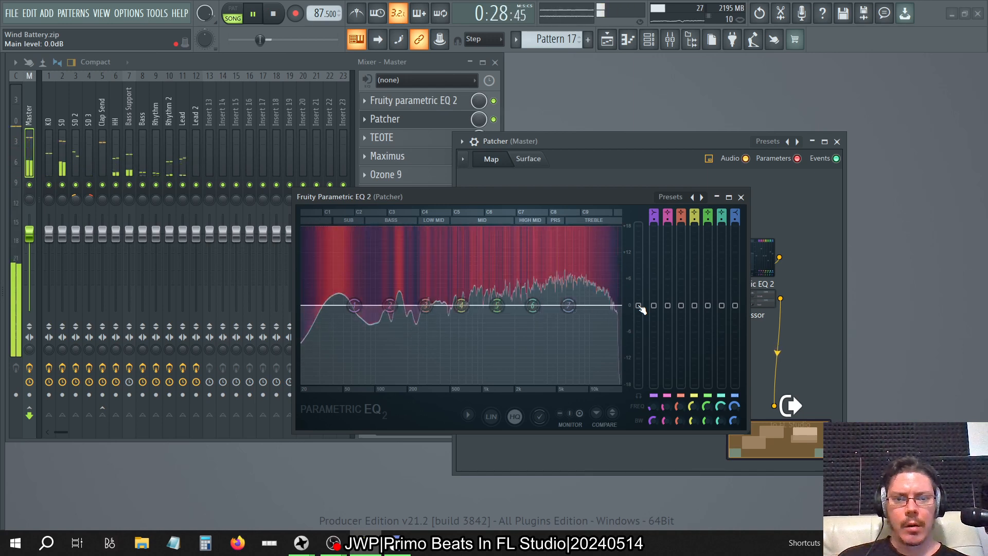
pyautogui.moveTo(638, 306); pyautogui.dragTo(638, 247)
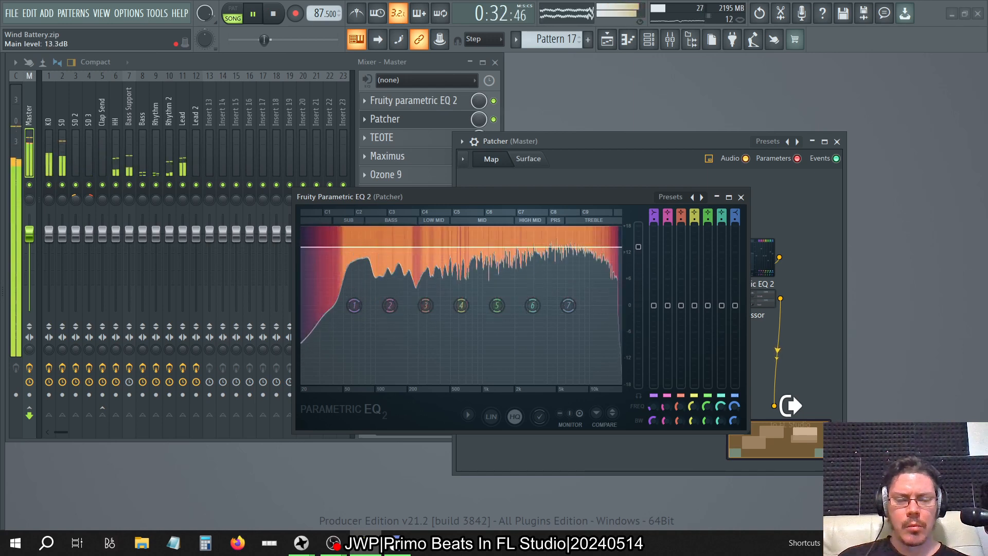
pyautogui.rightClick(639, 247)
pyautogui.click(658, 254)
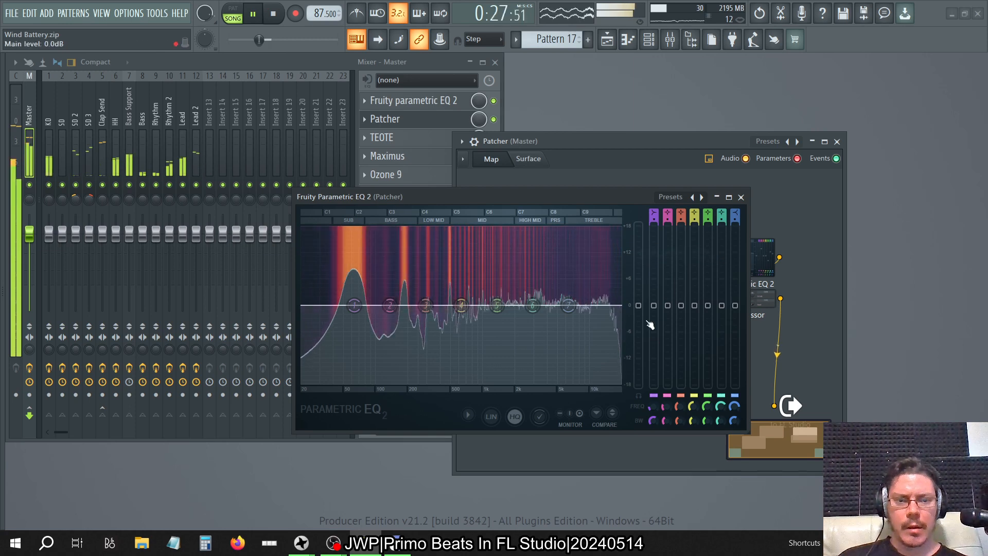
pyautogui.moveTo(639, 305); pyautogui.dragTo(638, 265)
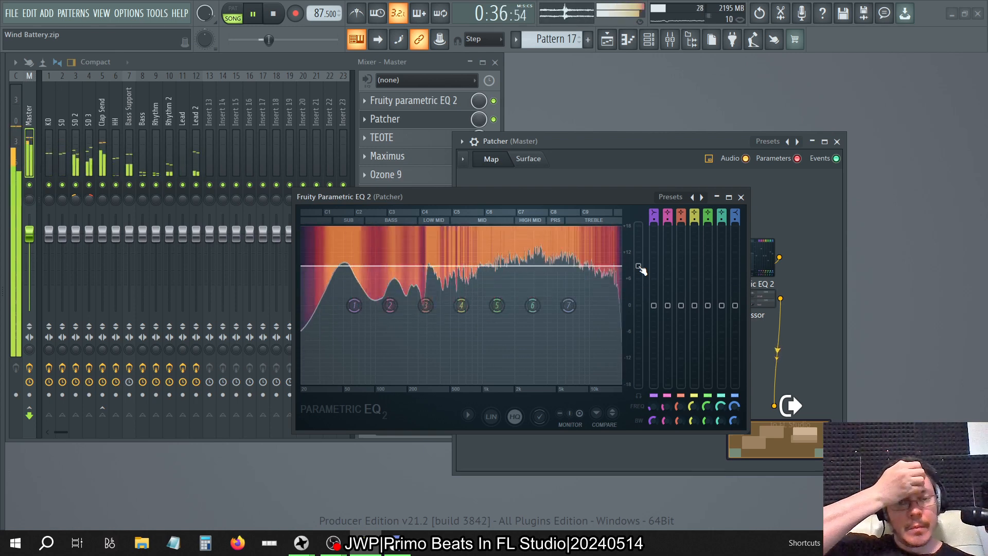
# Fine-tune the third Patcher EQ's main level around 9 dB over the loop and close its window
pyautogui.moveTo(639, 267); pyautogui.dragTo(639, 272)
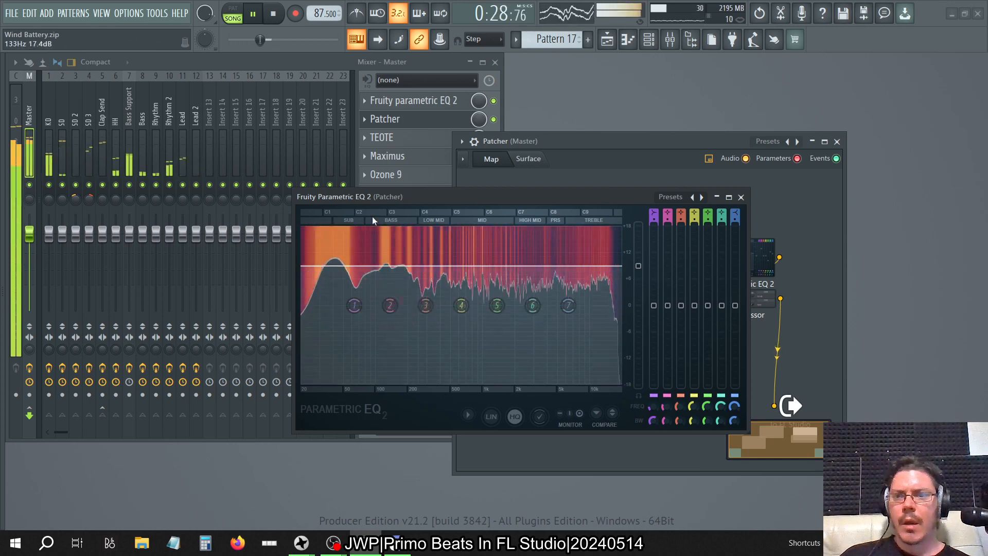
pyautogui.click(742, 197)
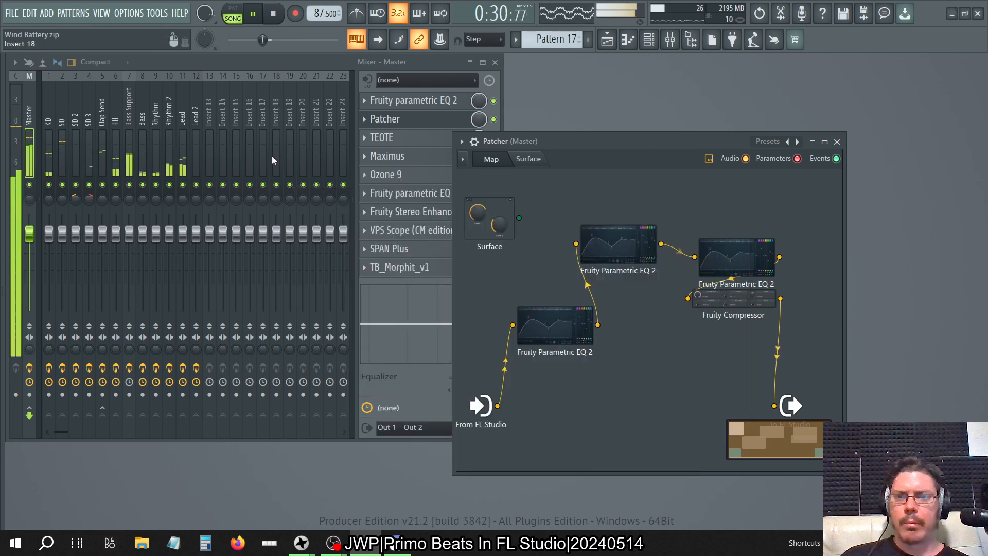
# Check the main level of the second Fruity Parametric EQ 2 on the Lead track, leaving its settings alone
pyautogui.click(199, 110)
pyautogui.click(185, 110)
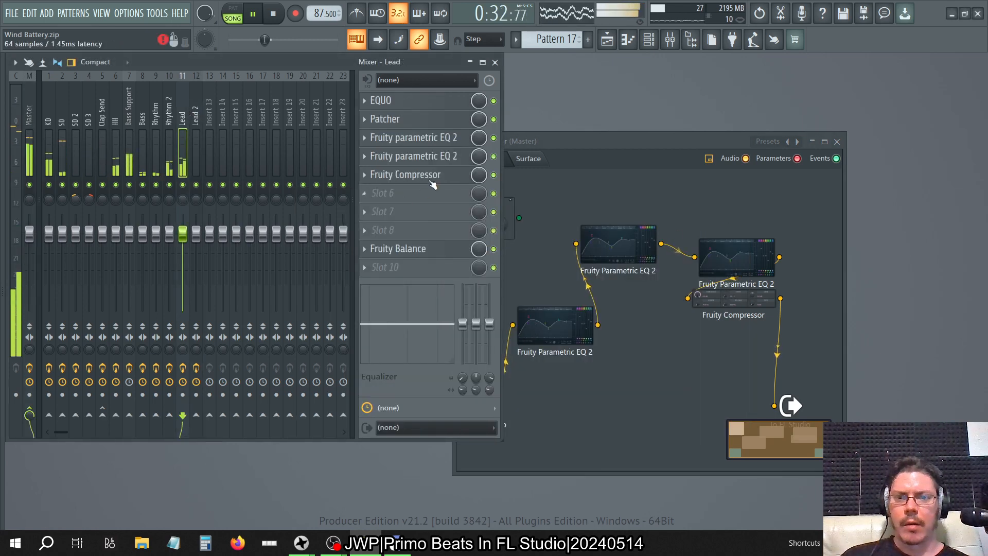
pyautogui.click(419, 161)
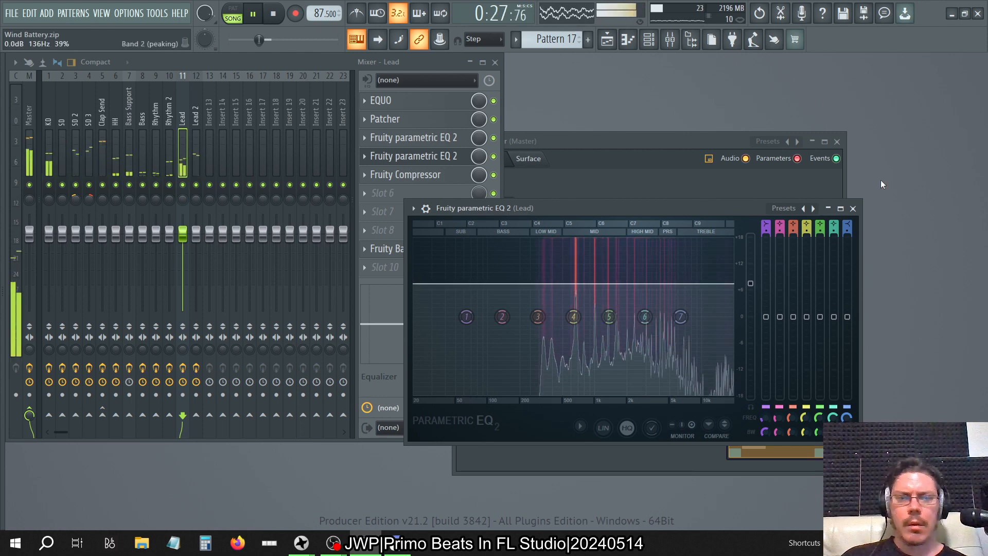
pyautogui.click(853, 209)
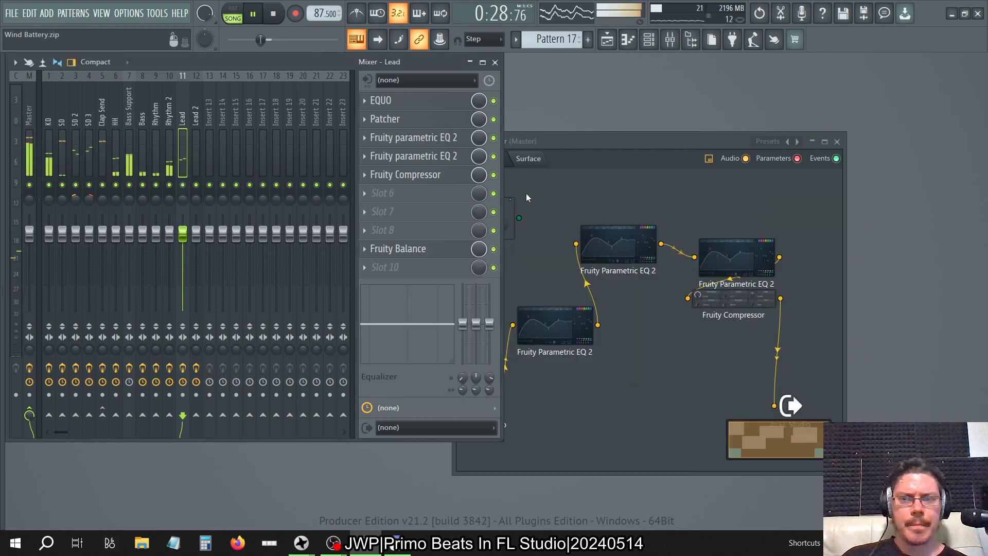
# Set the main level of the Lead 2 track's second Fruity Parametric EQ 2 to about 6 dB
pyautogui.click(195, 113)
pyautogui.click(427, 160)
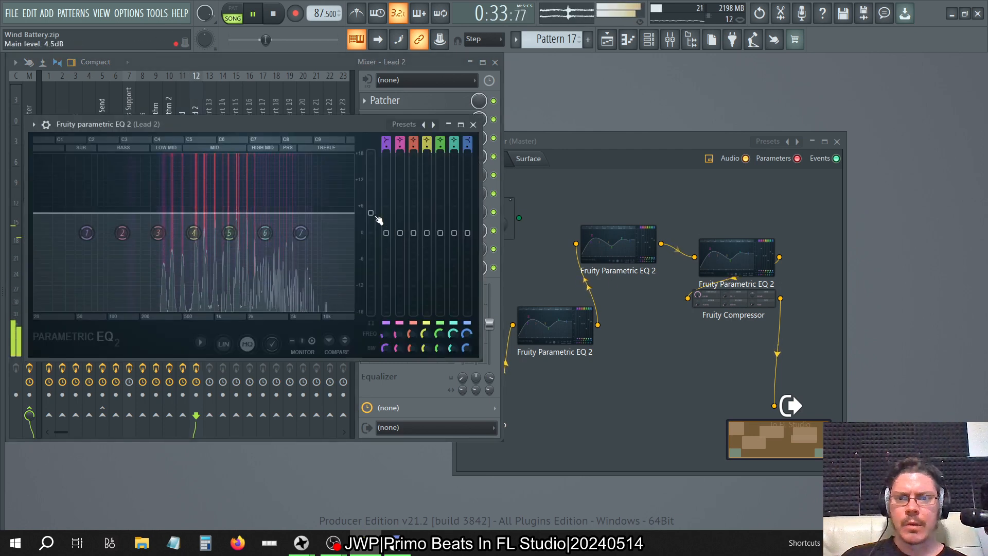
pyautogui.moveTo(371, 212); pyautogui.dragTo(370, 206)
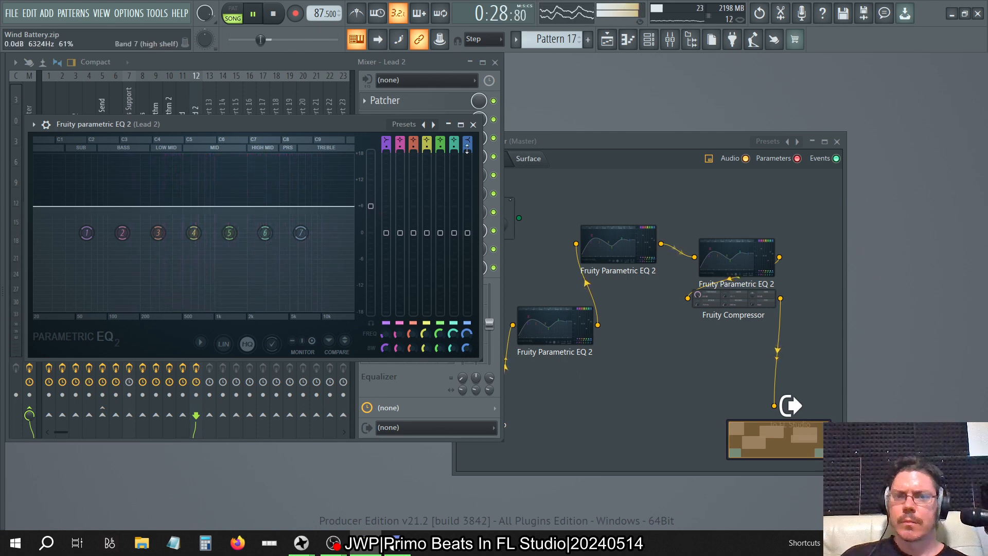
pyautogui.click(473, 124)
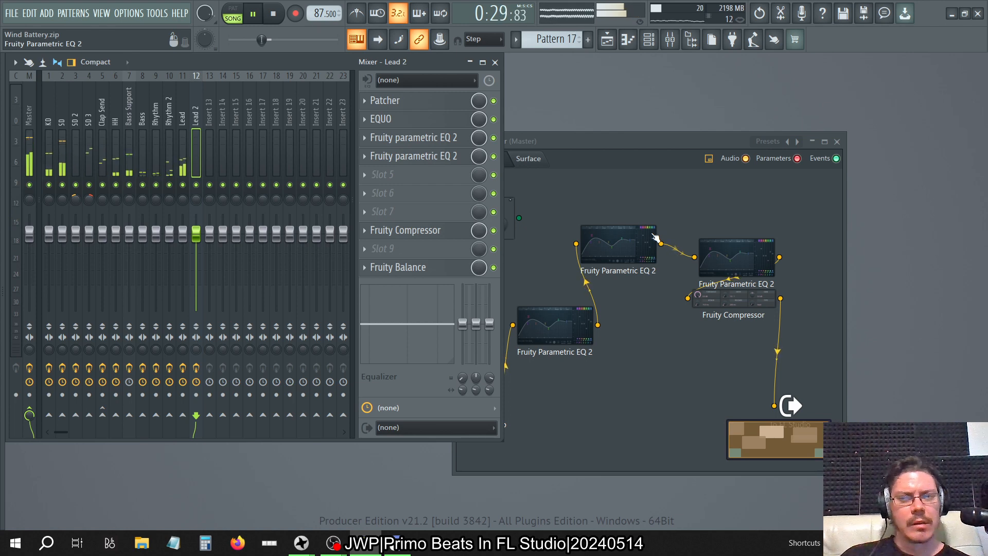
# Lower the main level of the Lead track's second Fruity Parametric EQ 2 to about 6 dB
pyautogui.click(182, 108)
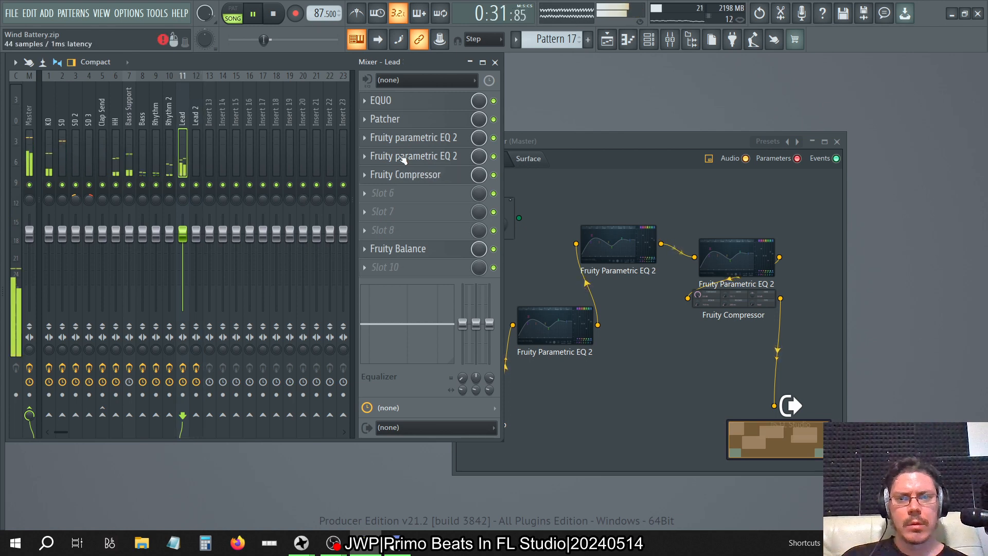
pyautogui.click(407, 162)
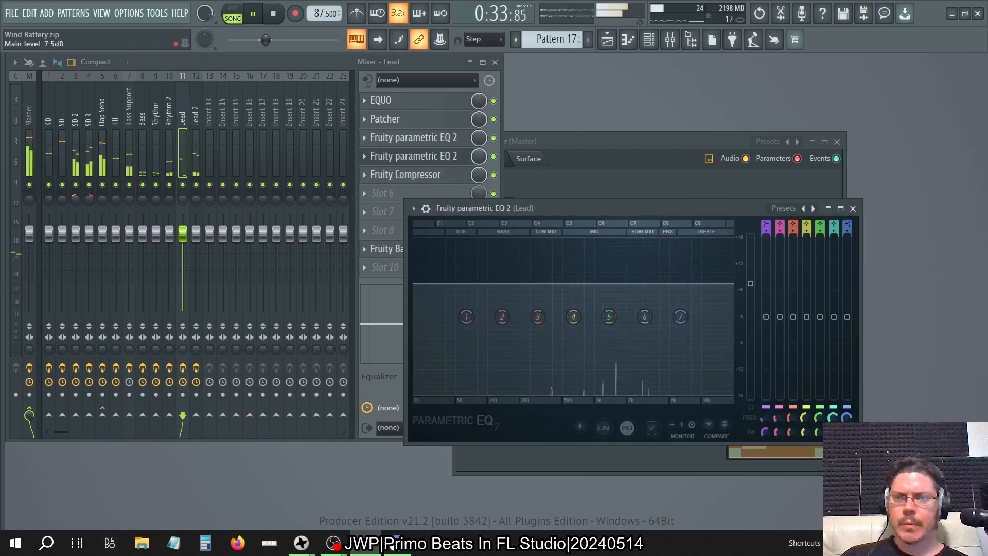
pyautogui.moveTo(751, 284); pyautogui.dragTo(750, 290)
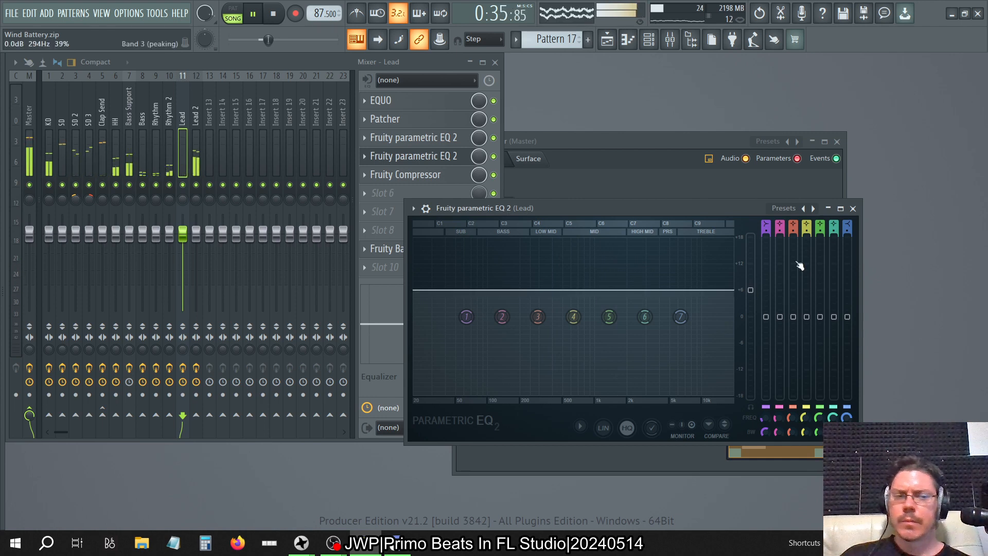
pyautogui.click(853, 208)
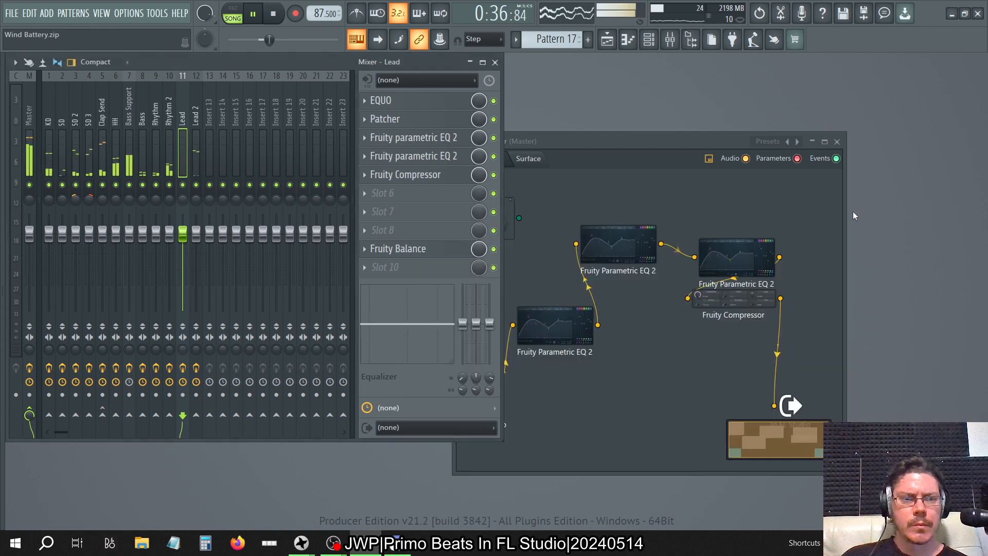
# Rearrange the second and third EQ modules in the Master's Patcher map so the third sits clear of the Fruity Compressor
pyautogui.click(647, 141)
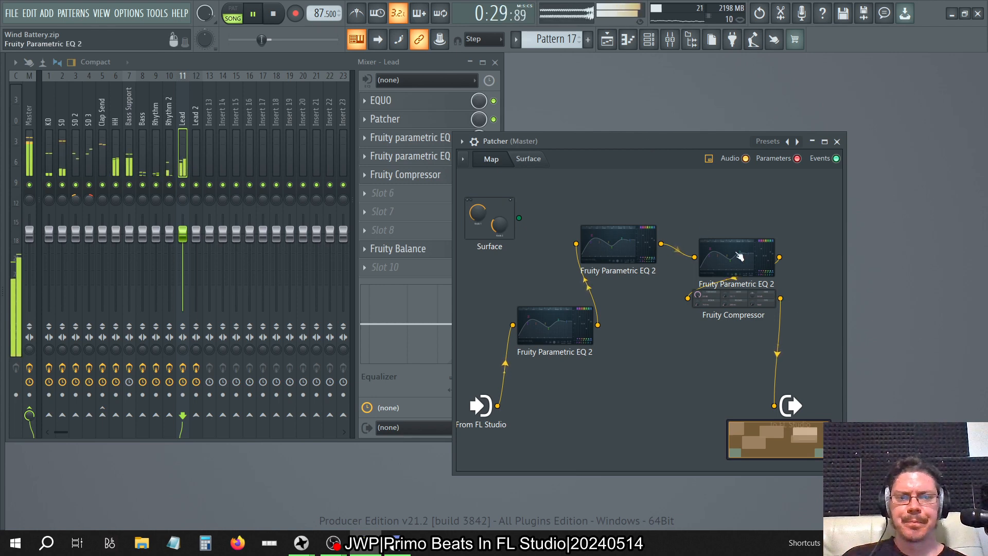
pyautogui.moveTo(739, 256); pyautogui.dragTo(707, 216)
pyautogui.moveTo(621, 251); pyautogui.dragTo(597, 250)
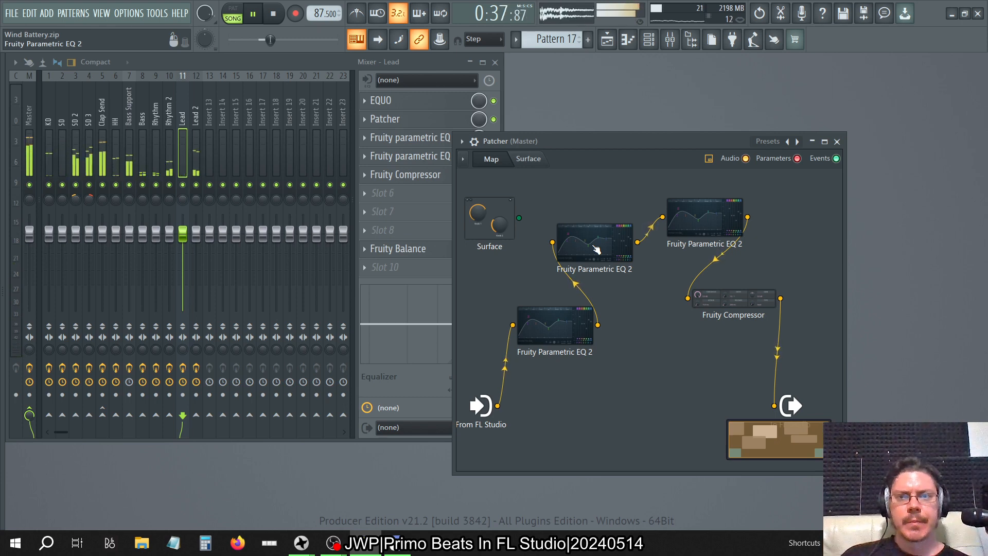
# Clear the playlist's loop selection and play the song from the beginning with the playlist closed
pyautogui.click(610, 42)
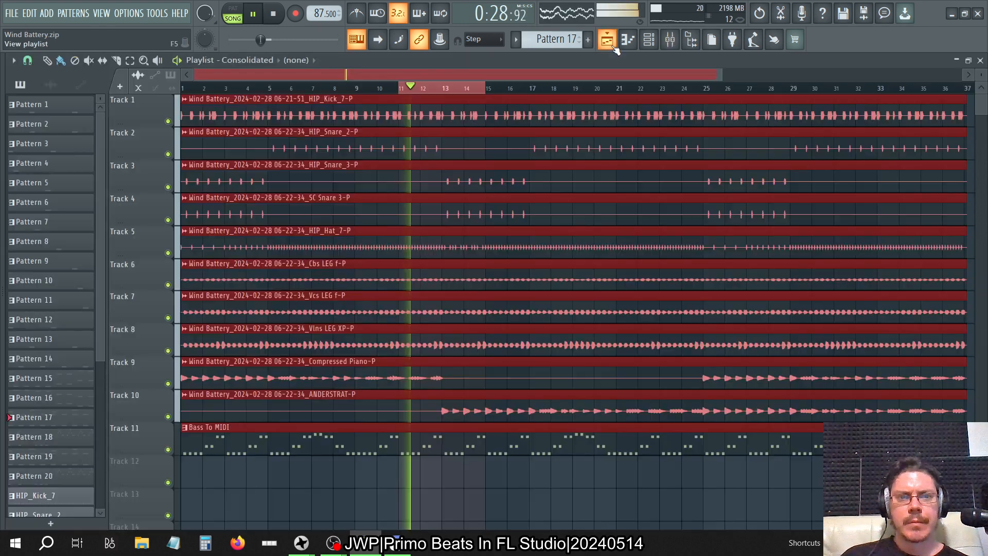
pyautogui.keyDown('ctrl'); pyautogui.click(433, 90); pyautogui.keyUp('ctrl')
pyautogui.click(277, 14)
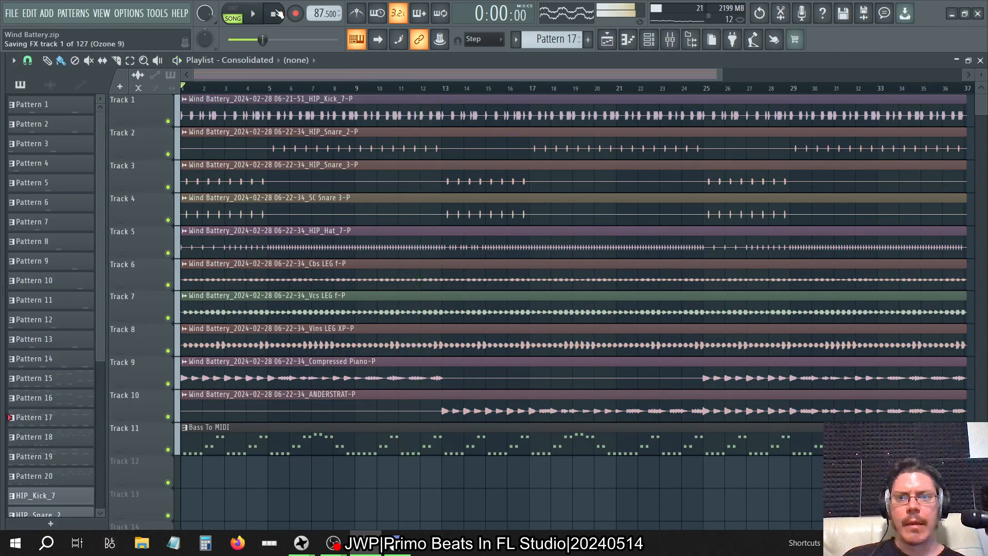
pyautogui.press('space')
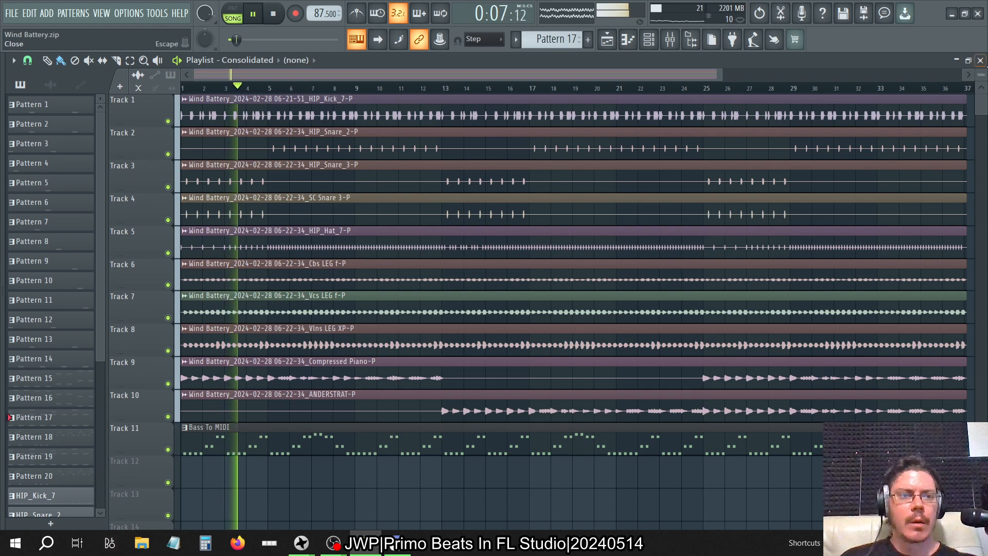
pyautogui.click(981, 60)
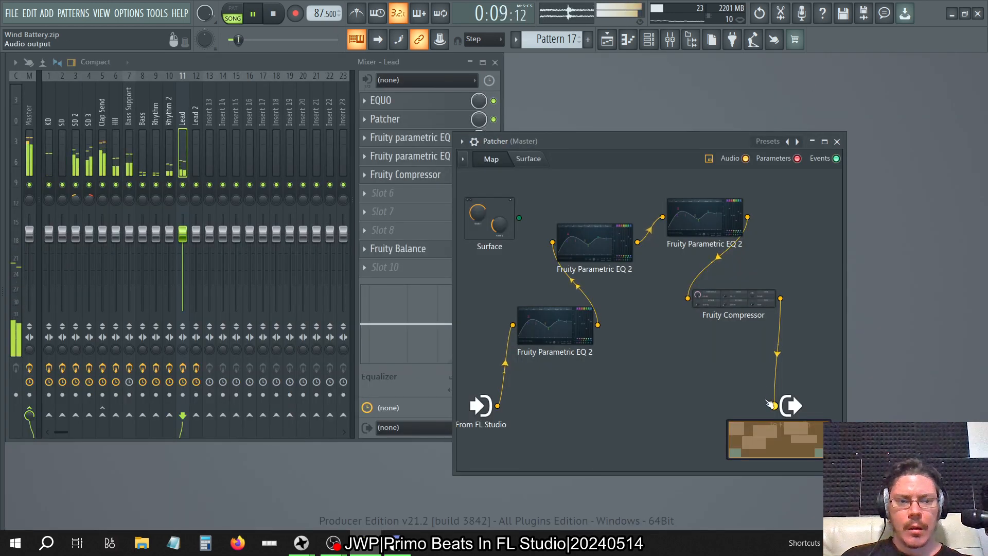
# Enable TEOTE, Maximus and TB_Morphit_v1 on the Master during playback, and stop the song after listening
pyautogui.click(31, 118)
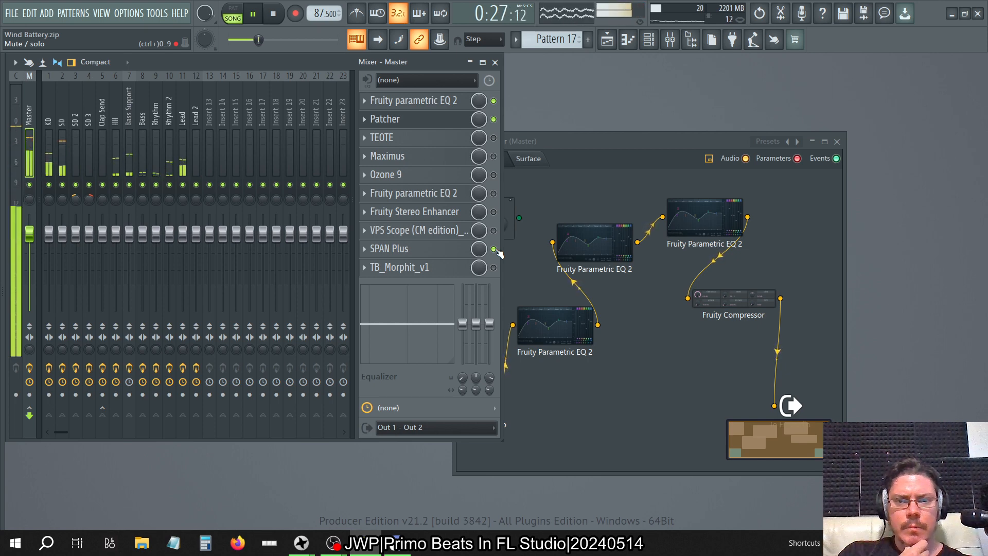
pyautogui.click(494, 157)
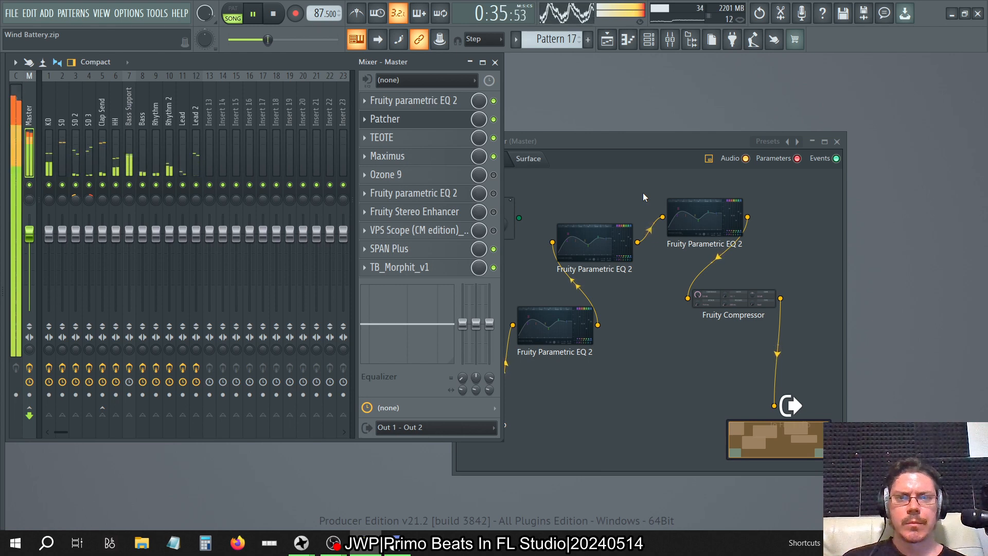
pyautogui.click(273, 14)
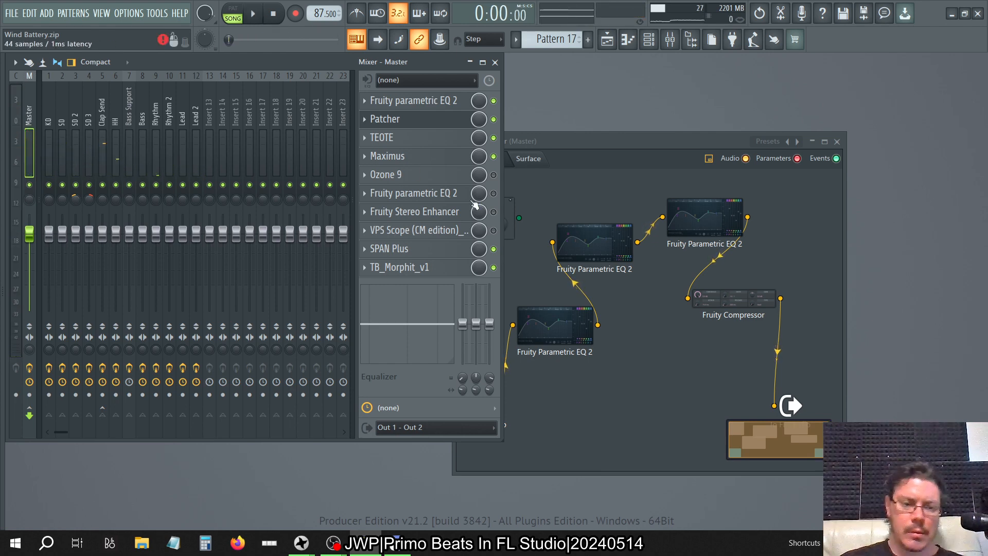
# Switch the Windows audio output to the Realtek speakers and audition the song through them from the start
pyautogui.click(895, 543)
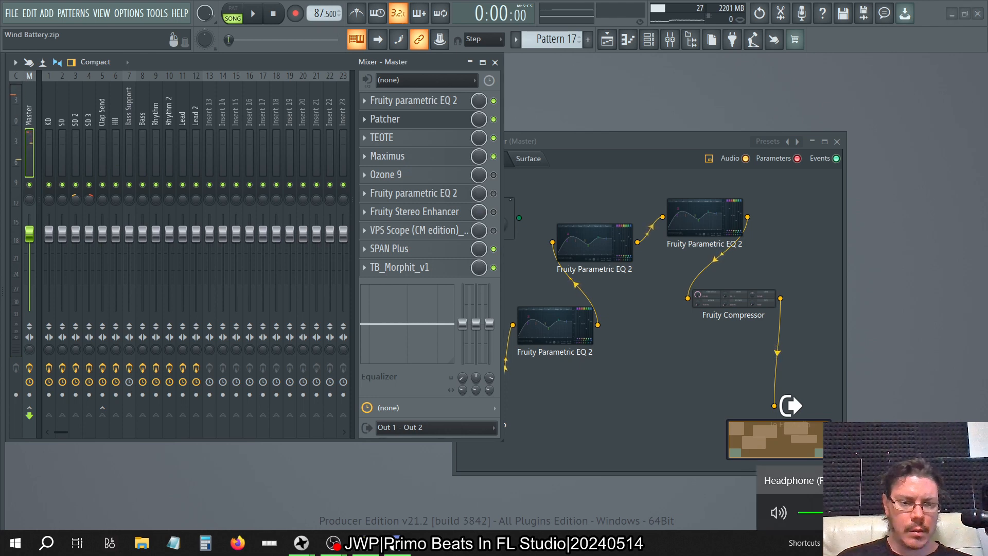
pyautogui.click(811, 480)
pyautogui.scroll(-1, 811, 481)
pyautogui.click(811, 481)
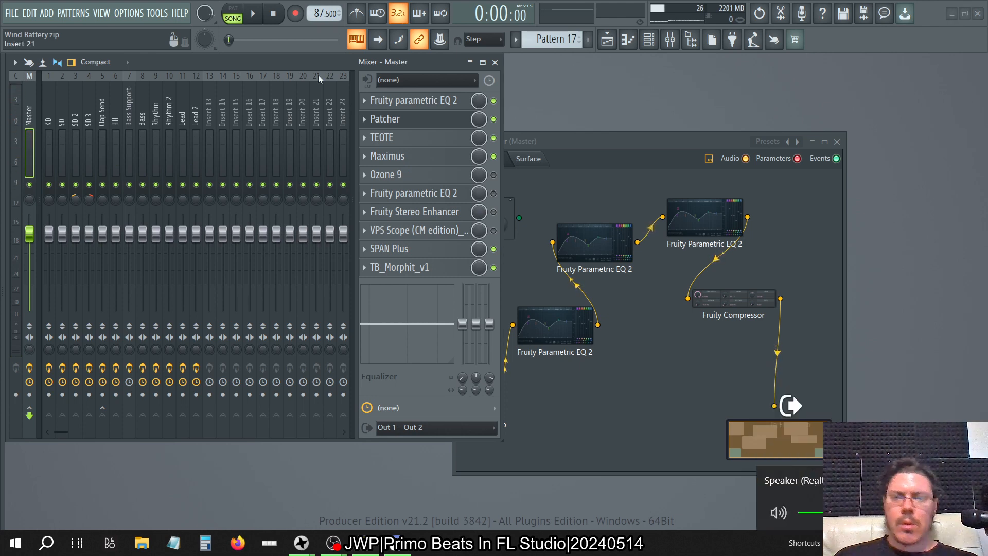
pyautogui.click(253, 14)
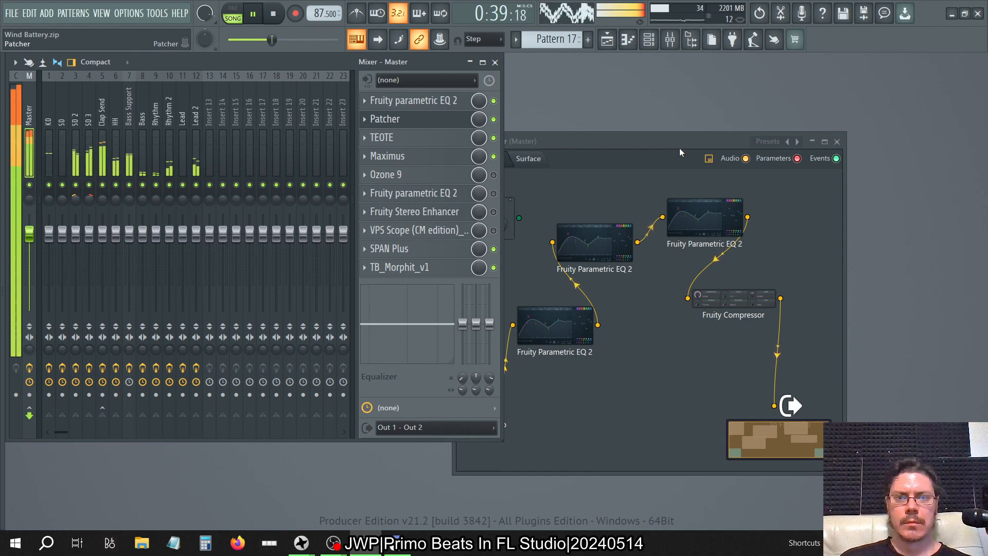
pyautogui.click(271, 14)
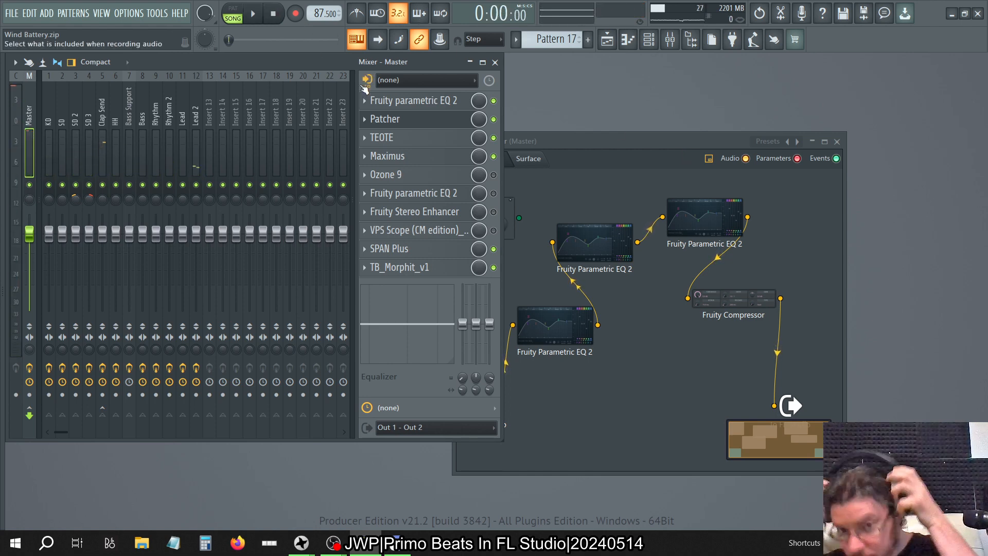
# Review the effect chains of the Lead 2, Lead, Rhythm 2, Rhythm and Bass mixer tracks
pyautogui.click(195, 105)
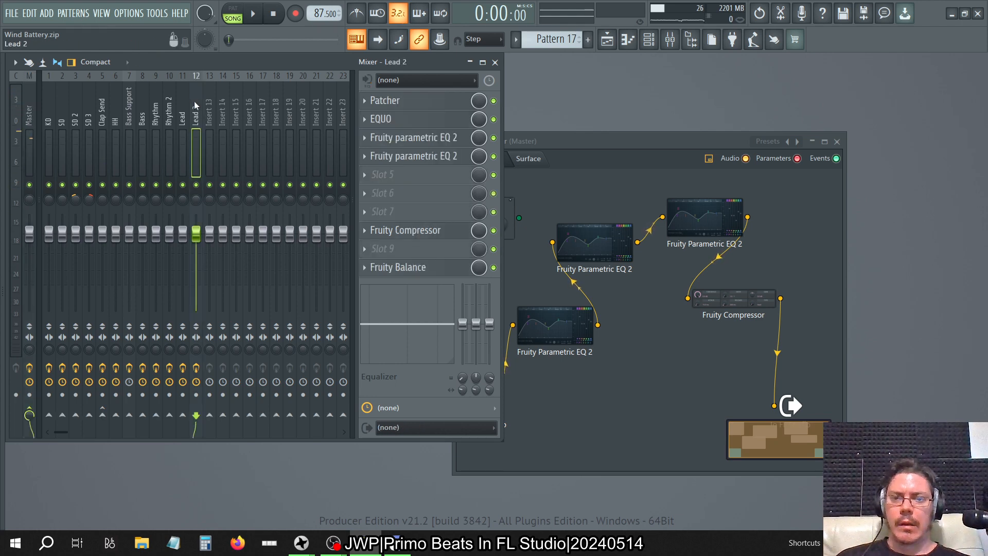
pyautogui.click(185, 103)
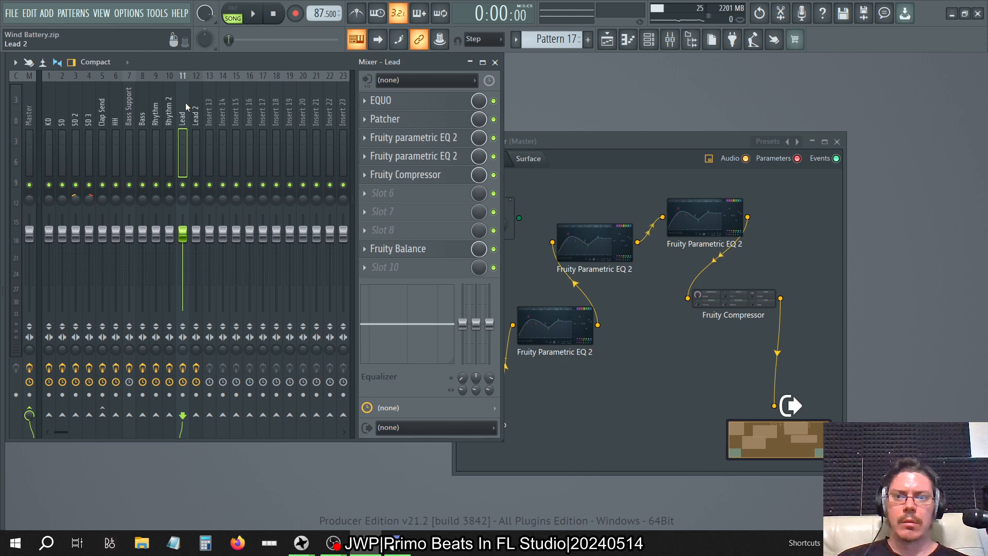
pyautogui.click(194, 106)
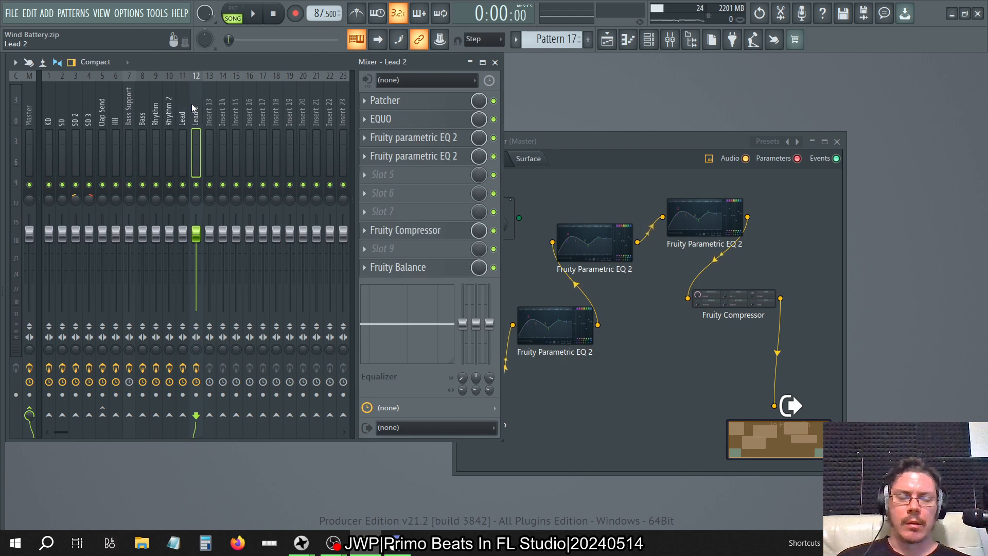
pyautogui.click(186, 104)
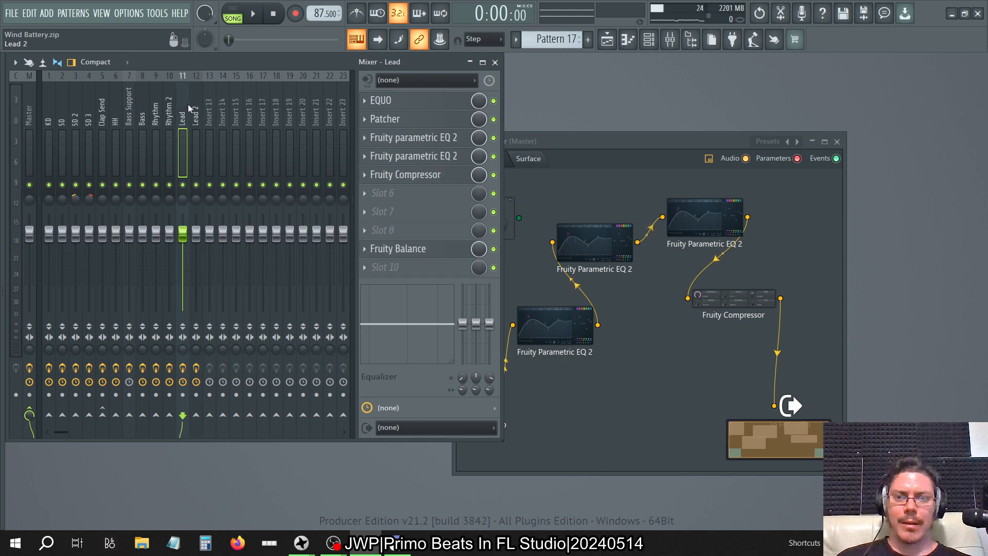
pyautogui.click(173, 107)
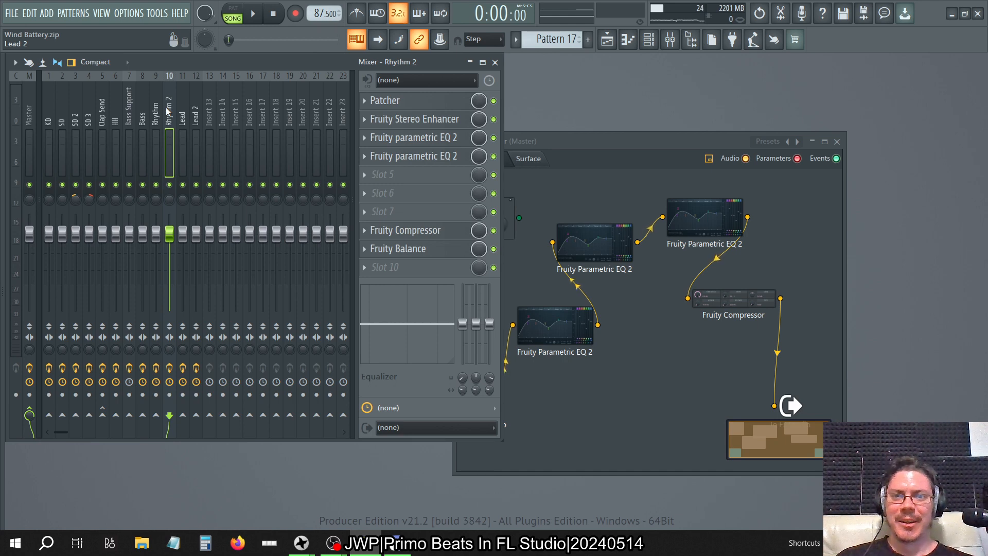
pyautogui.click(161, 114)
pyautogui.click(149, 119)
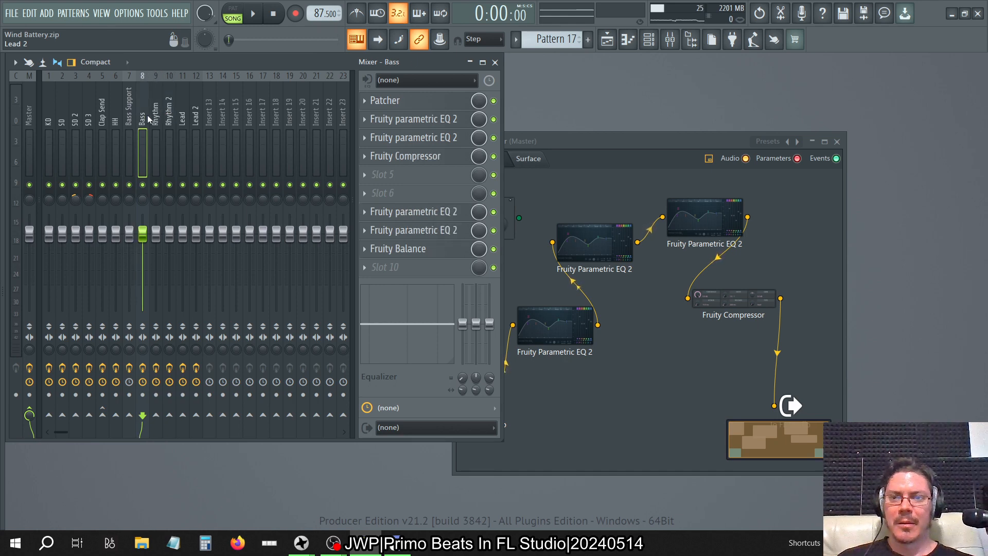
pyautogui.click(187, 114)
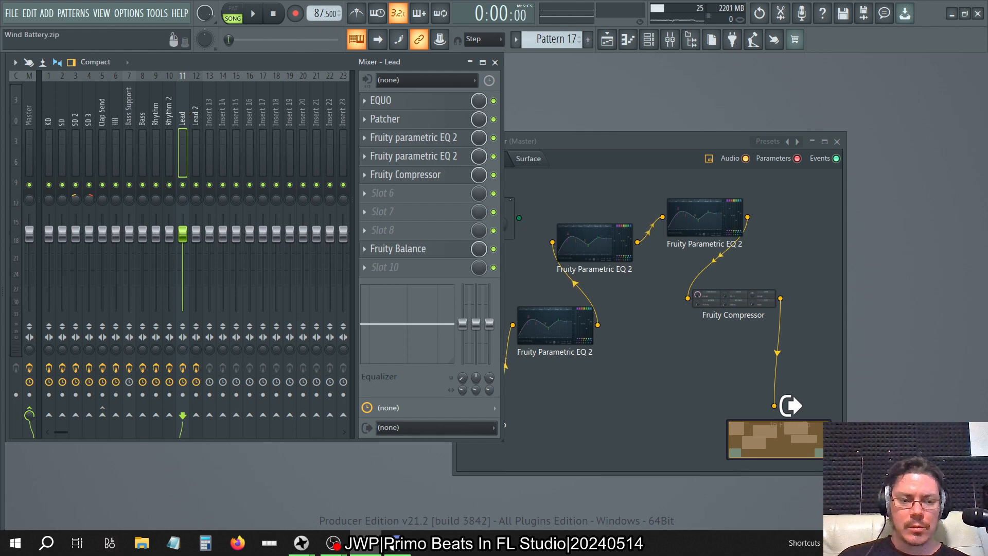
# Switch the Windows audio output back to the headphones
pyautogui.click(893, 543)
pyautogui.click(875, 480)
pyautogui.click(816, 461)
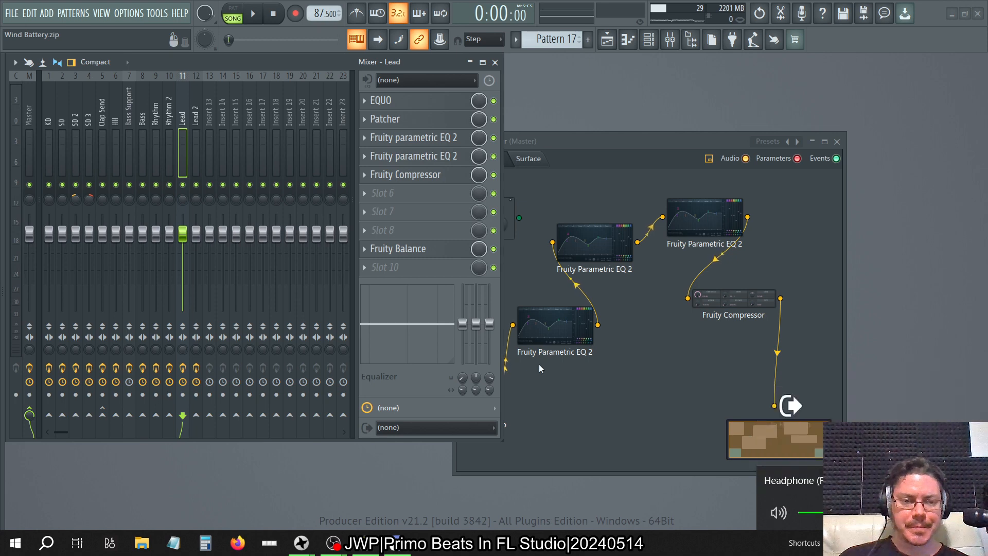
# Select the Master track and close its Patcher window
pyautogui.click(29, 98)
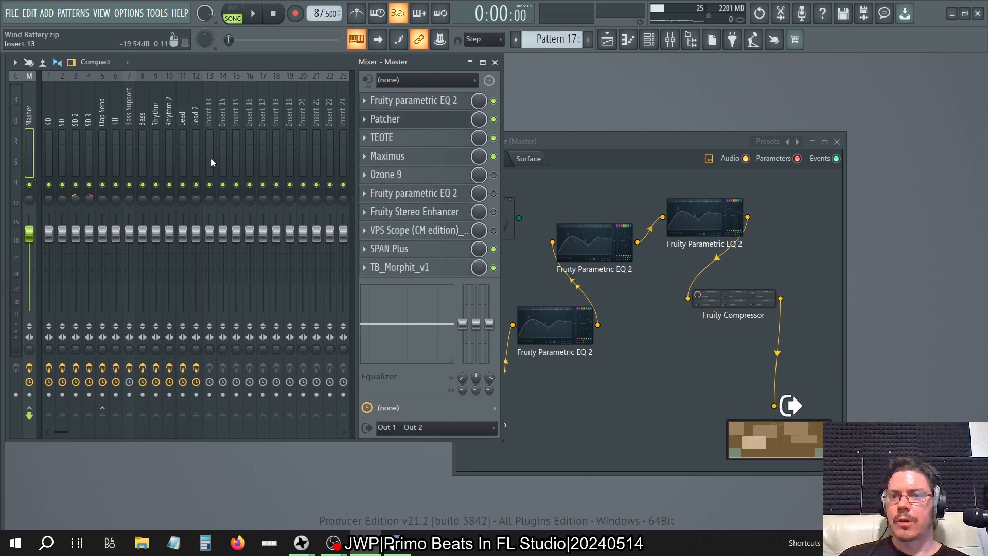
pyautogui.click(449, 121)
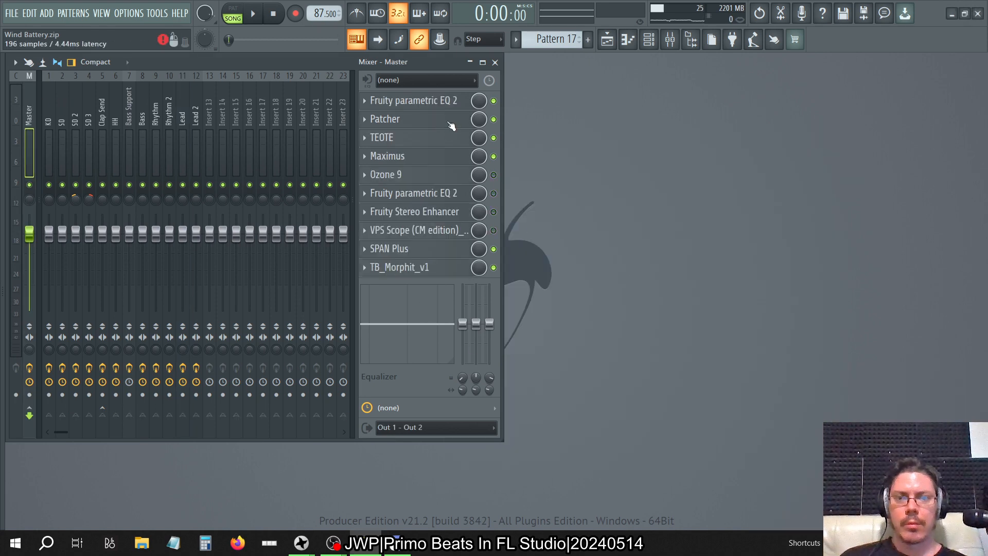
# Bypass TB_Morphit_v1 on the Master and play the song from the start
pyautogui.click(451, 127)
pyautogui.press('space')
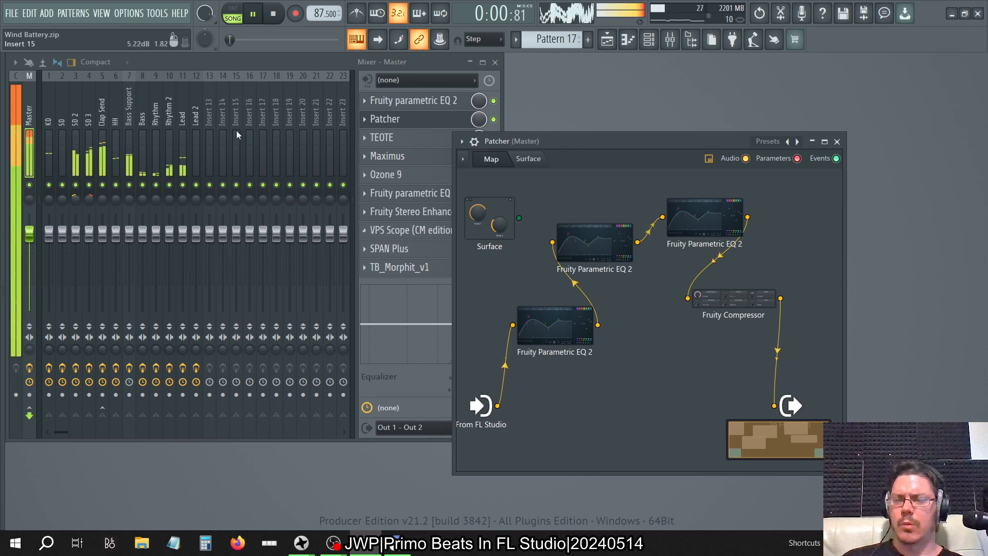
pyautogui.press('space')
pyautogui.click(506, 251)
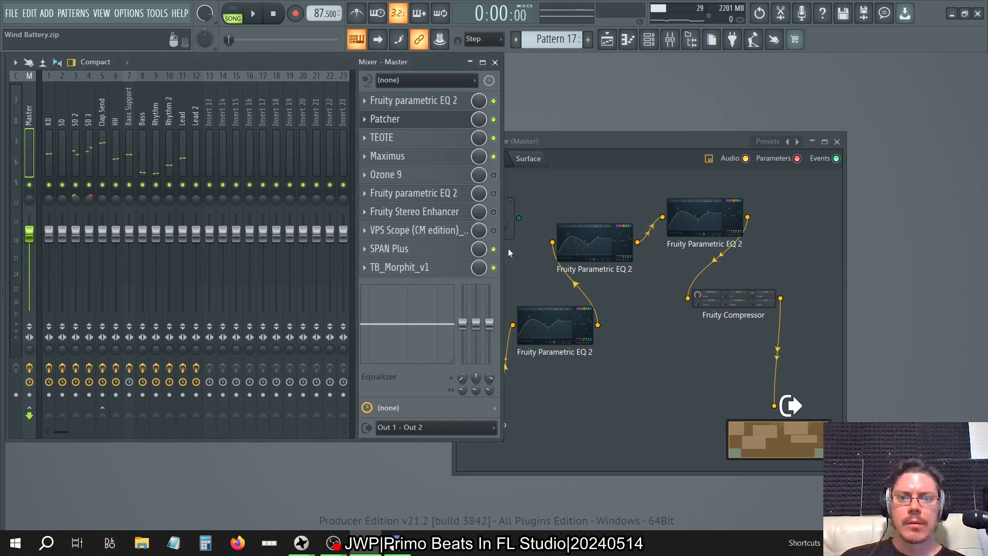
pyautogui.click(494, 267)
pyautogui.press('space')
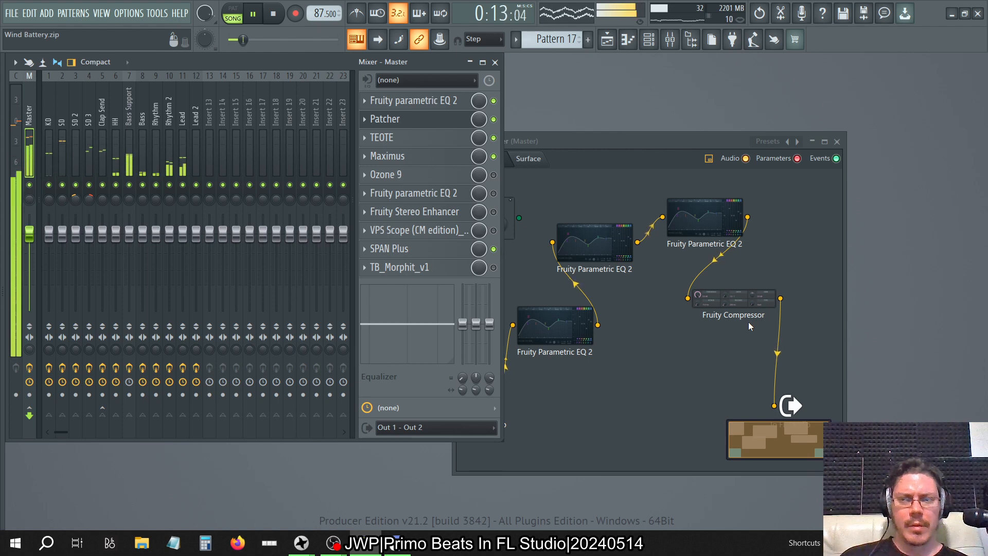
# Check the Fruity Compressor's settings inside the Master's Patcher while the song plays
pyautogui.click(746, 304)
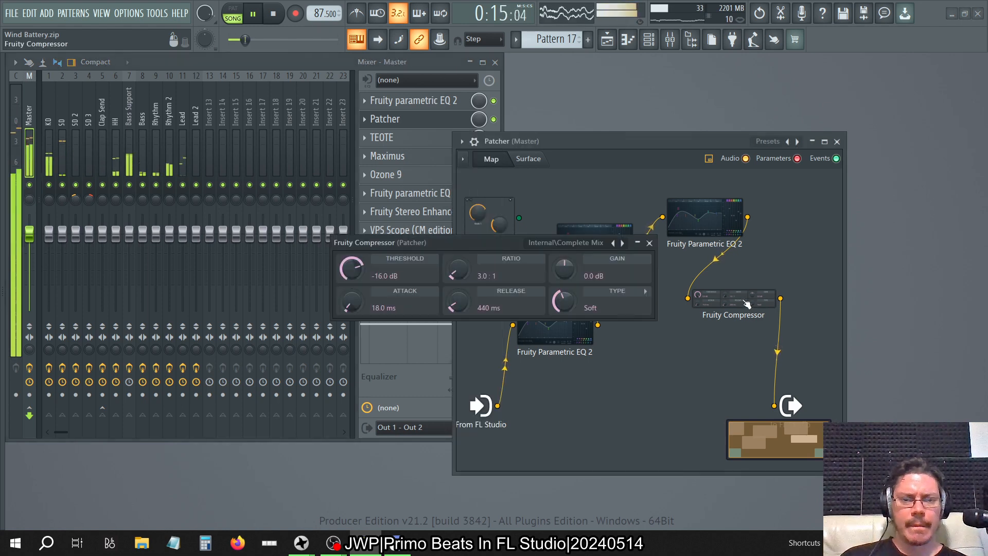
pyautogui.click(649, 243)
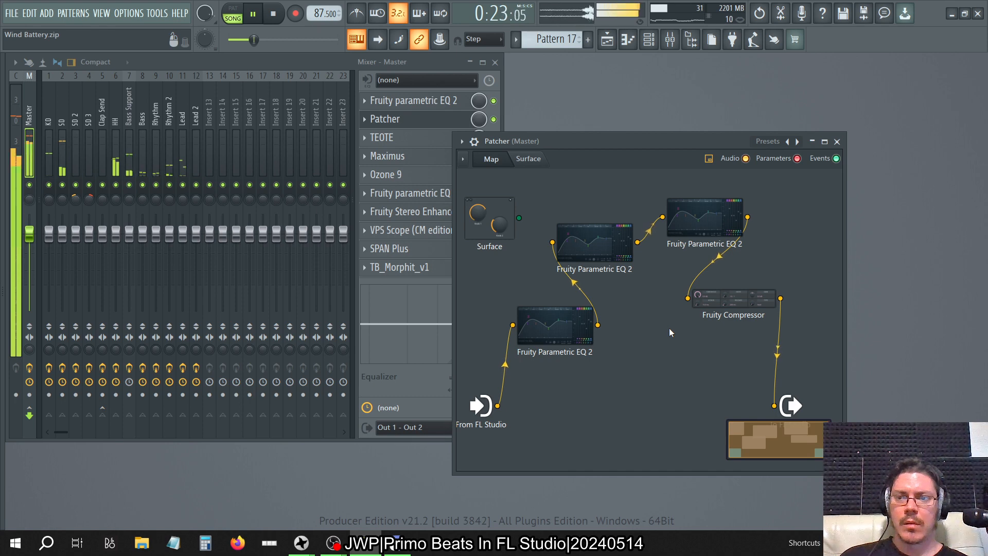
pyautogui.click(751, 298)
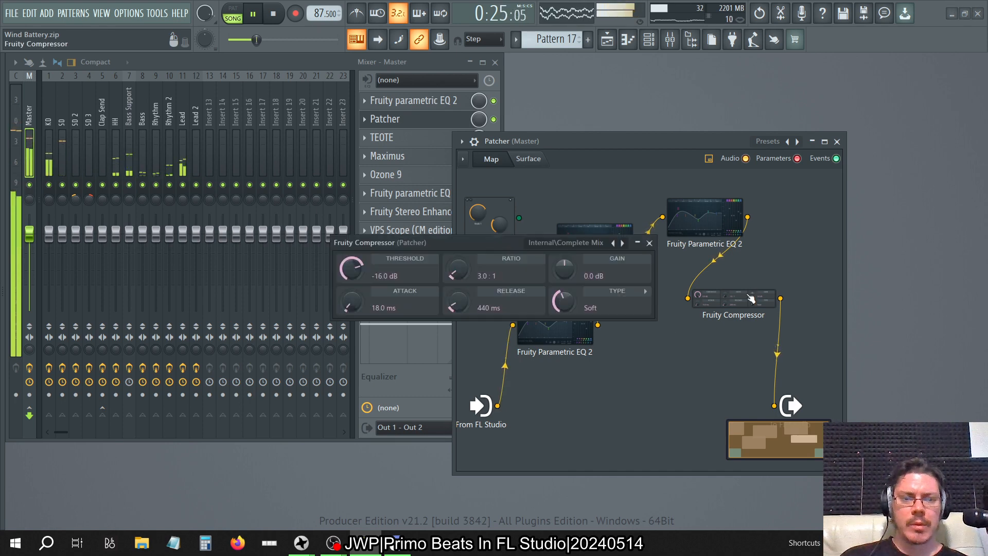
pyautogui.click(649, 243)
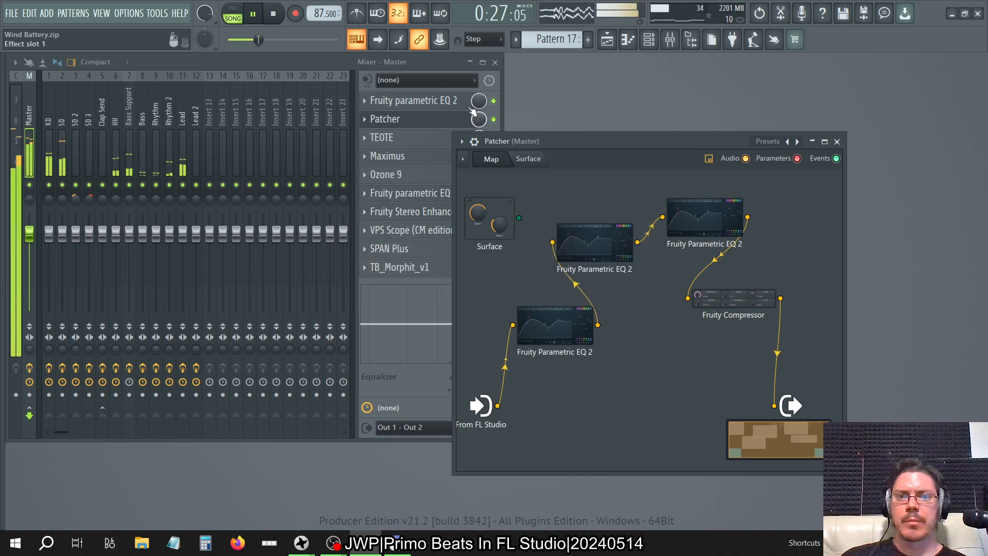
# Bypass SPAN Plus on the Master and compare playback with TEOTE, Maximus and TB_Morphit_v1 switched off and on
pyautogui.click(436, 63)
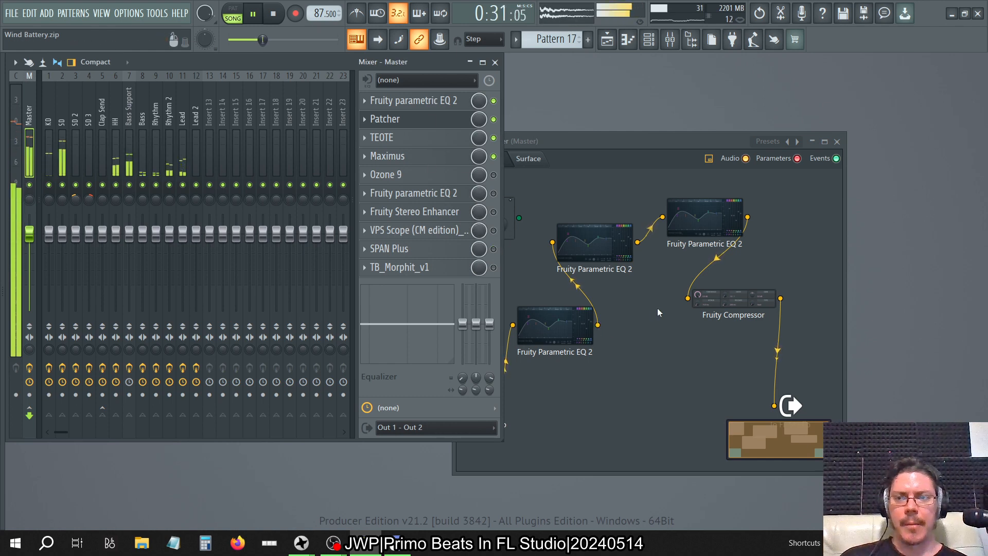
pyautogui.click(493, 156)
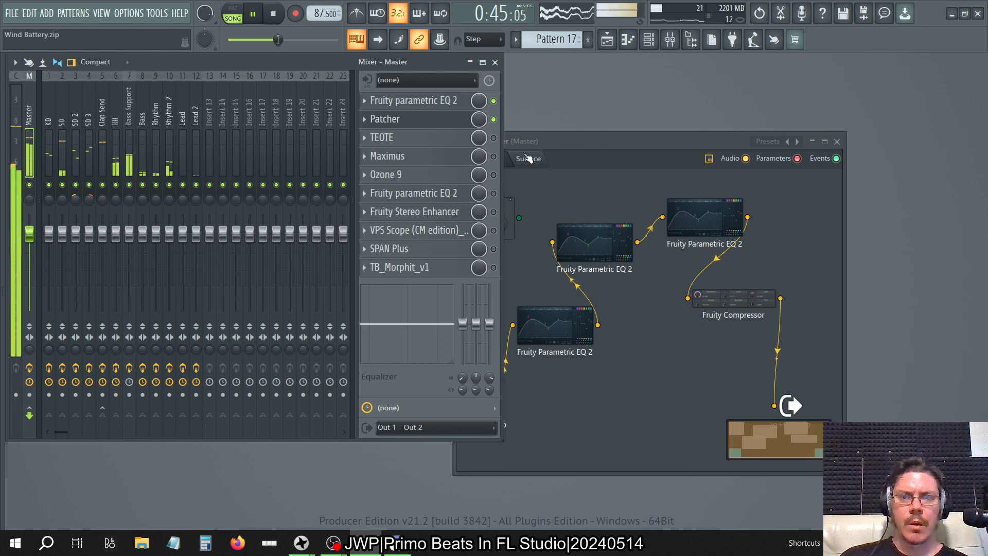
pyautogui.click(493, 137)
pyautogui.click(493, 156)
pyautogui.click(496, 270)
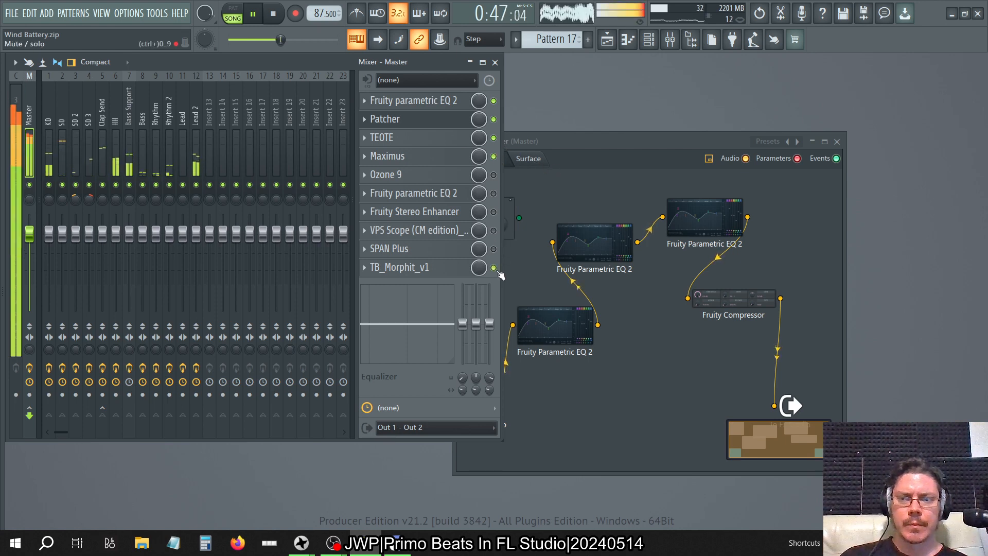
pyautogui.click(495, 269)
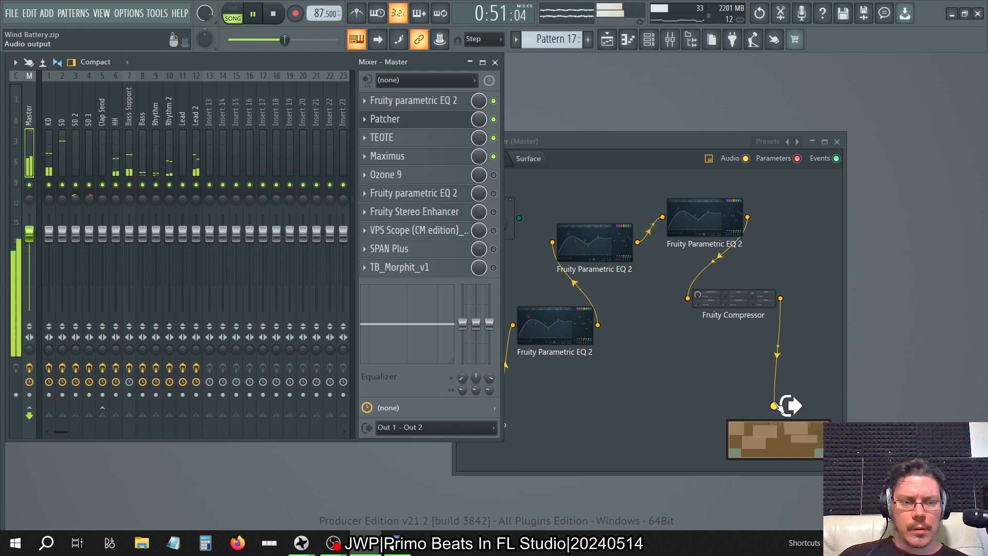
# Insert a Fruity Parametric EQ 2 between the Fruity Compressor and the output in the Master's Patcher
pyautogui.rightClick(779, 335)
pyautogui.rightClick(648, 330)
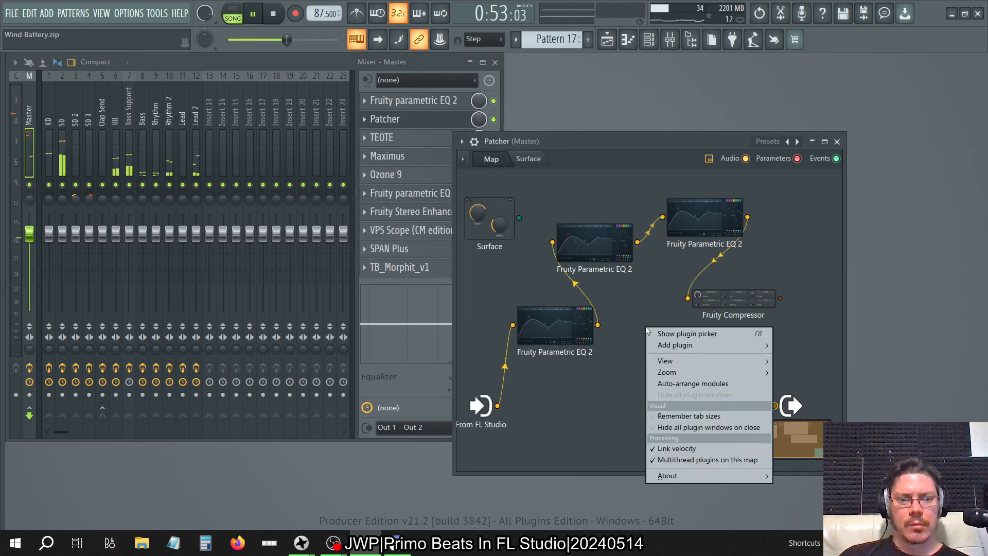
pyautogui.moveTo(678, 345)
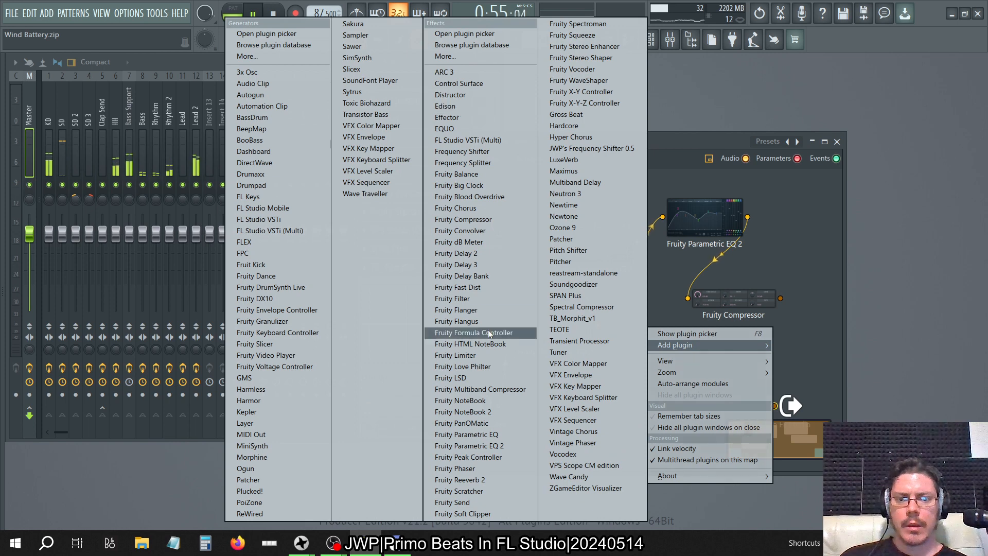
pyautogui.click(469, 445)
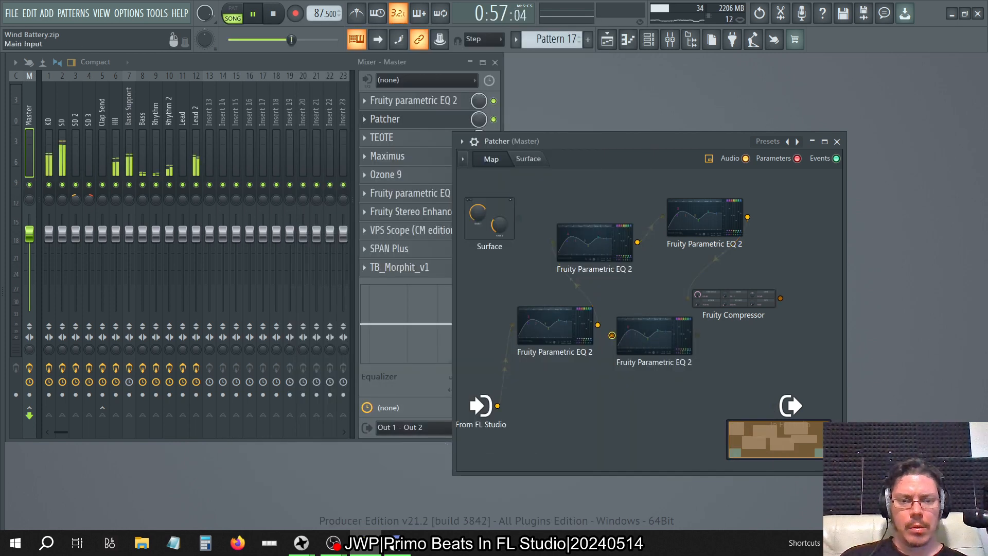
pyautogui.moveTo(780, 298); pyautogui.dragTo(612, 335)
pyautogui.moveTo(697, 335); pyautogui.dragTo(774, 405)
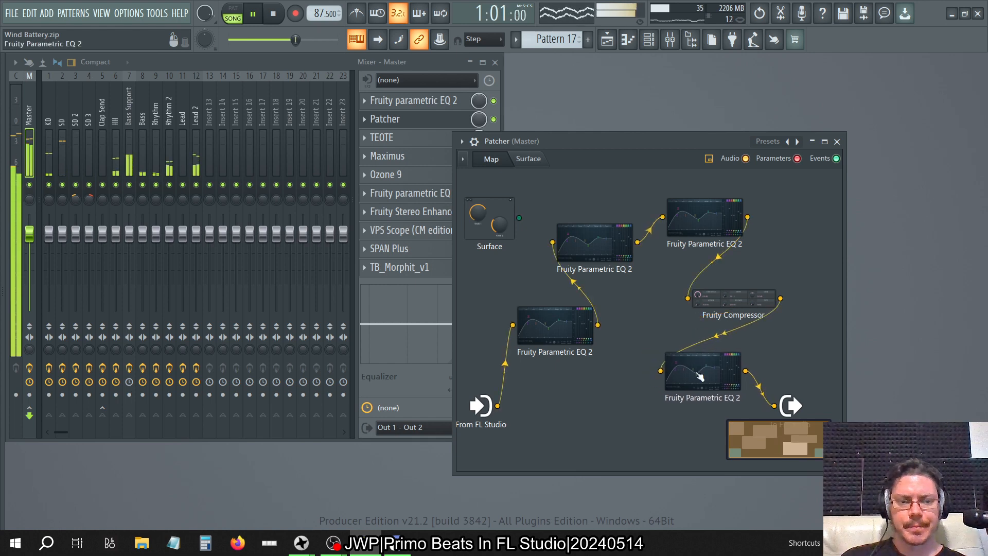
# Lower the new EQ's main level to about -3.1 dB, close the EQ and Patcher windows, and stop playback
pyautogui.doubleClick(654, 335)
pyautogui.moveTo(612, 278); pyautogui.dragTo(612, 292)
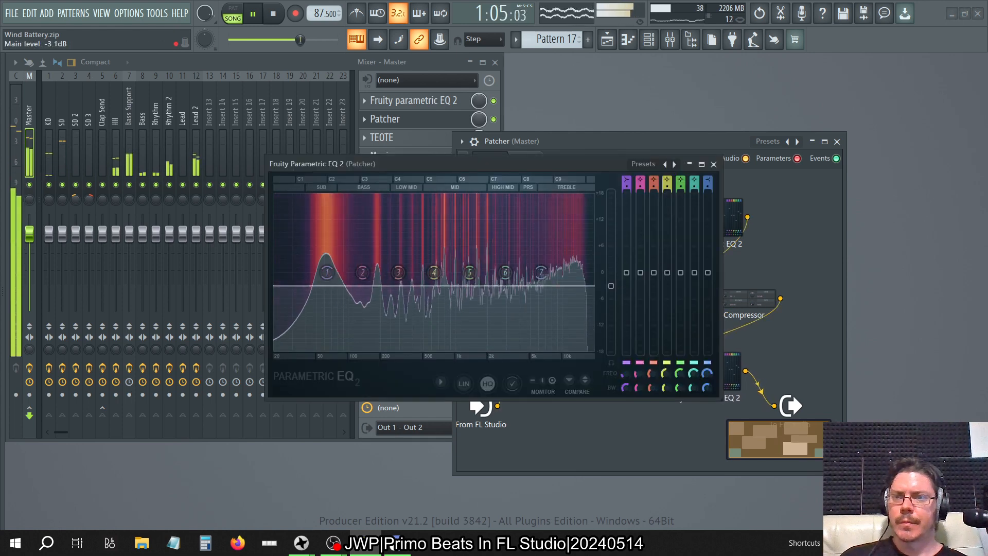
pyautogui.click(714, 164)
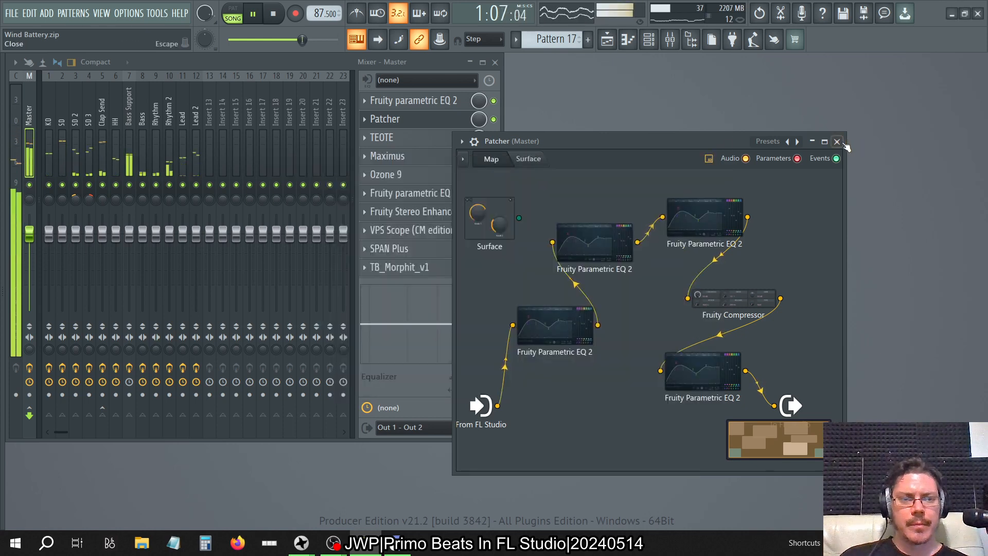
pyautogui.click(837, 141)
pyautogui.click(273, 13)
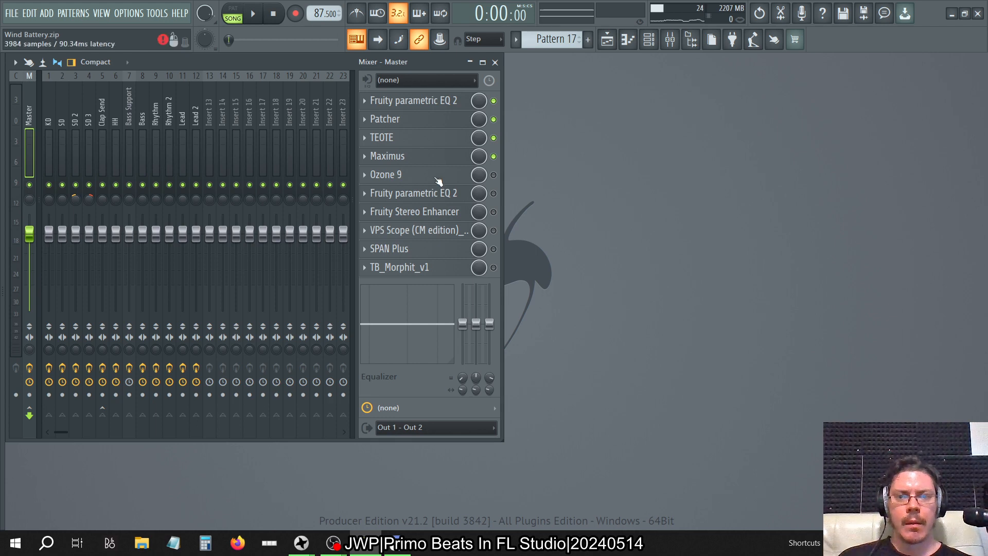
# Open Ozone 9 on the Master and mark bars 12 to 13 as the playlist's time selection
pyautogui.click(493, 177)
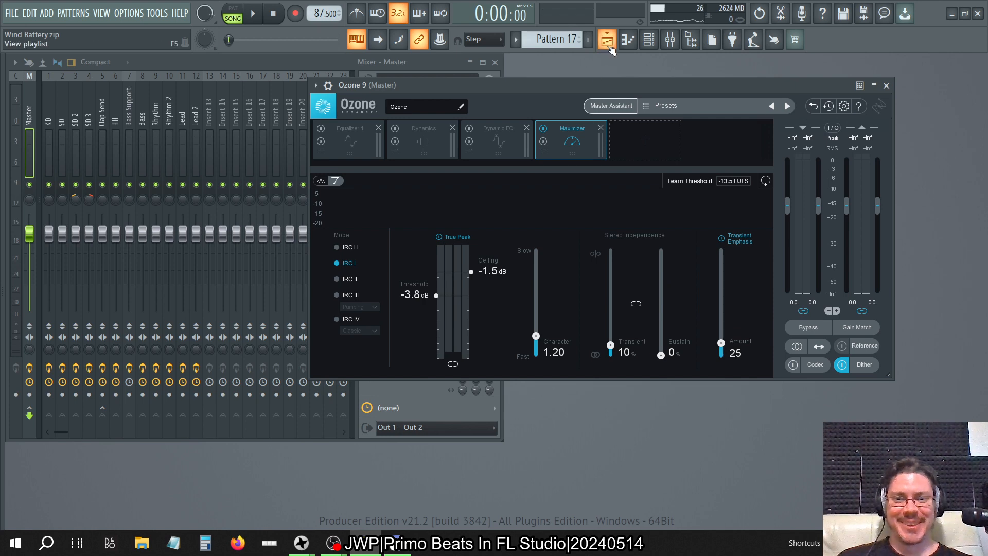
pyautogui.click(607, 104)
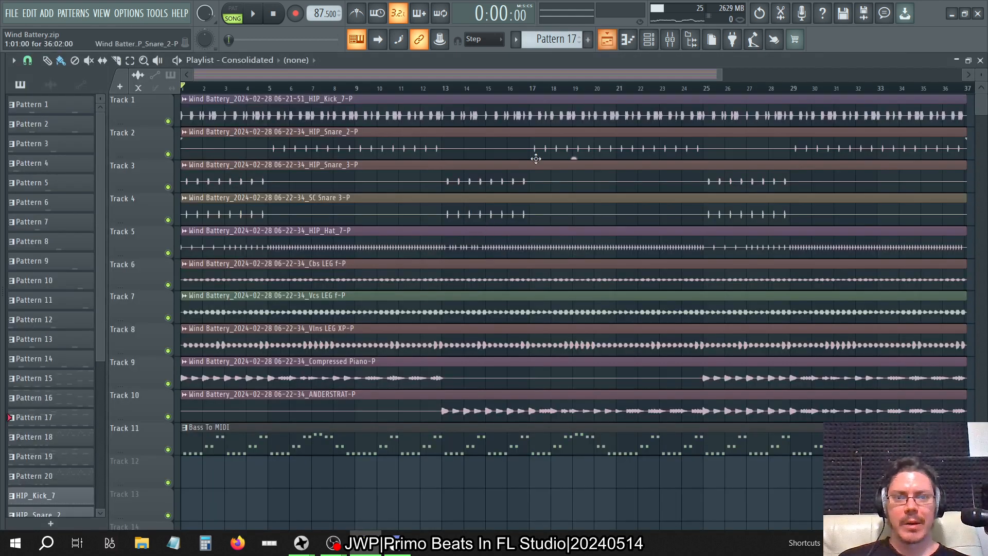
pyautogui.click(608, 40)
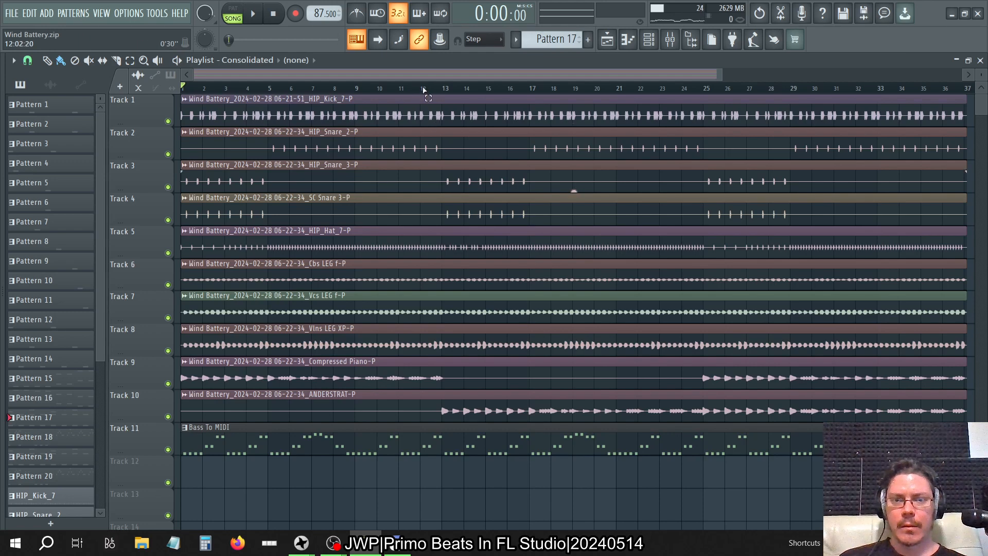
pyautogui.moveTo(424, 90); pyautogui.dragTo(467, 95)
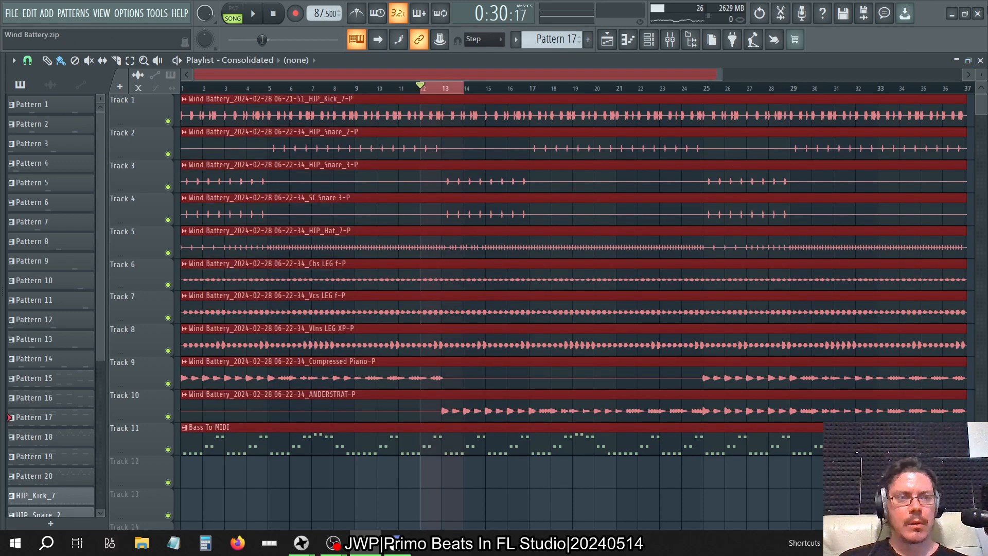
pyautogui.click(980, 60)
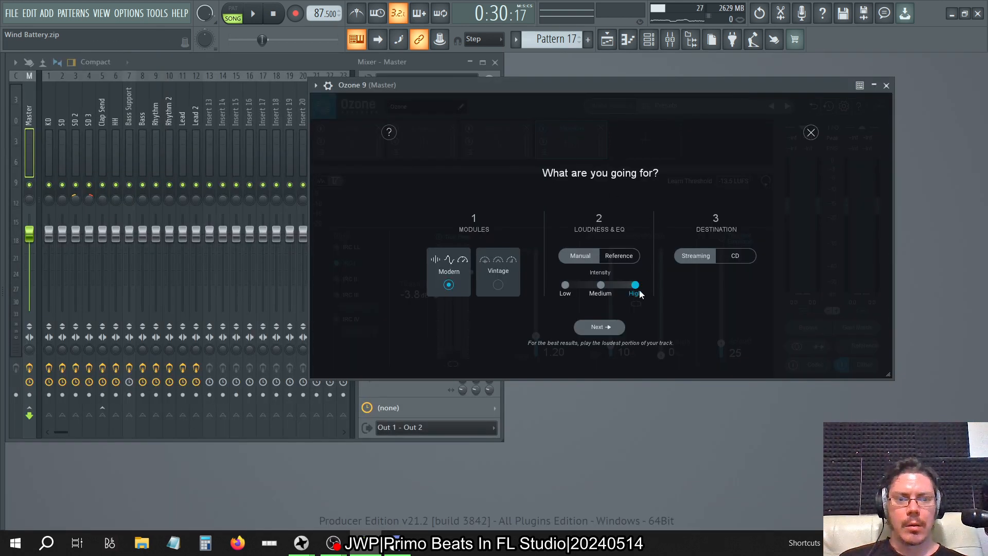
# Run Ozone's Master Assistant on the playing selection with Modern modules, Manual High intensity and Streaming destination, and accept its suggestion
pyautogui.click(609, 330)
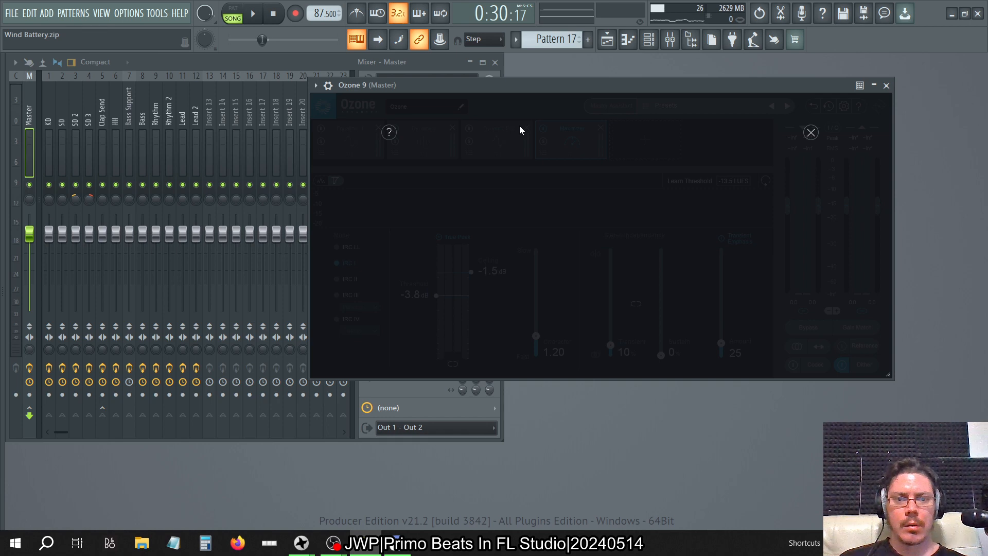
pyautogui.click(886, 86)
pyautogui.click(257, 13)
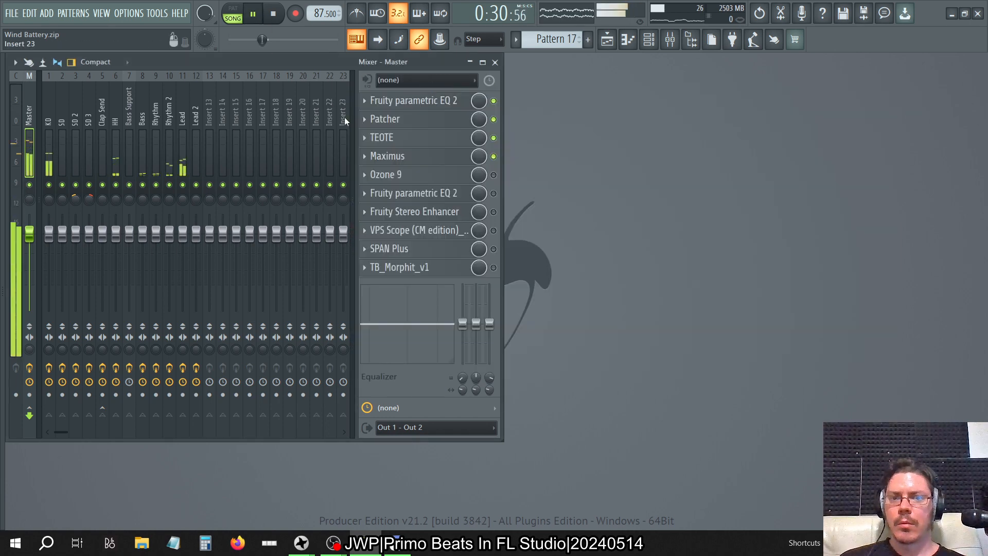
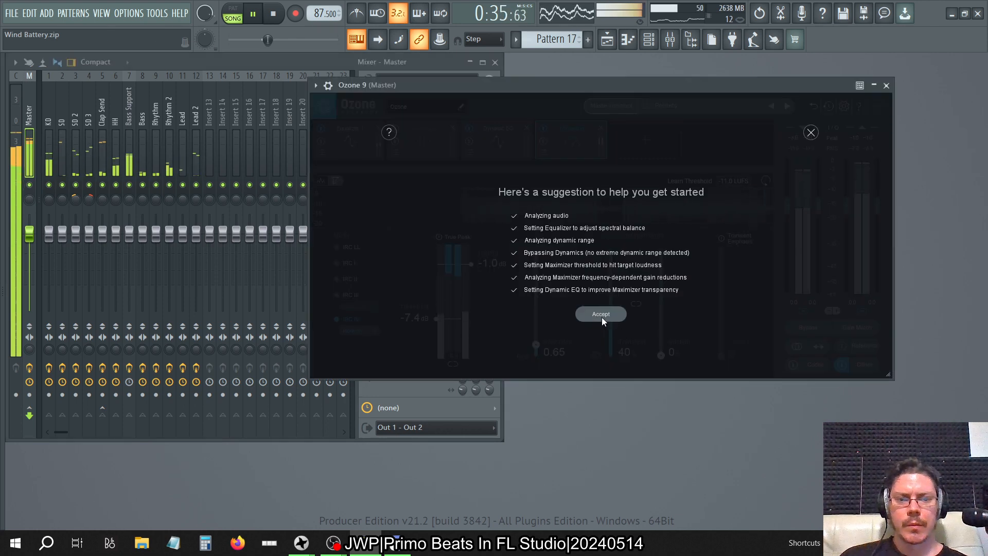
pyautogui.click(602, 314)
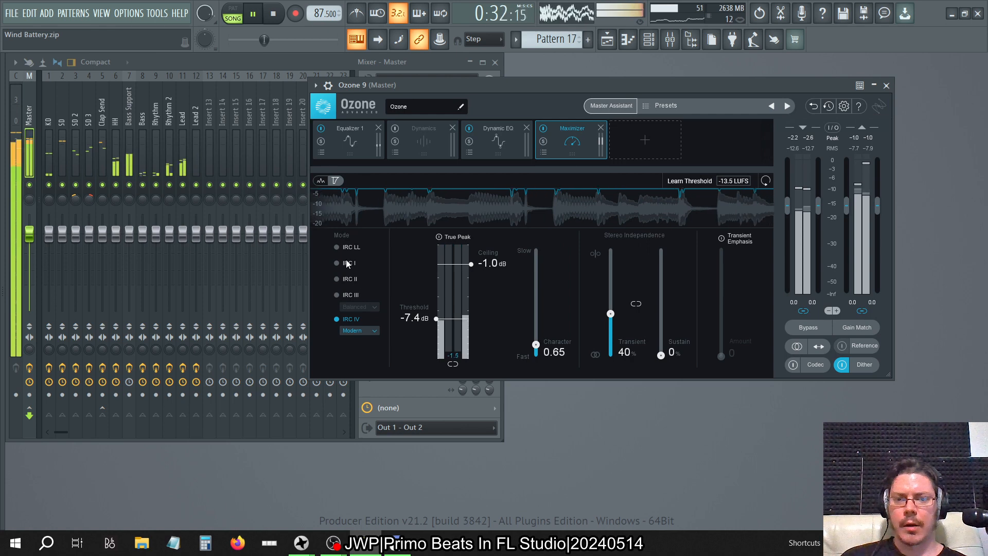
# Set Ozone's Maximizer mode to IRC I and clear the playlist's time selection
pyautogui.press('F5')
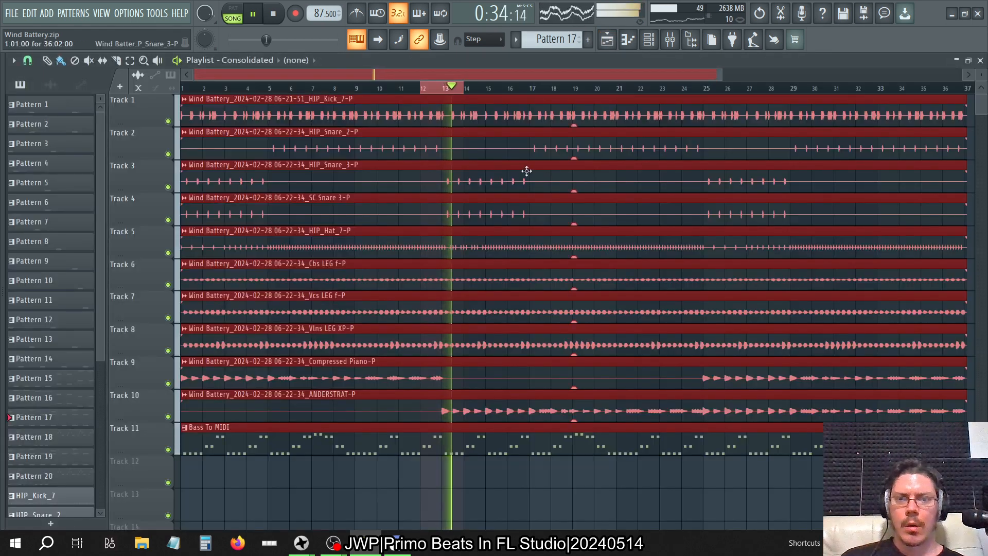
pyautogui.rightClick(469, 90)
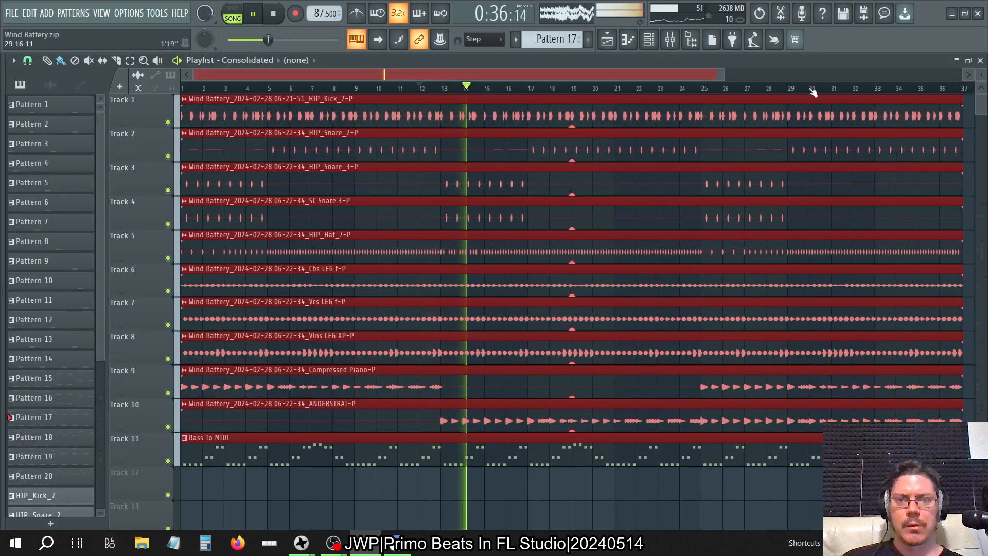
pyautogui.press('F9')
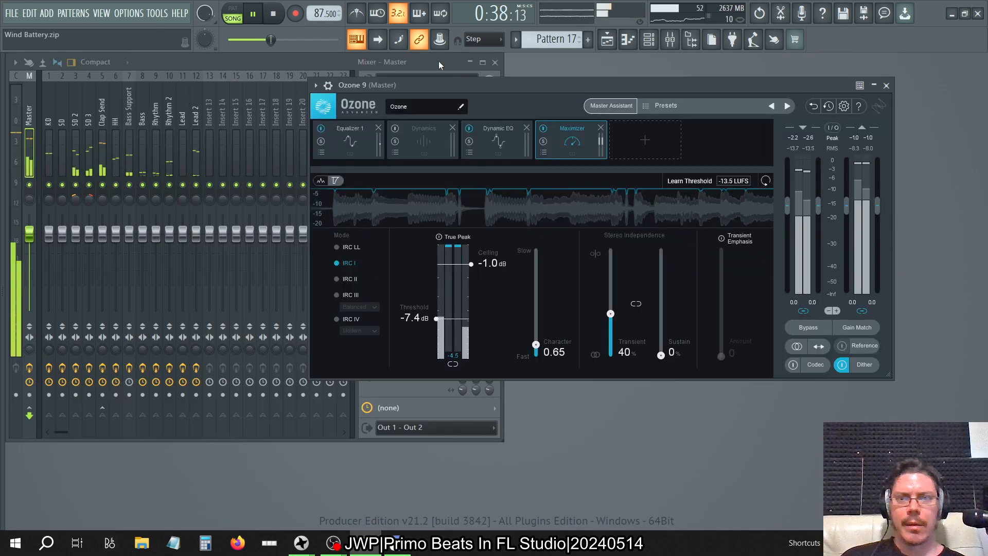
# Stop playback and bypass Ozone's Equalizer 1 and Dynamic EQ modules
pyautogui.press('space')
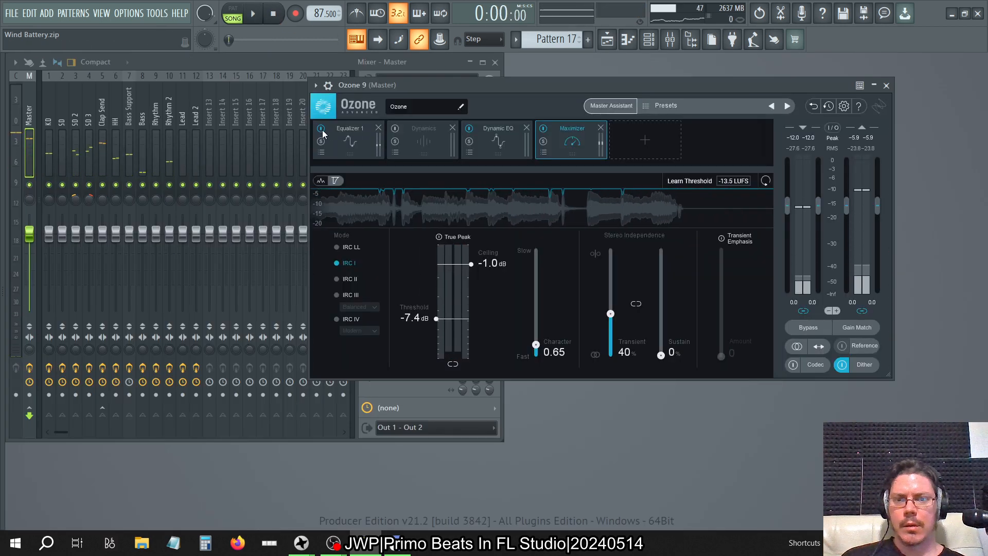
pyautogui.click(321, 129)
pyautogui.click(468, 129)
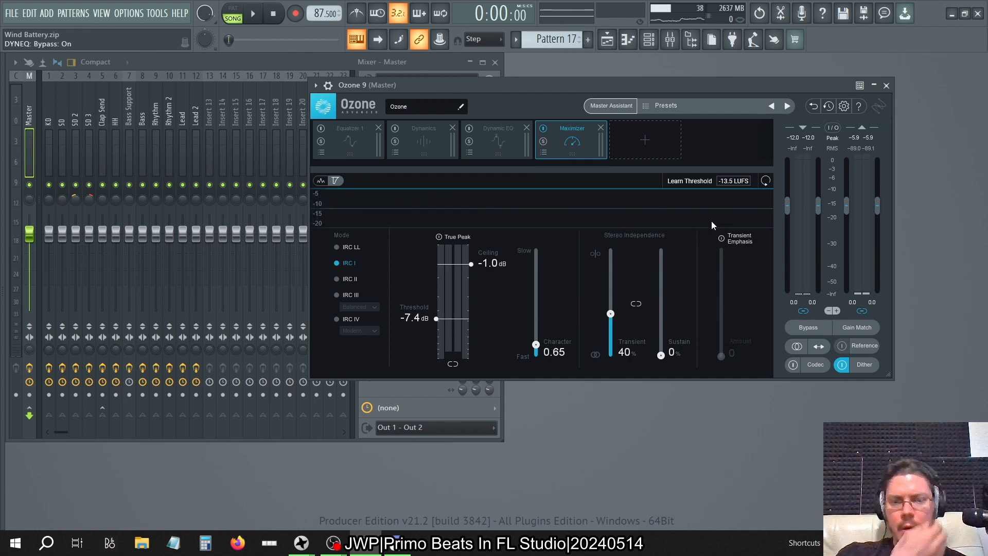
# Enable True Peak in the Maximizer and set its ceiling to -1.5 dB and threshold to 0.0 dB
pyautogui.click(457, 237)
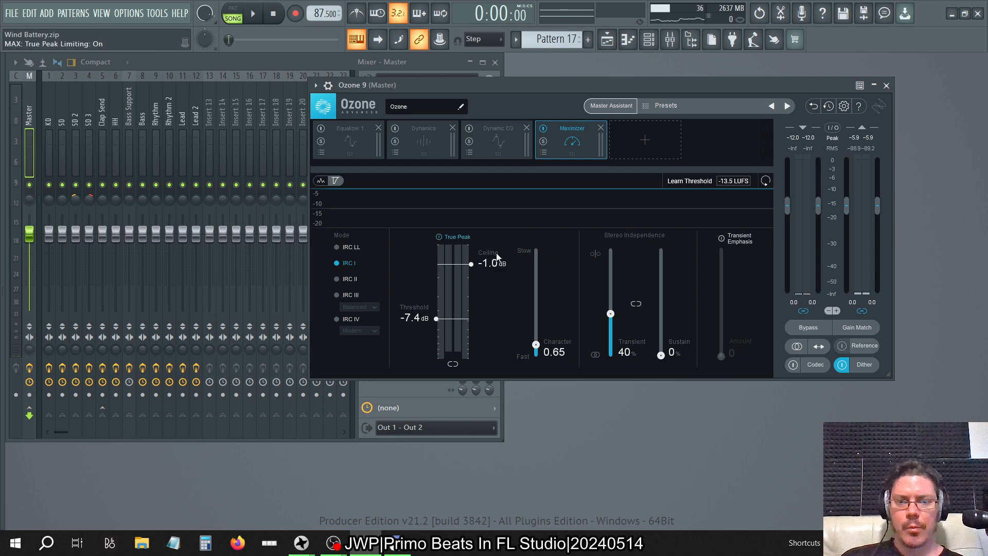
pyautogui.doubleClick(492, 263)
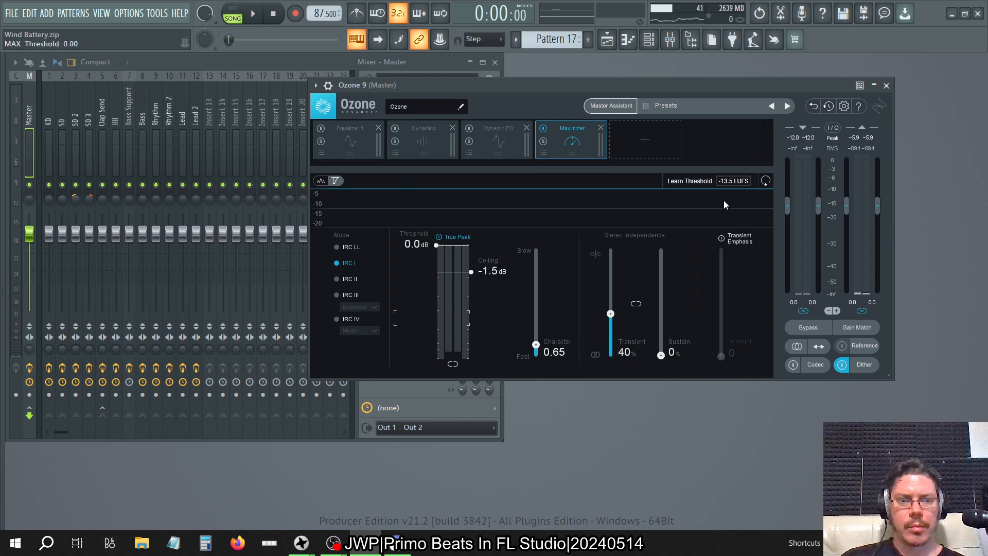
# Enable Learn Threshold in Ozone's Maximizer, replace the mixer with the playlist view, and play the song from the start
pyautogui.click(608, 41)
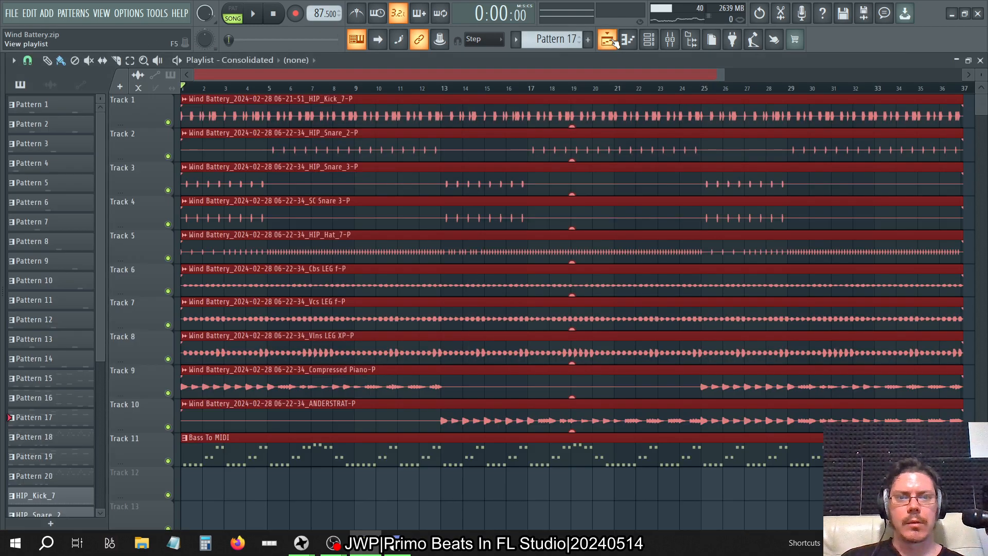
pyautogui.click(609, 40)
pyautogui.click(495, 63)
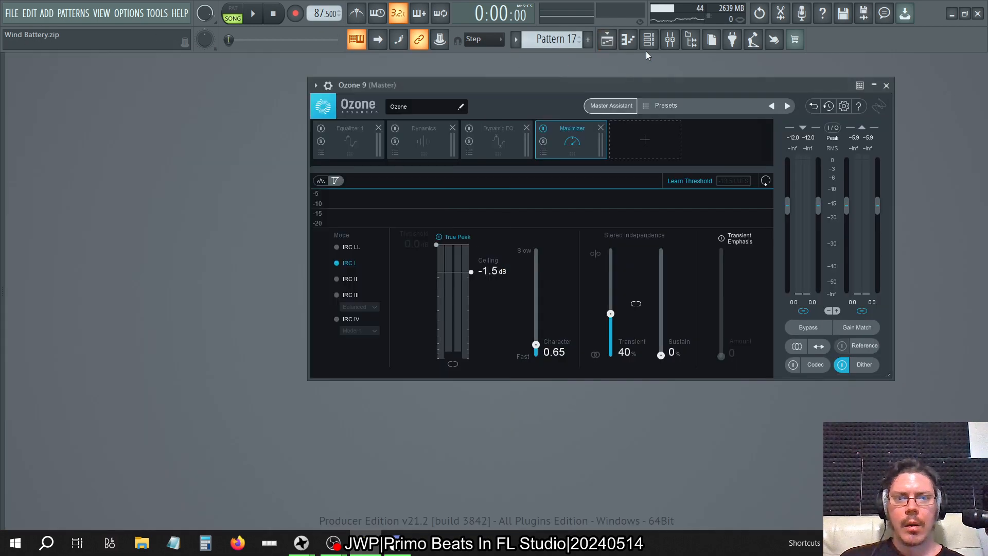
pyautogui.click(608, 40)
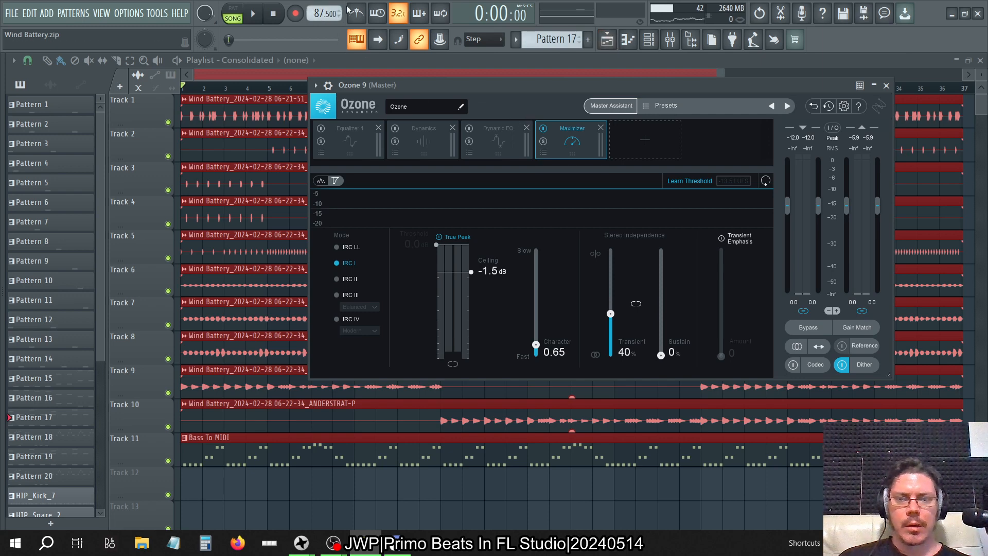
pyautogui.press('space')
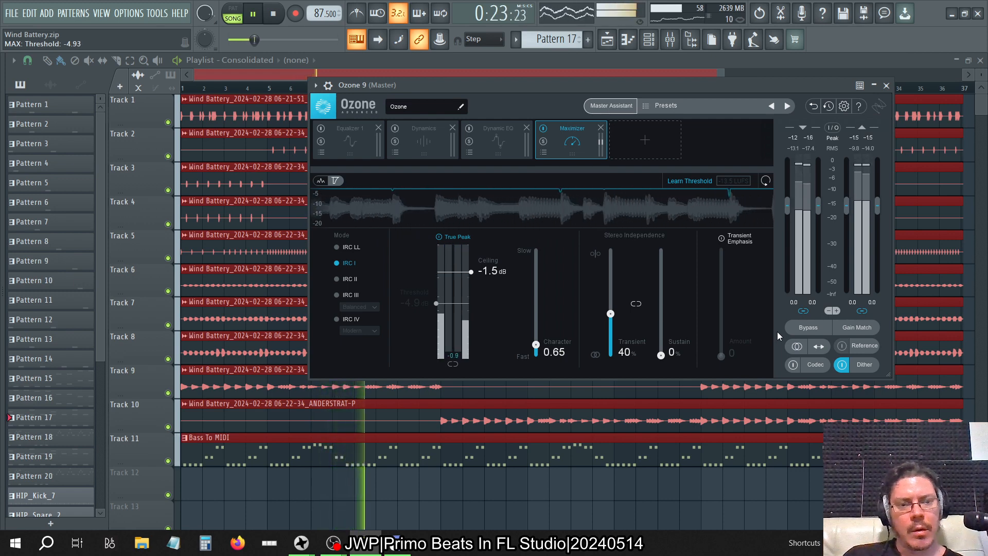
# Launch iZotope RX 9 Audio Editor while the song keeps playing, and switch to it
pyautogui.click(44, 543)
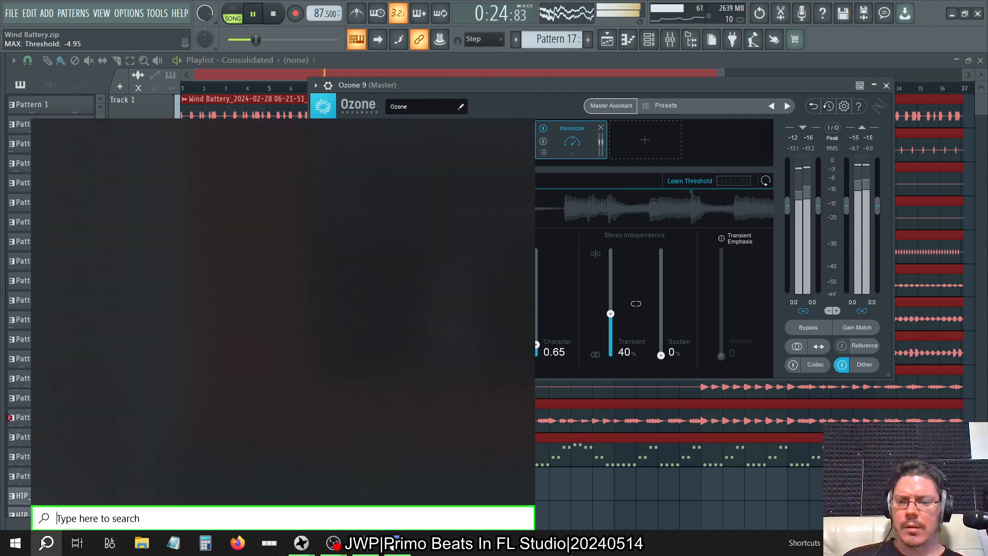
pyautogui.click(650, 82)
pyautogui.click(46, 543)
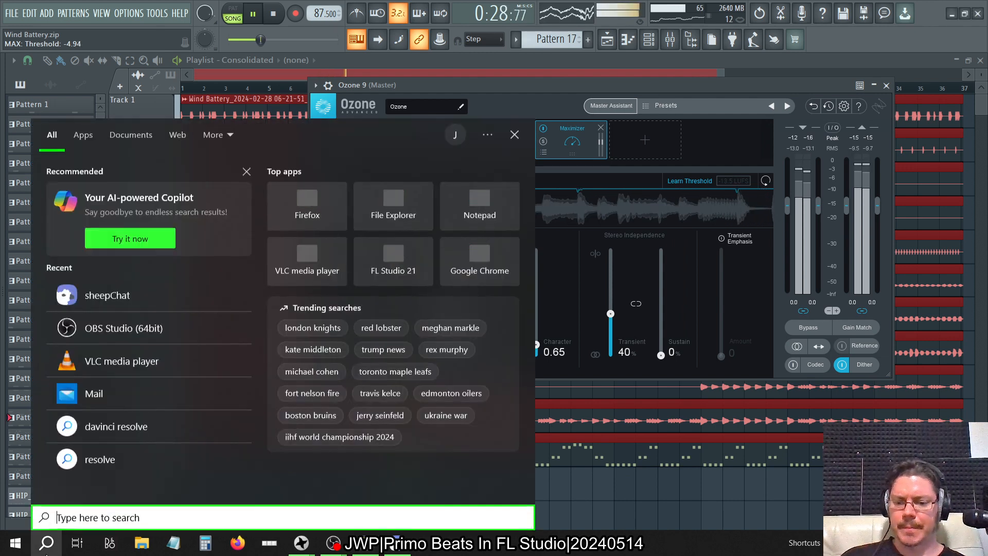
pyautogui.write('rx')
pyautogui.press('Return')
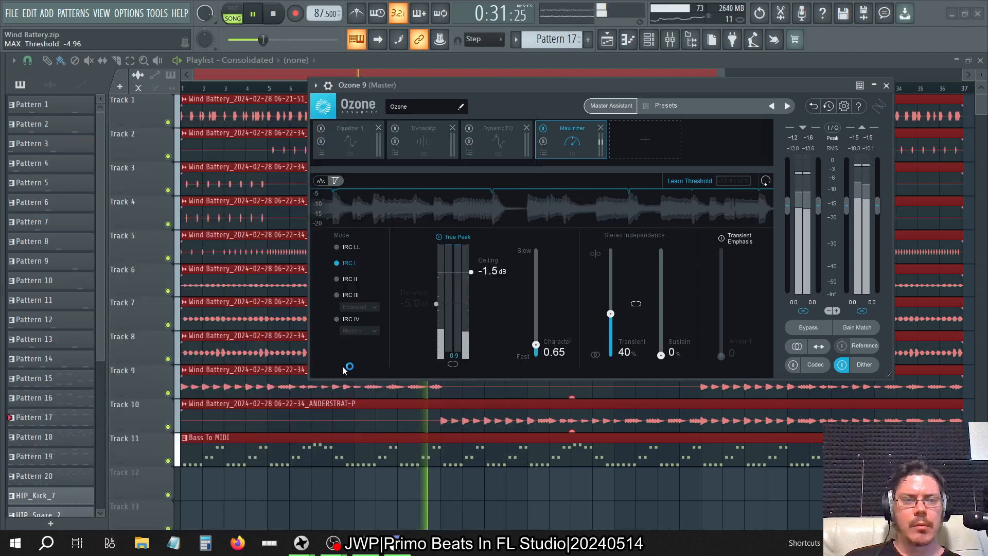
pyautogui.hotkey('alt', 'Tab')
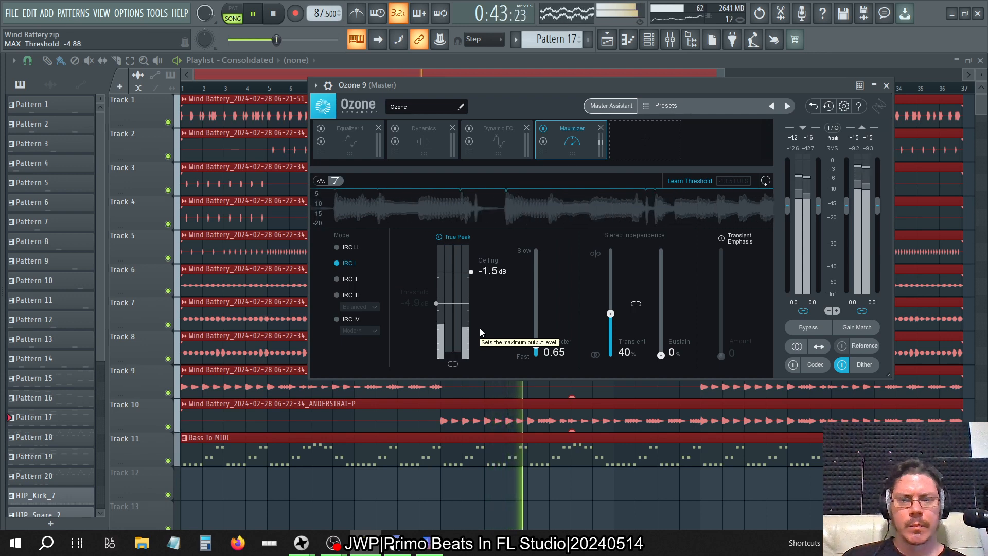
pyautogui.click(435, 552)
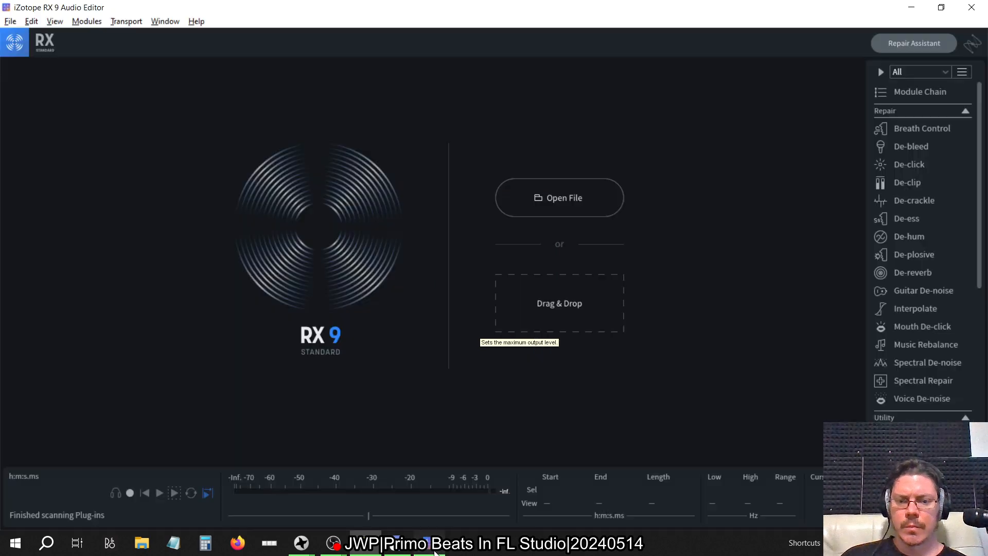
# Examine the target settings of RX 9's Loudness Control module, then close the audio editor
pyautogui.scroll(-5, 917, 231)
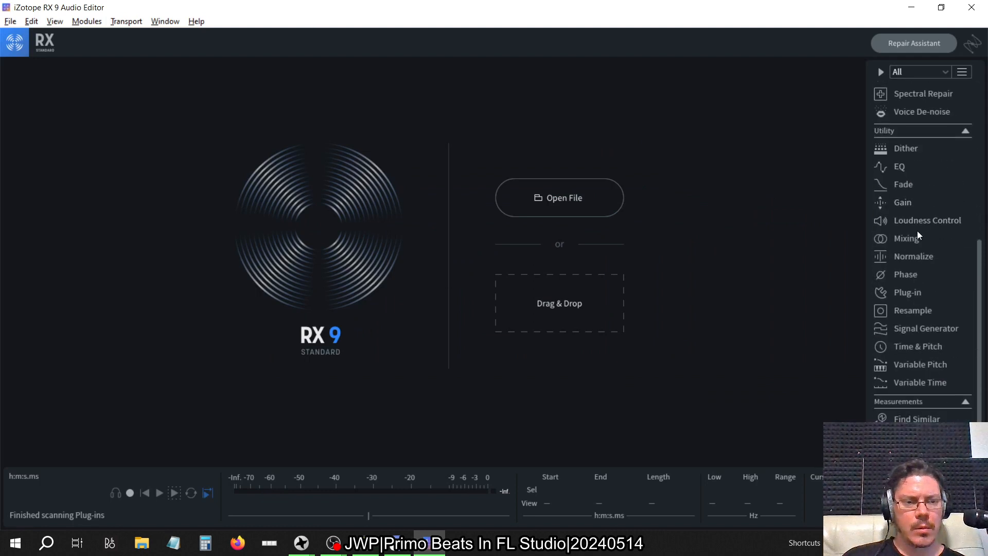
pyautogui.click(911, 220)
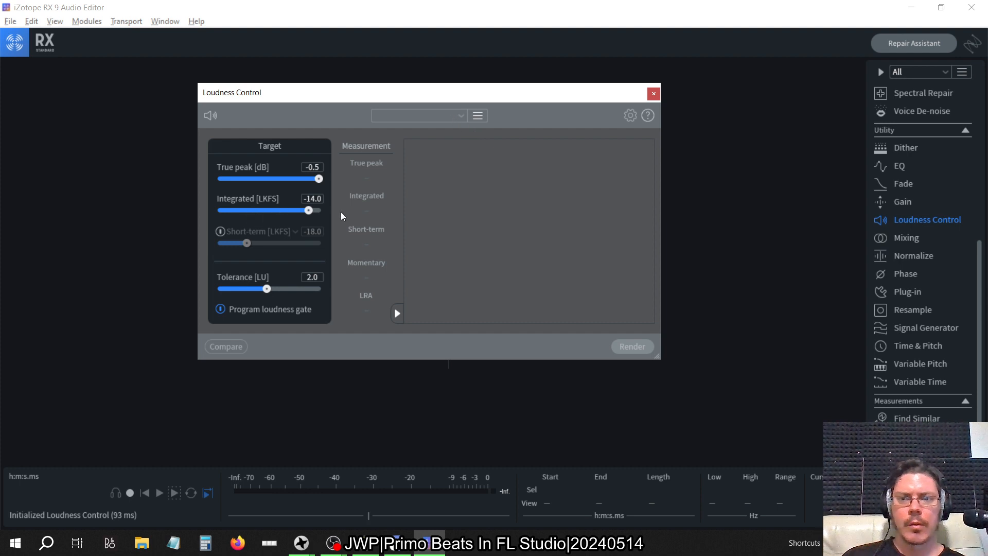
pyautogui.click(653, 94)
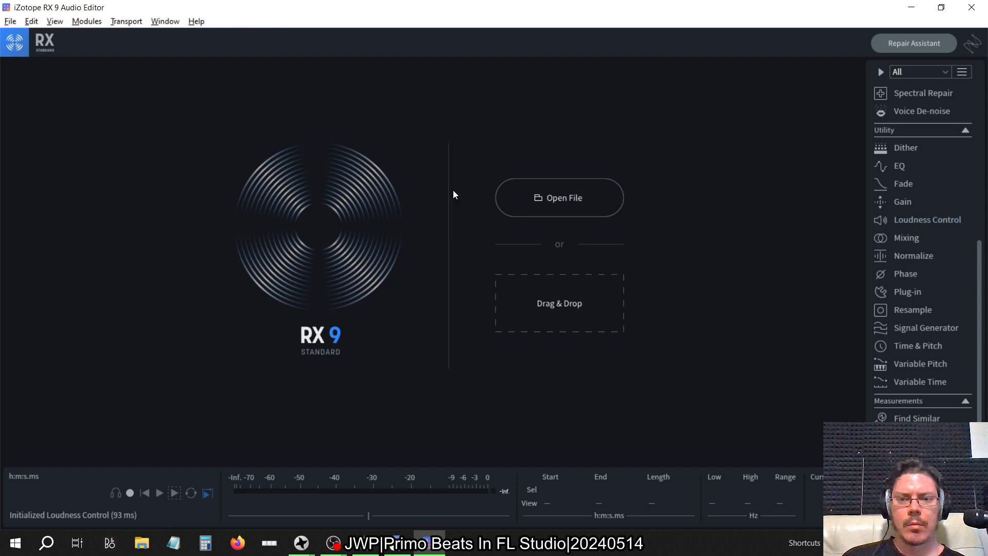
pyautogui.click(971, 8)
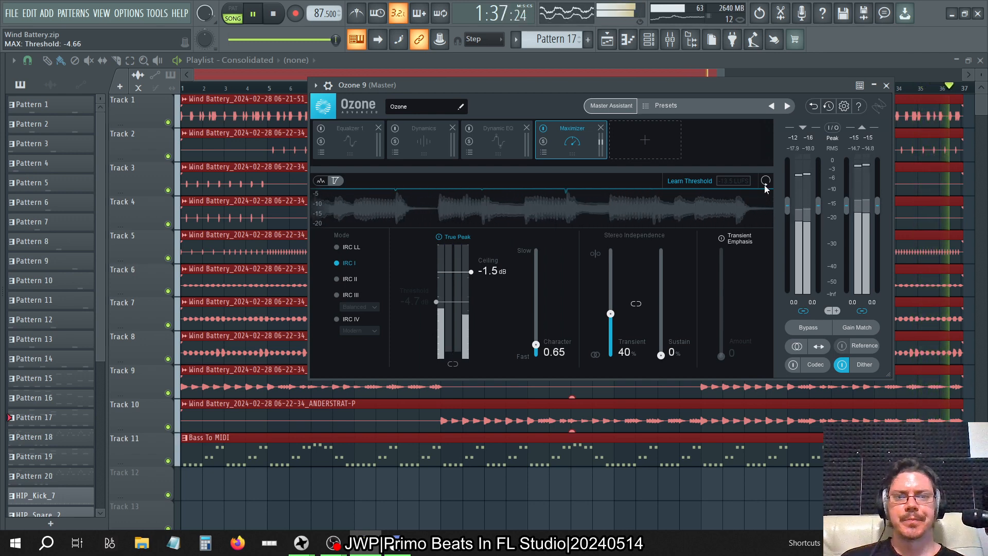
# Stop playback, close the Ozone and playlist windows, and save the Wind Battery.zip project
pyautogui.click(274, 15)
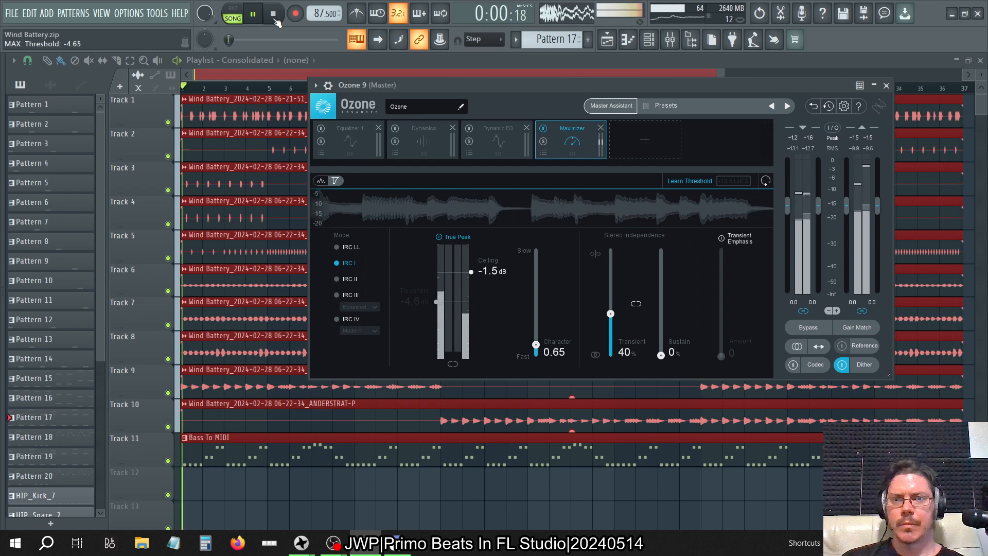
pyautogui.click(887, 86)
pyautogui.click(980, 60)
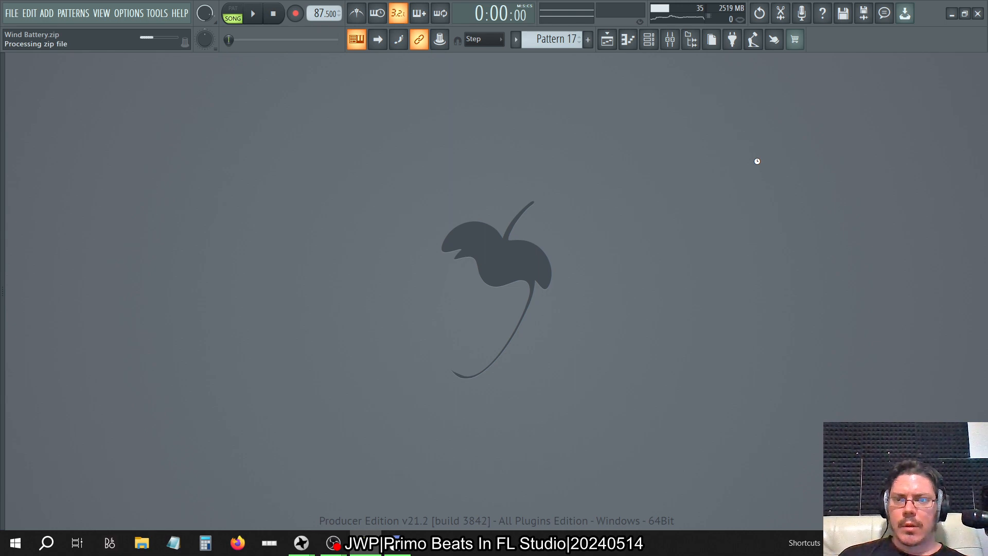
pyautogui.hotkey('alt', 'Tab')
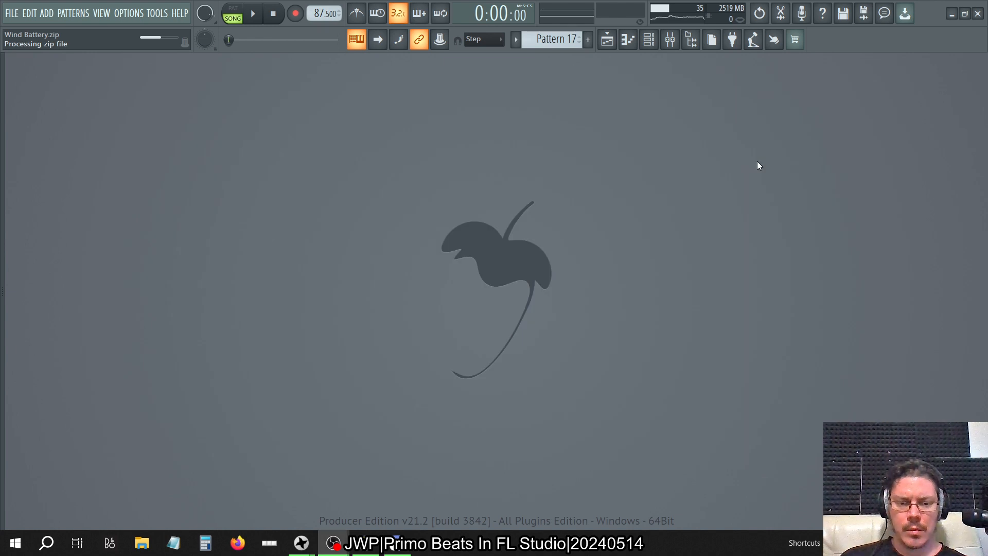
pyautogui.hotkey('alt', 'Tab')
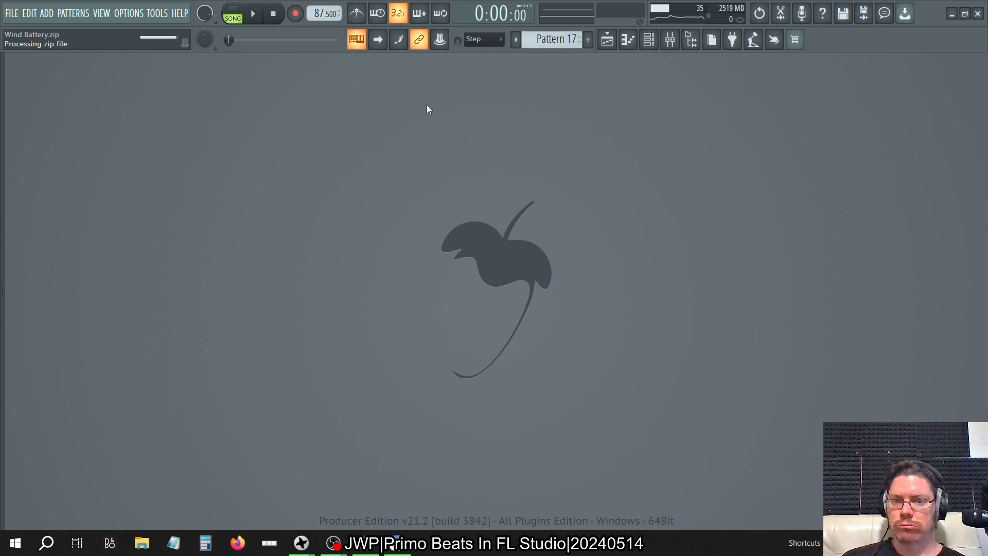
pyautogui.hotkey('alt', 'Tab')
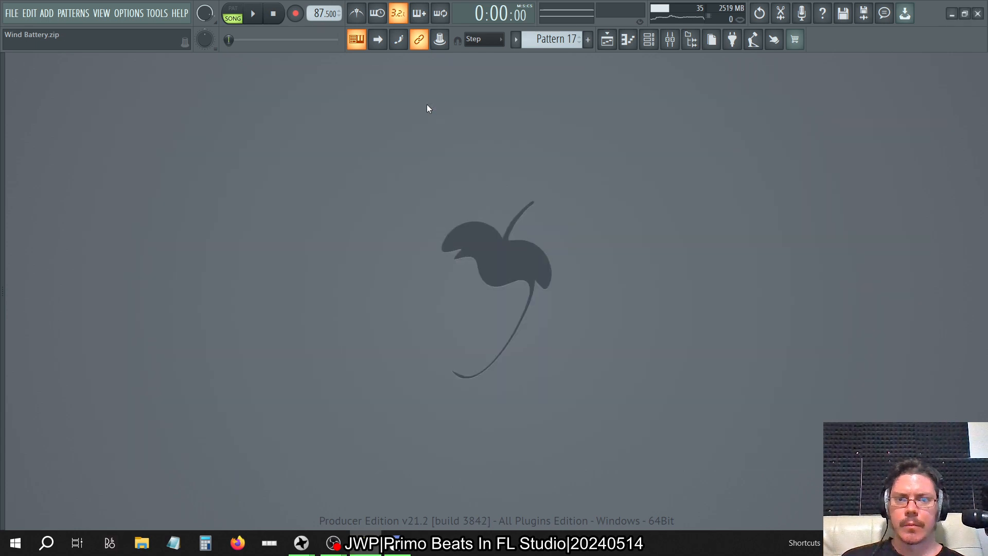
# Show the mixer with the Master track's effects chain
pyautogui.click(12, 14)
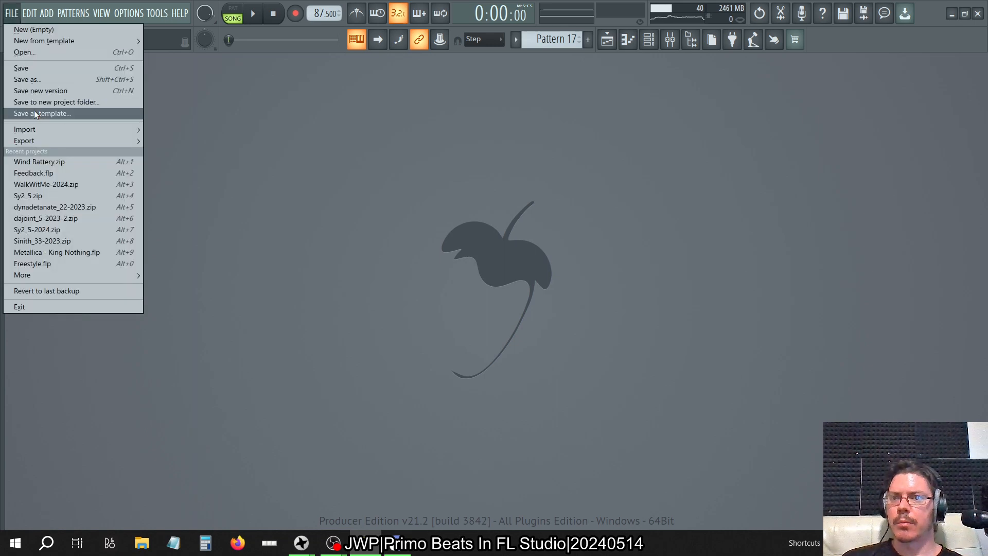
pyautogui.click(457, 140)
pyautogui.click(669, 40)
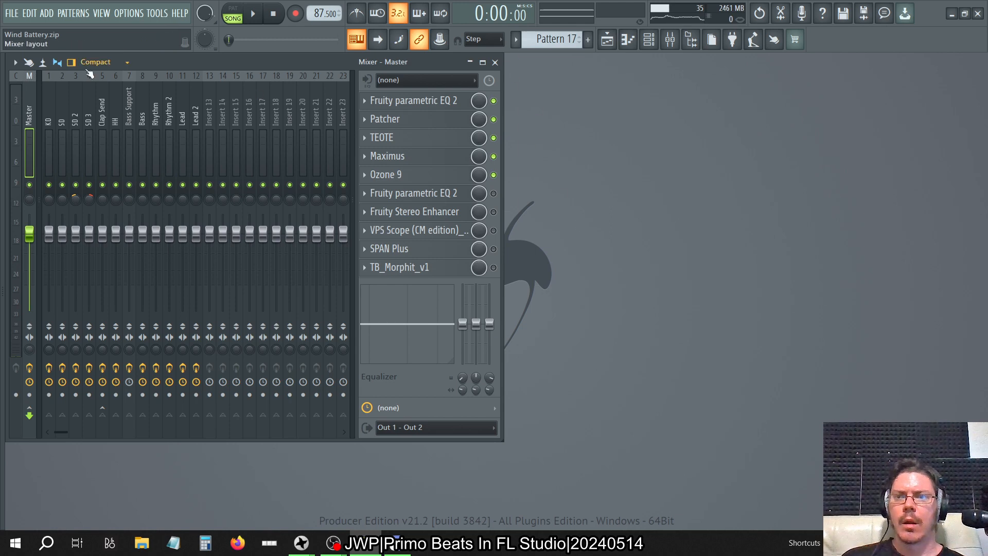
pyautogui.click(9, 13)
pyautogui.moveTo(35, 138)
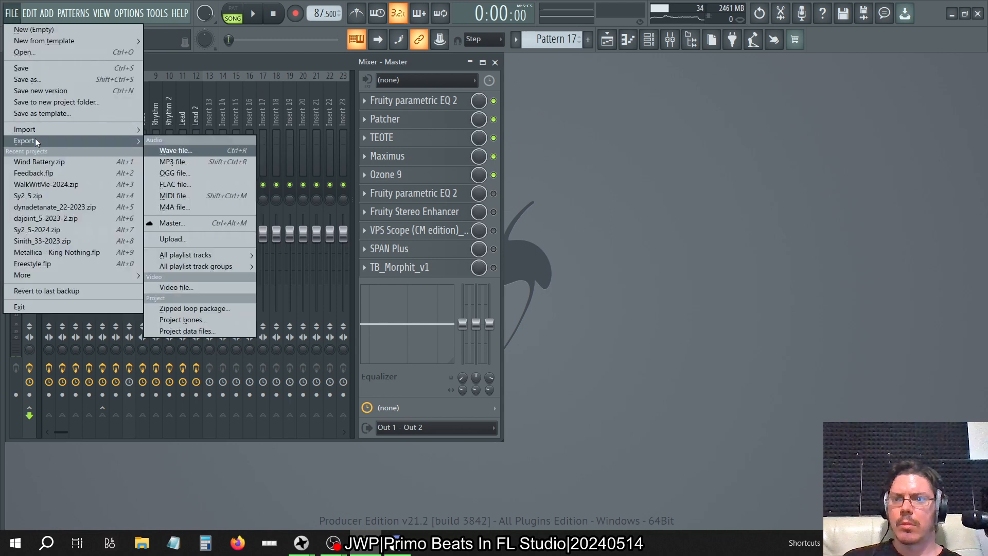
pyautogui.click(175, 160)
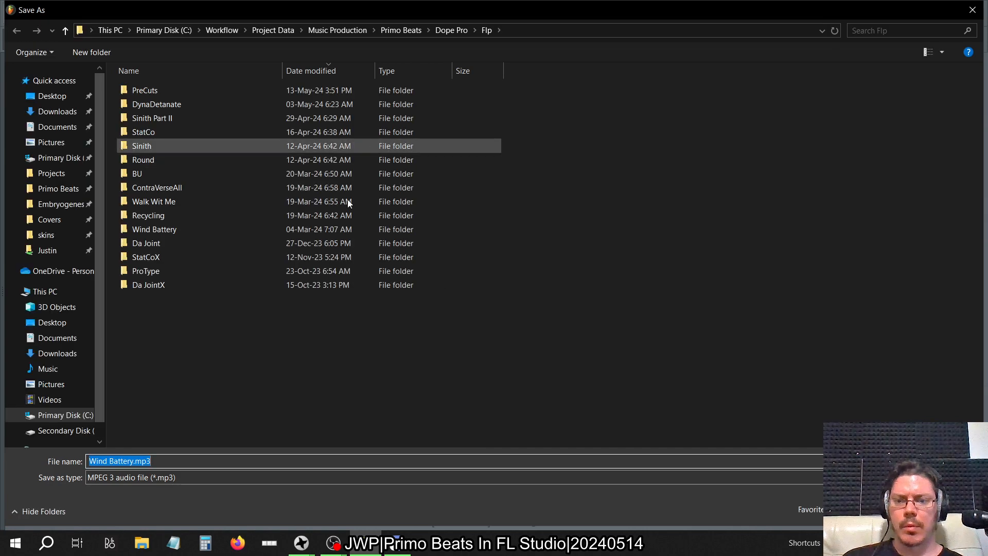
pyautogui.press('Return')
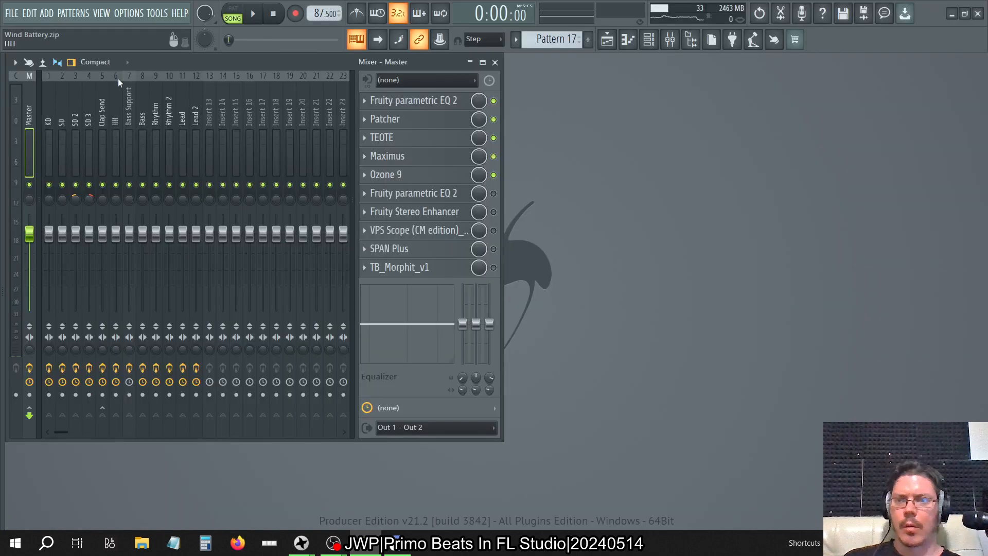
# Export the song as Wind Battery.wav into the PreCuts folder, replacing the existing file
pyautogui.click(10, 14)
pyautogui.moveTo(35, 137)
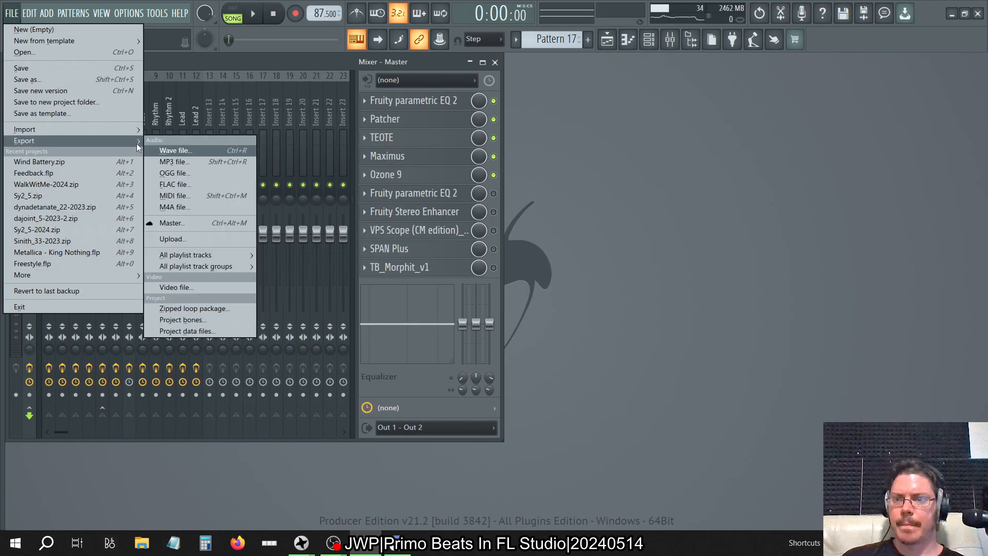
pyautogui.click(175, 151)
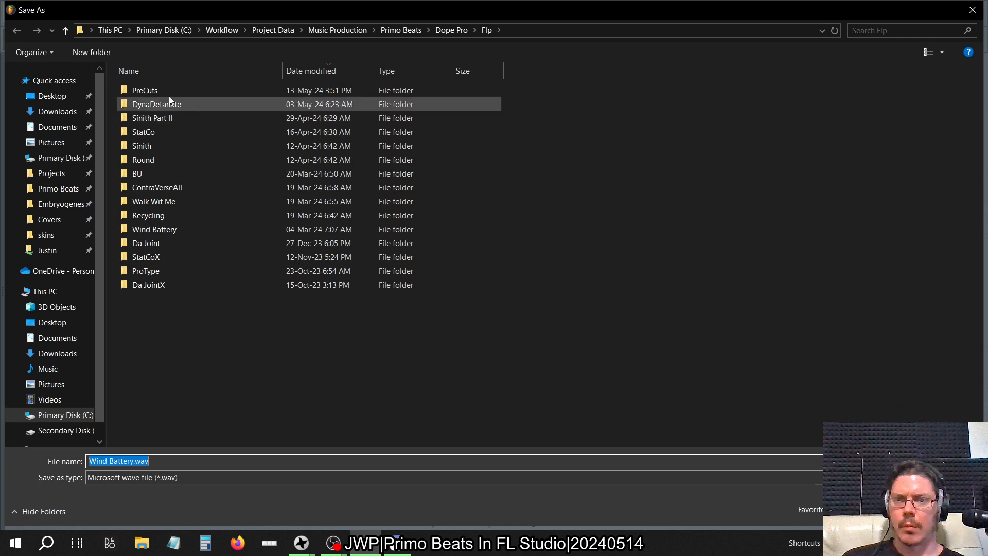
pyautogui.click(164, 90)
pyautogui.doubleClick(165, 91)
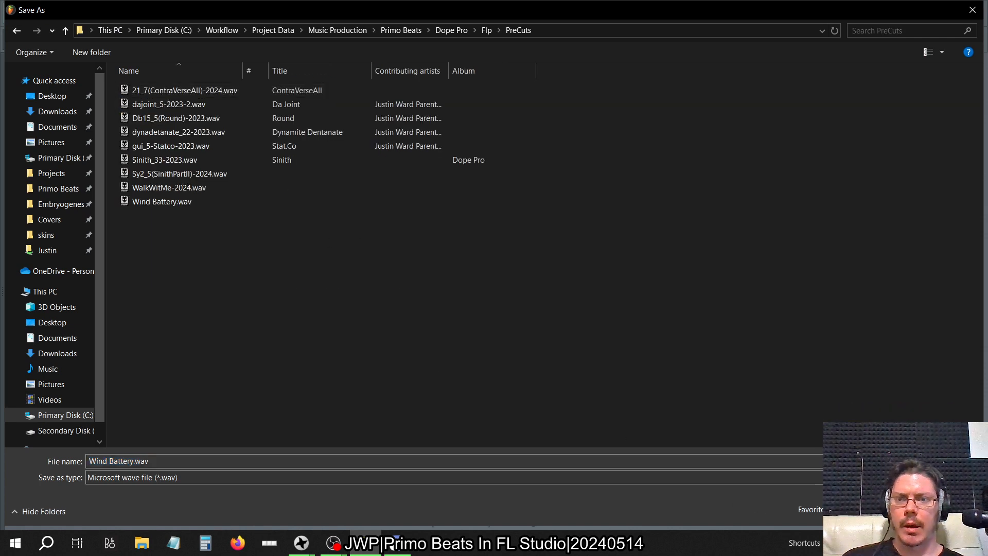
pyautogui.click(897, 511)
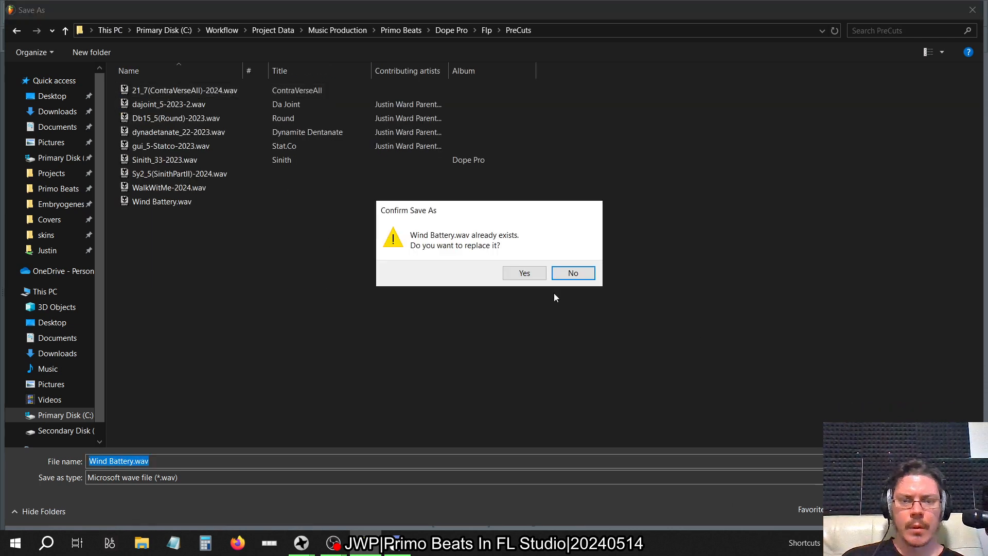
pyautogui.click(528, 276)
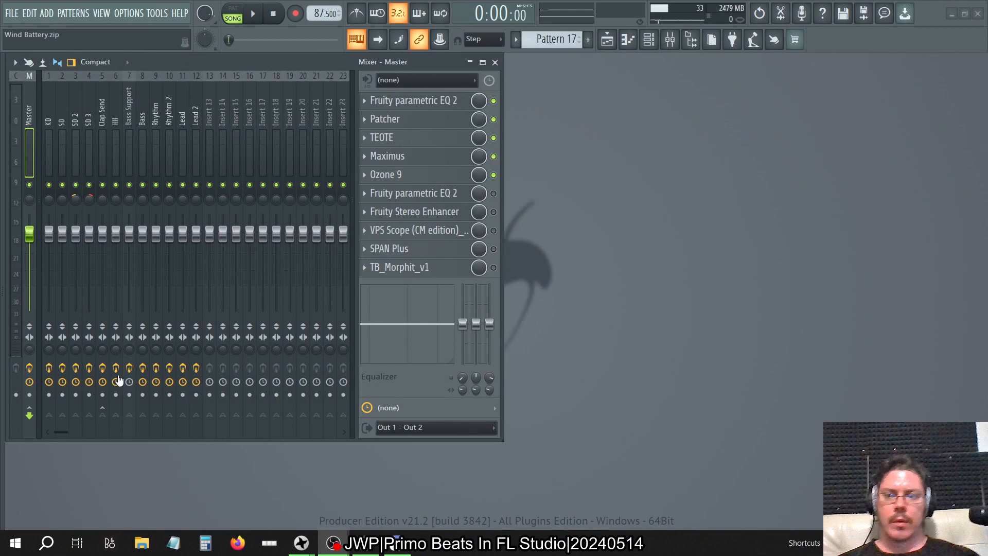
# Relaunch iZotope RX 9 Audio Editor and bring its window to the front
pyautogui.hotkey('alt', 'Tab')
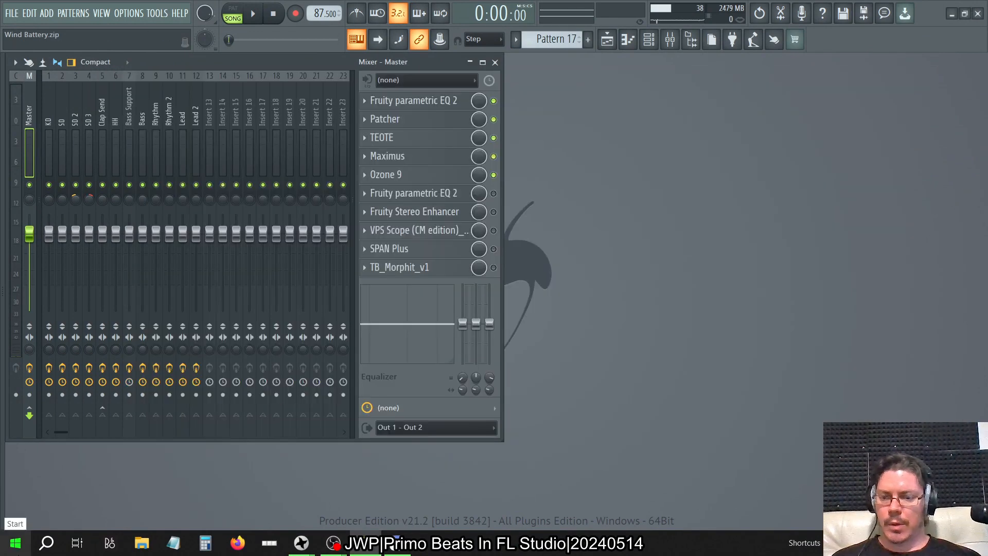
pyautogui.click(42, 553)
pyautogui.write('rx')
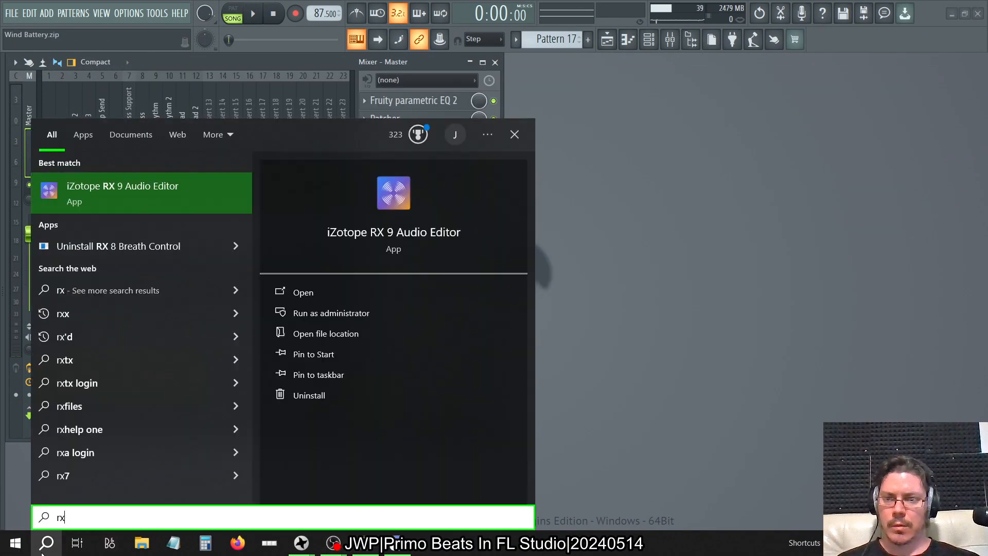
pyautogui.press('Return')
pyautogui.hotkey('alt', 'Tab')
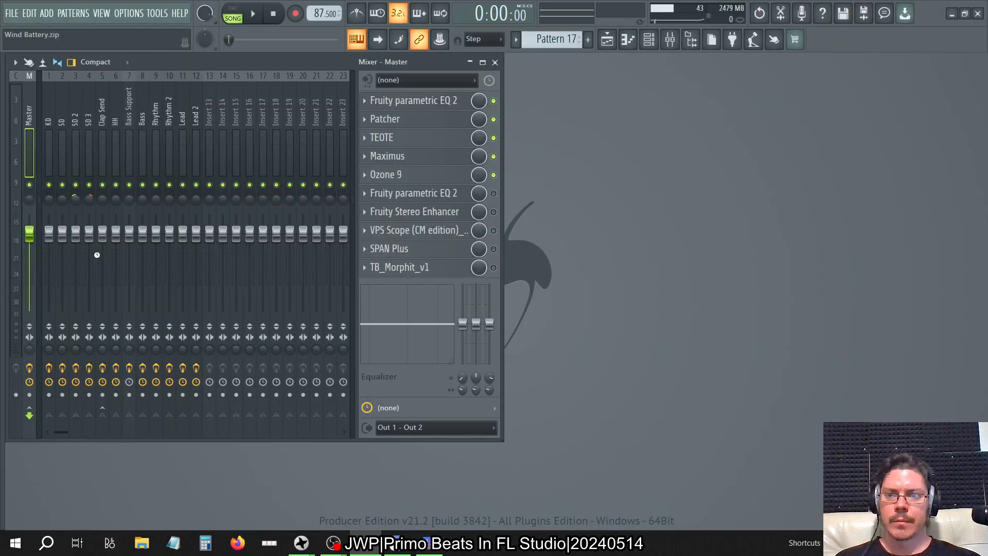
pyautogui.hotkey('alt', 'Tab')
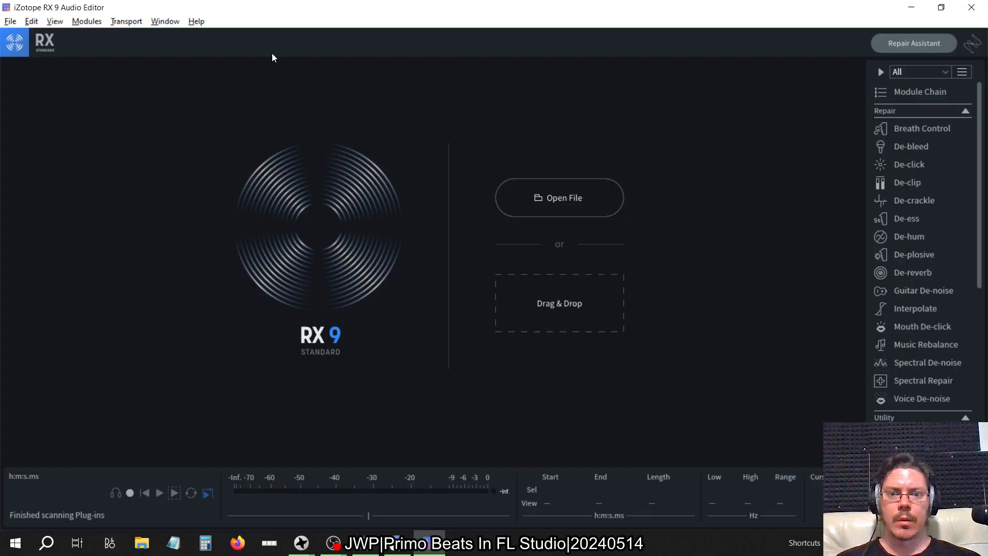
# Open Wind Battery.wav from the PreCuts folder
pyautogui.click(11, 21)
pyautogui.click(26, 61)
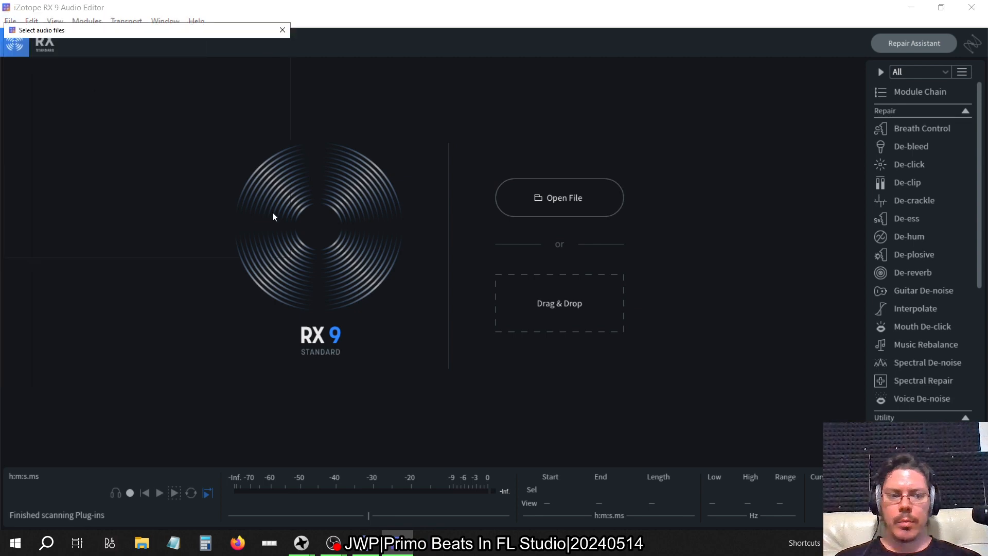
pyautogui.scroll(-2, 159, 169)
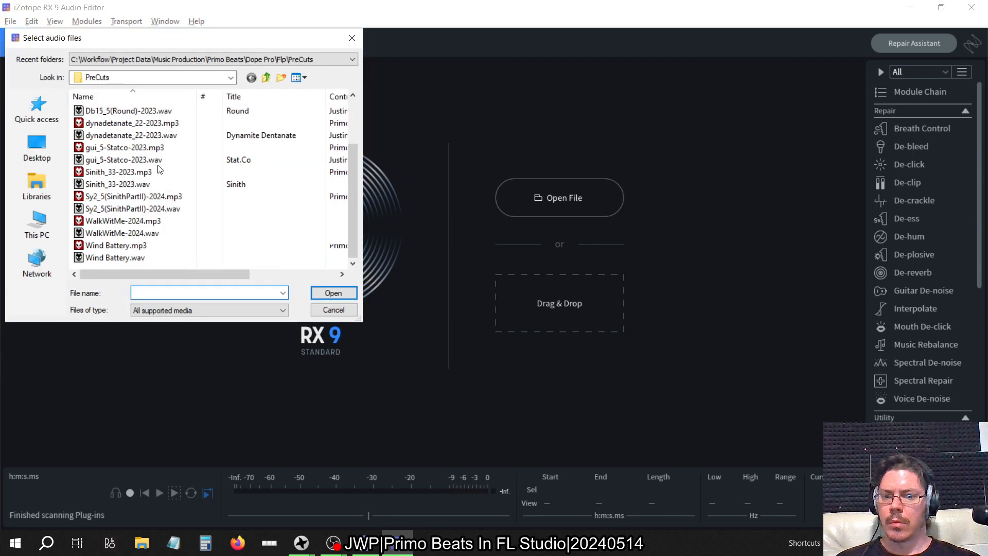
pyautogui.click(123, 246)
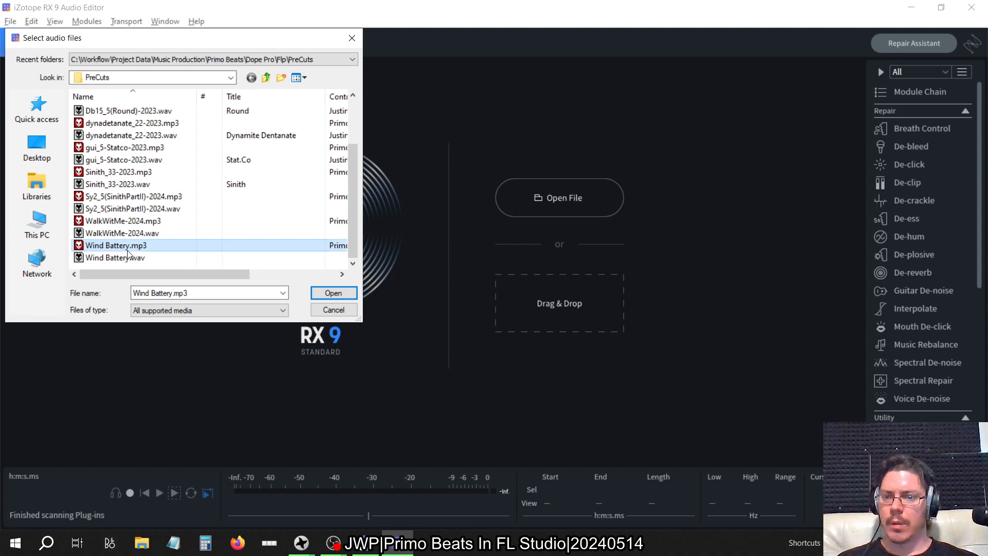
pyautogui.click(123, 257)
pyautogui.click(333, 294)
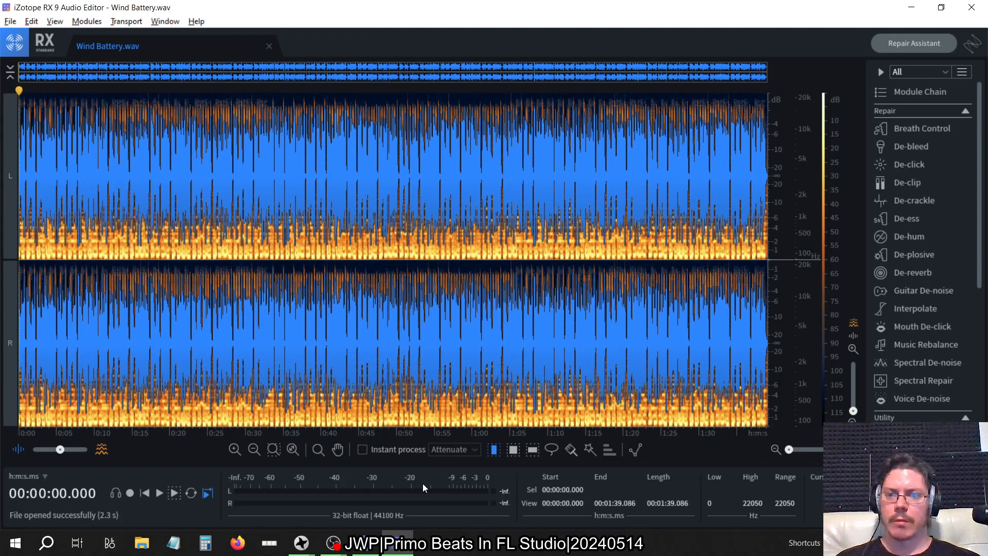
# Render the Module Chain of Plug-in, Phase, Loudness Control and Normalize on the song, and close its window
pyautogui.click(165, 21)
pyautogui.click(186, 36)
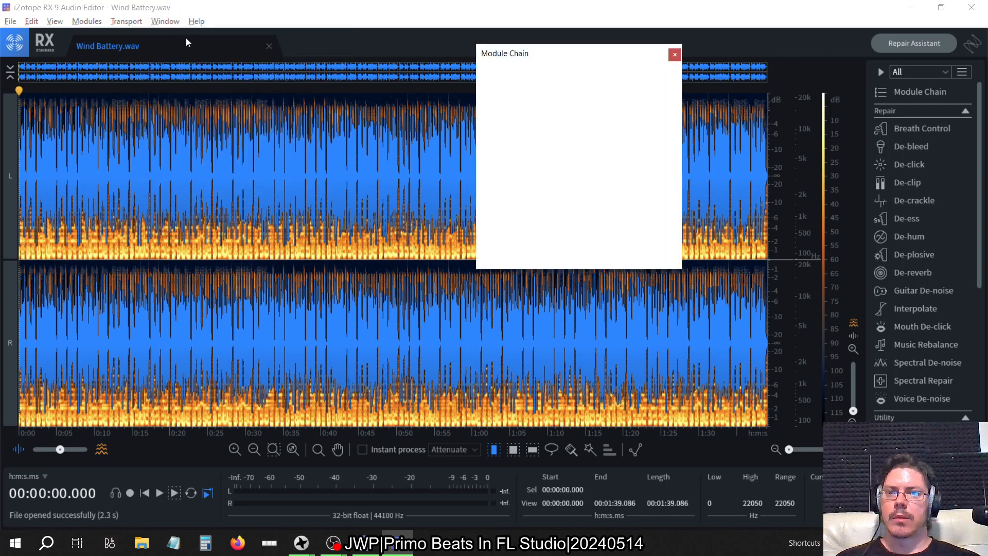
pyautogui.click(653, 257)
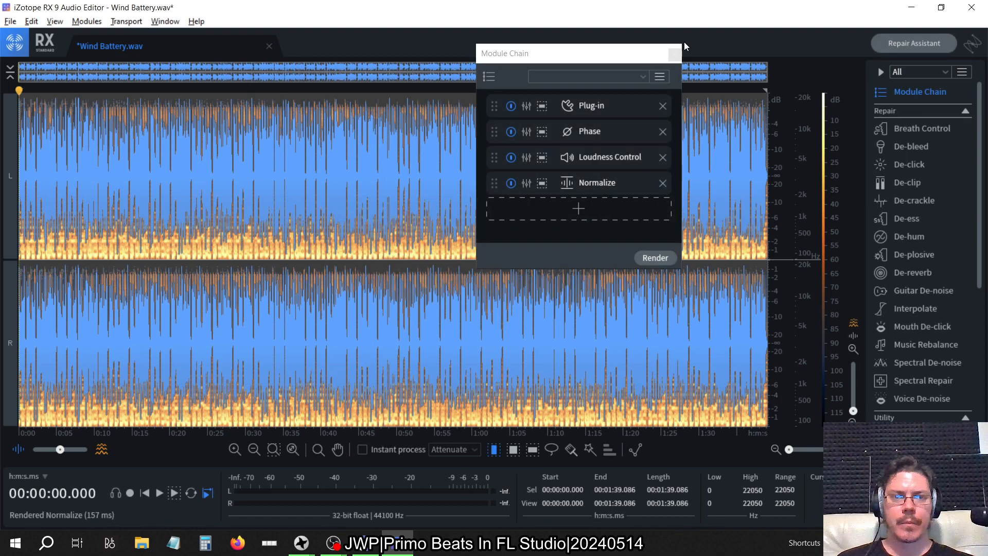
pyautogui.click(675, 54)
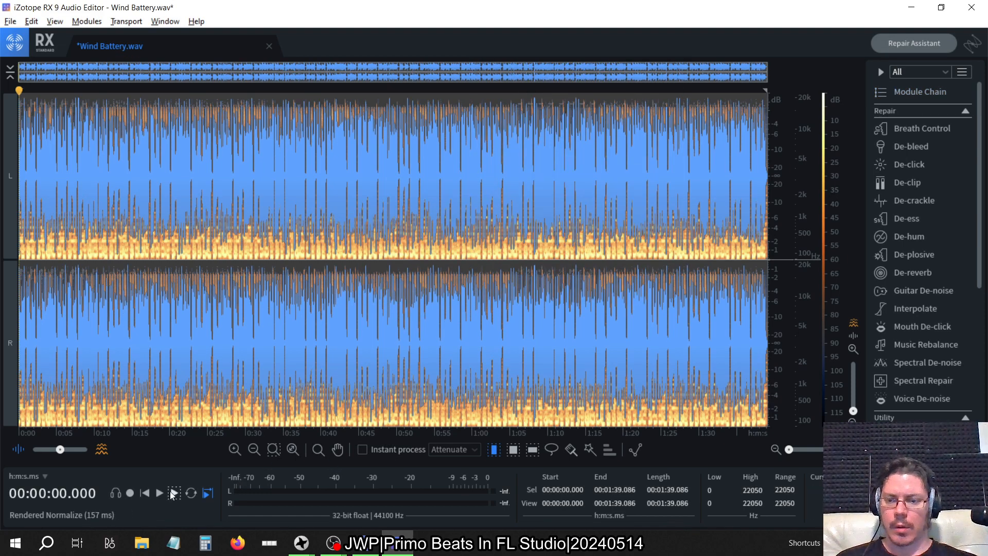
# Play the processed song briefly, stop it, and choose another Windows playback device
pyautogui.press('space')
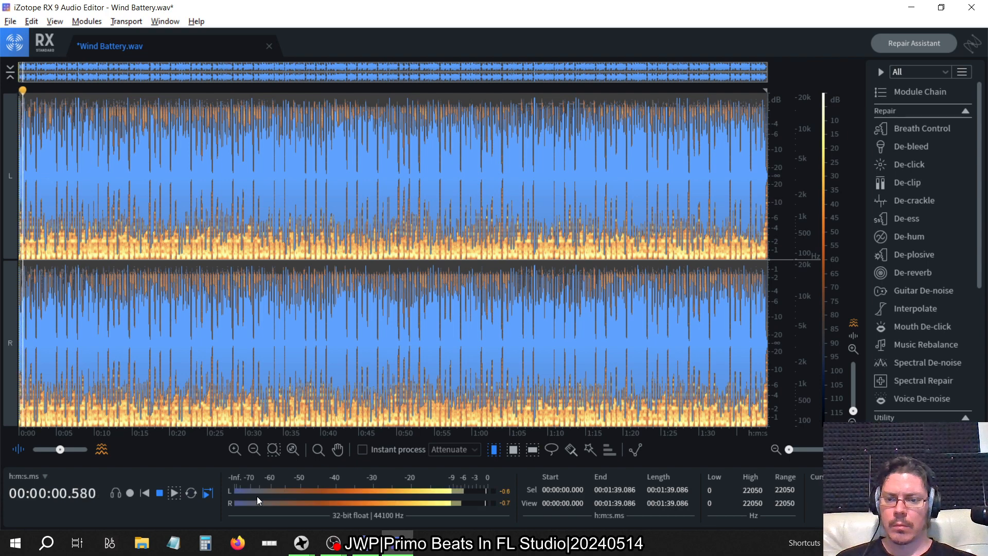
pyautogui.click(160, 493)
pyautogui.hotkey('alt', 'Tab')
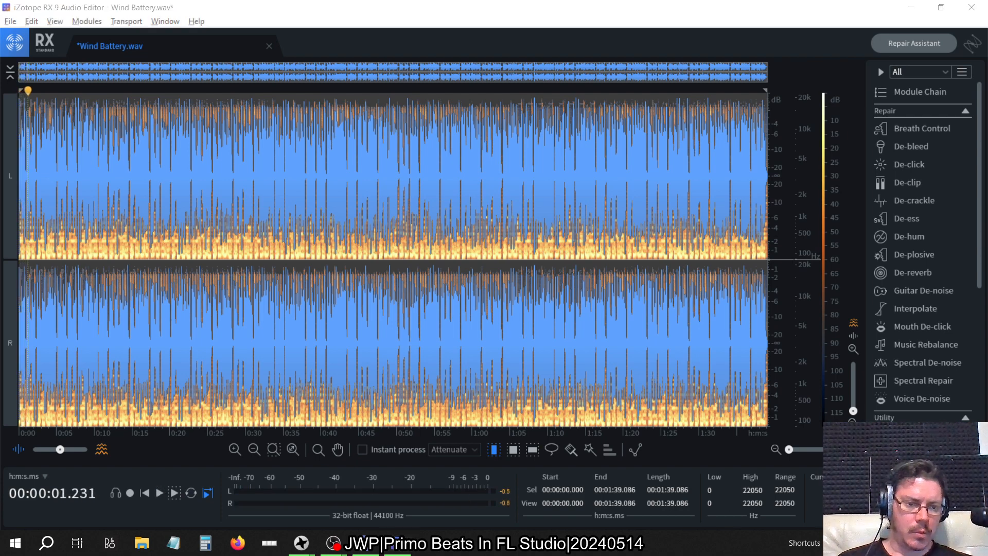
pyautogui.click(916, 480)
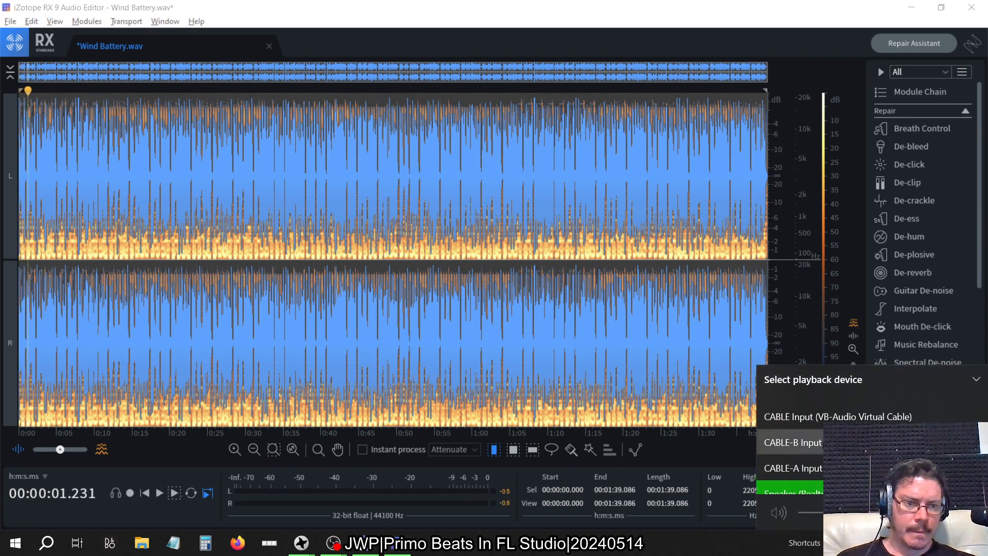
pyautogui.scroll(-2, 906, 438)
pyautogui.click(906, 438)
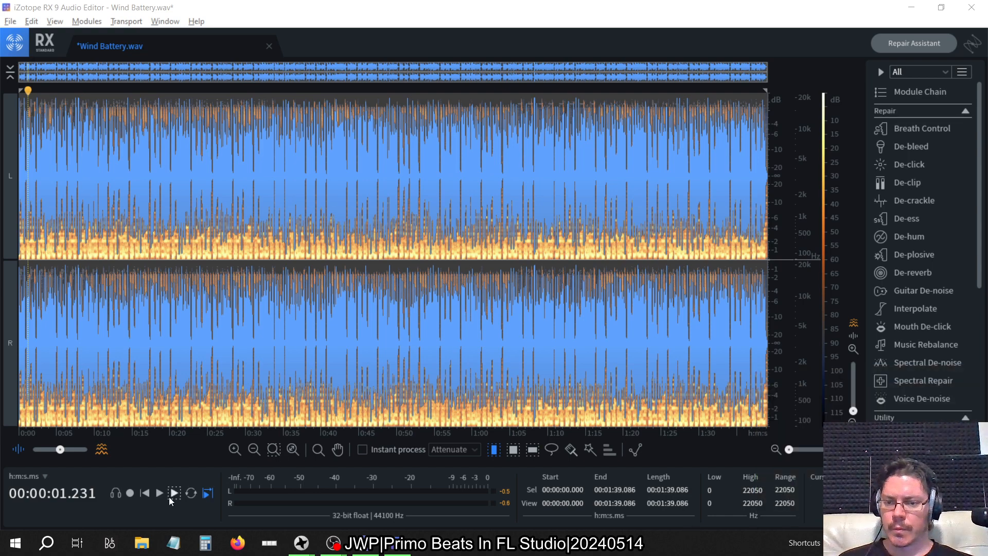
# Select the whole song and audition it from the start and from about 14 seconds in
pyautogui.click(174, 493)
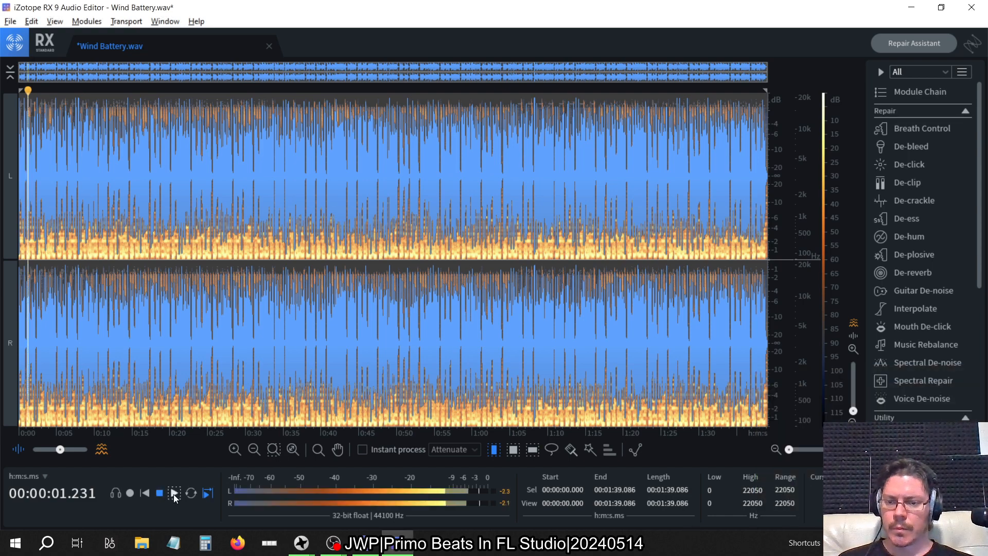
pyautogui.click(146, 494)
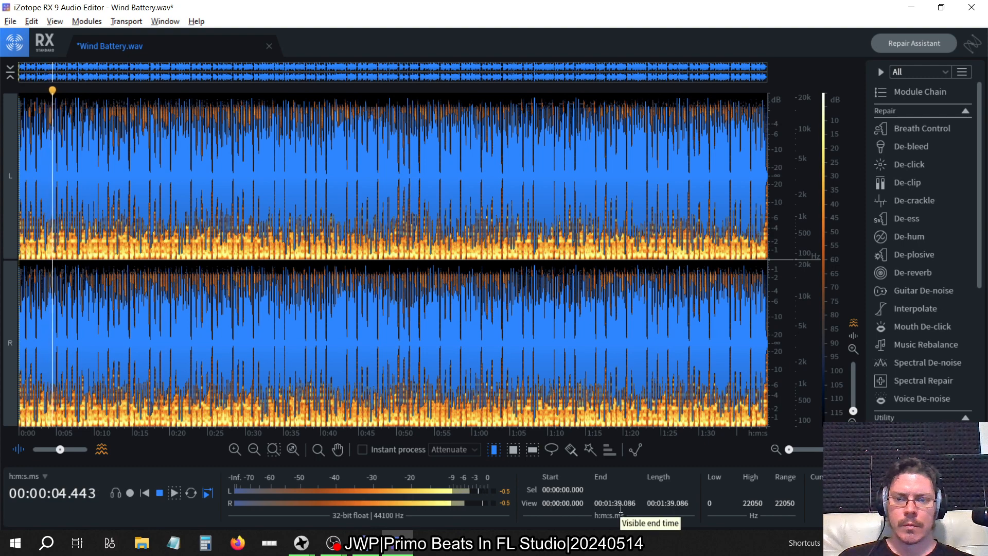
pyautogui.click(170, 162)
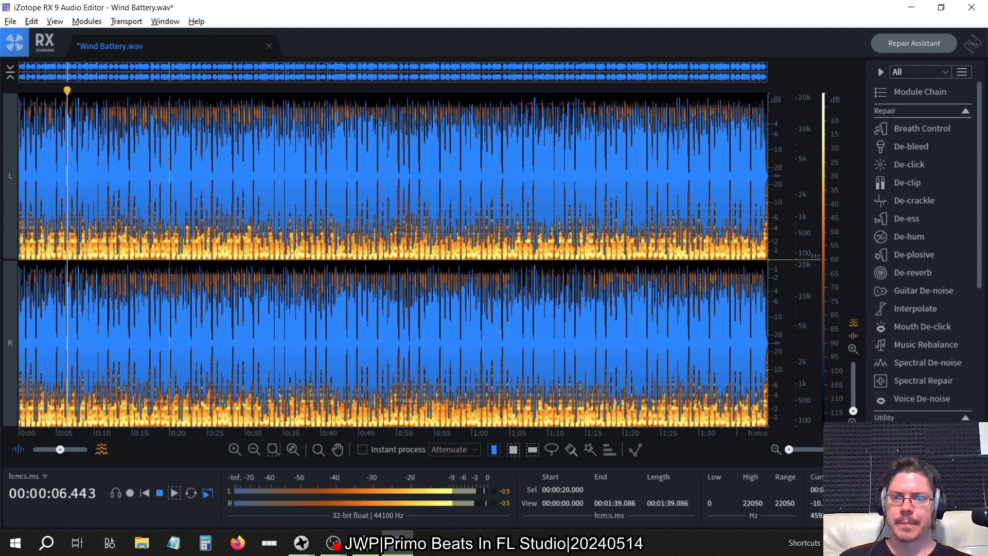
pyautogui.hotkey('ctrl', 'a')
pyautogui.press('space')
pyautogui.press('space')
pyautogui.press('space')
pyautogui.press('space')
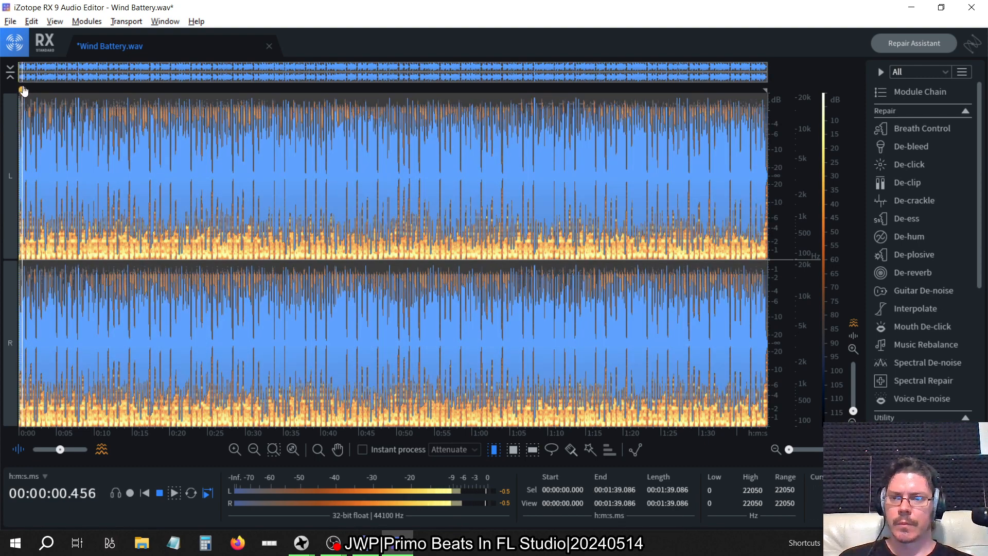
pyautogui.press('space')
pyautogui.press('space')
pyautogui.click(123, 92)
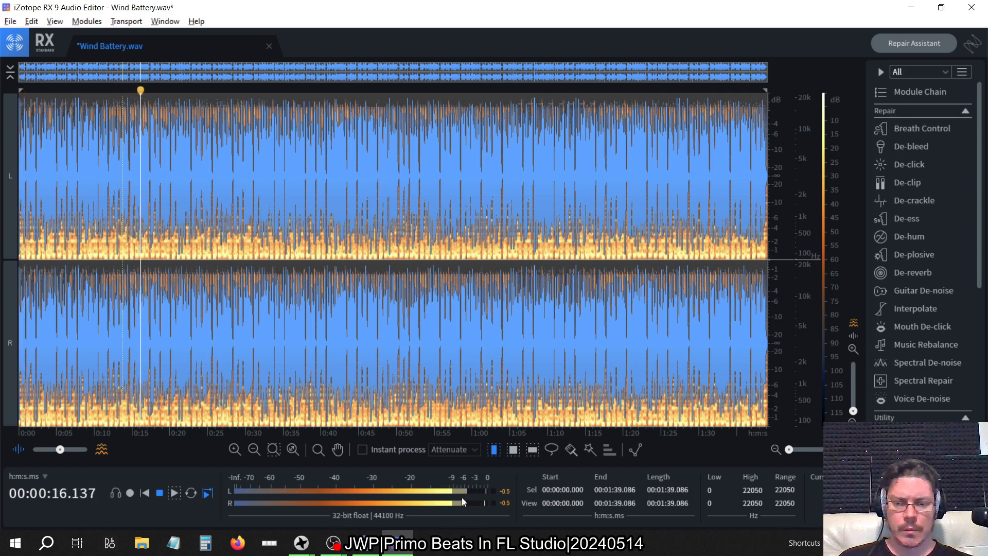
# Lower the system volume while the song plays
pyautogui.press('XF86AudioLowerVolume')
pyautogui.press('XF86AudioLowerVolume')
pyautogui.press('XF86AudioLowerVolume')
pyautogui.press('XF86AudioLowerVolume')
pyautogui.press('XF86AudioLowerVolume')
pyautogui.press('XF86AudioLowerVolume')
pyautogui.press('XF86AudioLowerVolume')
pyautogui.press('XF86AudioLowerVolume')
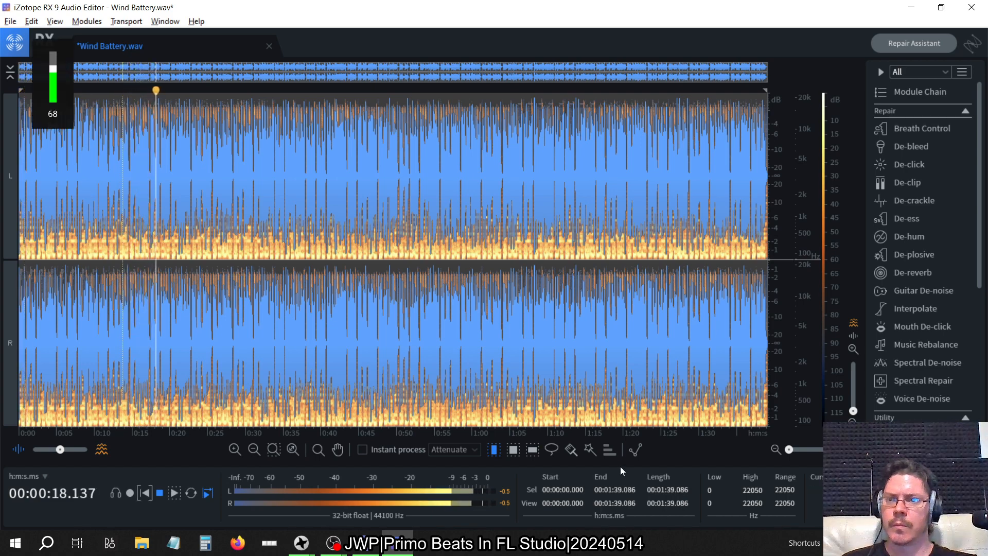
pyautogui.press('XF86AudioLowerVolume')
pyautogui.press('XF86AudioLowerVolume')
pyautogui.press('XF86AudioLowerVolume')
pyautogui.press('XF86AudioLowerVolume')
pyautogui.press('XF86AudioLowerVolume')
pyautogui.press('XF86AudioLowerVolume')
pyautogui.press('XF86AudioLowerVolume')
pyautogui.press('XF86AudioLowerVolume')
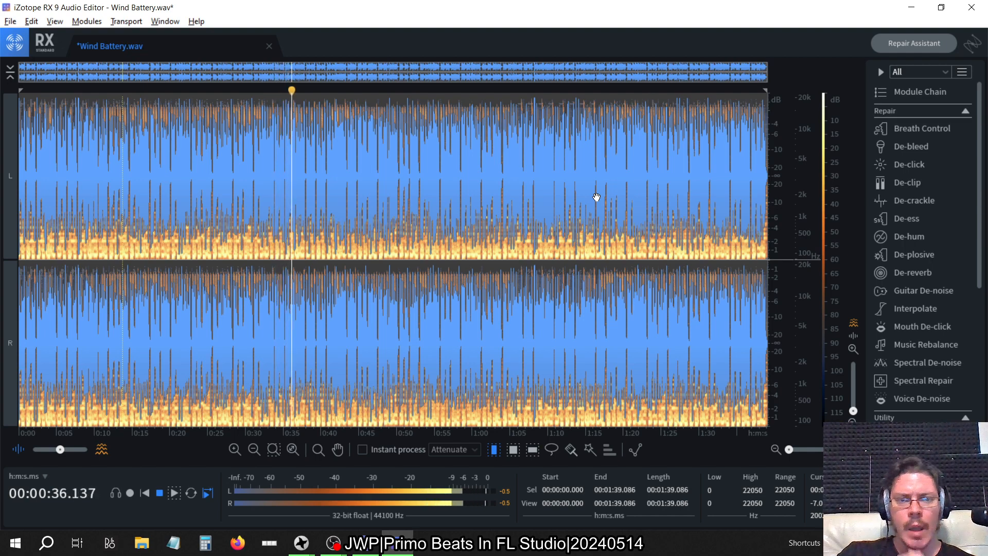
# Audition the song from about 1:13 and from about 1:02, and stop playback
pyautogui.click(570, 85)
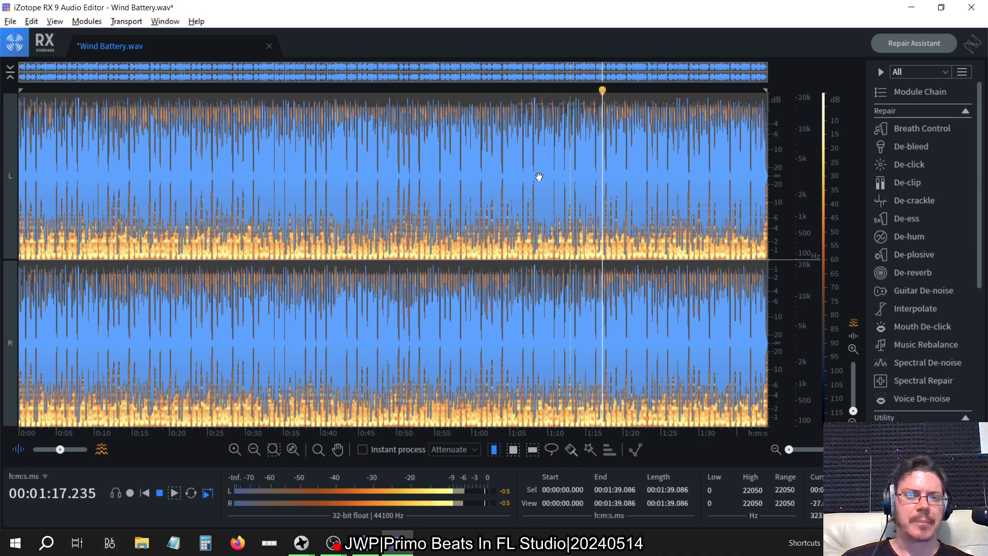
pyautogui.click(491, 91)
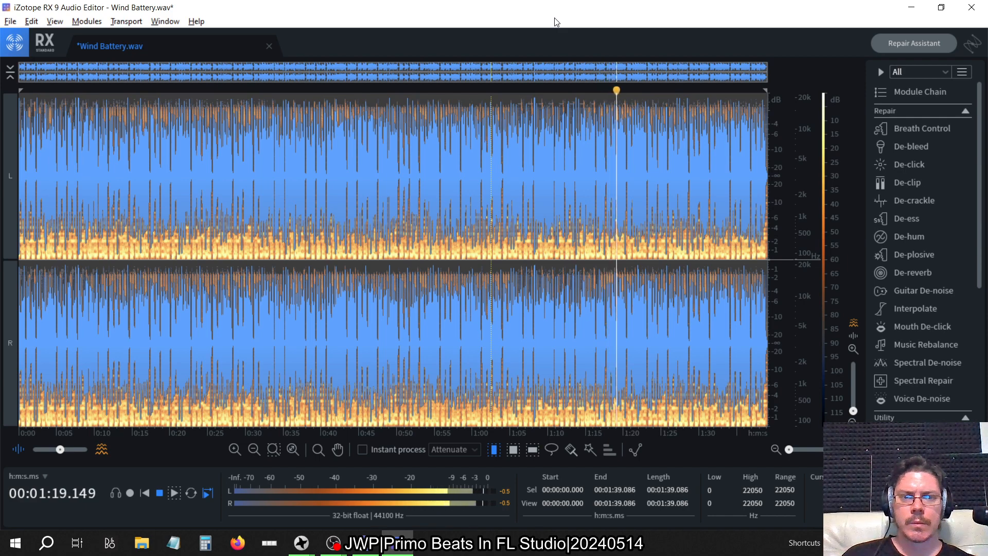
pyautogui.click(159, 493)
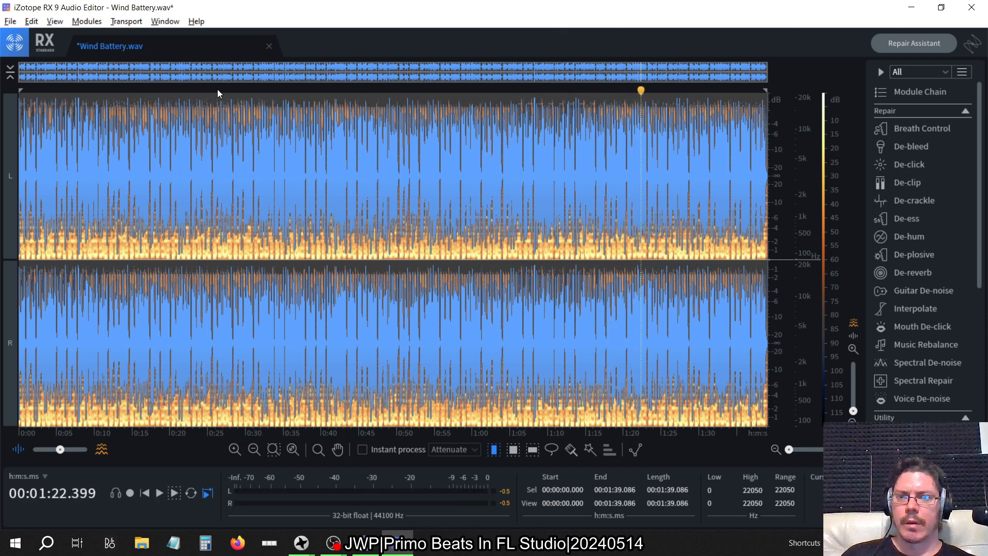
# Export the song as Wind Battery.mp3 at 256 kbps constant bit rate into PreCuts, overwriting the existing file
pyautogui.click(17, 23)
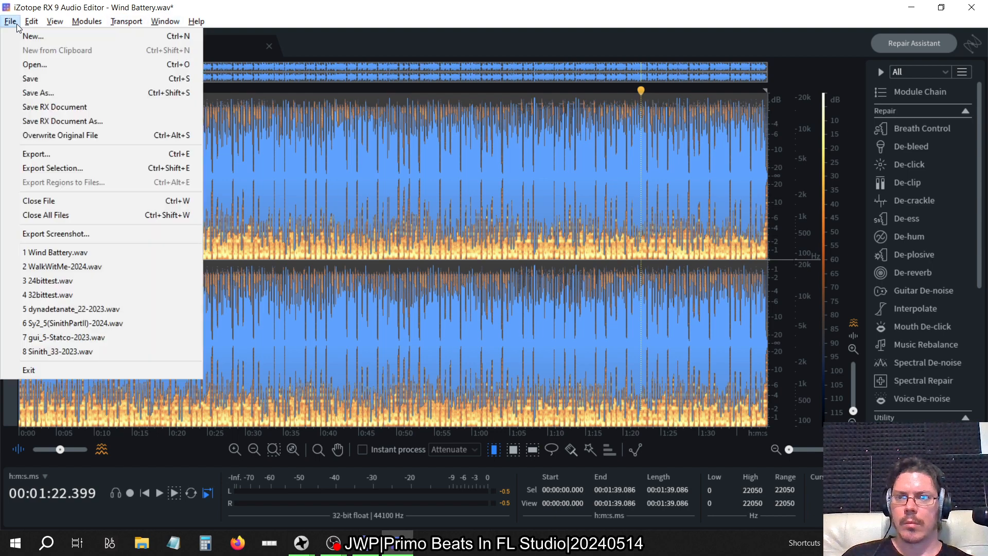
pyautogui.click(54, 155)
pyautogui.click(574, 224)
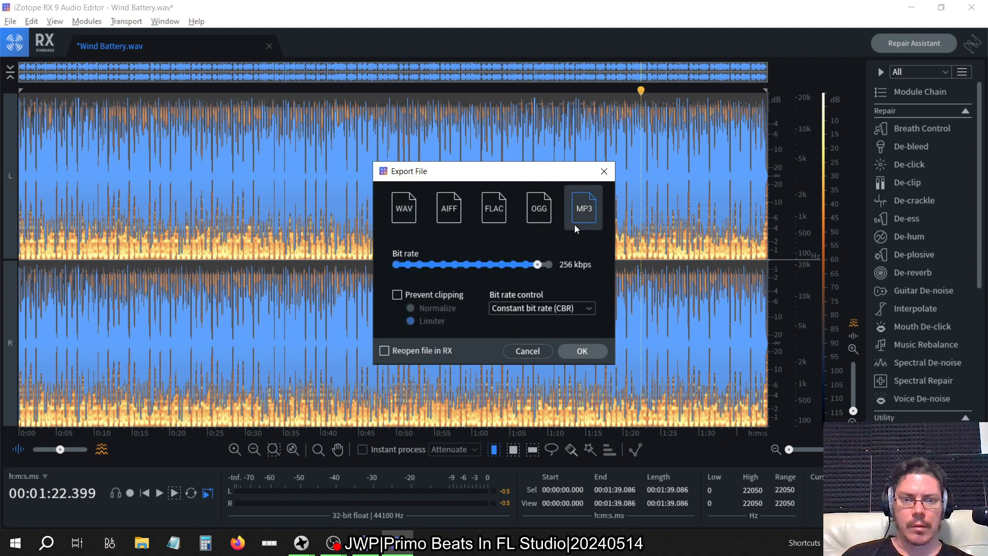
pyautogui.click(582, 349)
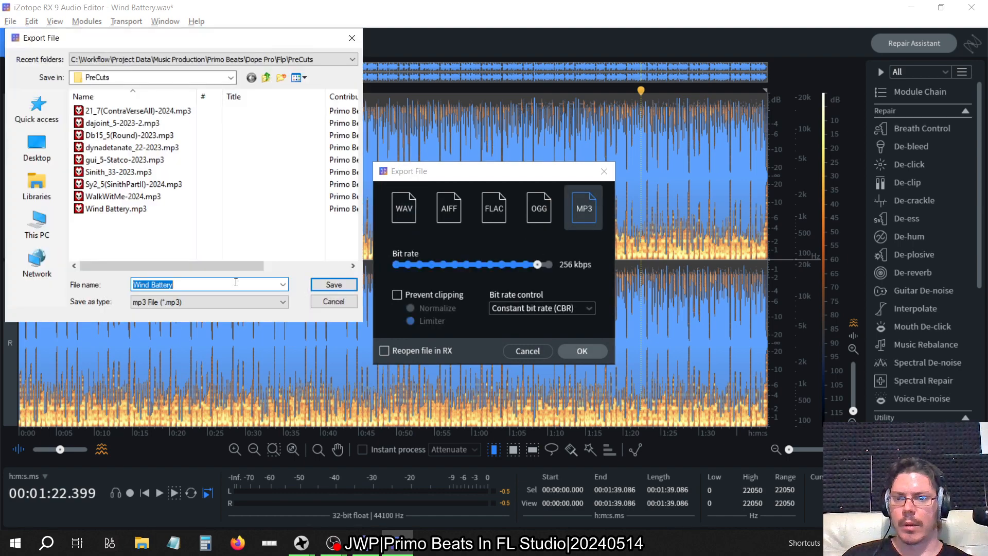
pyautogui.click(328, 284)
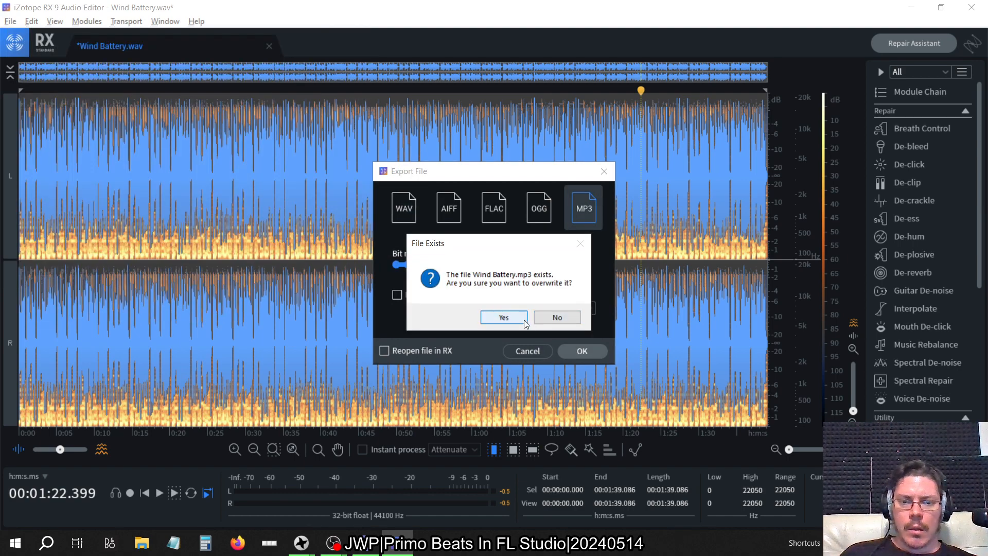
pyautogui.click(523, 319)
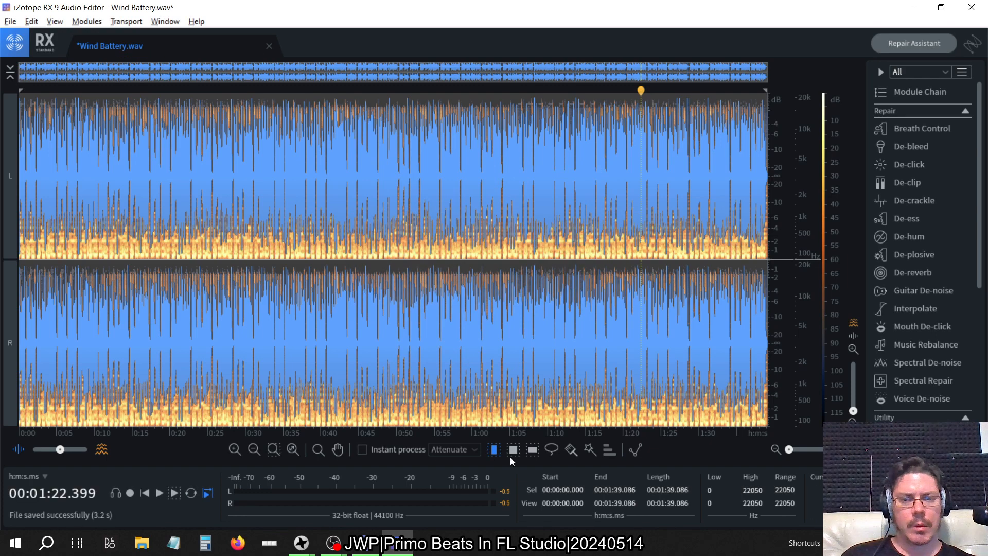
# Open a maximized File Explorer window and browse to Primo Beats > Dope Pro > Flp > PreCuts
pyautogui.click(141, 543)
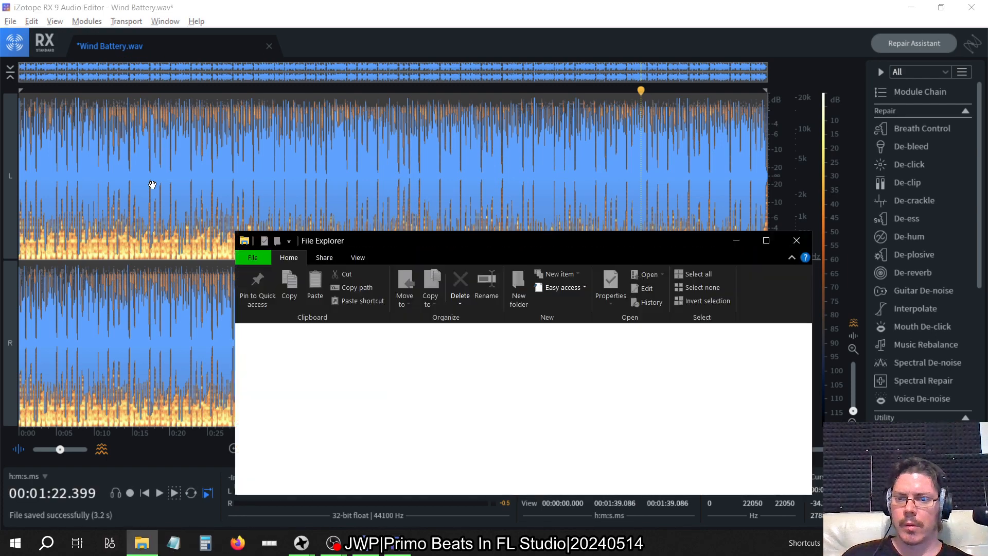
pyautogui.doubleClick(362, 240)
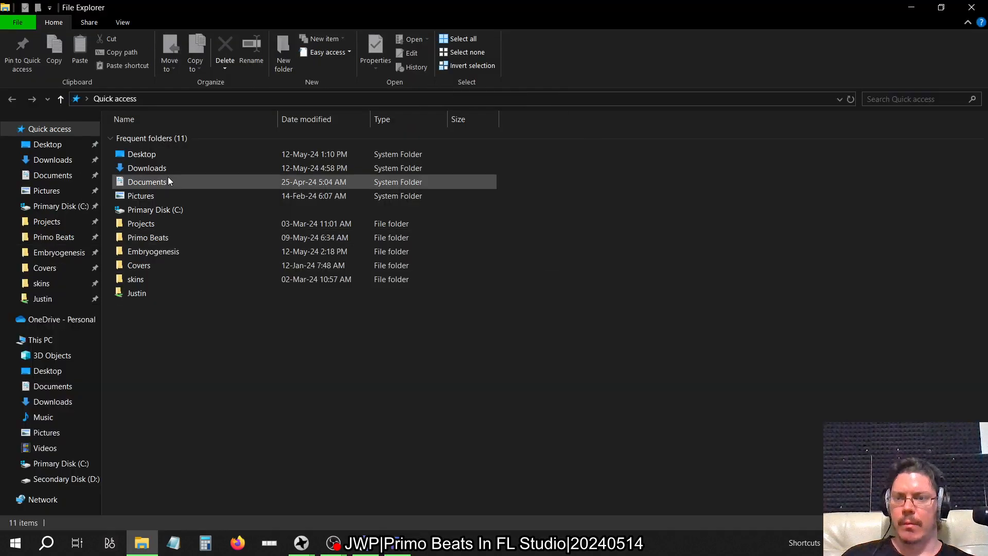
pyautogui.click(46, 237)
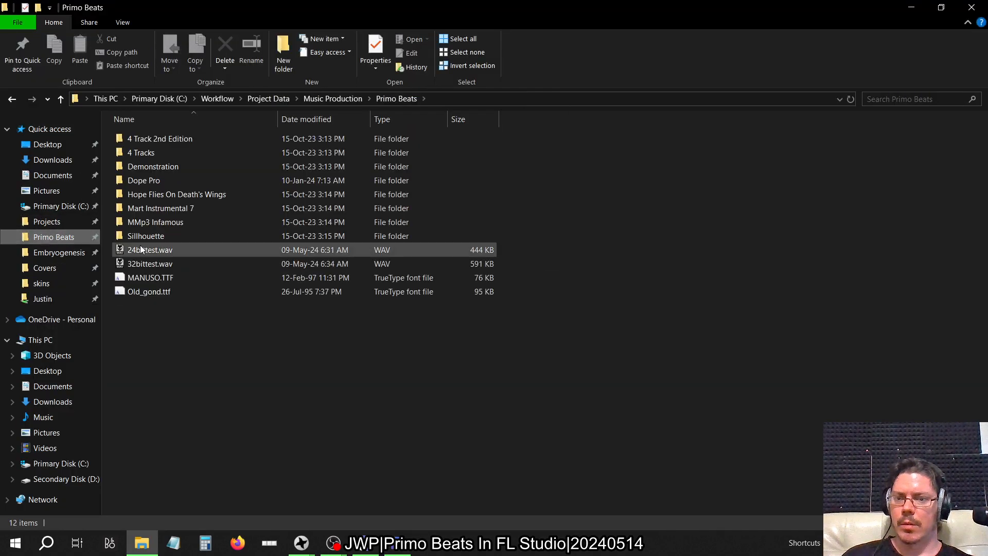
pyautogui.doubleClick(140, 179)
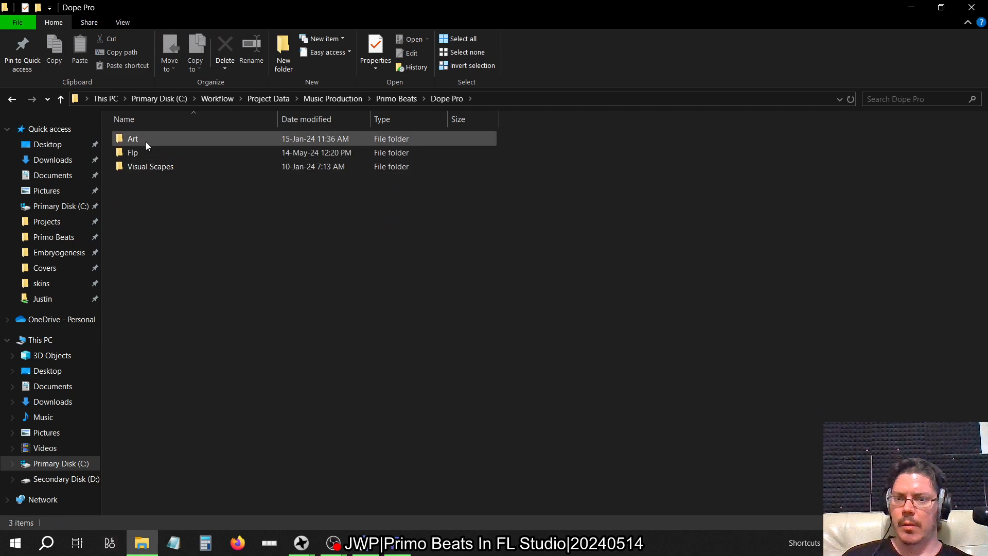
pyautogui.doubleClick(140, 153)
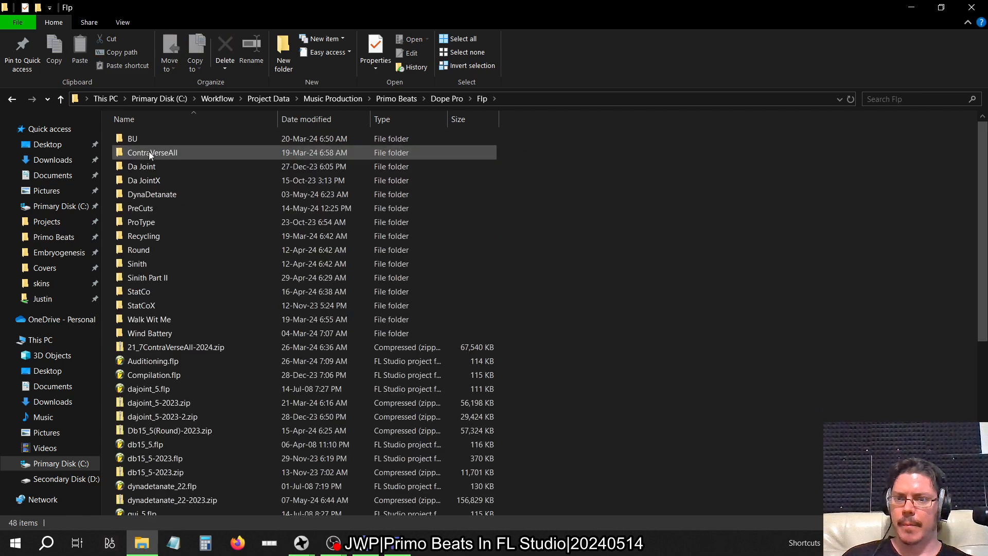
pyautogui.doubleClick(153, 209)
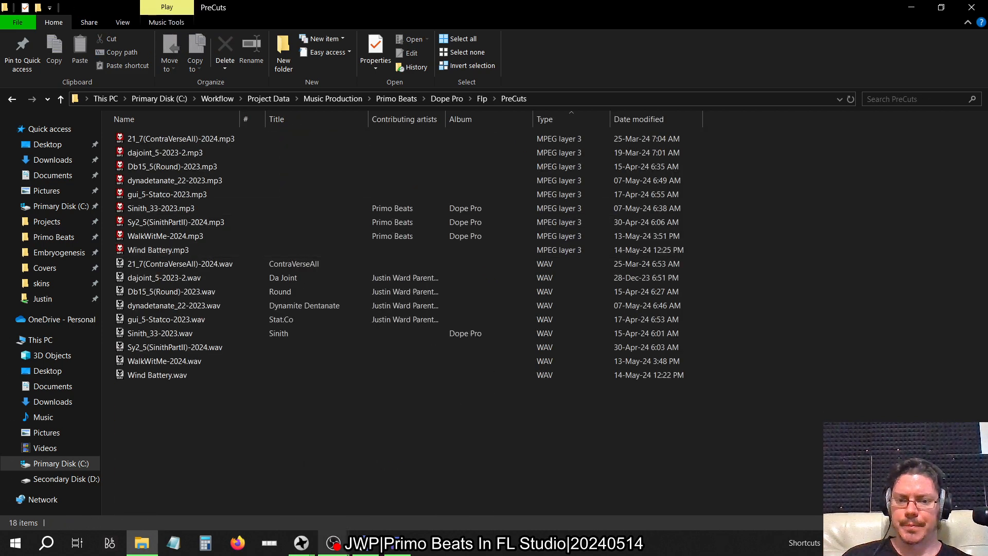
# Search Windows for foobar2000 and launch the player beside the PreCuts folder
pyautogui.click(403, 551)
pyautogui.click(403, 551)
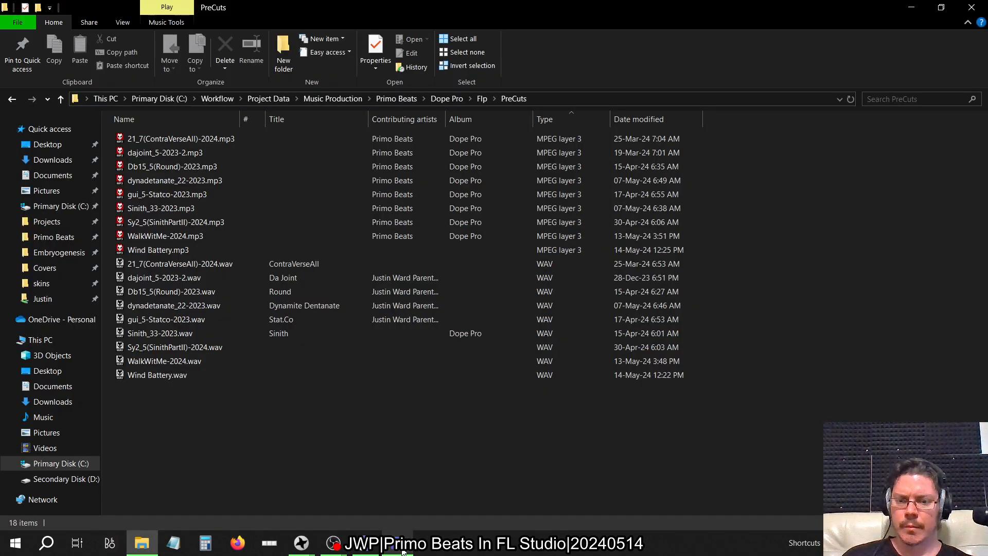
pyautogui.click(46, 542)
pyautogui.write('foo')
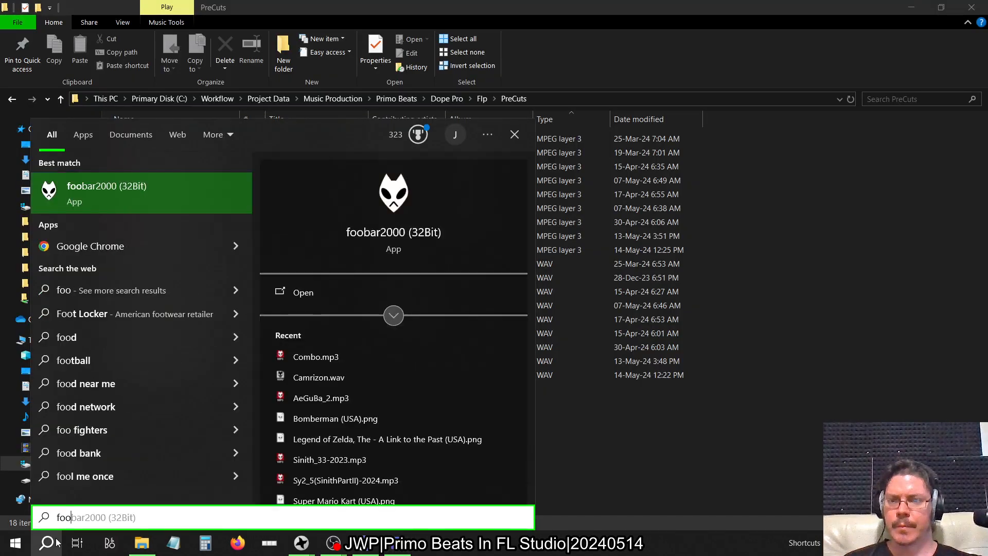
pyautogui.press('Return')
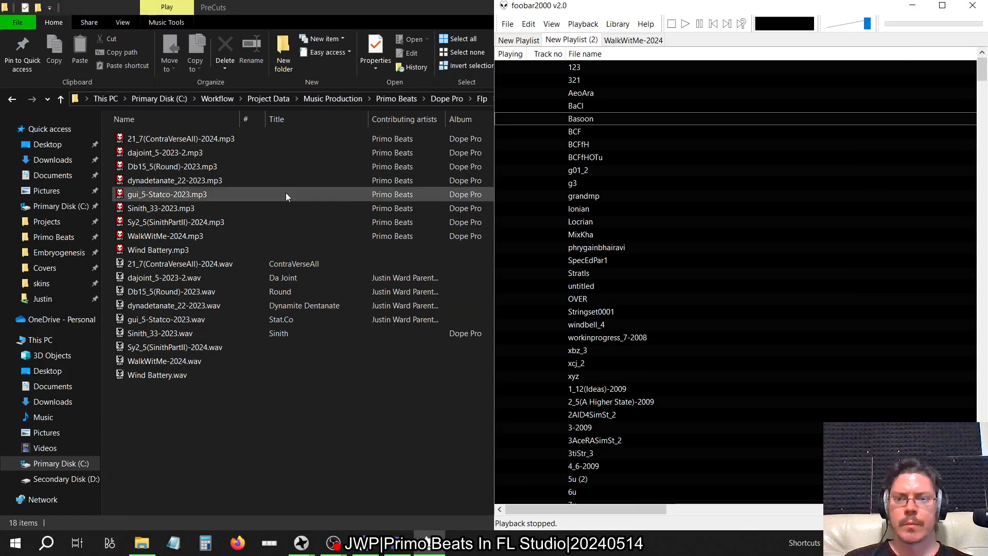
# Load Wind Battery.wav from PreCuts into a new foobar2000 playlist, scan its track ReplayGain and write the result to the file tags
pyautogui.moveTo(165, 375); pyautogui.dragTo(682, 44)
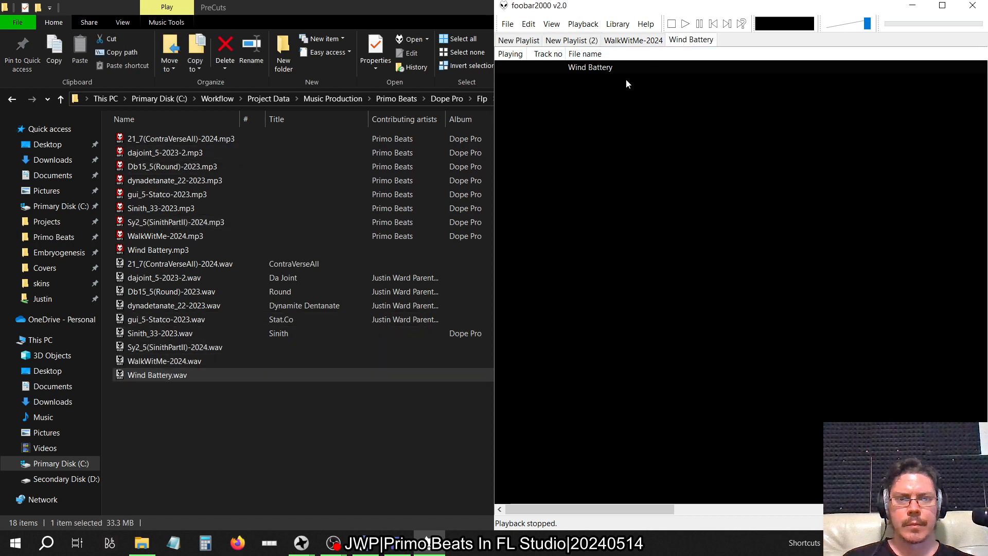
pyautogui.rightClick(612, 74)
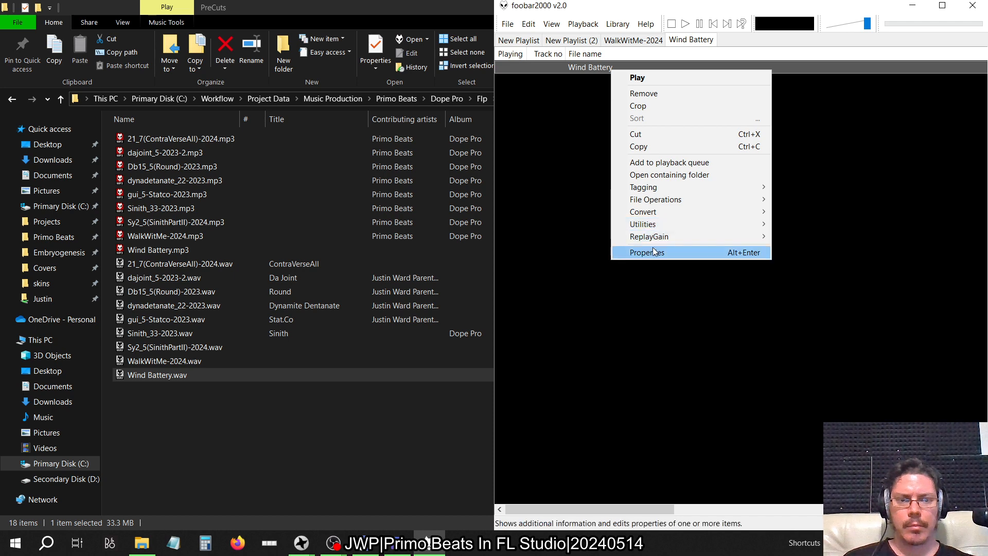
pyautogui.moveTo(653, 241)
pyautogui.click(823, 237)
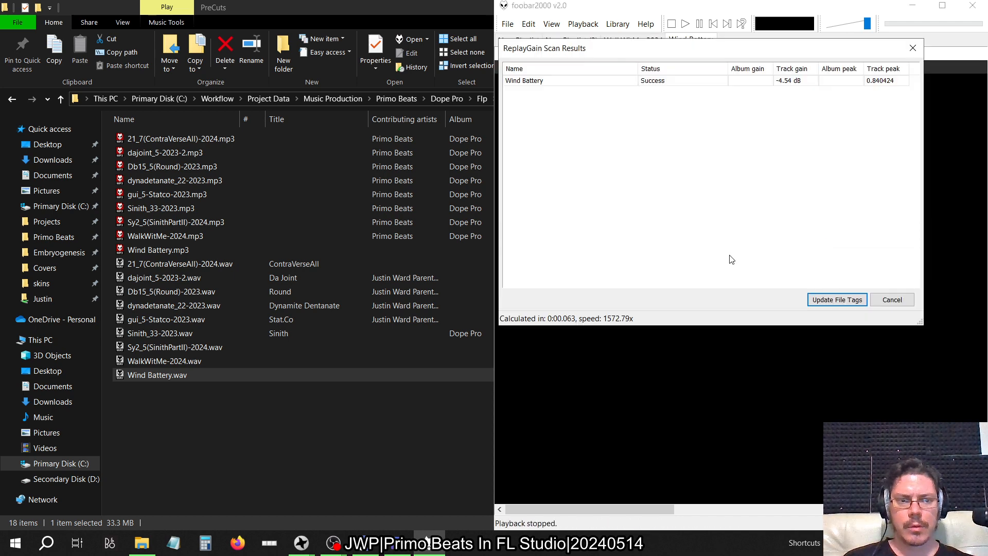
pyautogui.click(837, 301)
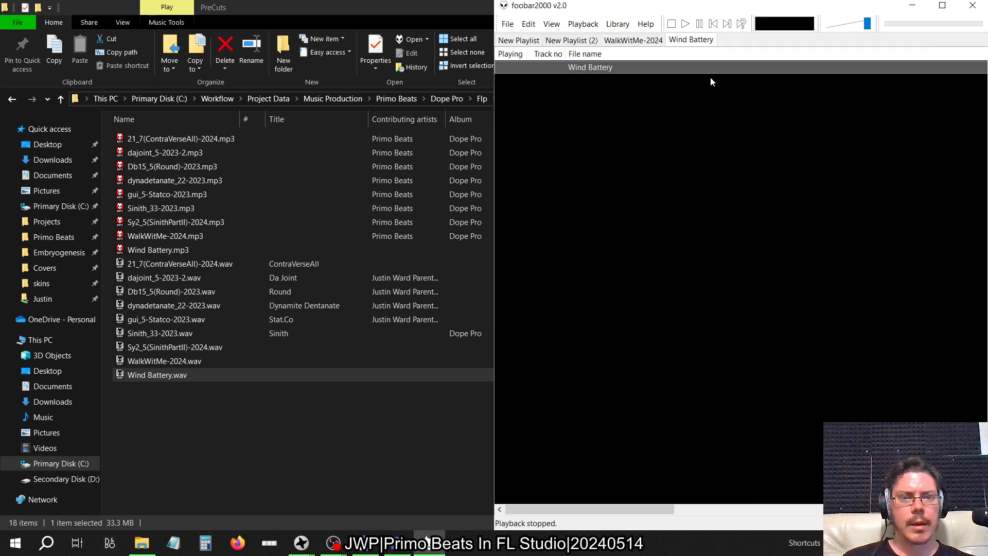
# Open the properties of the Wind Battery track and set its Artist Name to Primo Beats
pyautogui.rightClick(653, 70)
pyautogui.click(710, 252)
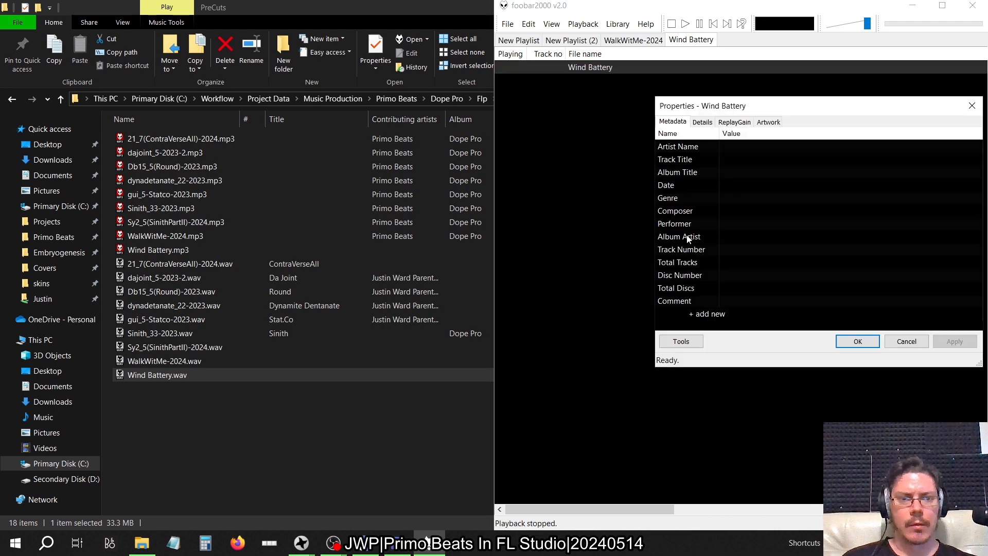
pyautogui.click(757, 147)
pyautogui.write('Primo Beats')
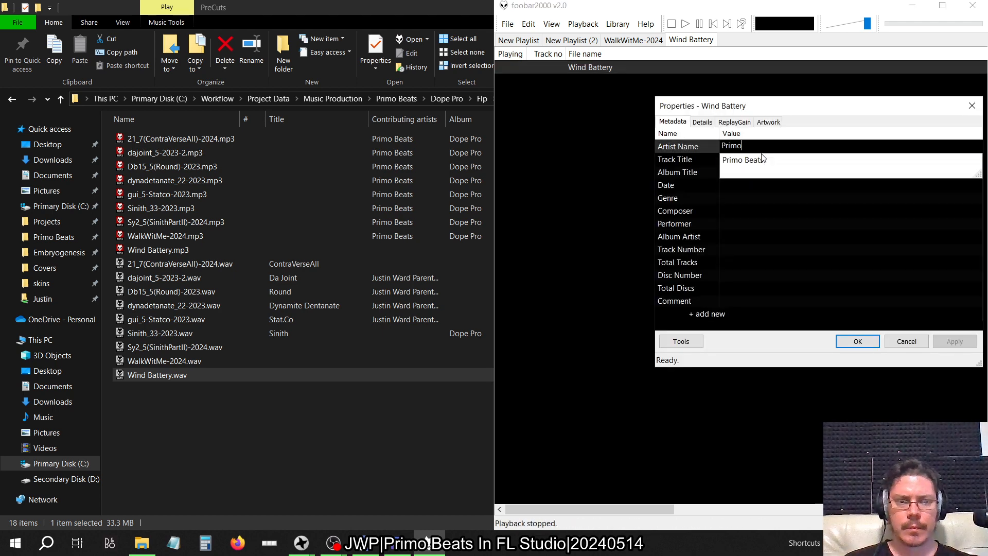
pyautogui.press('BackSpace')
pyautogui.press('BackSpace')
pyautogui.press('BackSpace')
pyautogui.press('BackSpace')
pyautogui.press('BackSpace')
pyautogui.press('BackSpace')
pyautogui.press('Down')
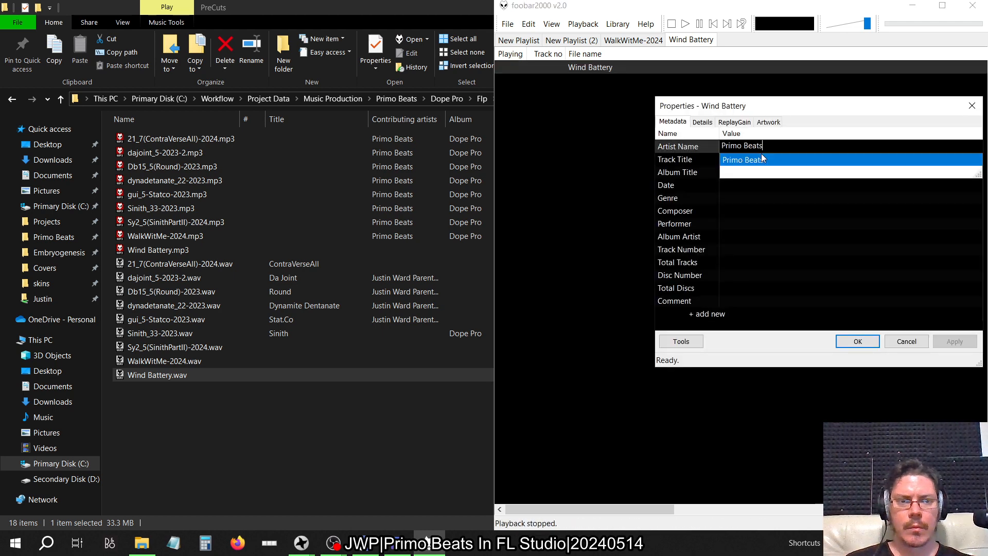
# Set the track's Album Title to Dope Pro, leaving the Track Title empty
pyautogui.press('Tab')
pyautogui.press('Tab')
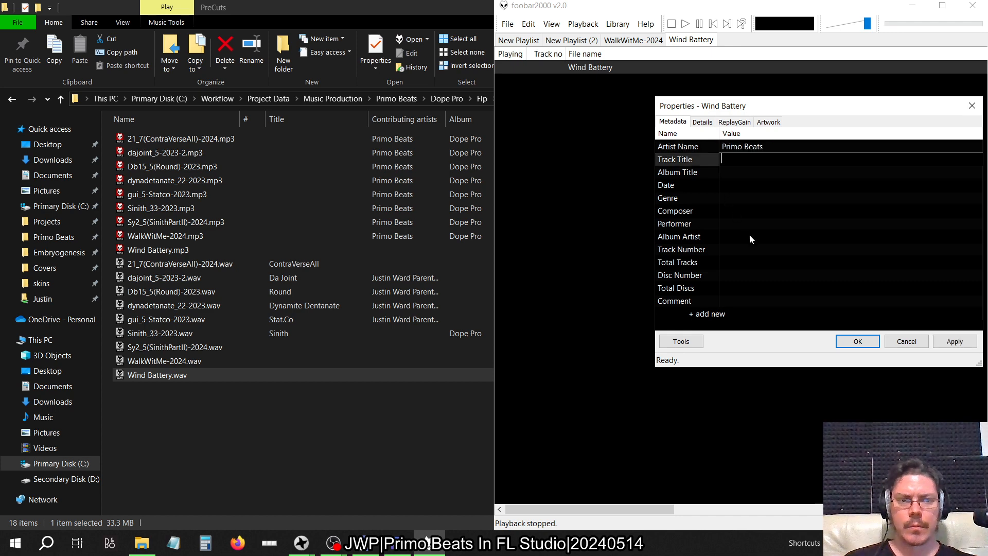
pyautogui.write('Dope')
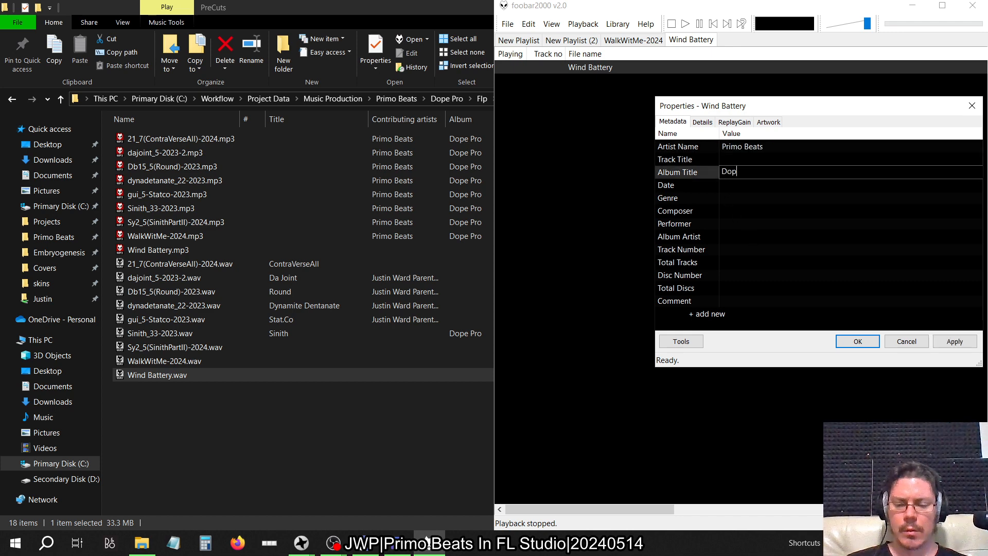
pyautogui.press('Tab')
pyautogui.press('Tab')
pyautogui.press('Tab')
pyautogui.press('Tab')
pyautogui.press('Tab')
pyautogui.press('Tab')
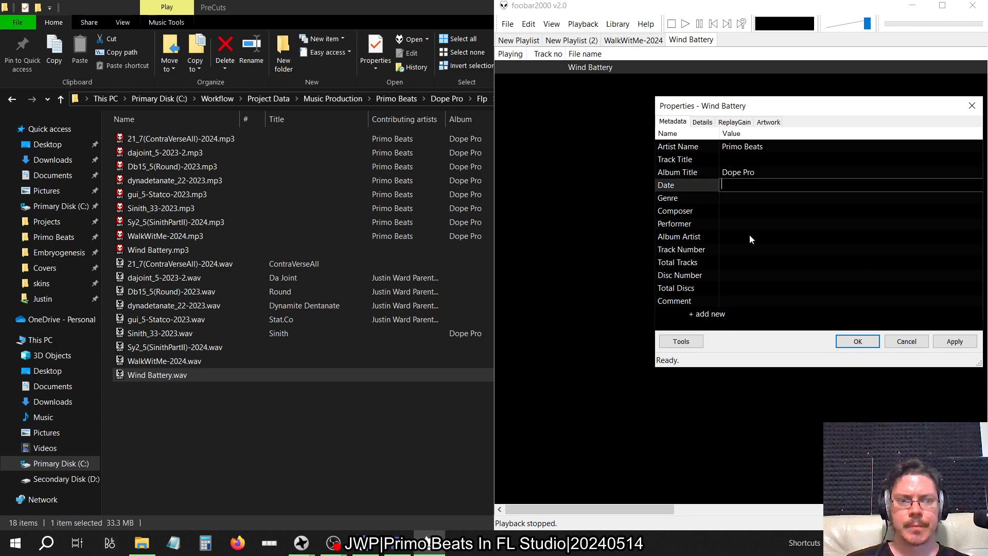
# Set the Album Artist to Primo Beats, apply the tags, and close the properties and foobar2000
pyautogui.click(749, 235)
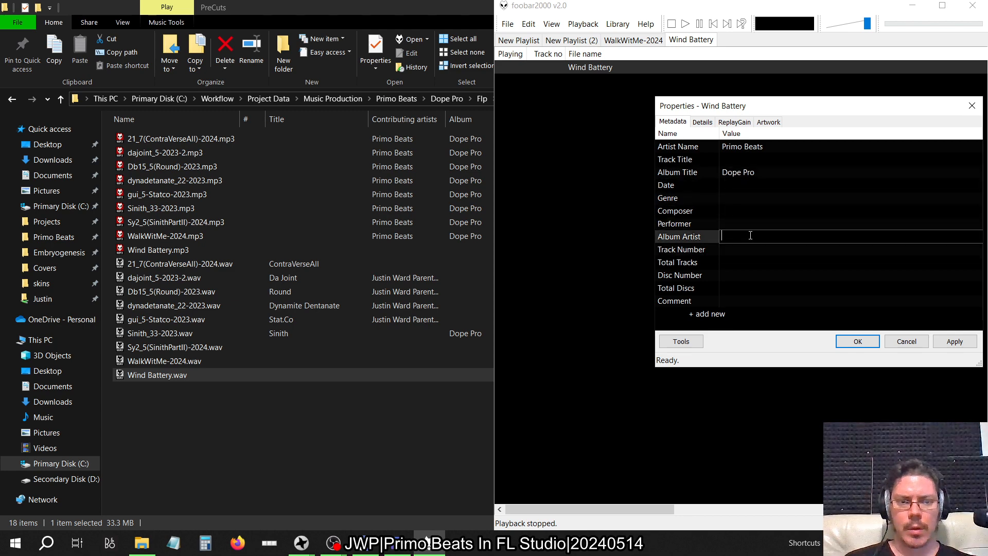
pyautogui.hotkey('ctrl', 'v')
pyautogui.click(955, 341)
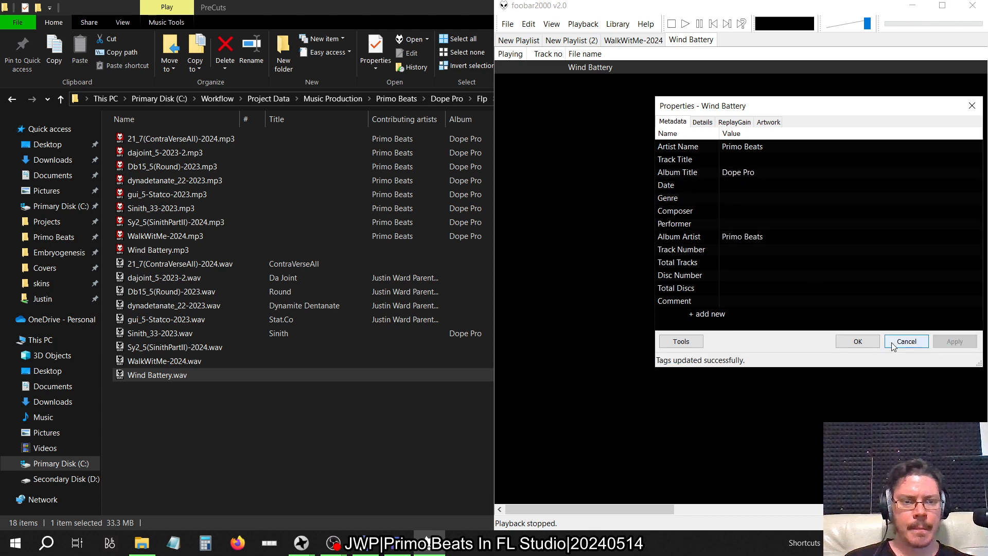
pyautogui.click(895, 341)
pyautogui.click(972, 6)
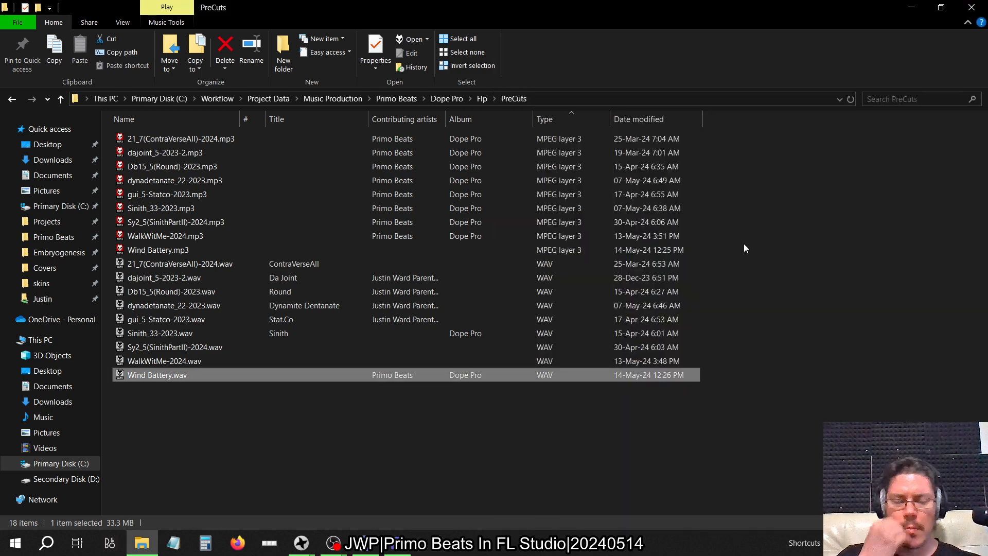